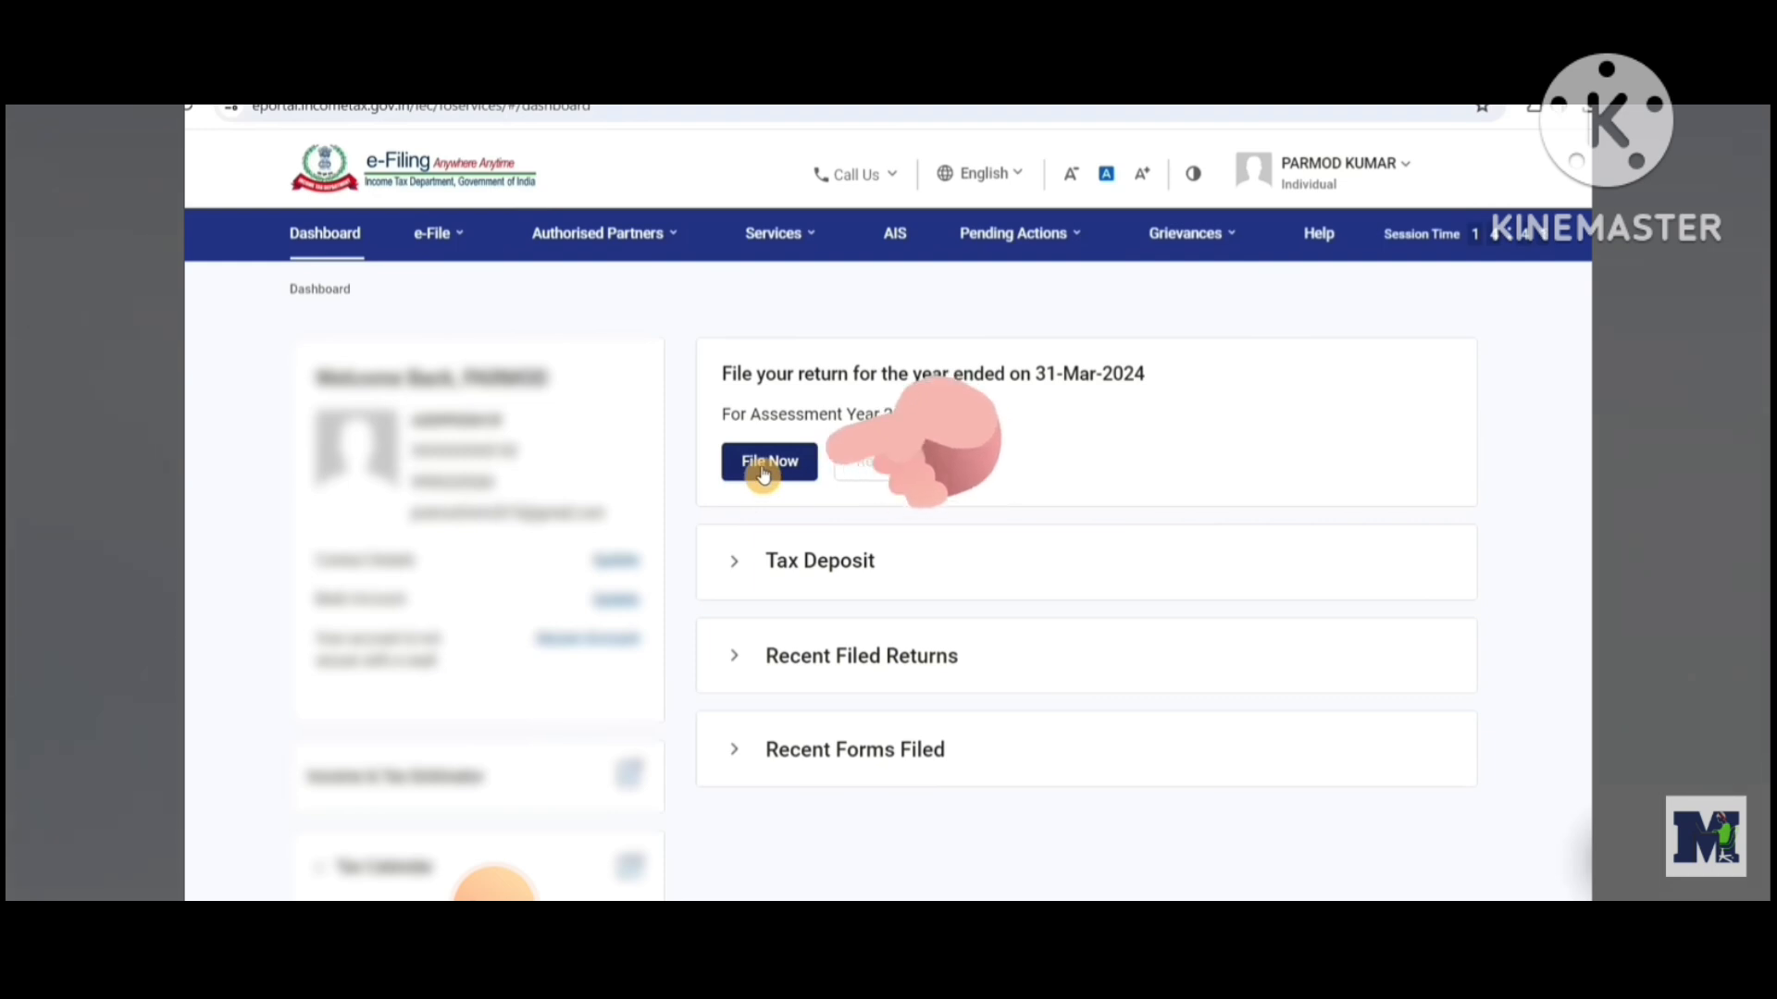
Start filing the income tax return for assessment year 2024-25 in Online mode
{"action": "left_click", "coordinate": [765, 470]}
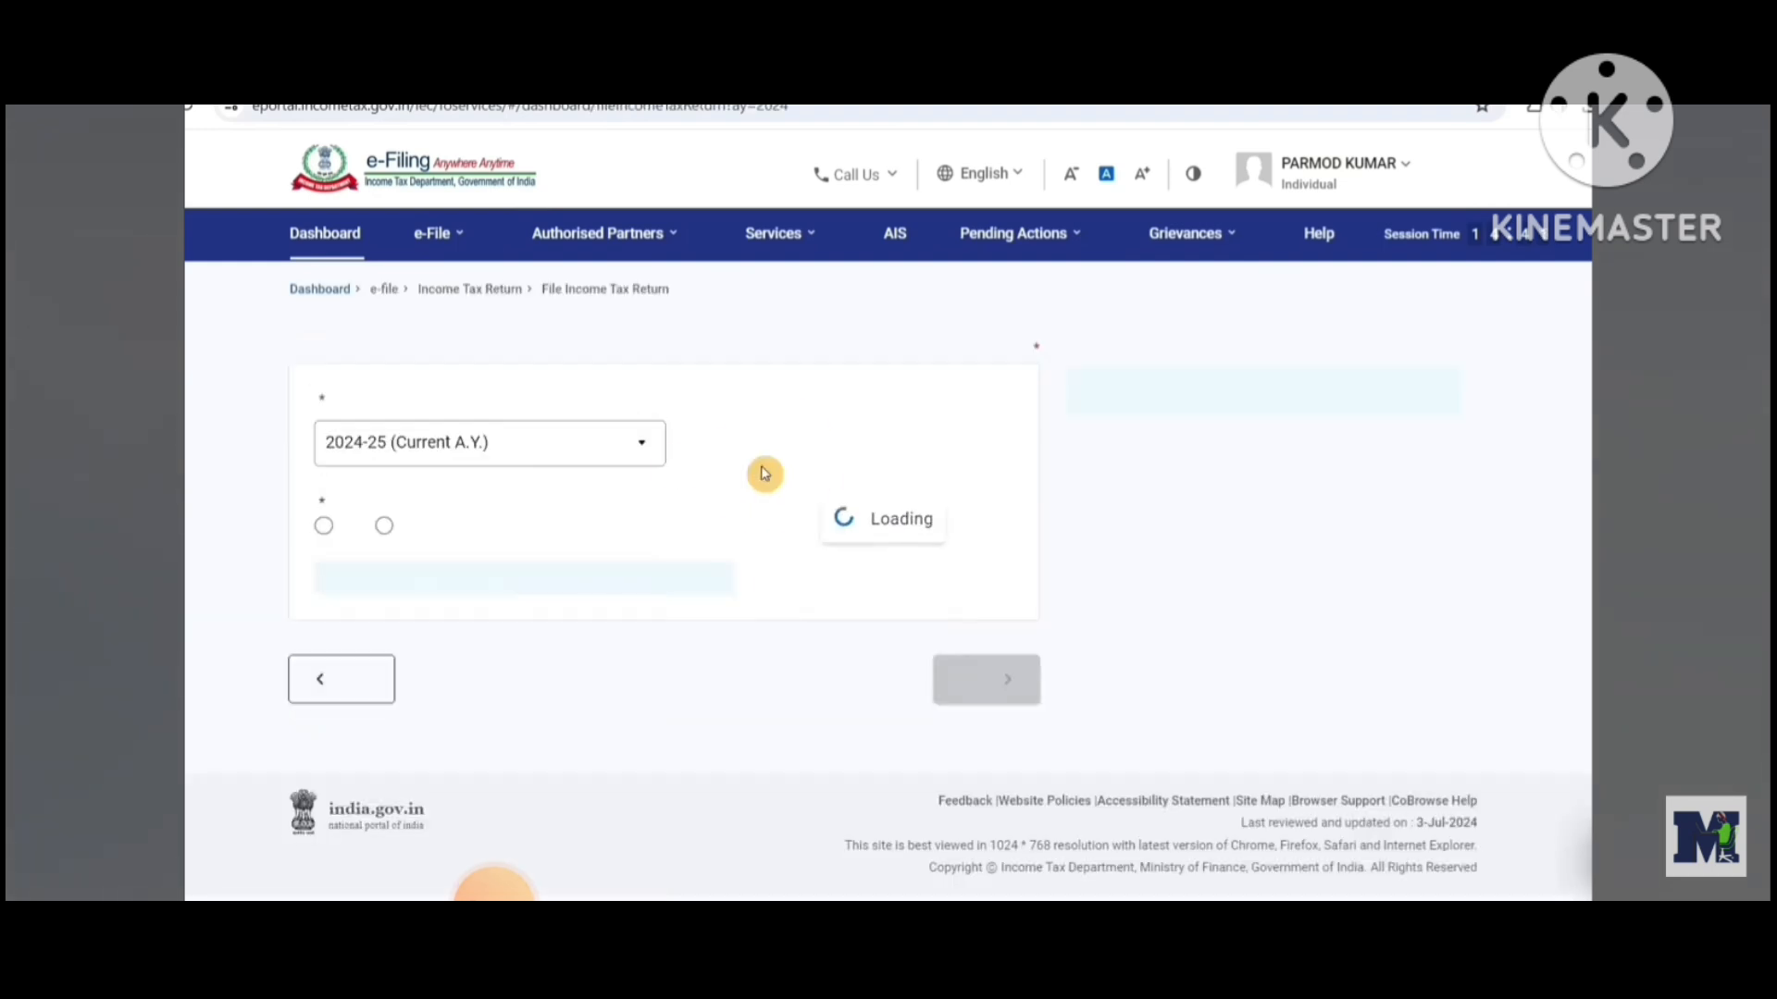
{"action": "left_click", "coordinate": [625, 488]}
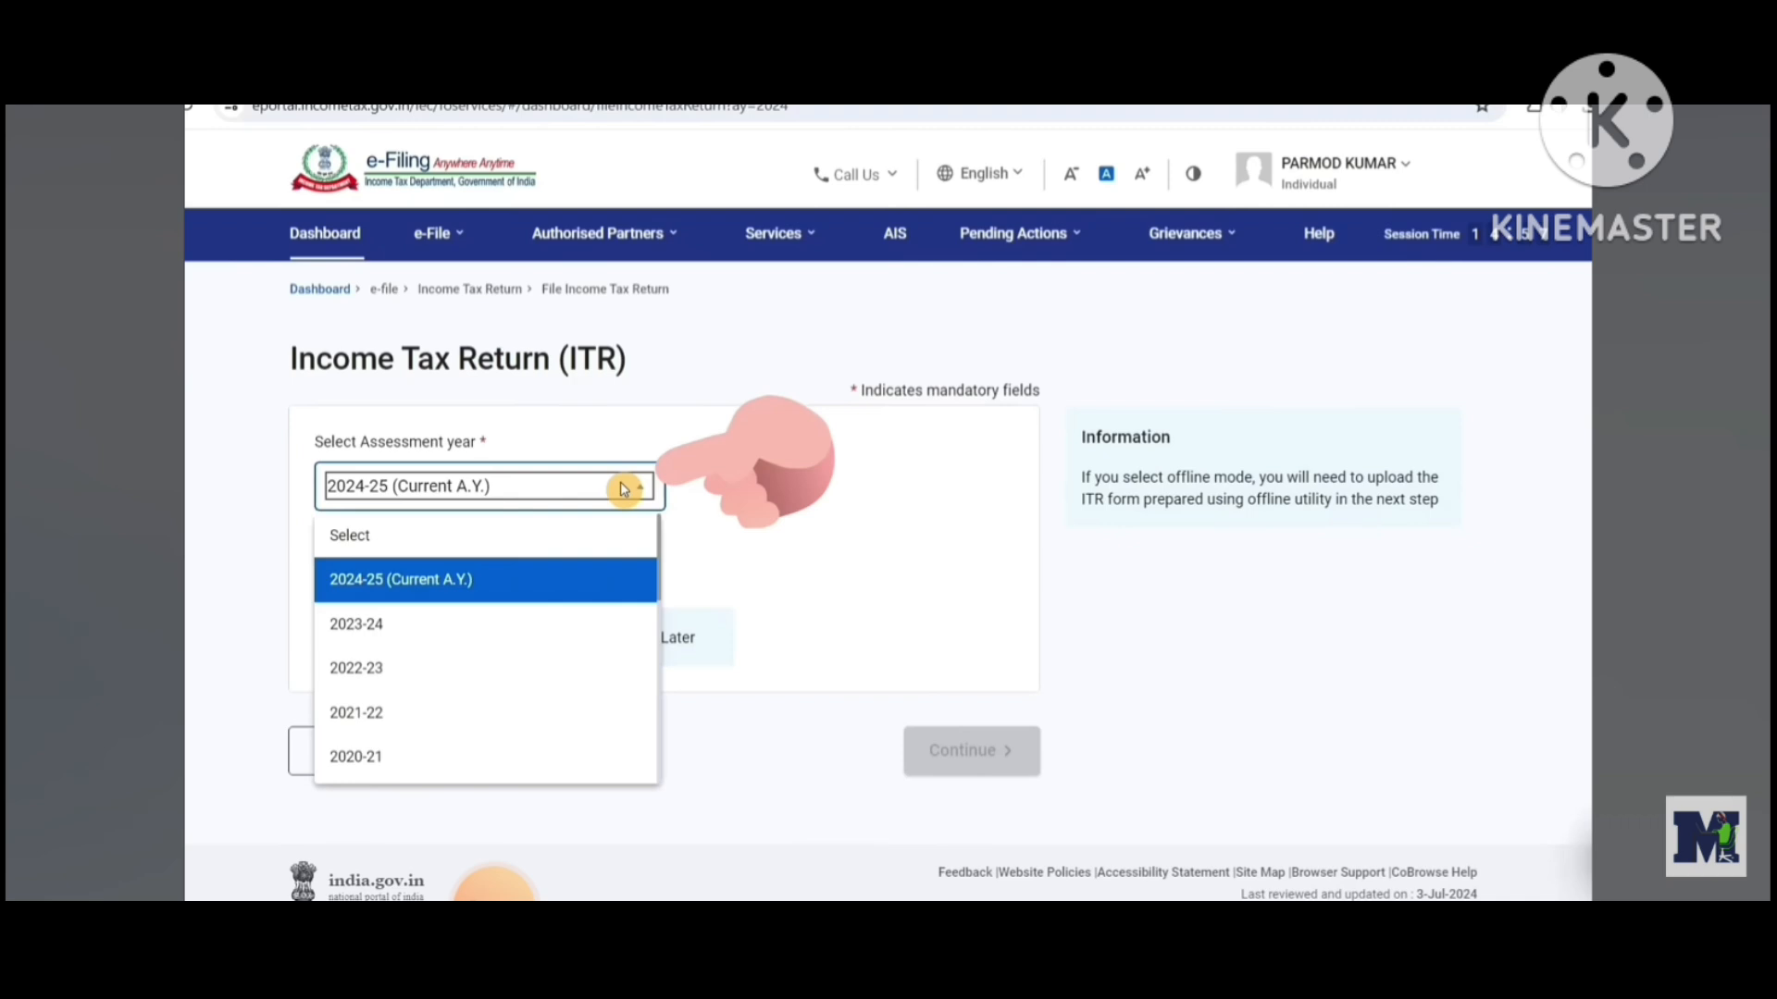
{"action": "left_click", "coordinate": [504, 590]}
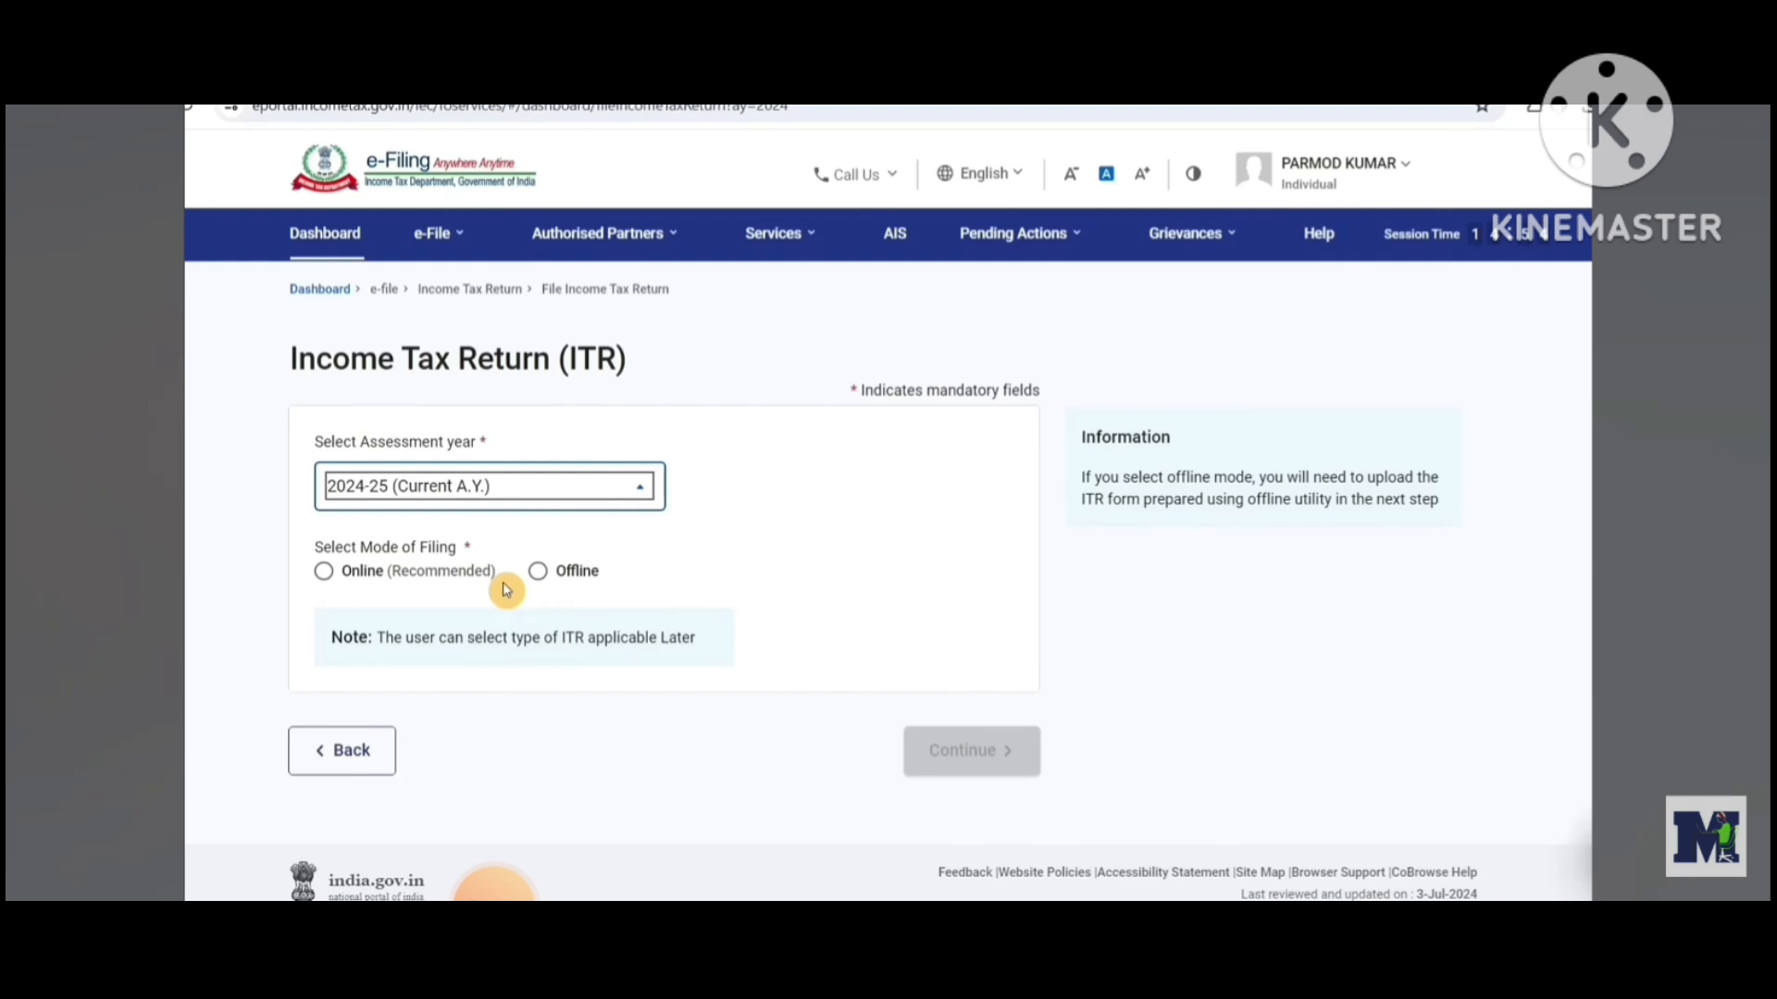
{"action": "left_click", "coordinate": [321, 574]}
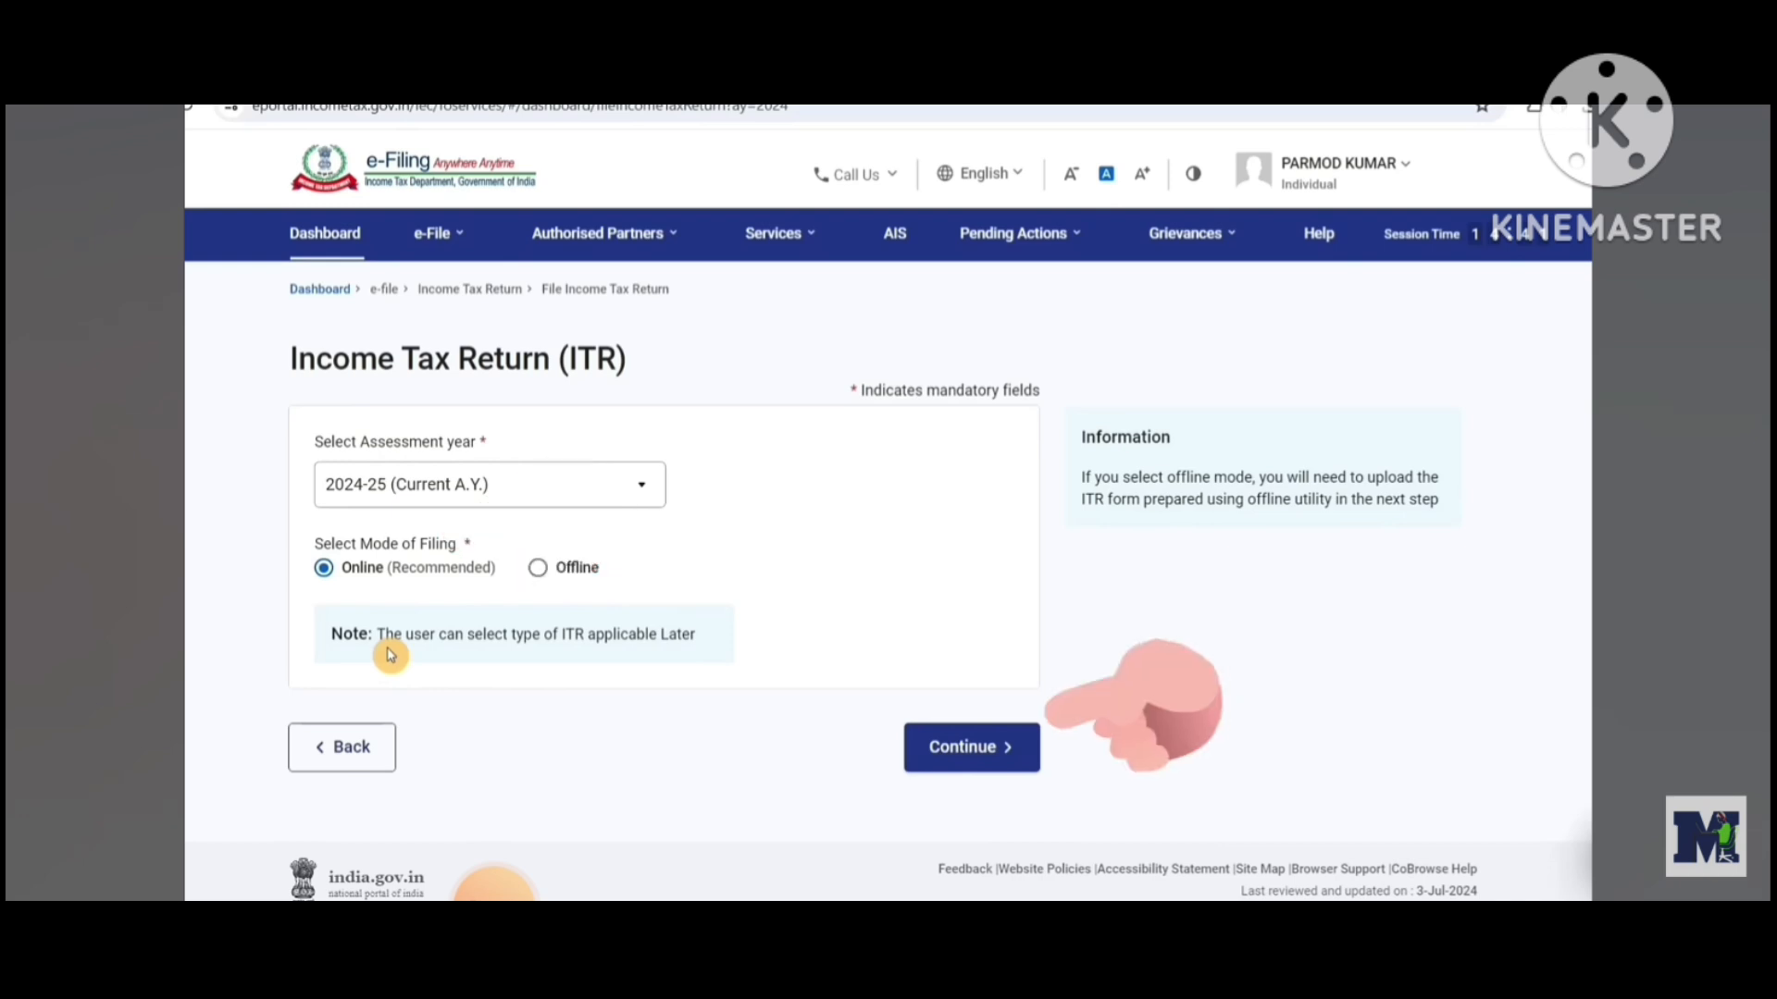
{"action": "left_click", "coordinate": [991, 754]}
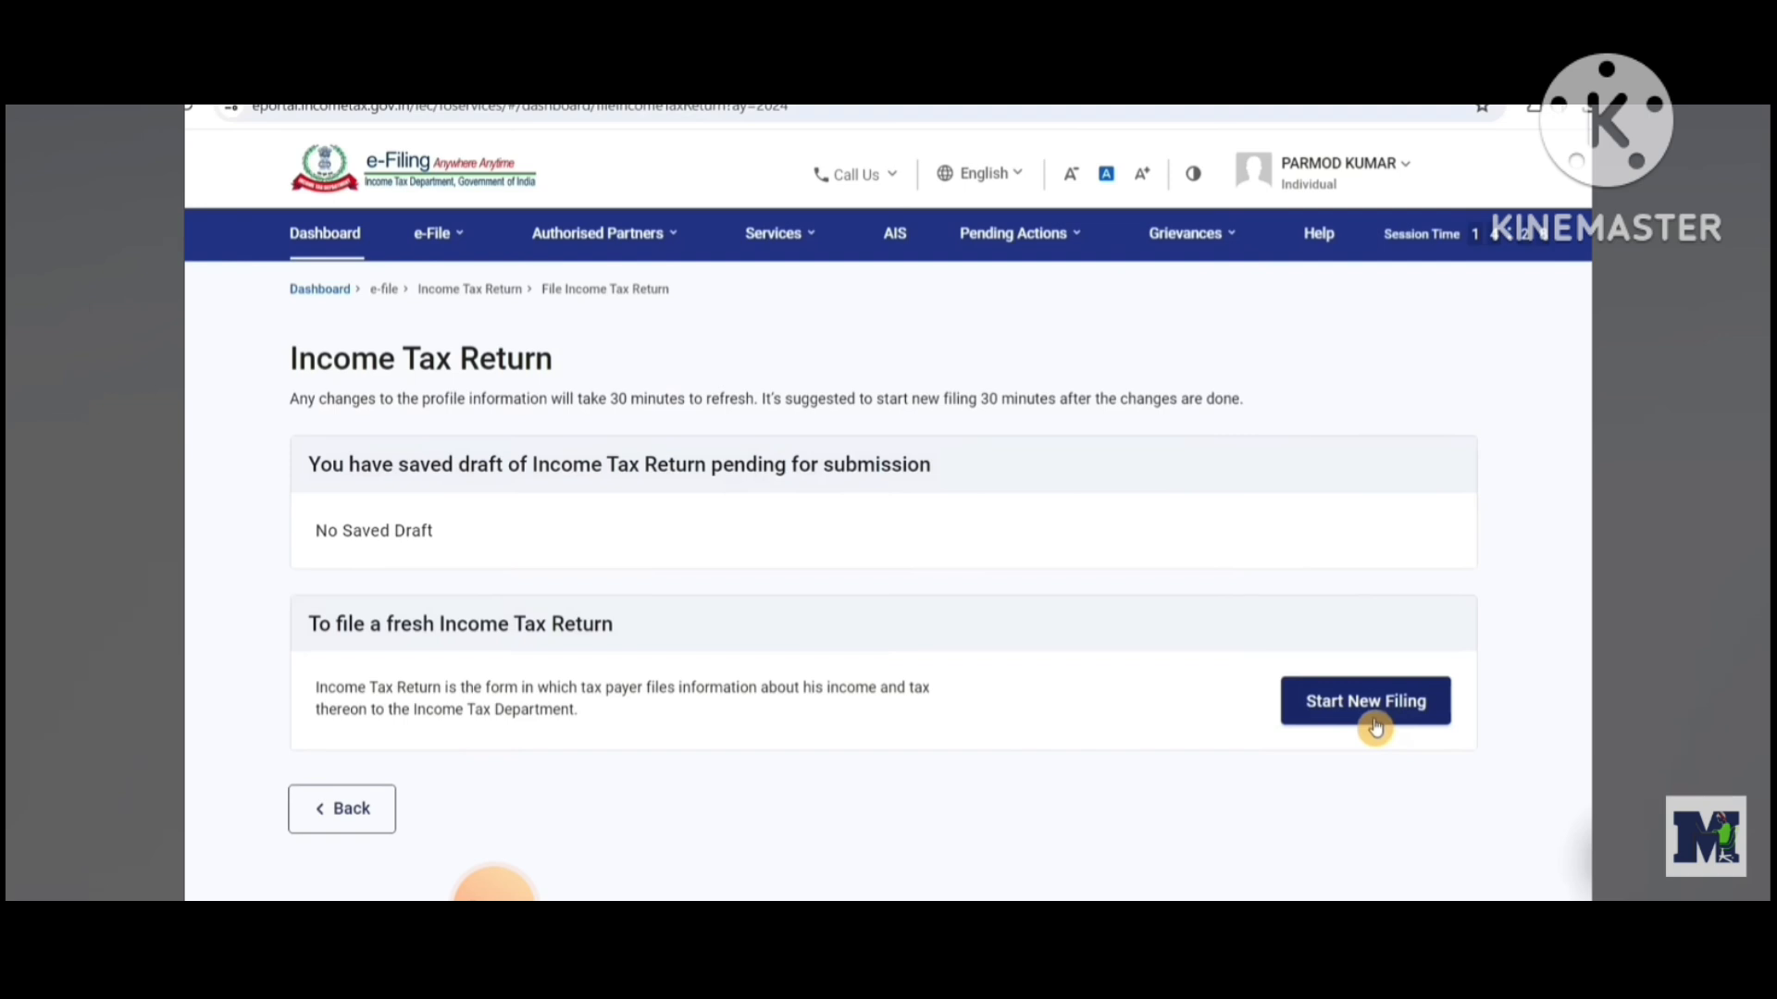
Start a new filing as an Individual and proceed with the ITR-1 form
{"action": "left_click", "coordinate": [1376, 728]}
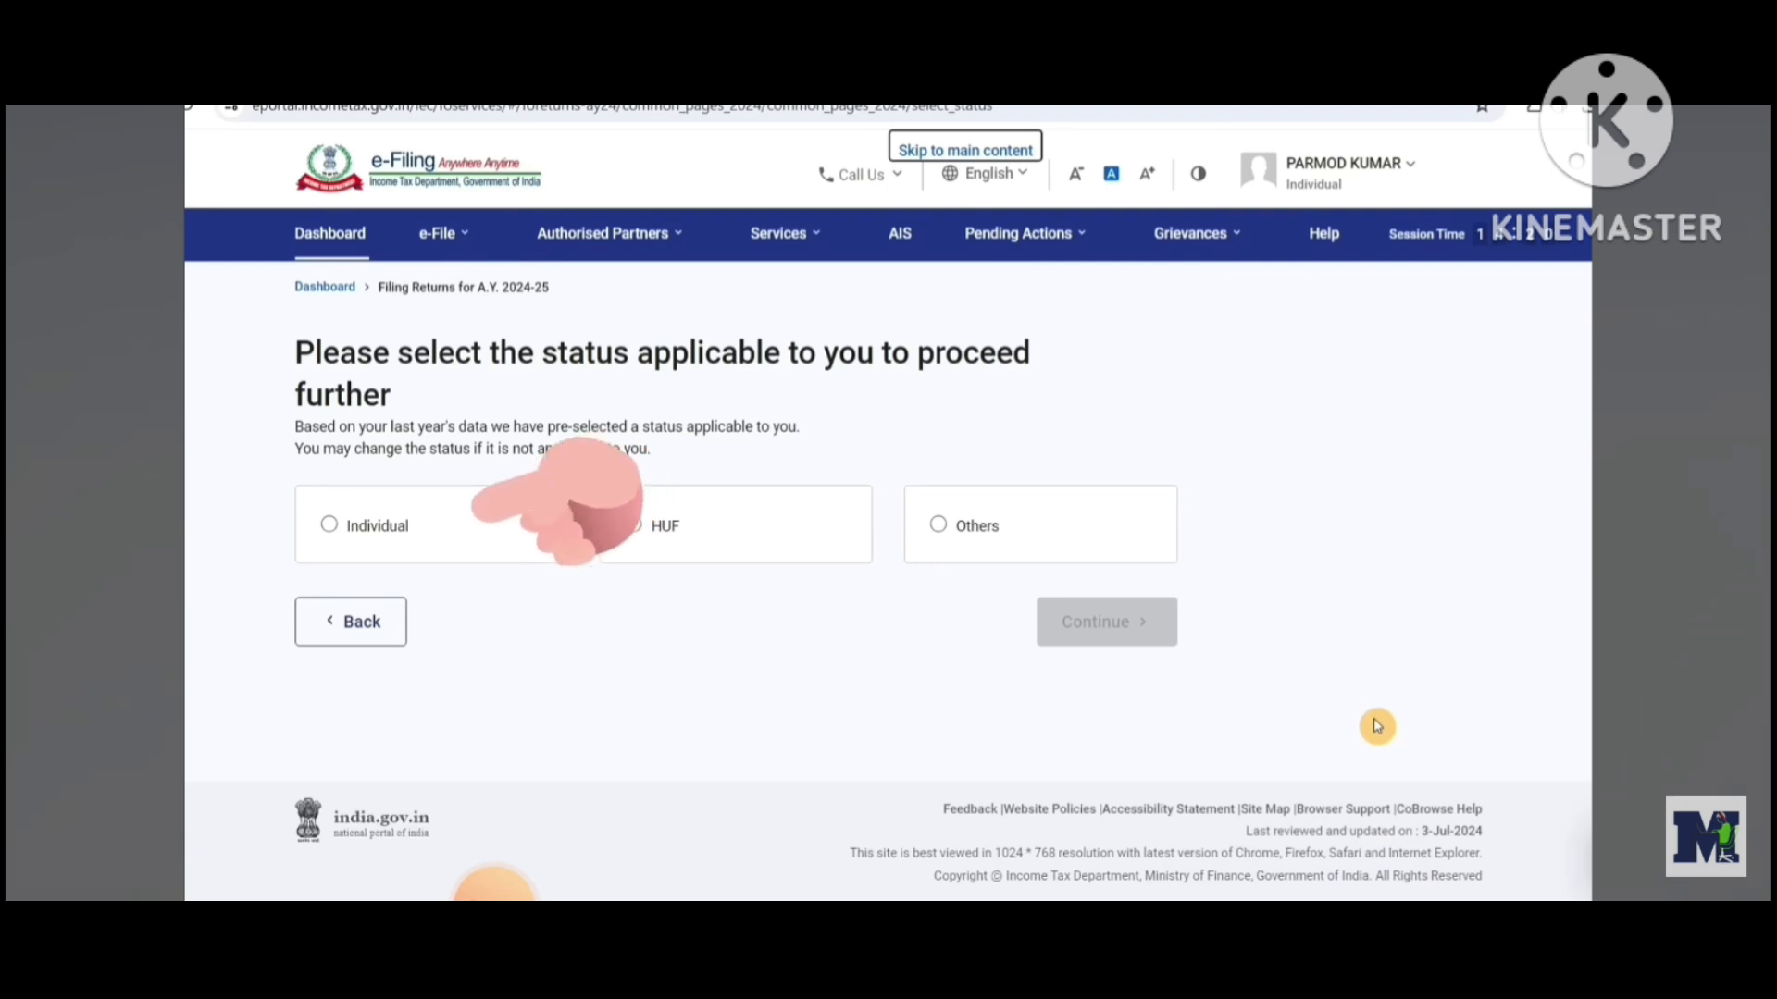
{"action": "left_click", "coordinate": [1147, 647]}
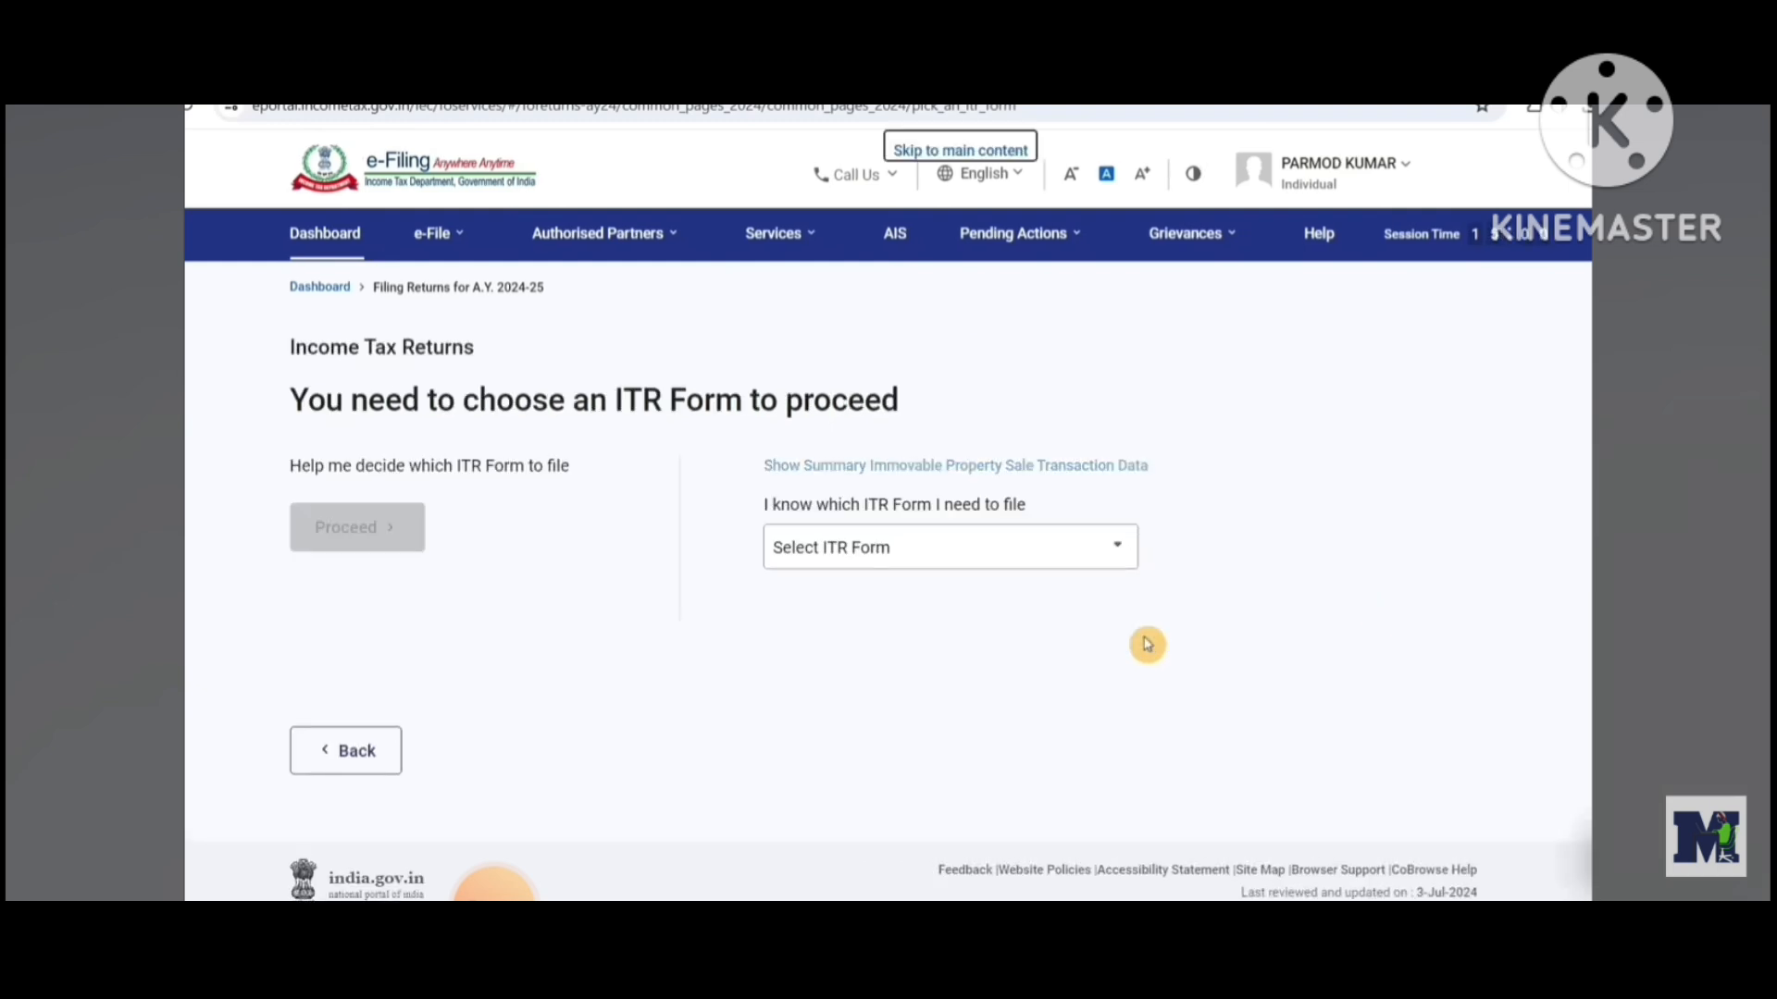
{"action": "left_click", "coordinate": [950, 548]}
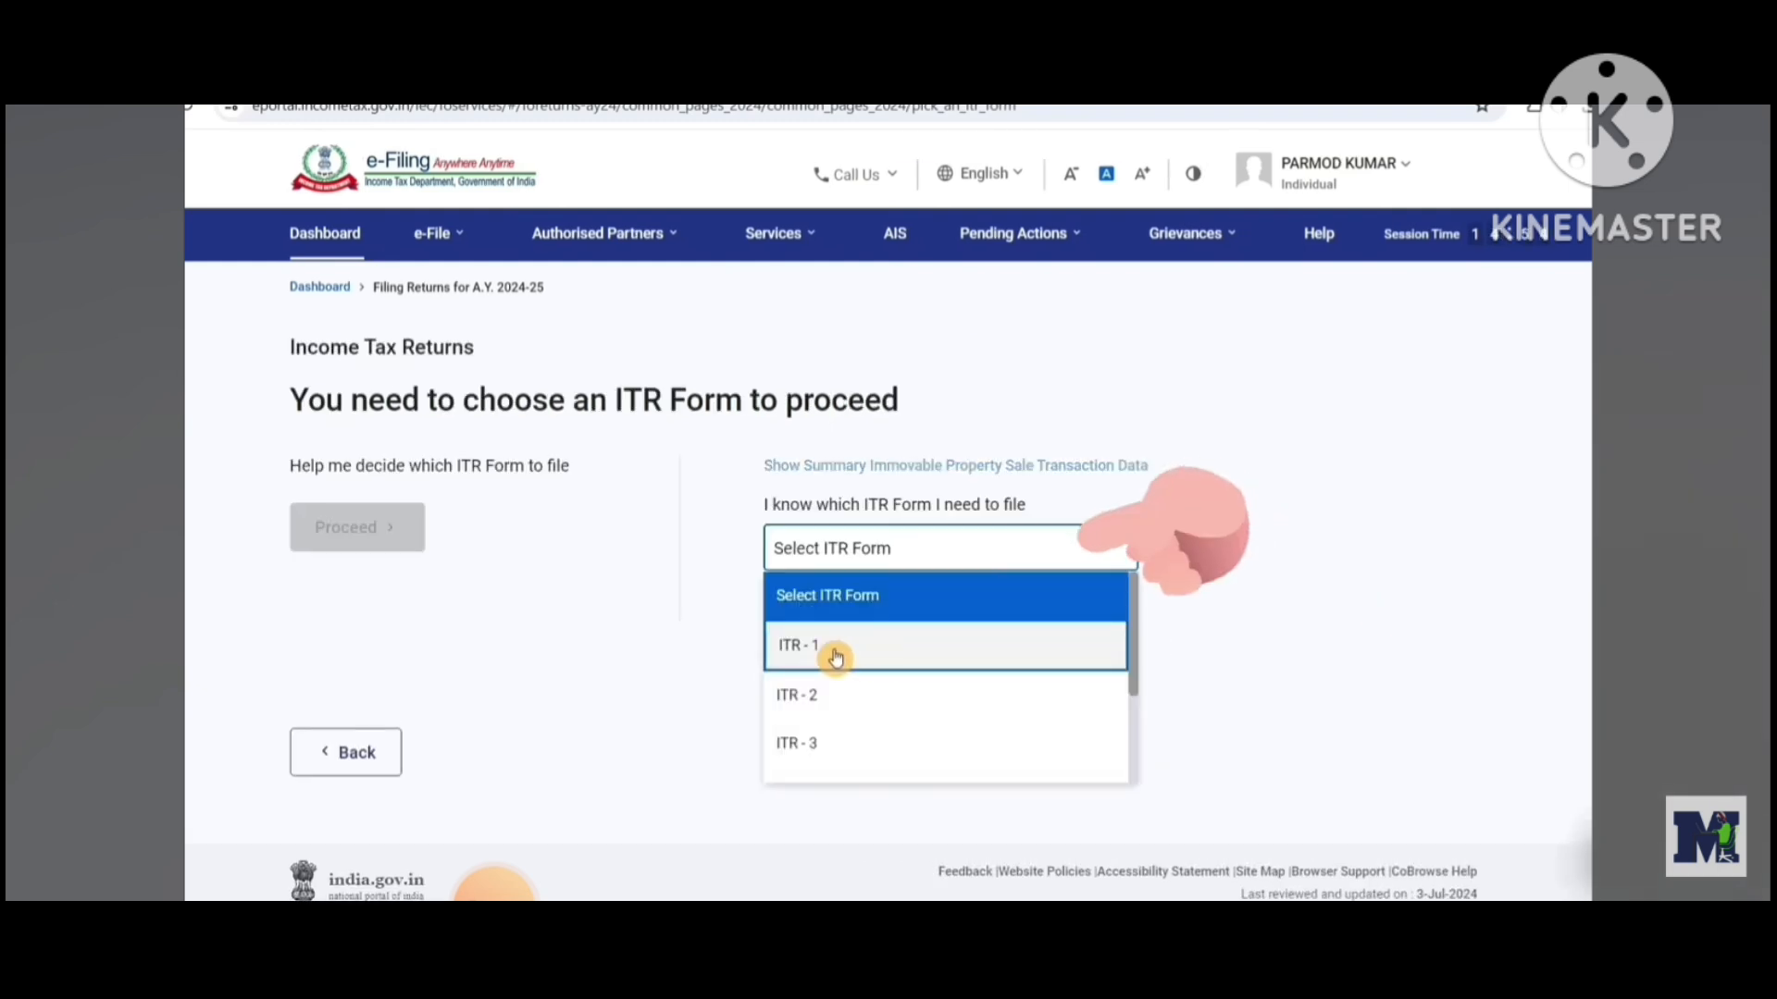
{"action": "left_click", "coordinate": [863, 657]}
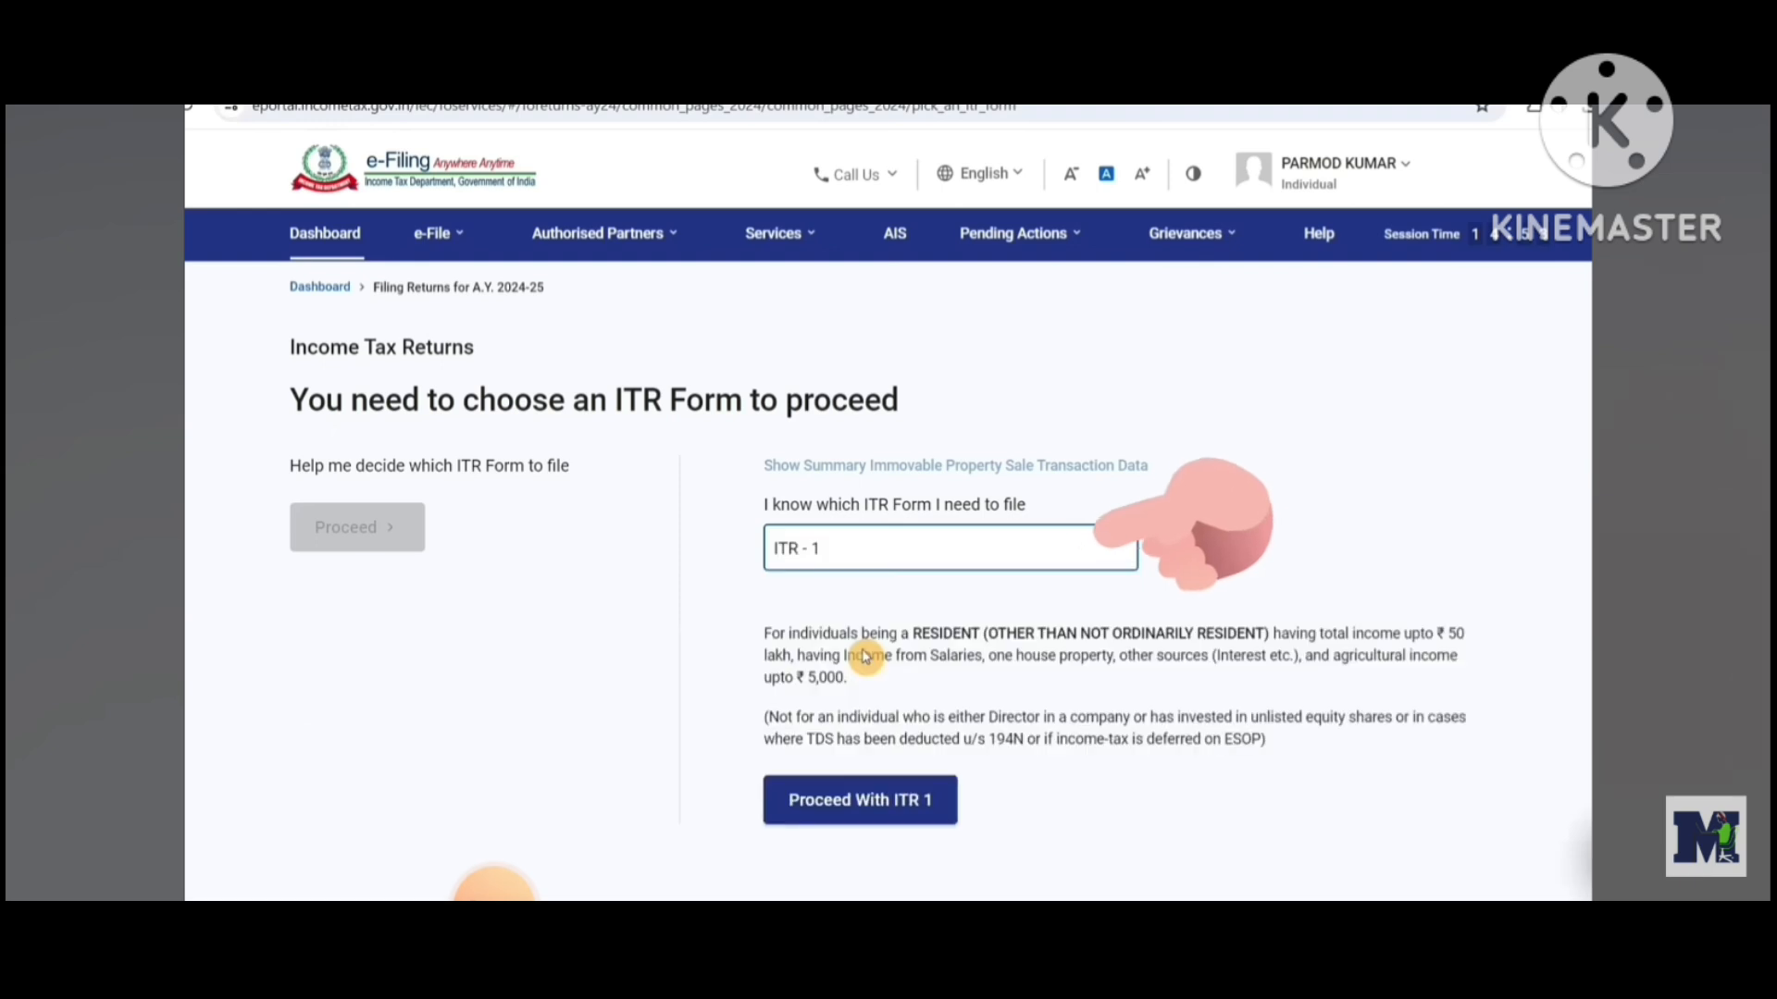
{"action": "left_click", "coordinate": [943, 827]}
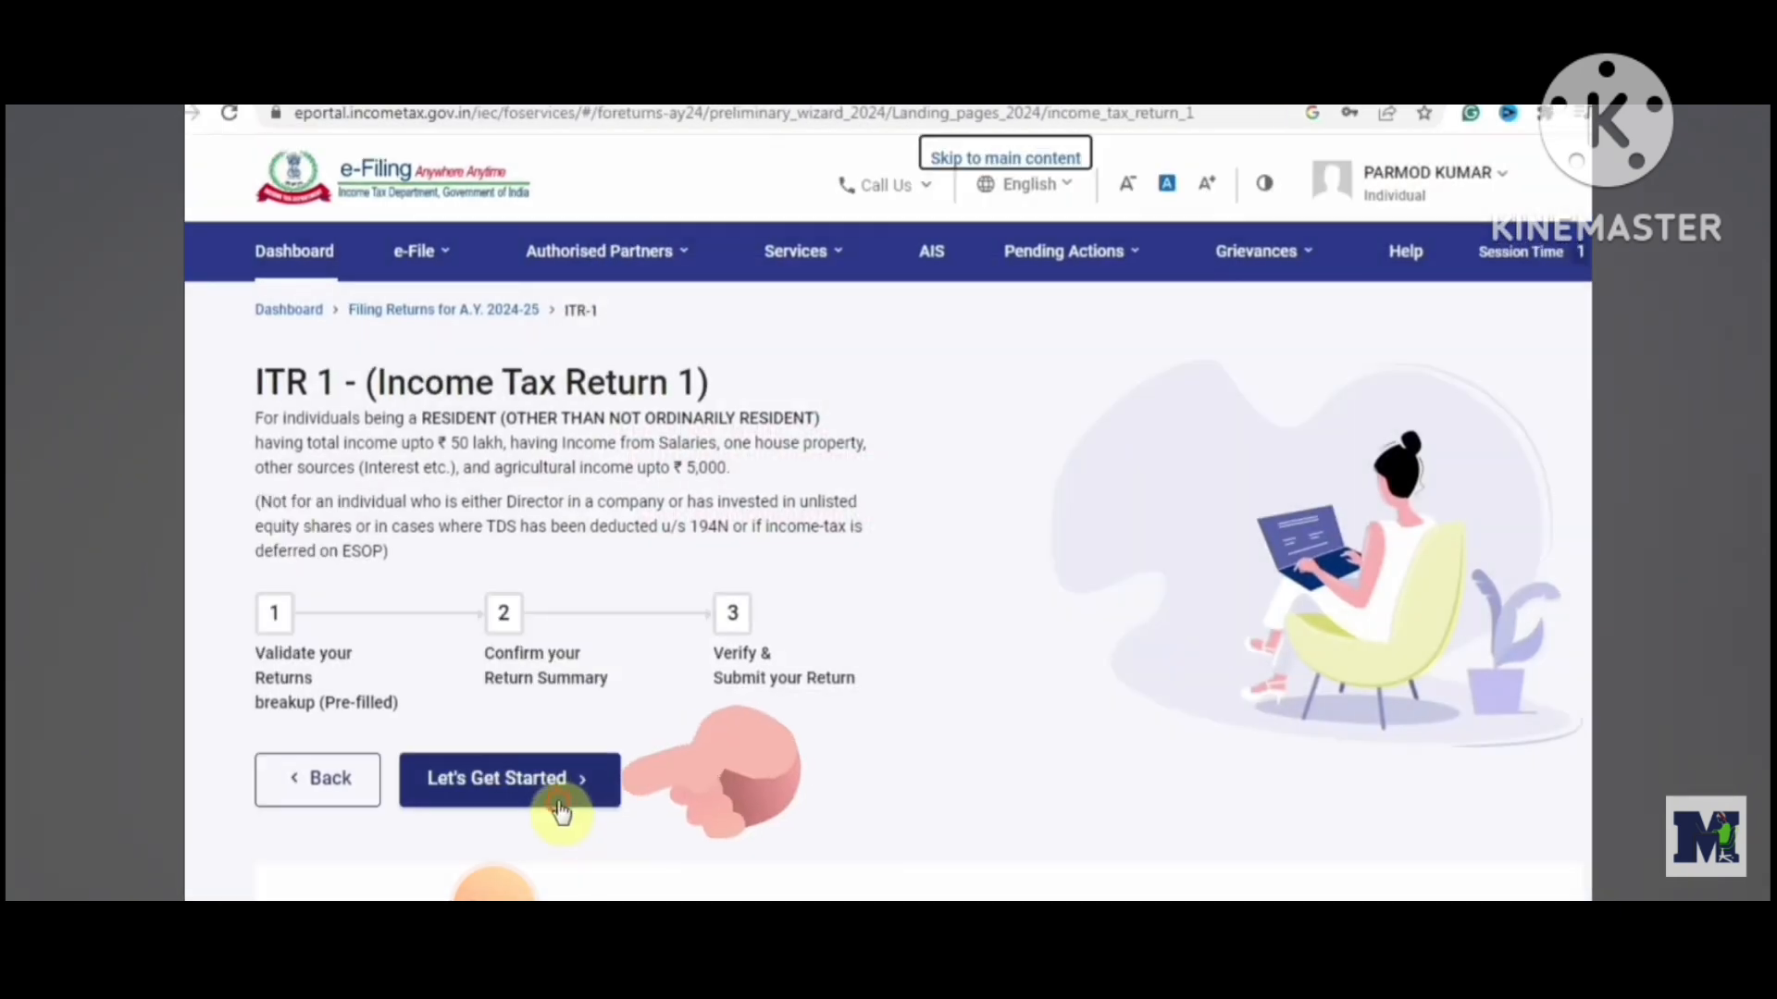
Begin ITR-1, choose 'Taxable income is more than basic exemption limit' as the filing reason, and acknowledge the pre-fill notice
{"action": "left_click", "coordinate": [560, 810]}
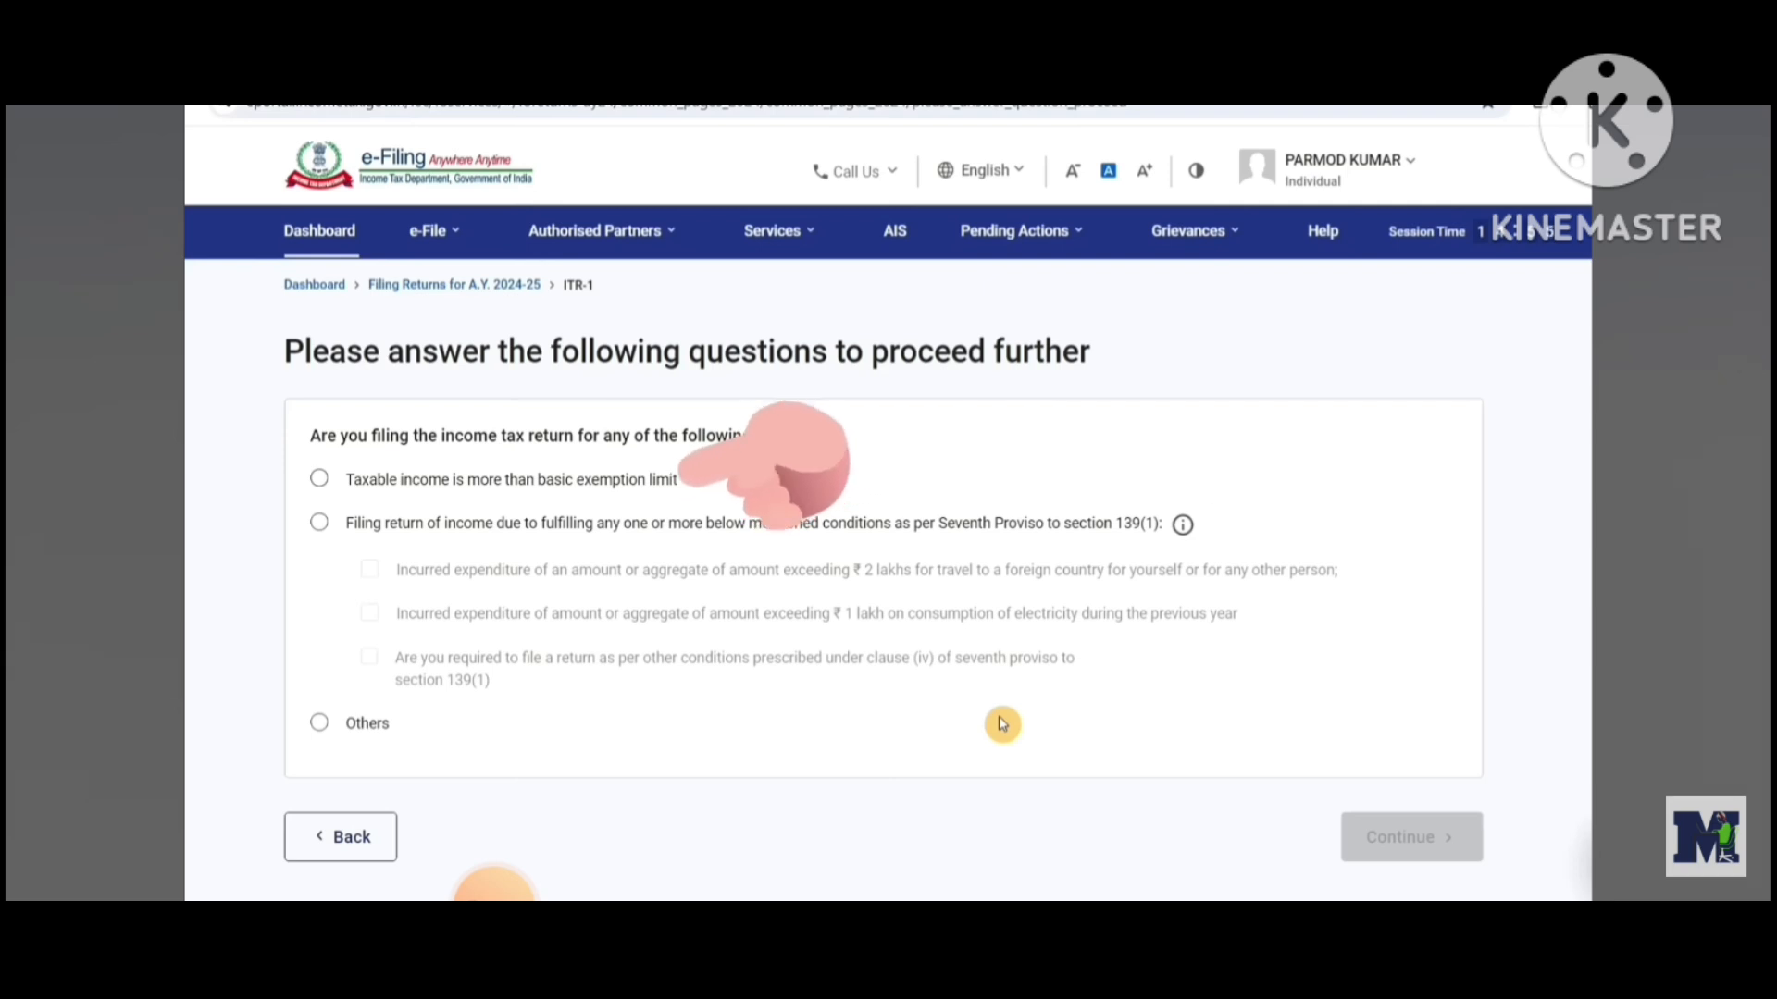
{"action": "left_click", "coordinate": [321, 481]}
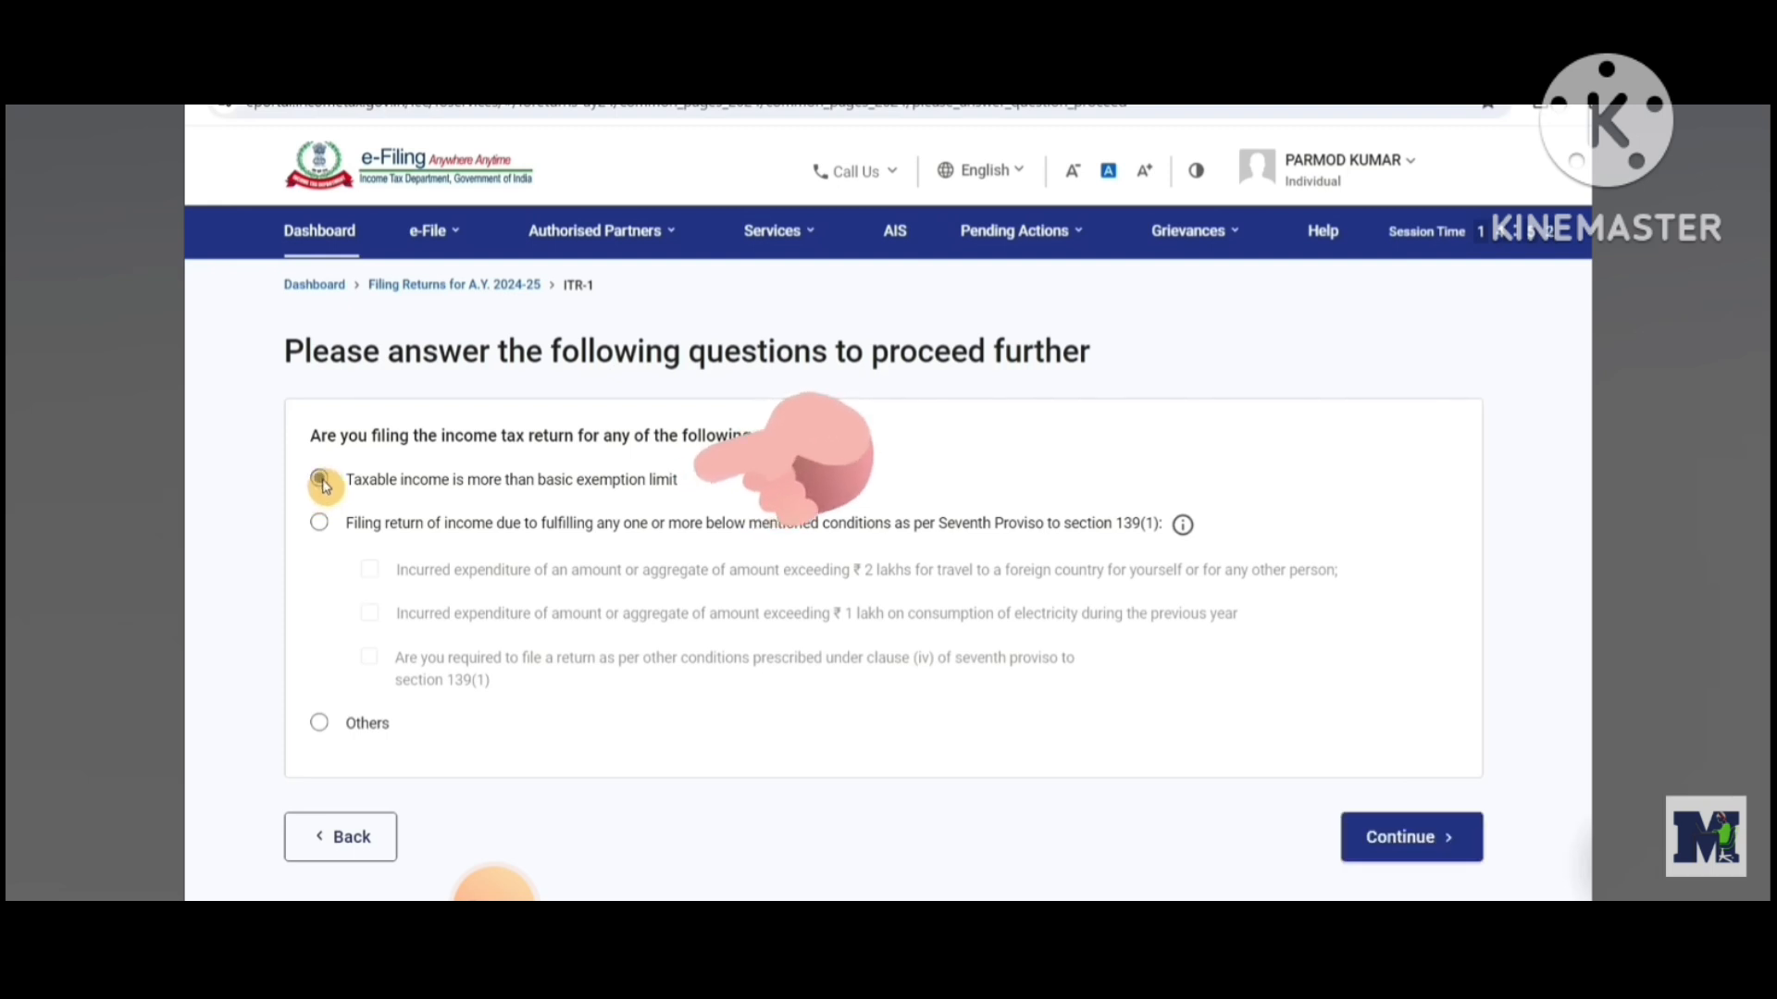
{"action": "left_click", "coordinate": [1449, 850]}
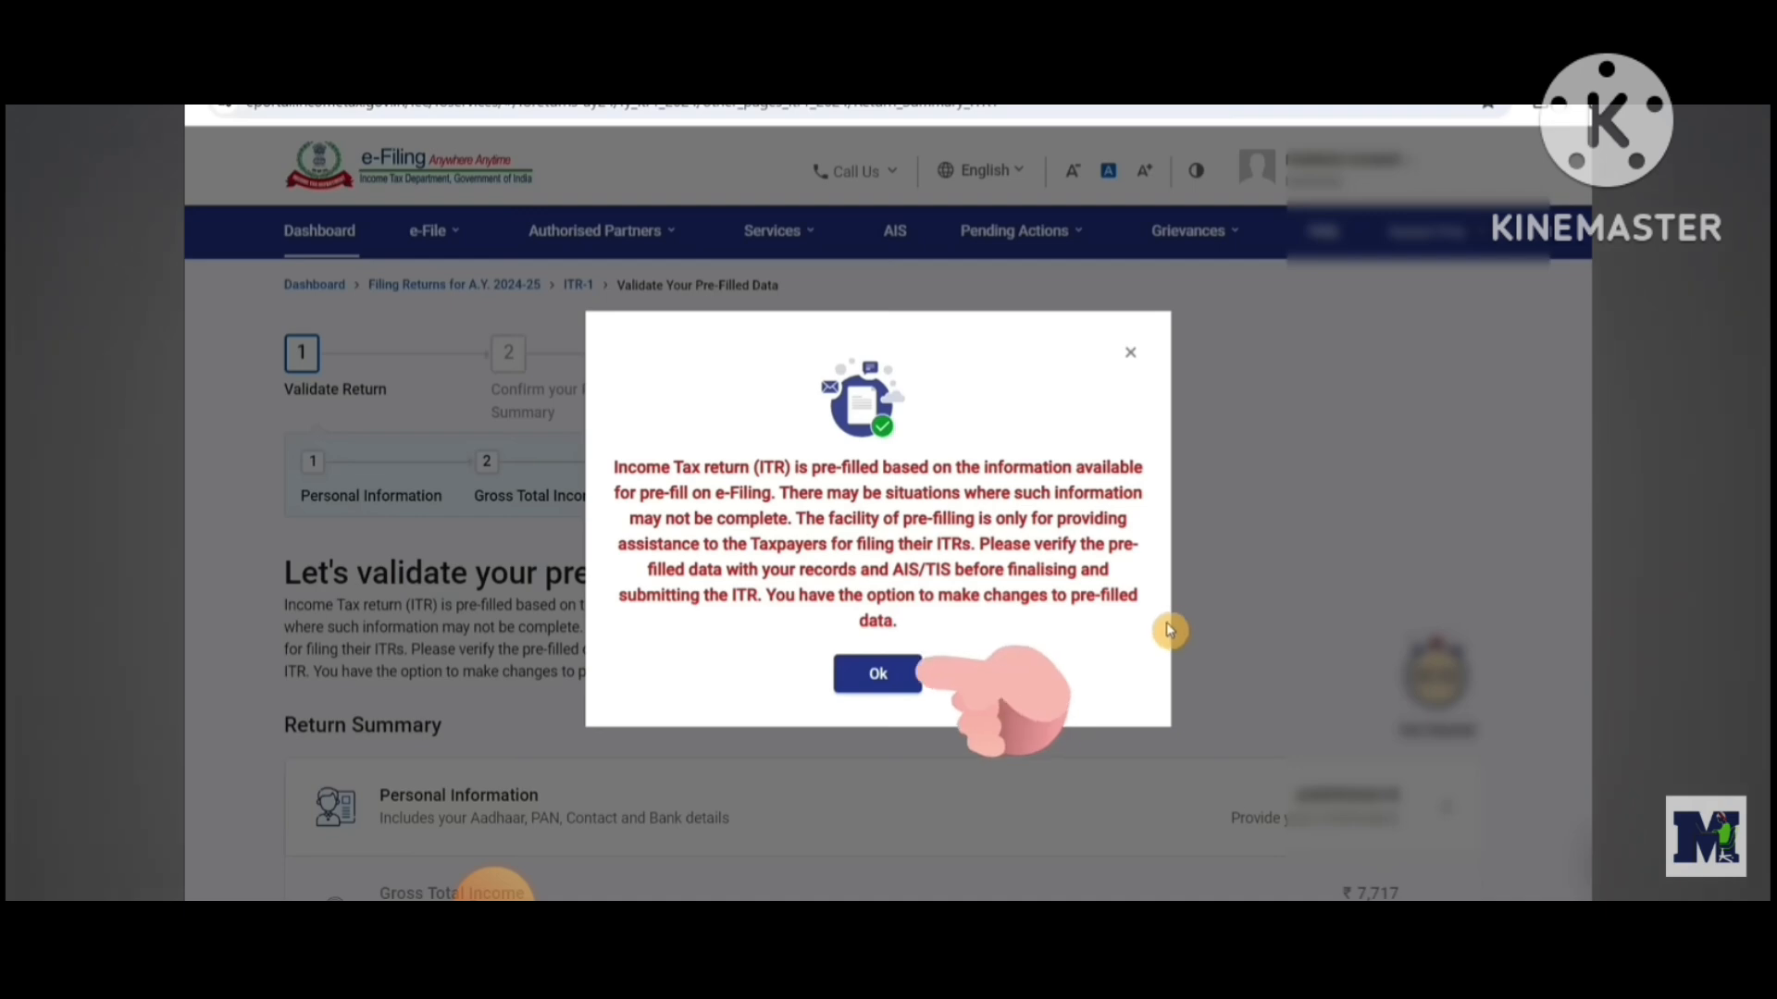
{"action": "left_click", "coordinate": [878, 677]}
Open Personal Information and set the Nature of Employment to Others
{"action": "scroll", "coordinate": [891, 692], "scroll_direction": "down", "scroll_amount": 5}
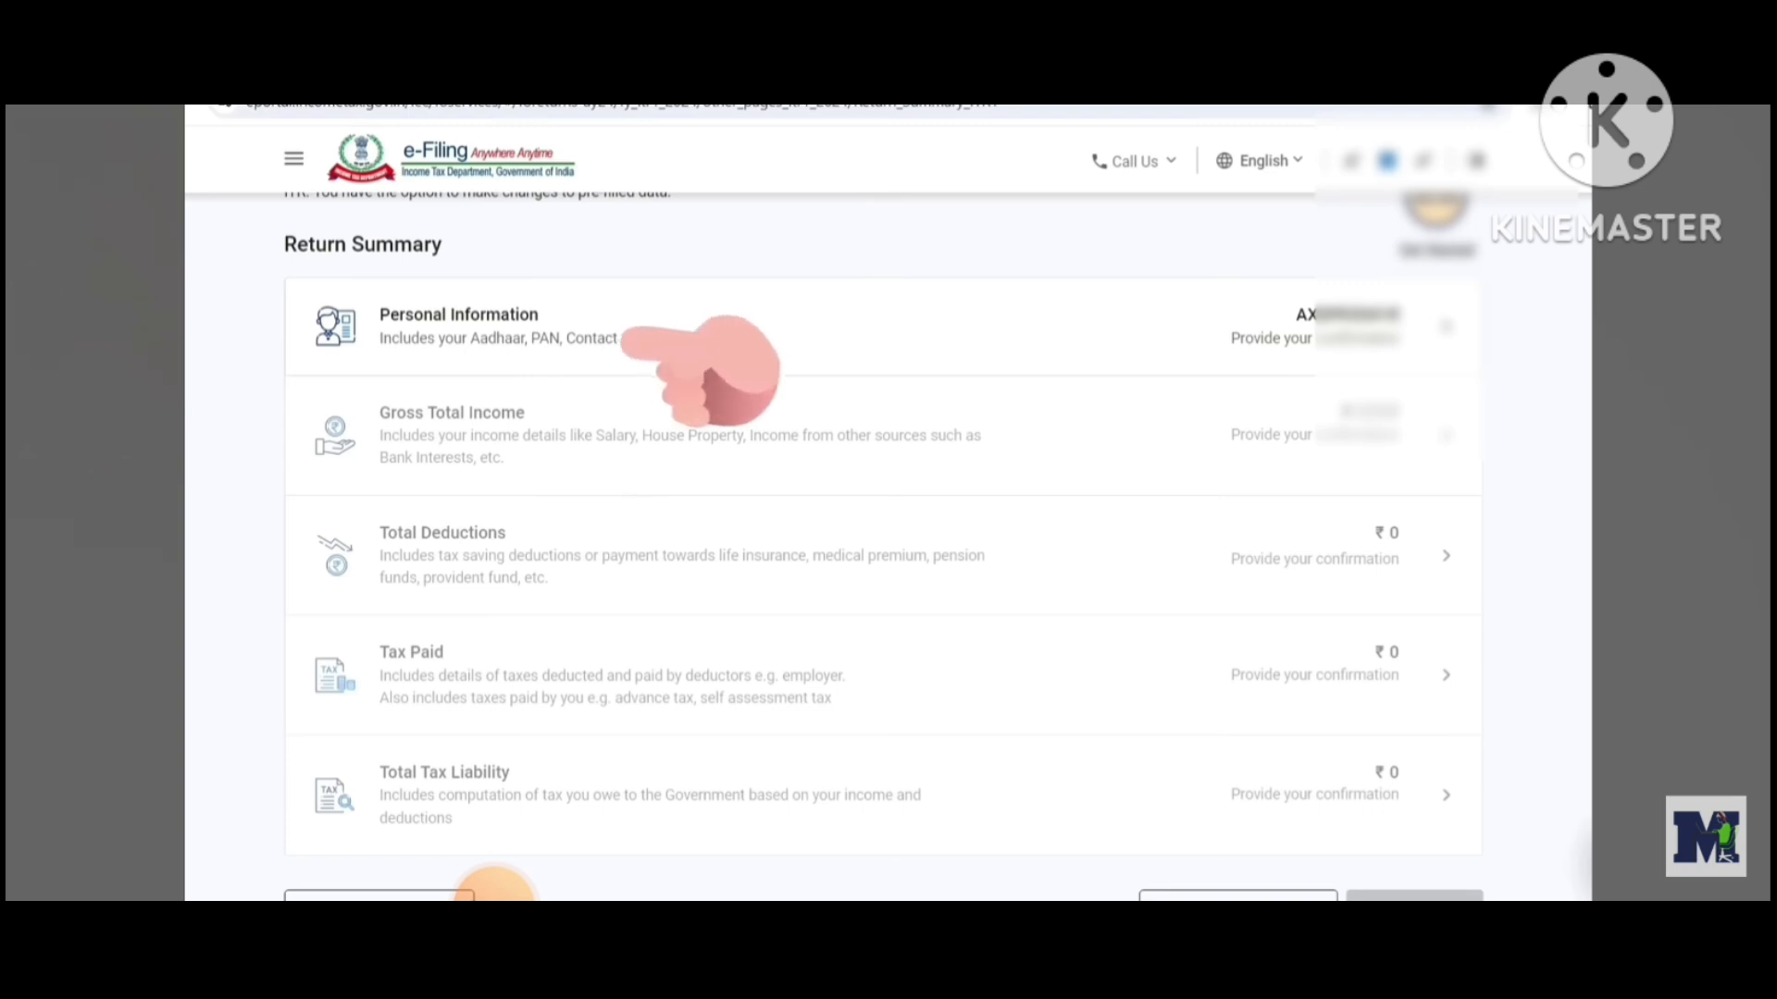
{"action": "left_click", "coordinate": [597, 359]}
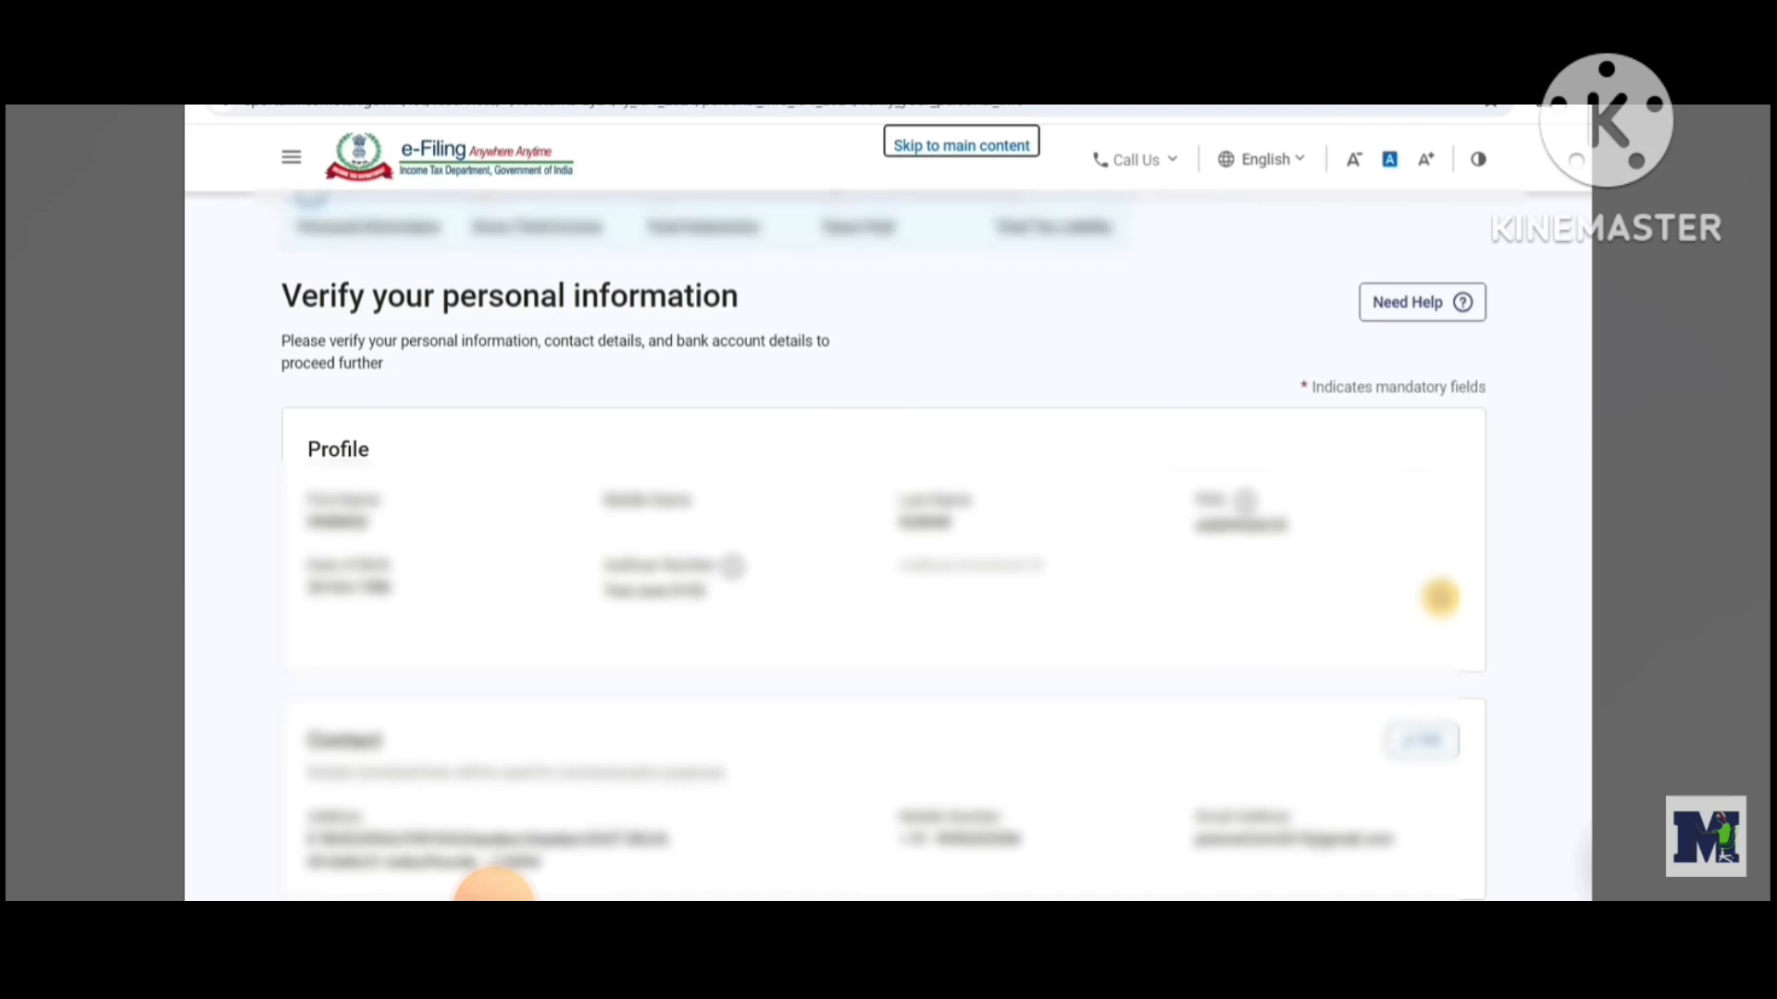
{"action": "scroll", "coordinate": [1416, 518], "scroll_direction": "down", "scroll_amount": 5}
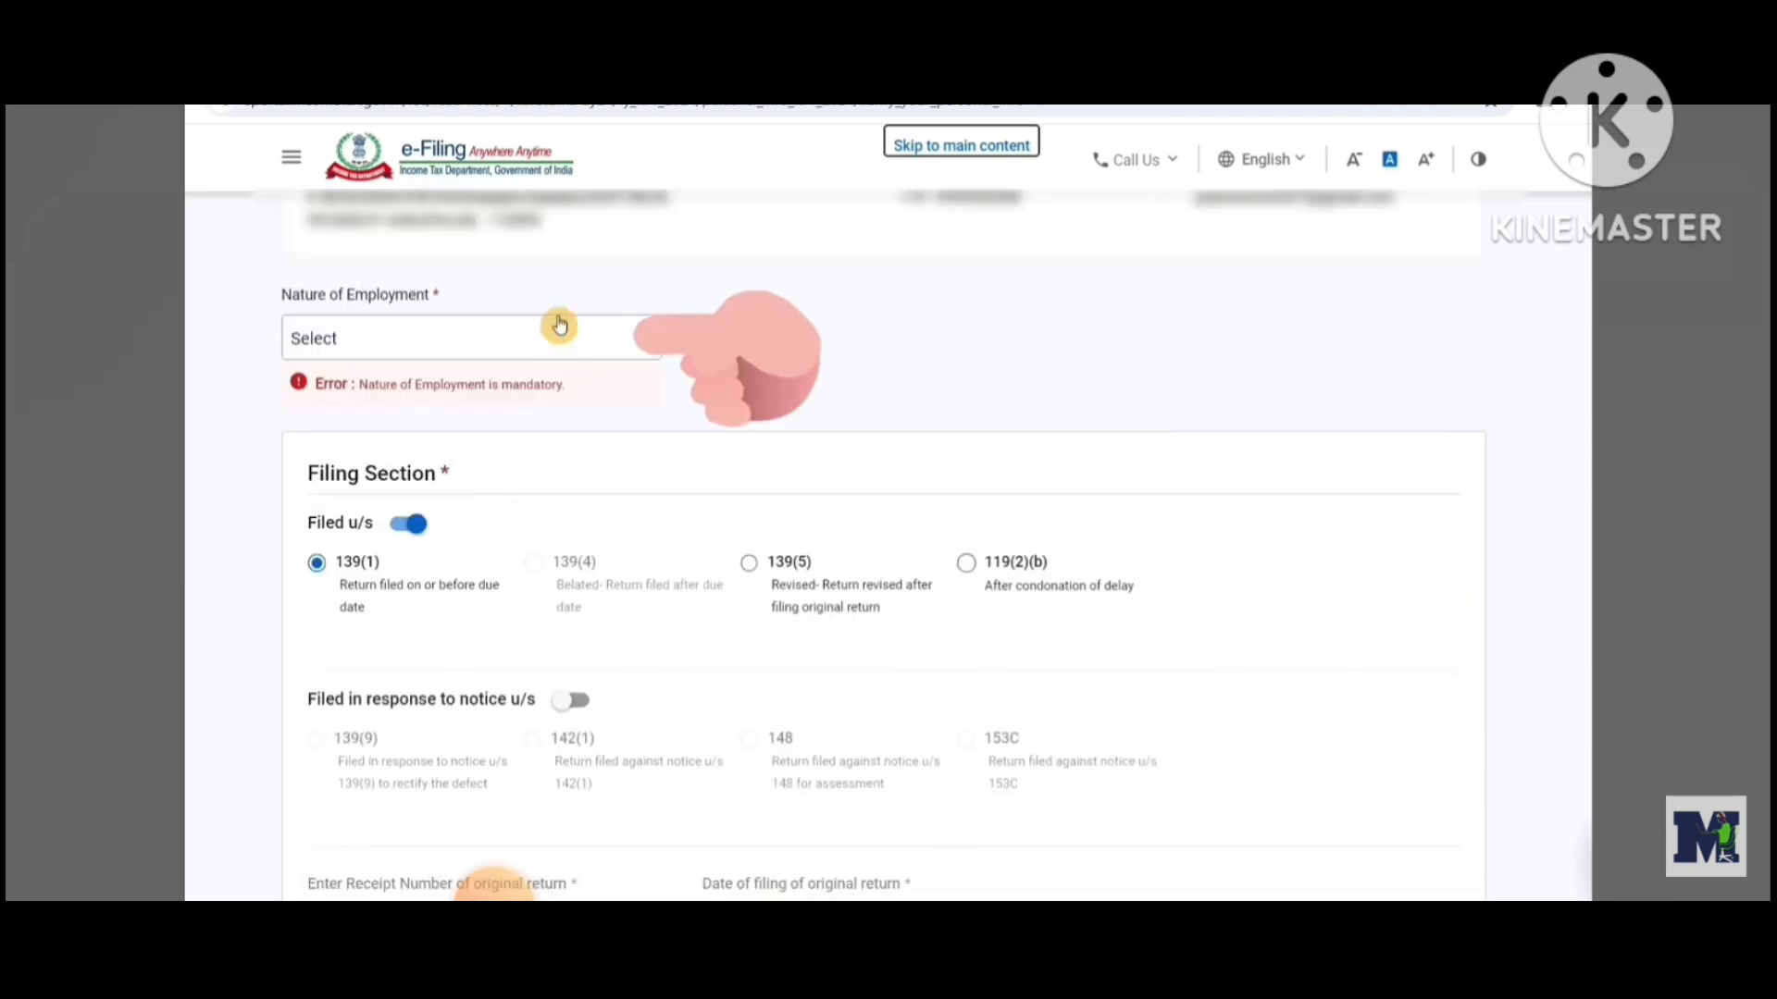
{"action": "left_click", "coordinate": [643, 340]}
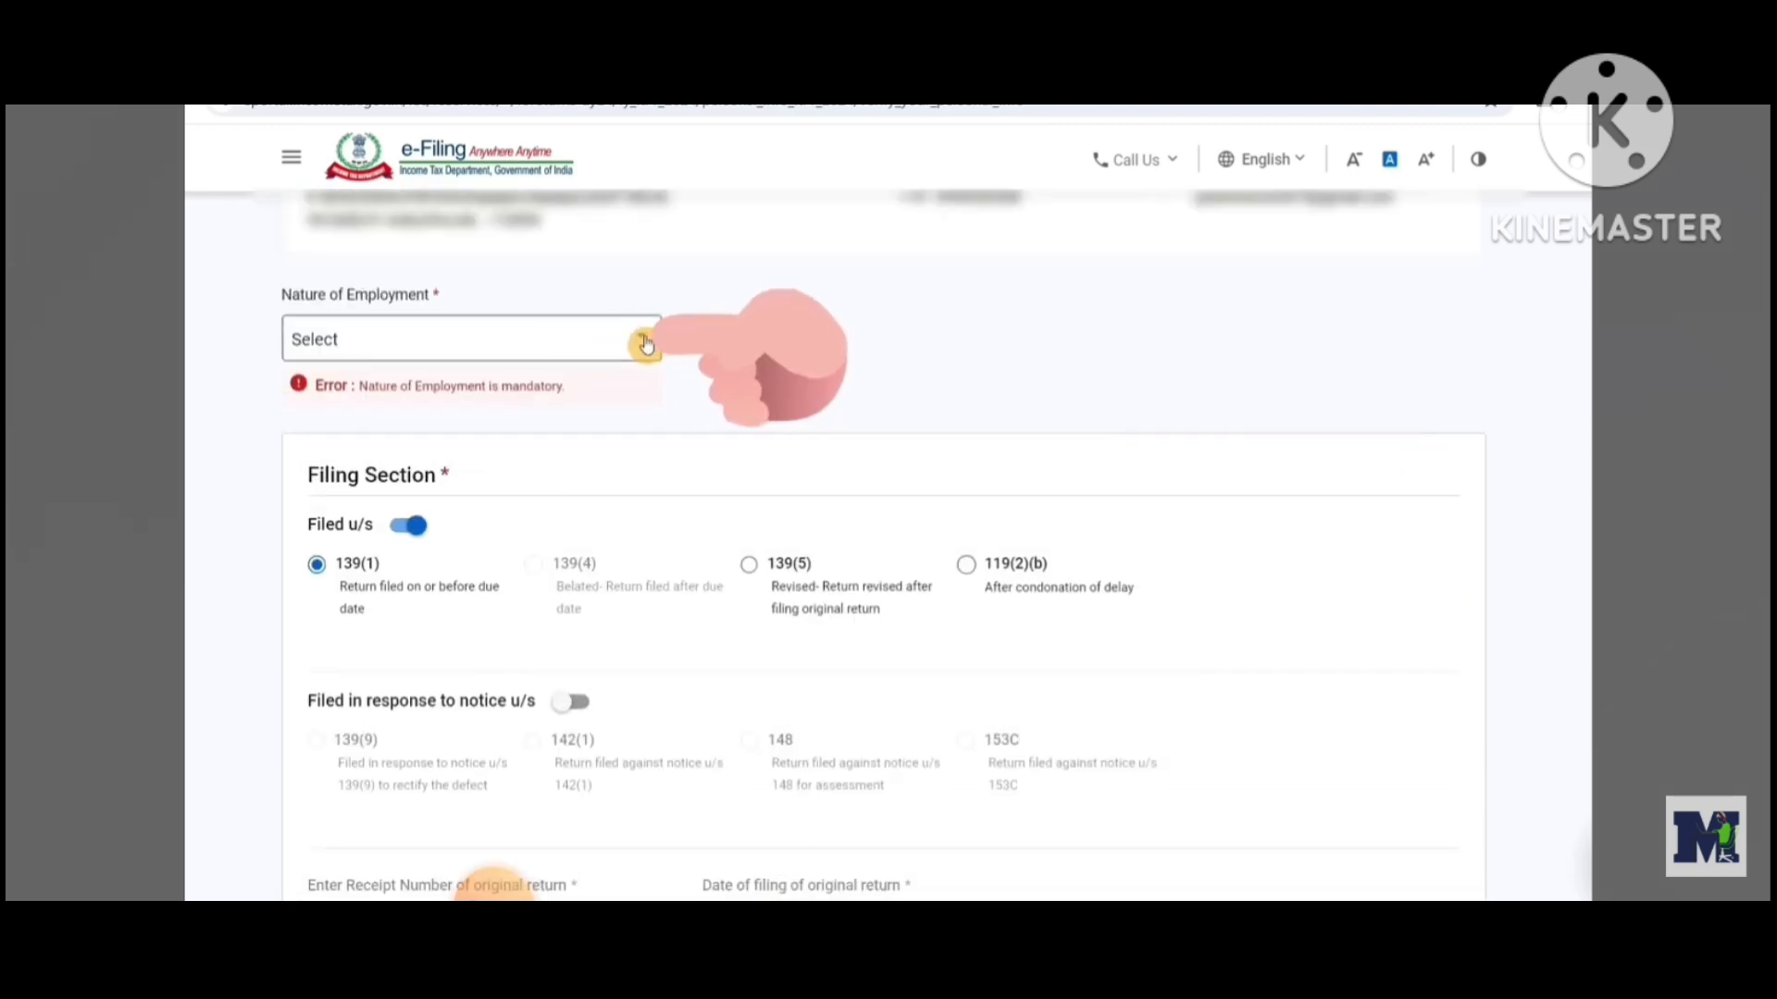
{"action": "left_click", "coordinate": [645, 342]}
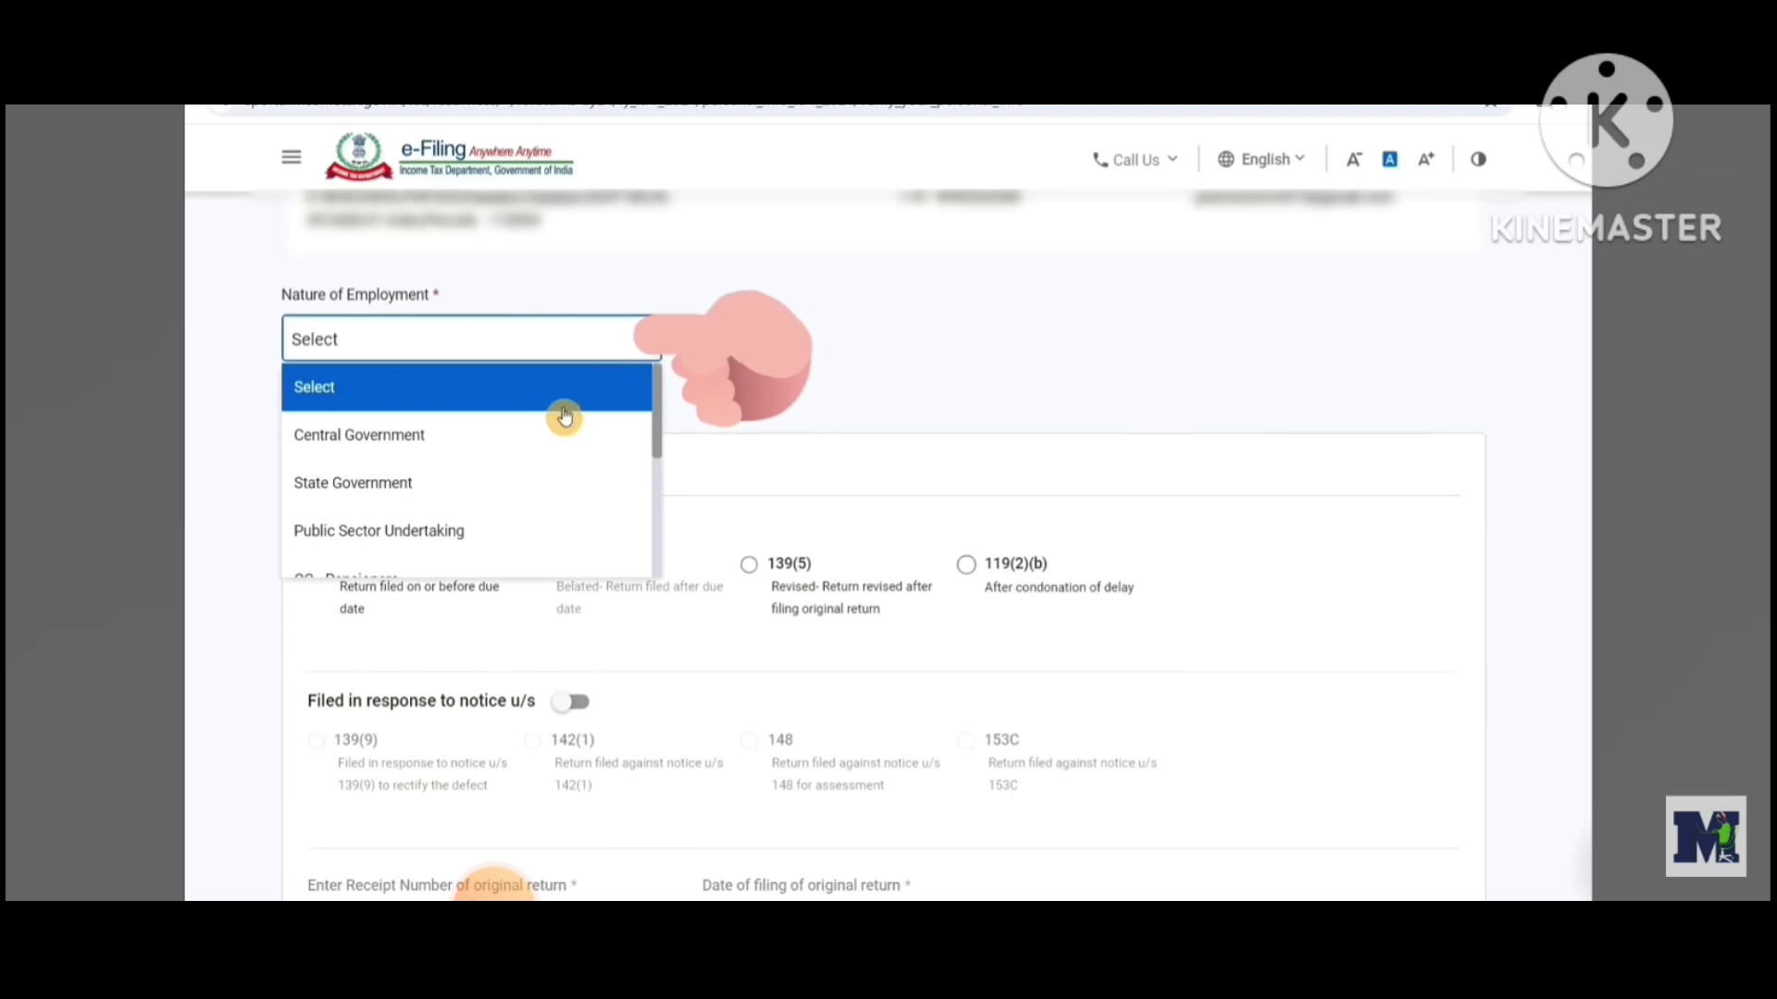
{"action": "scroll", "coordinate": [564, 417], "scroll_direction": "down", "scroll_amount": 1}
{"action": "scroll", "coordinate": [565, 418], "scroll_direction": "down", "scroll_amount": 1}
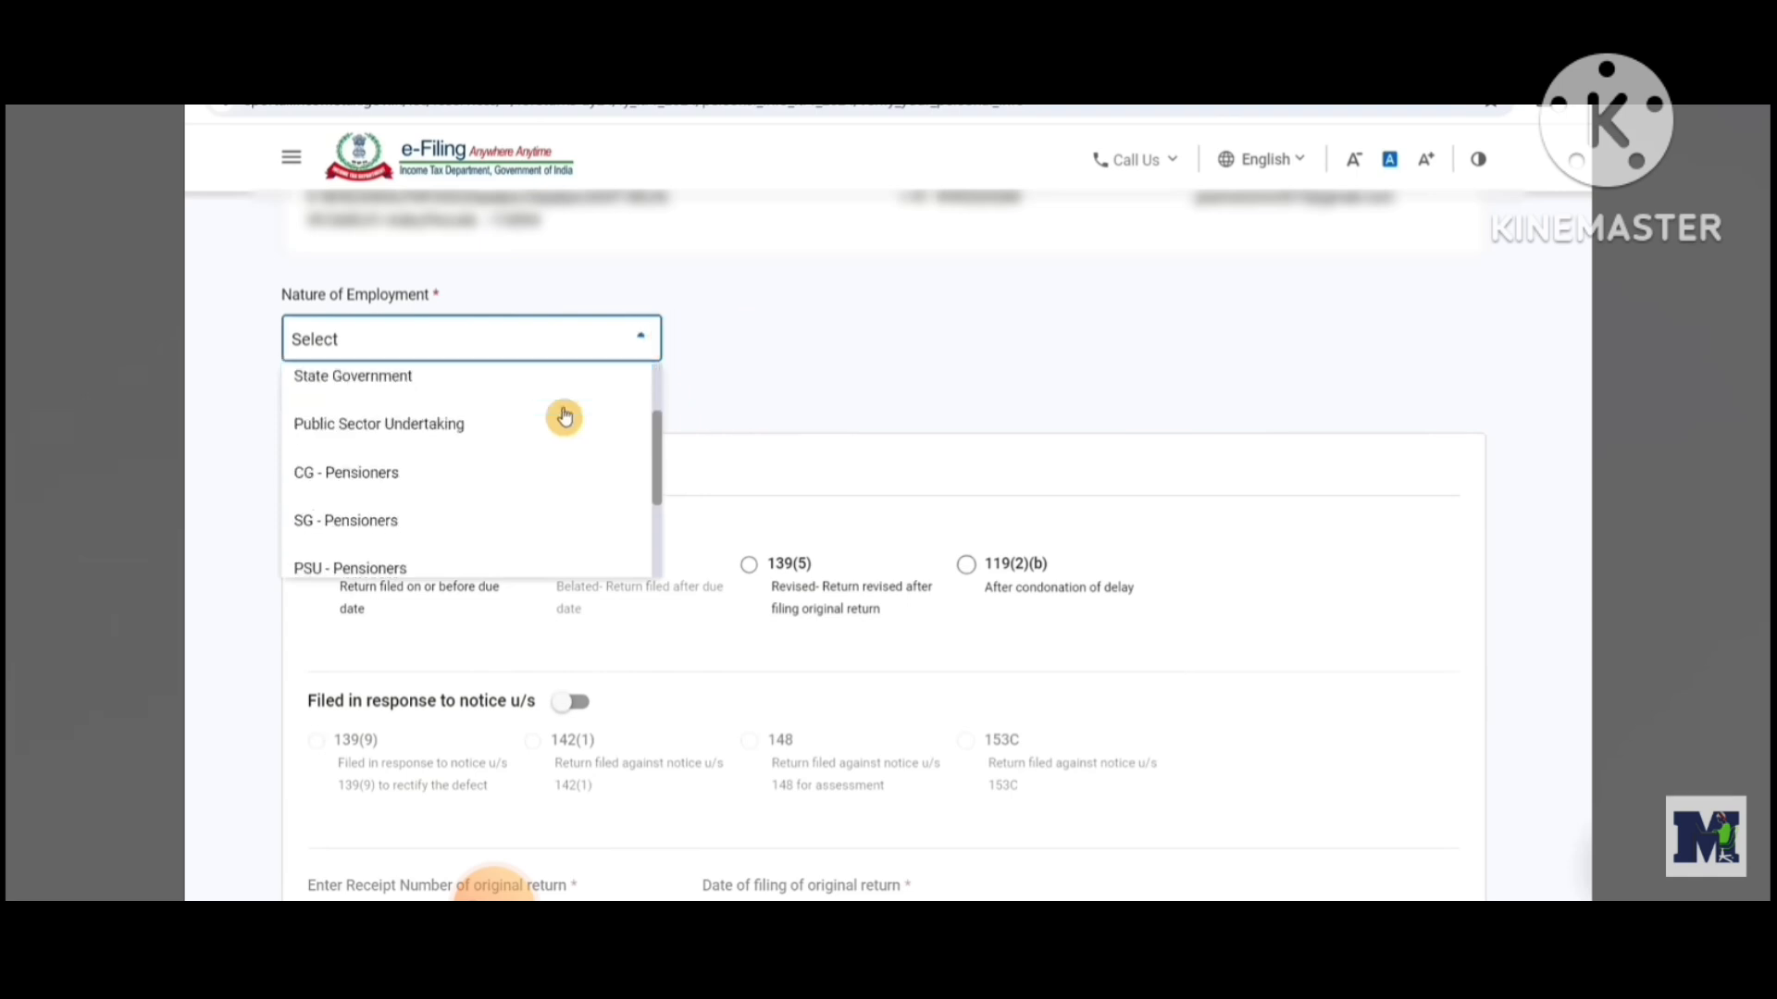
{"action": "scroll", "coordinate": [565, 417], "scroll_direction": "down", "scroll_amount": 2}
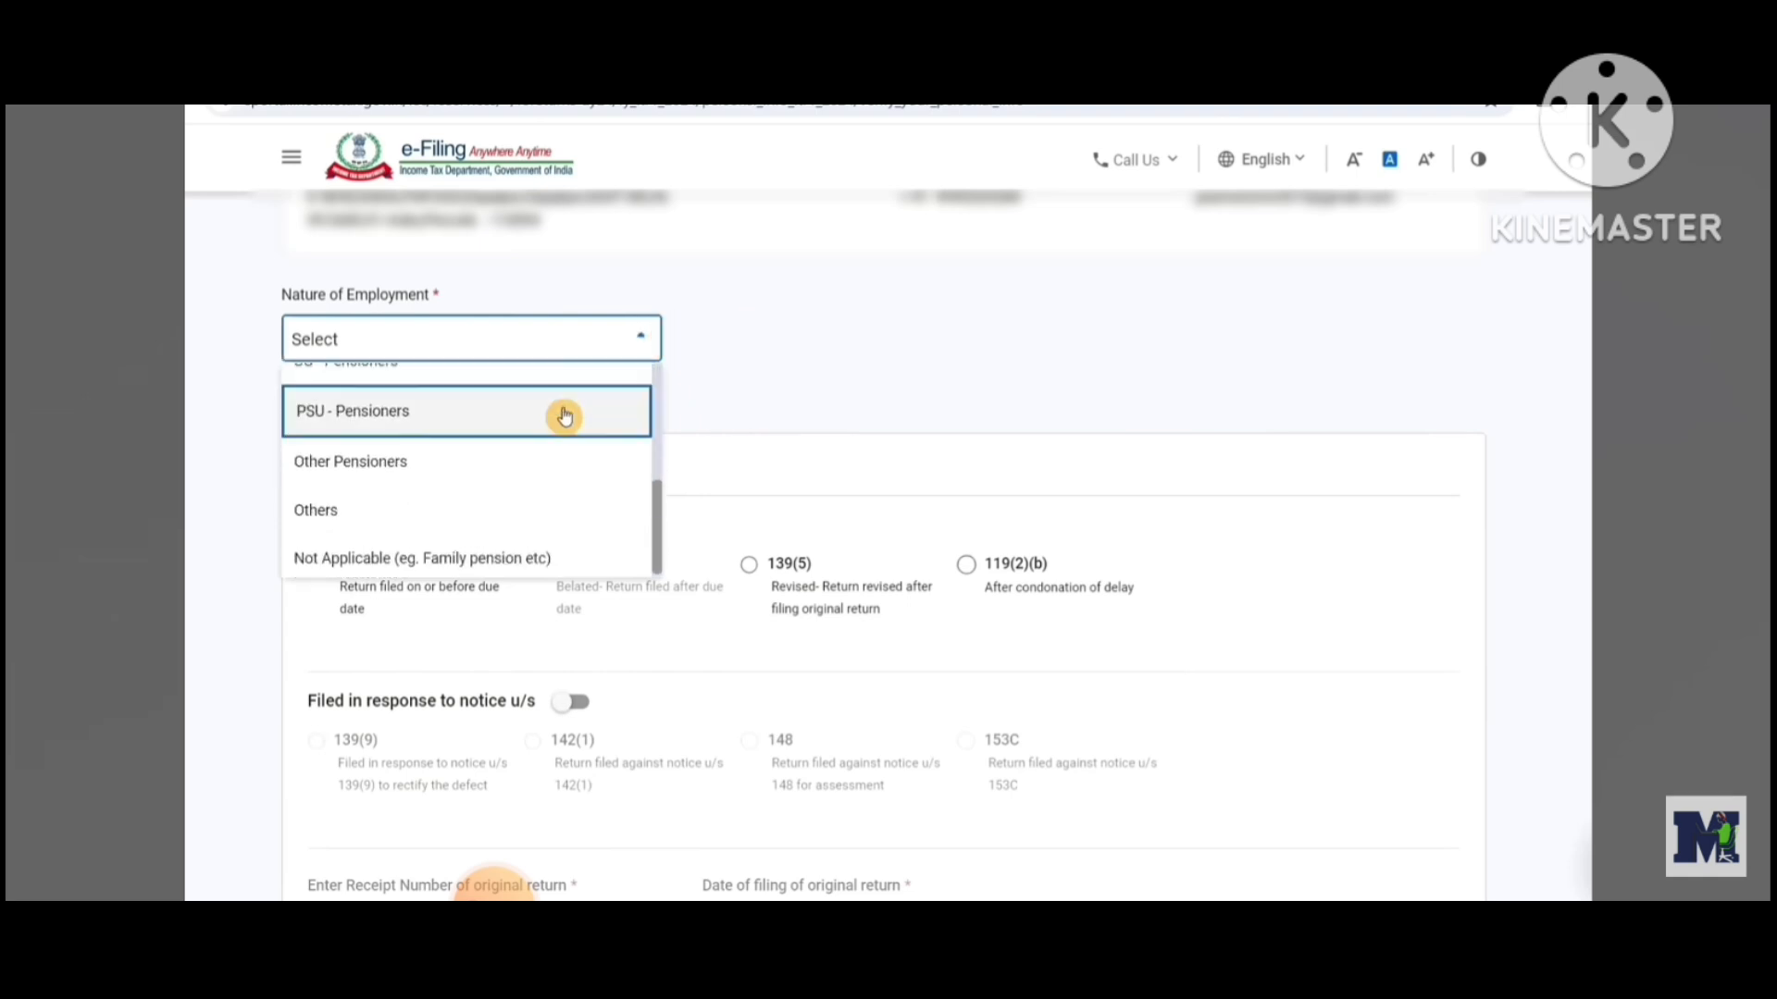
{"action": "scroll", "coordinate": [564, 417], "scroll_direction": "up", "scroll_amount": 3}
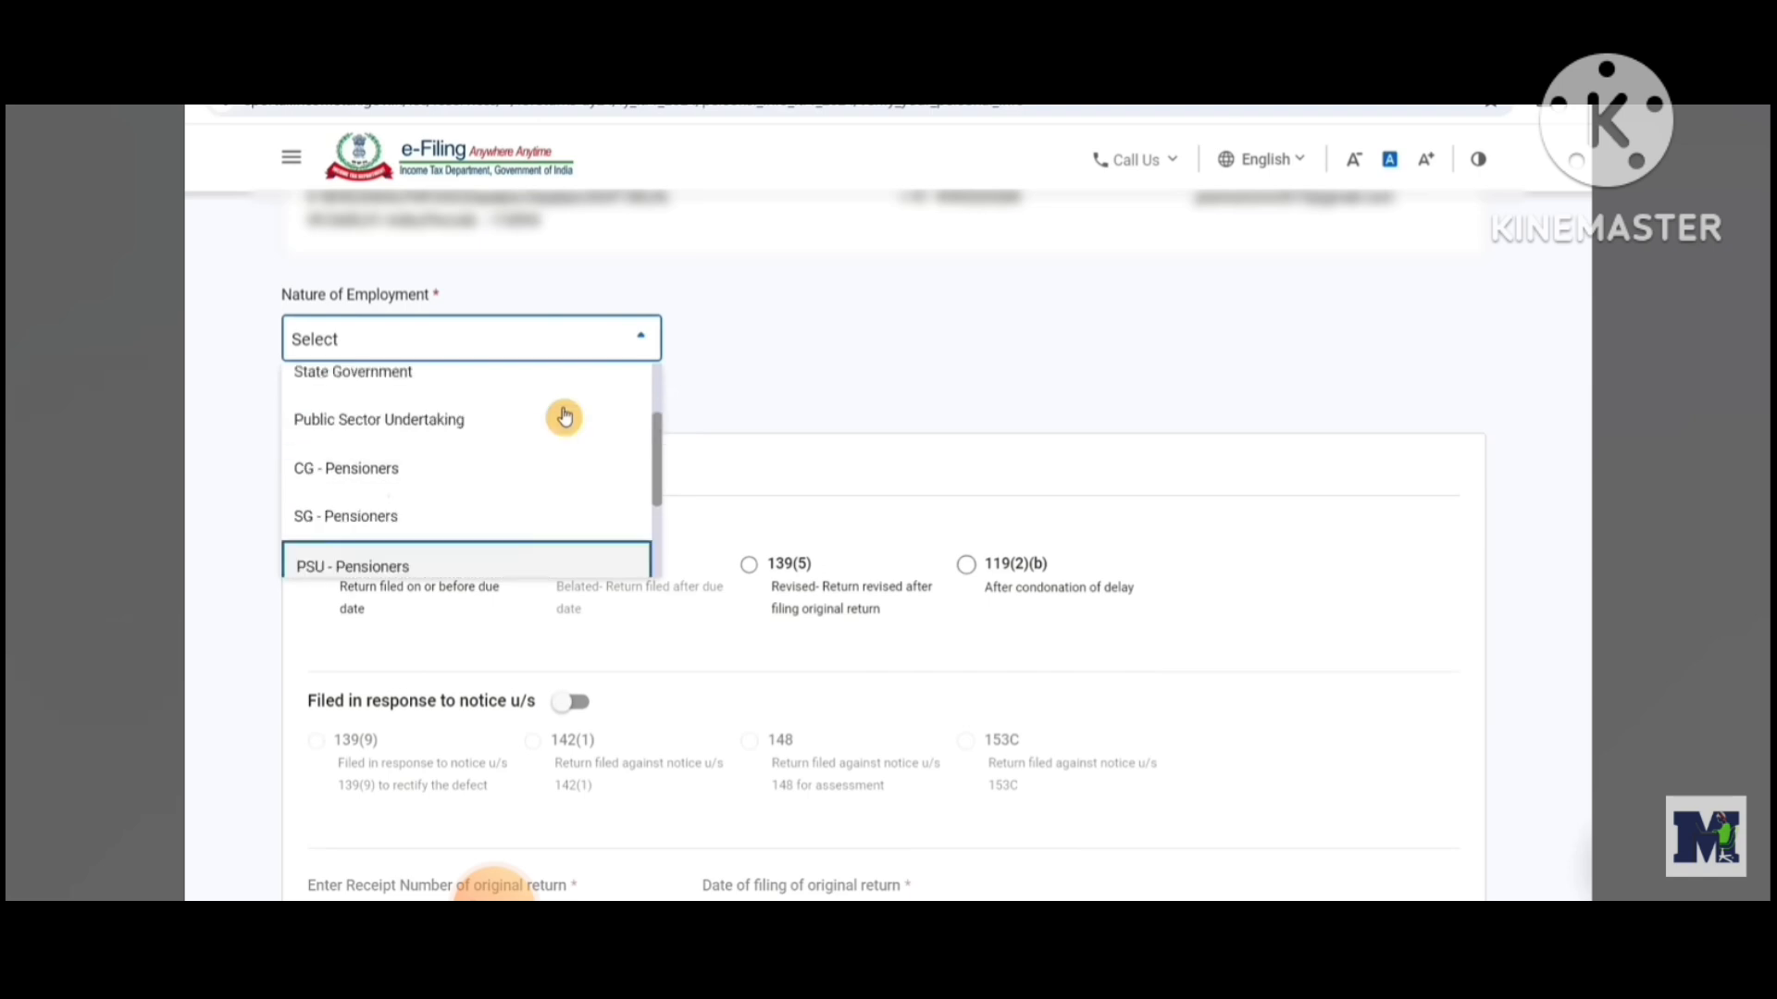
{"action": "scroll", "coordinate": [365, 566], "scroll_direction": "down", "scroll_amount": 2}
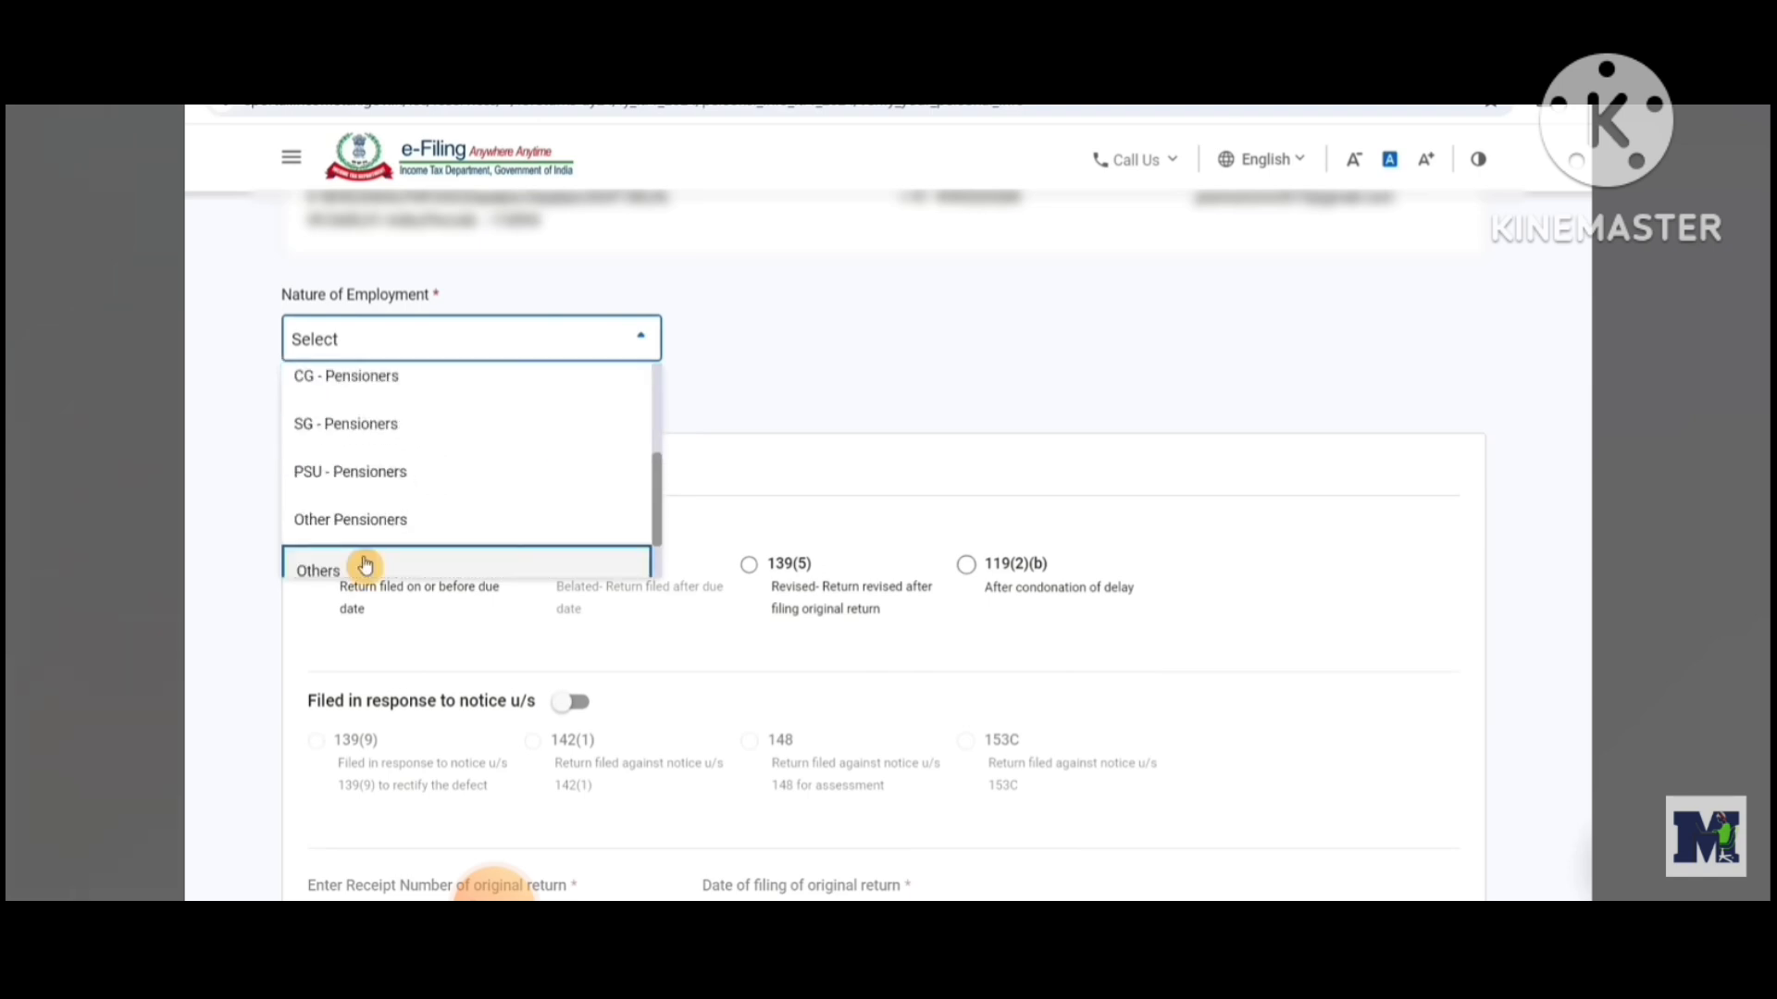
{"action": "left_click", "coordinate": [365, 566]}
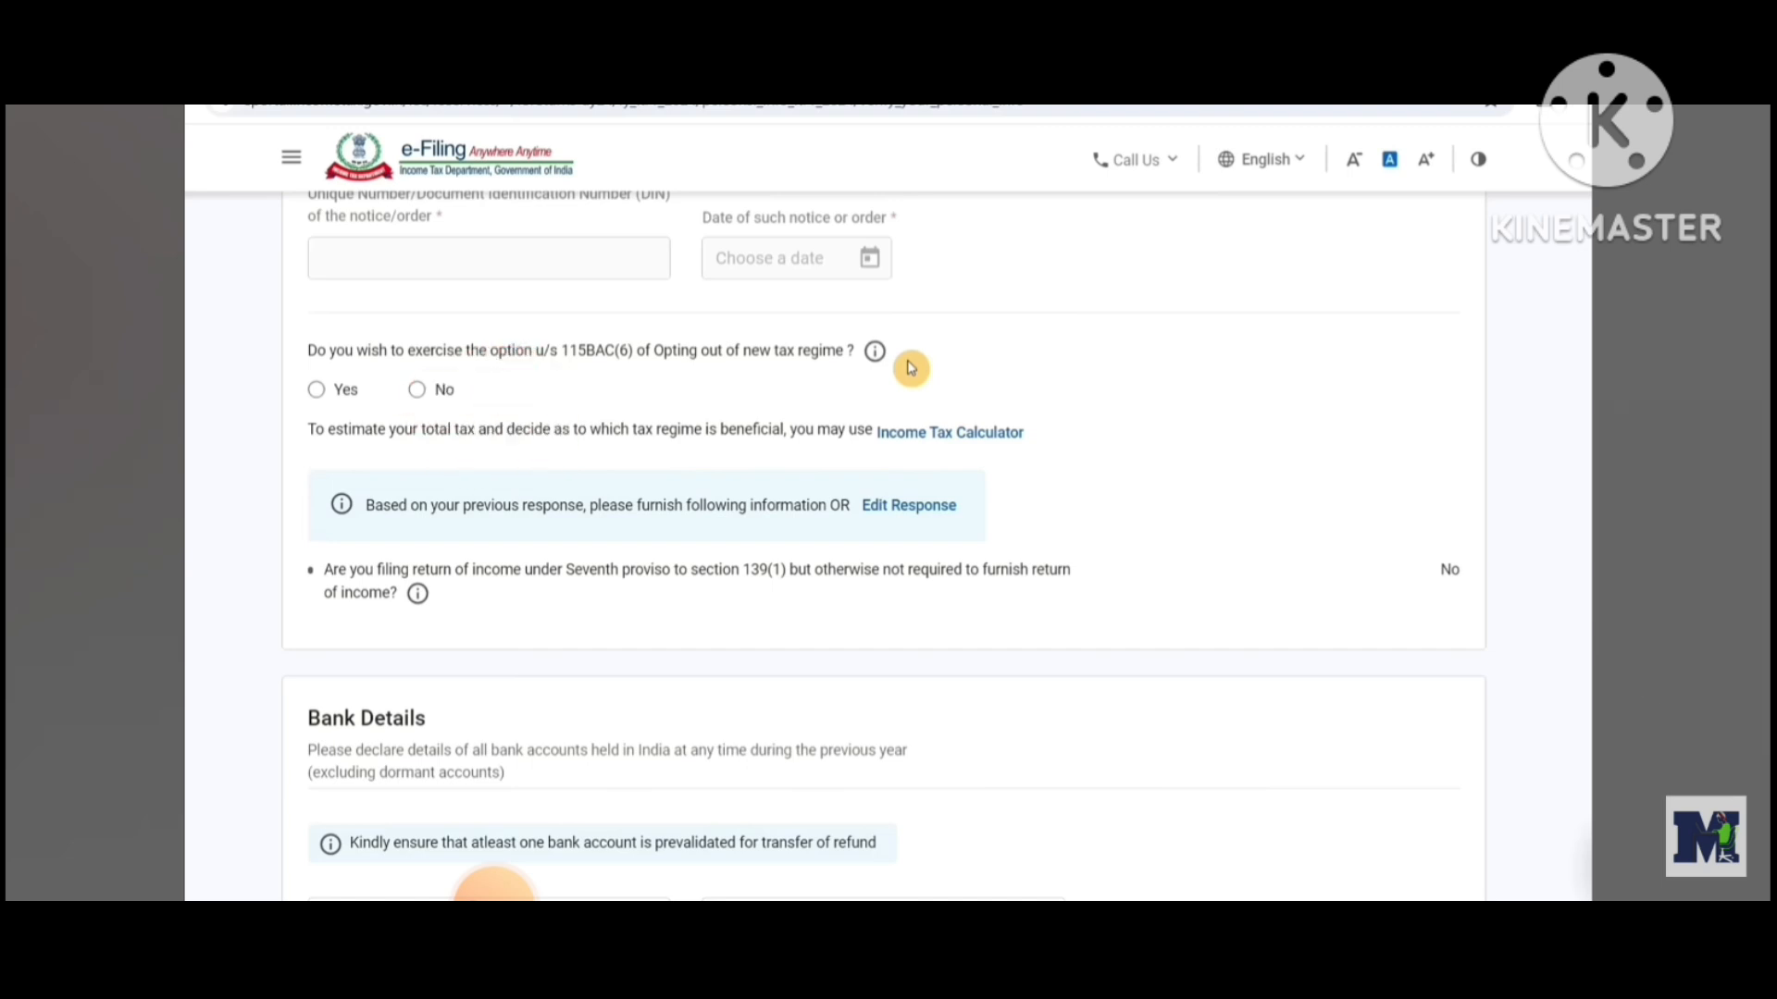
Review the bank account details and confirm the personal information
{"action": "scroll", "coordinate": [585, 404], "scroll_direction": "down", "scroll_amount": 5}
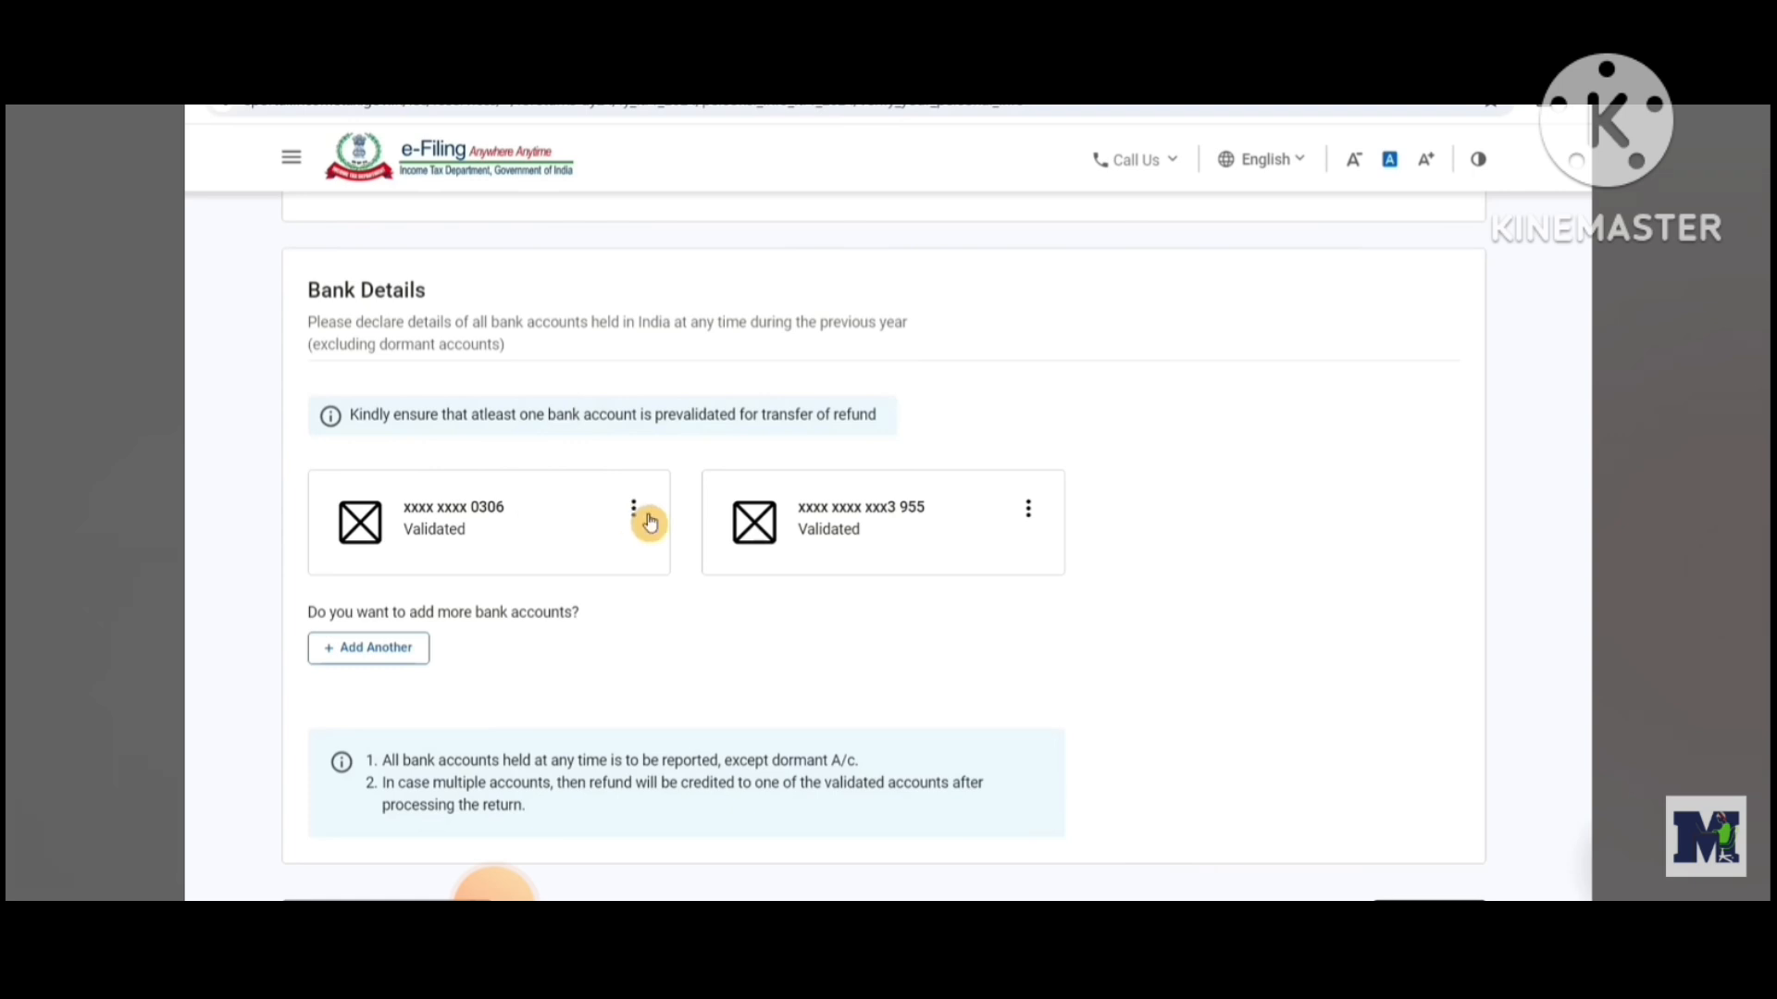
{"action": "left_click", "coordinate": [634, 512]}
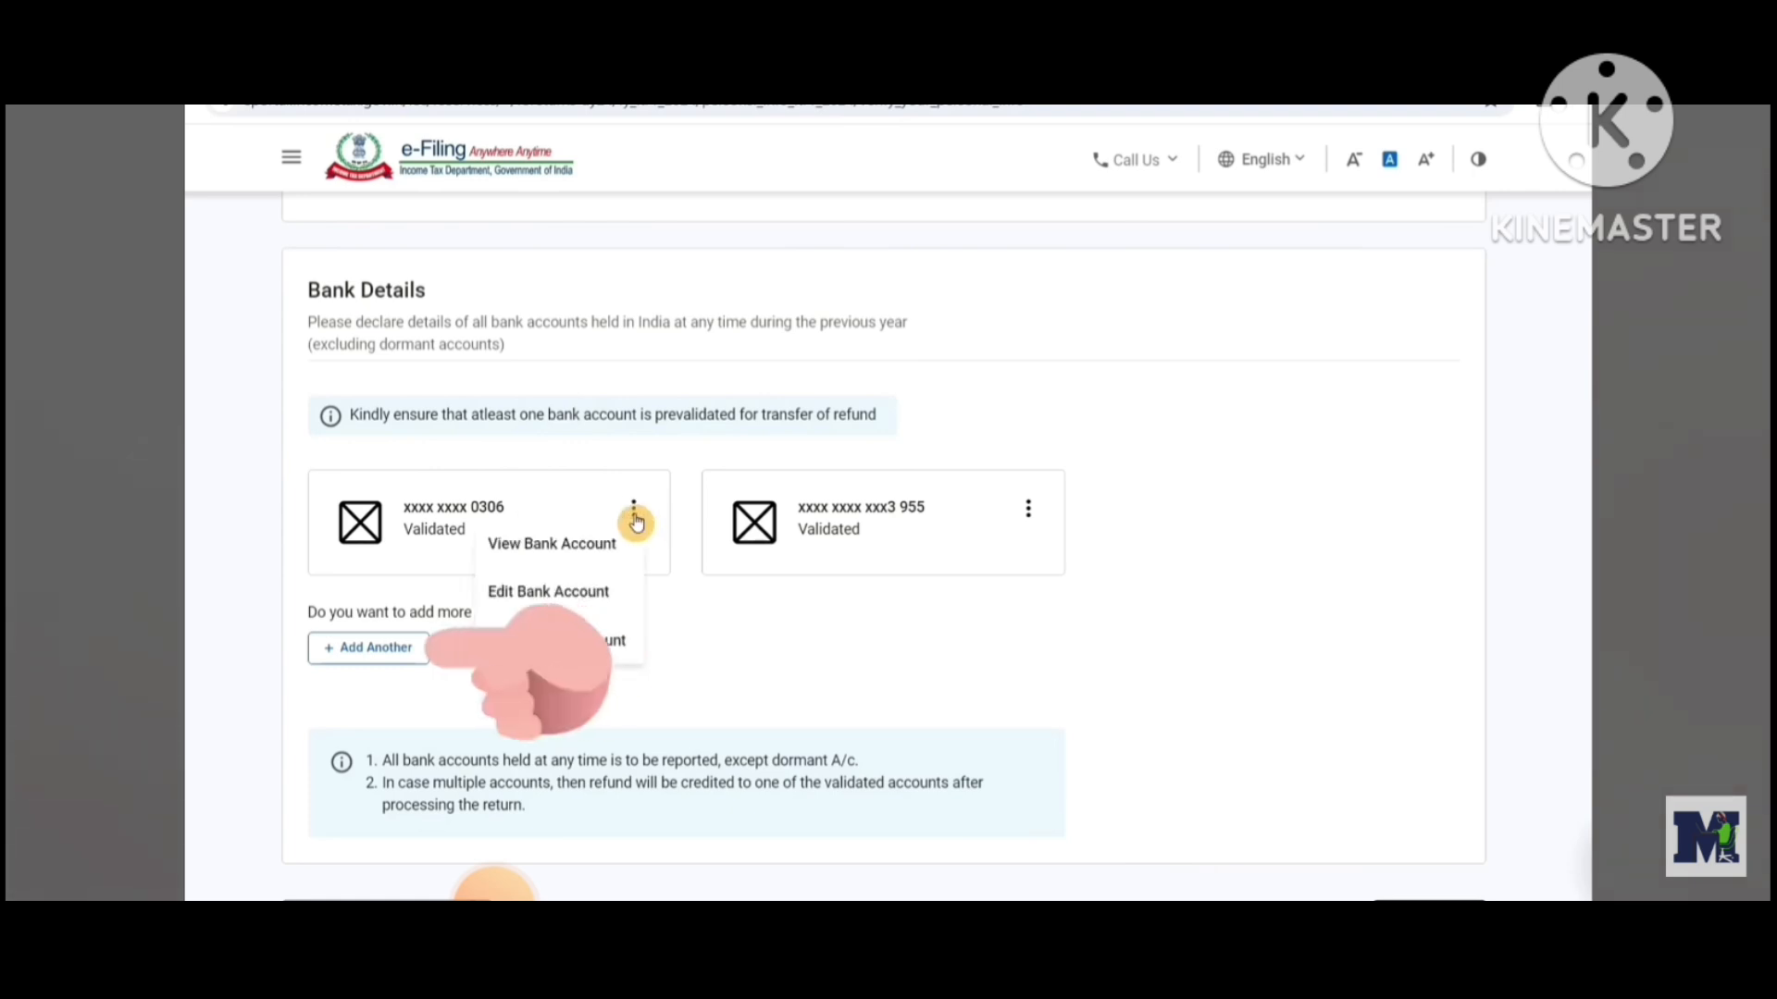
{"action": "left_click", "coordinate": [634, 514]}
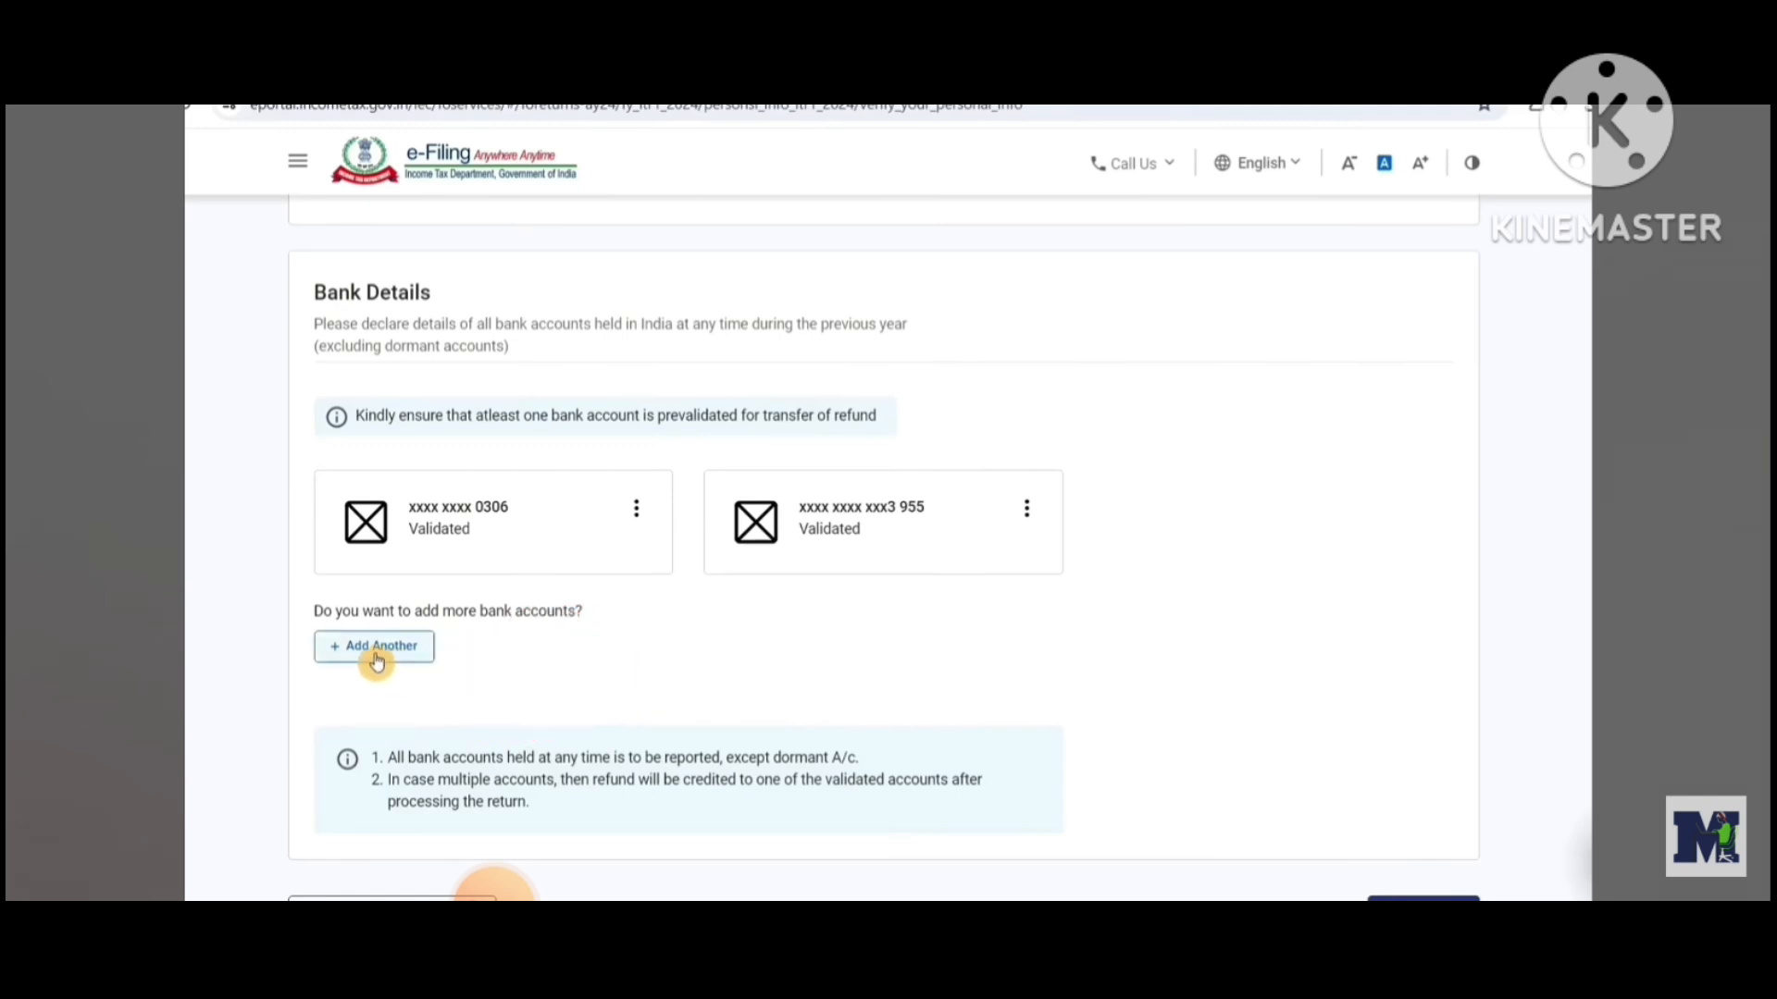
{"action": "scroll", "coordinate": [889, 556], "scroll_direction": "down", "scroll_amount": 3}
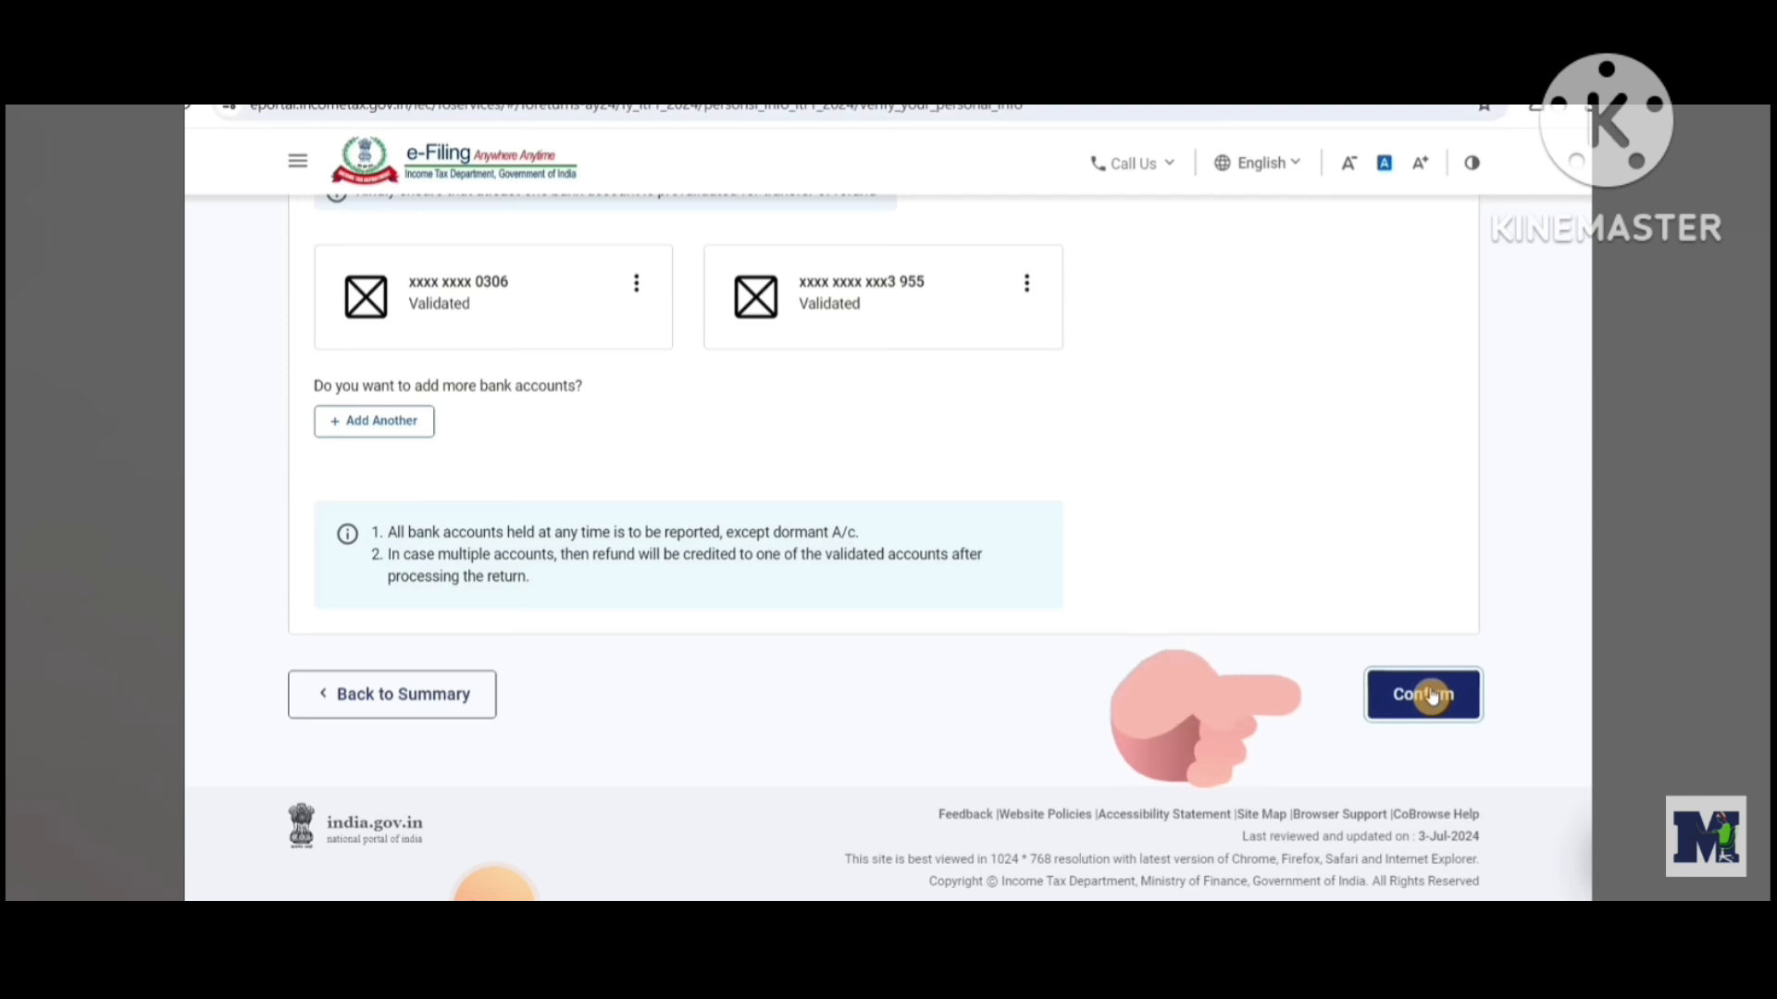
{"action": "left_click", "coordinate": [1432, 697]}
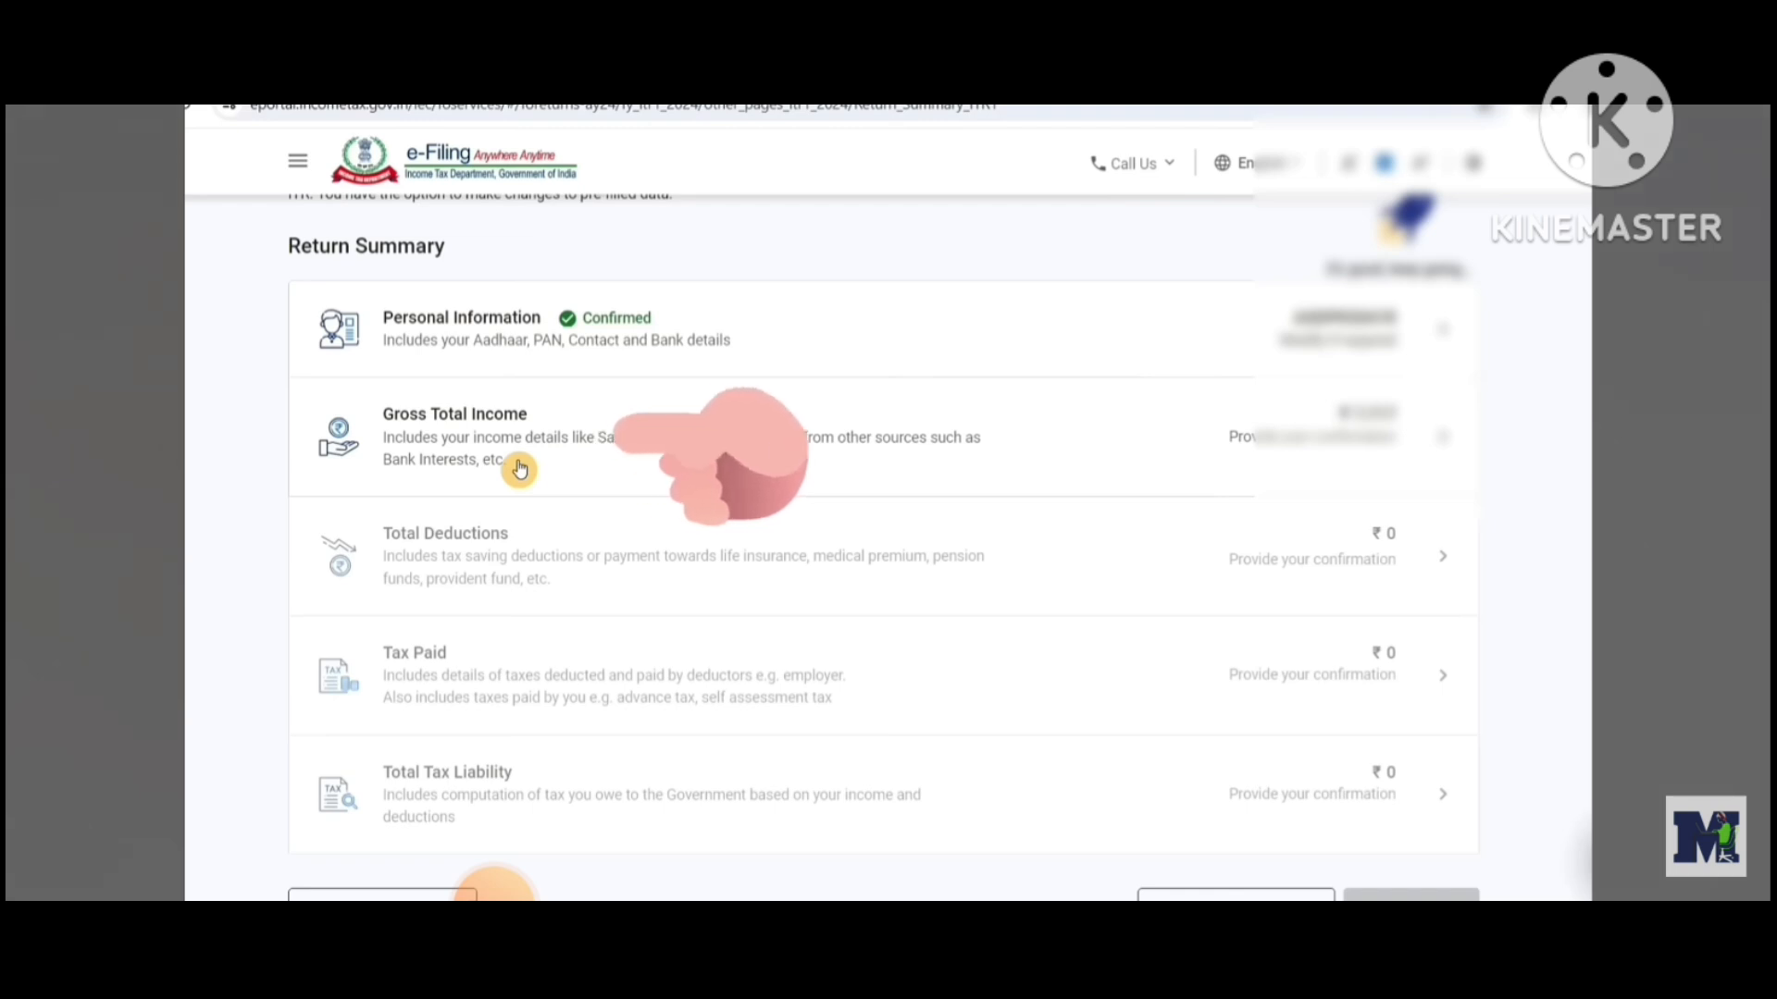
Open Gross Total Income and review the salary exemption questions
{"action": "left_click", "coordinate": [519, 470]}
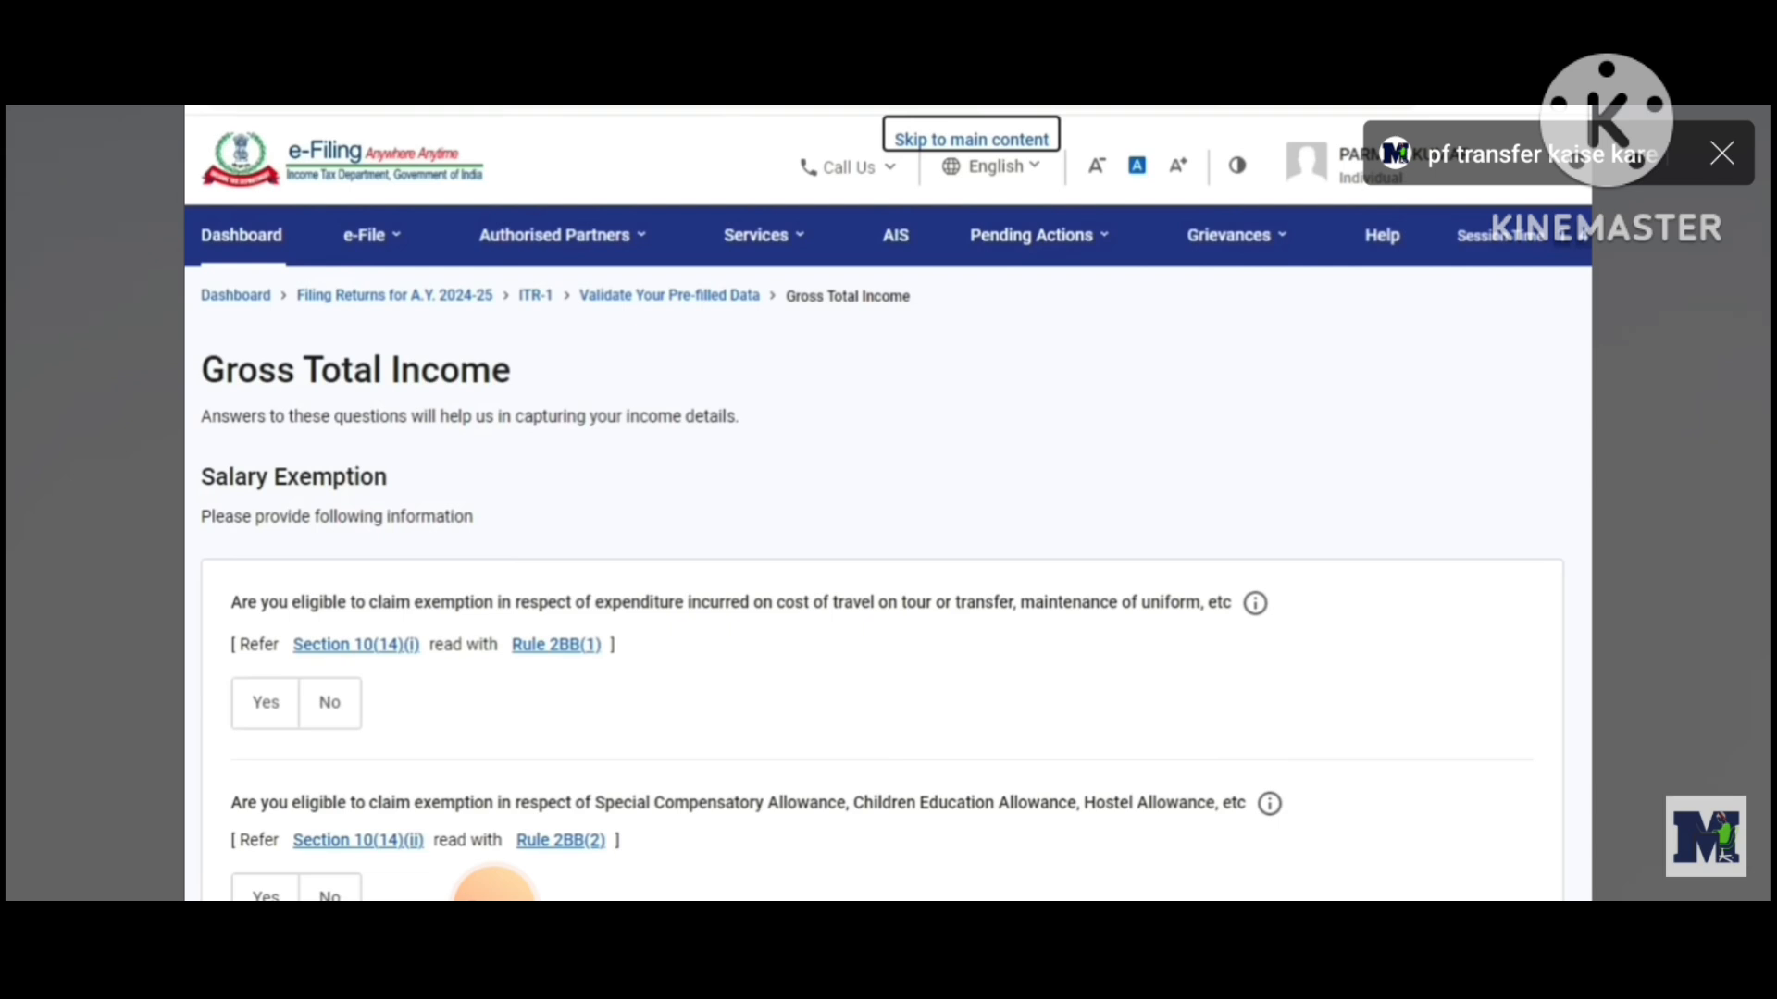
{"action": "scroll", "coordinate": [494, 889], "scroll_direction": "down", "scroll_amount": 2}
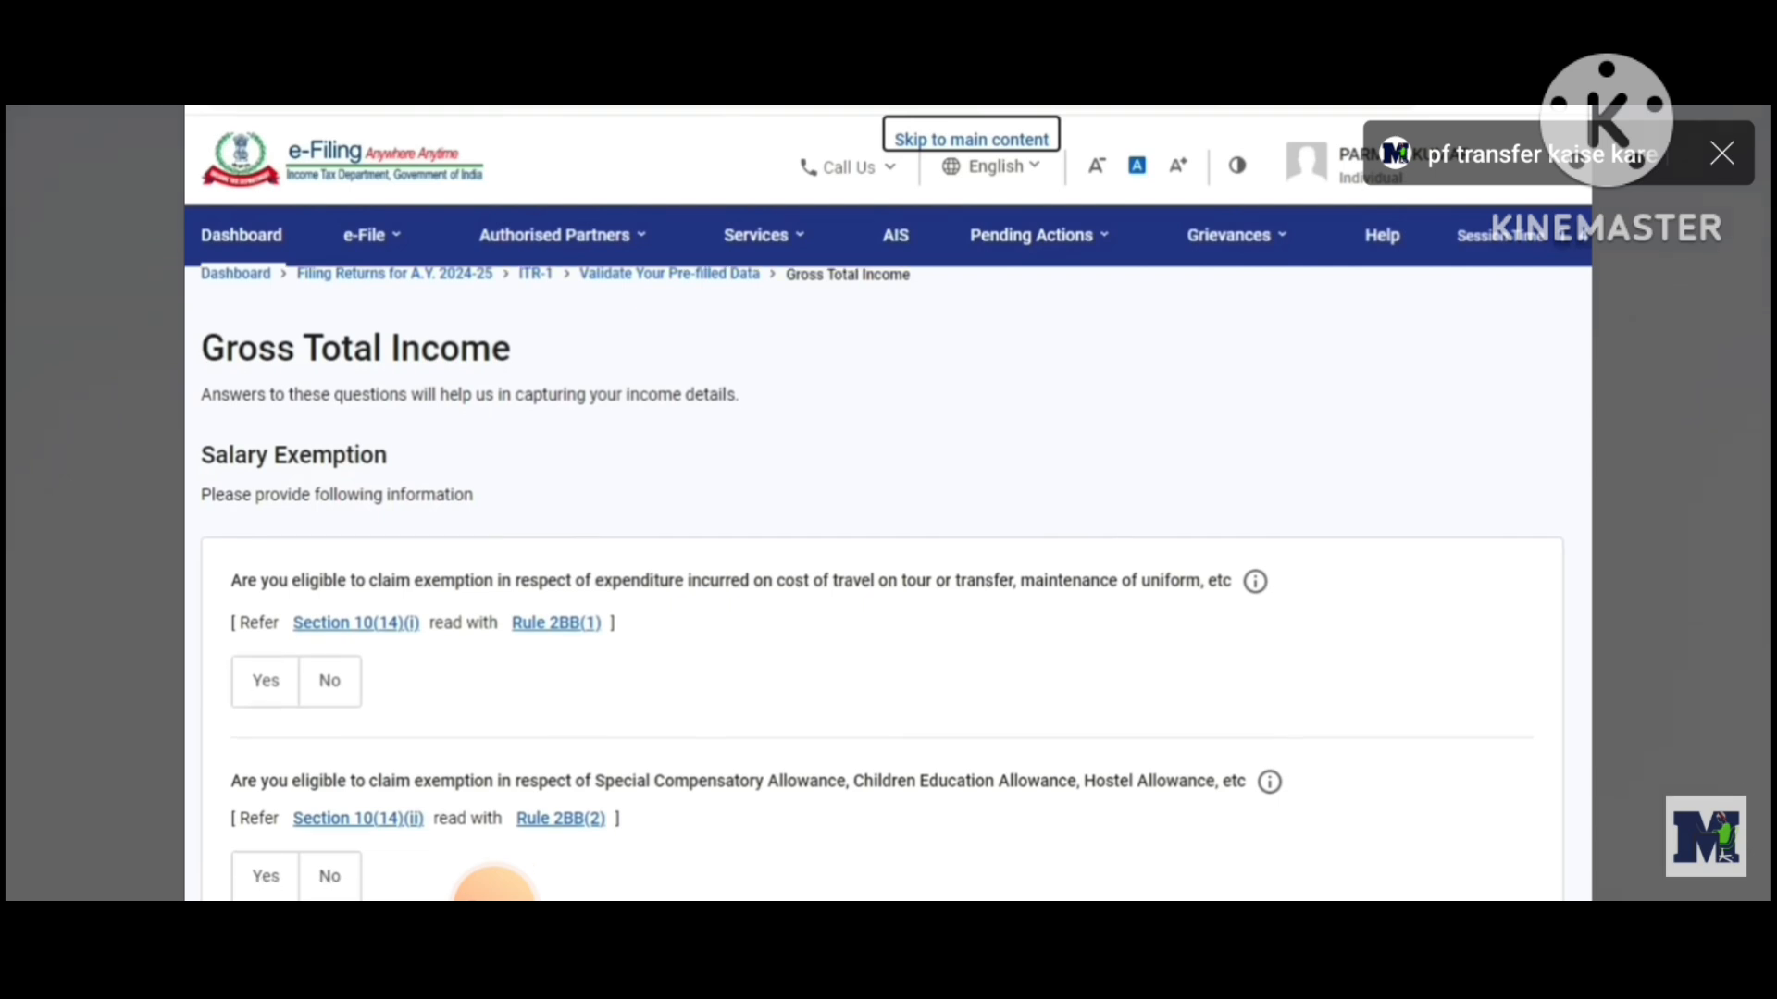
{"action": "scroll", "coordinate": [493, 888], "scroll_direction": "down", "scroll_amount": 2}
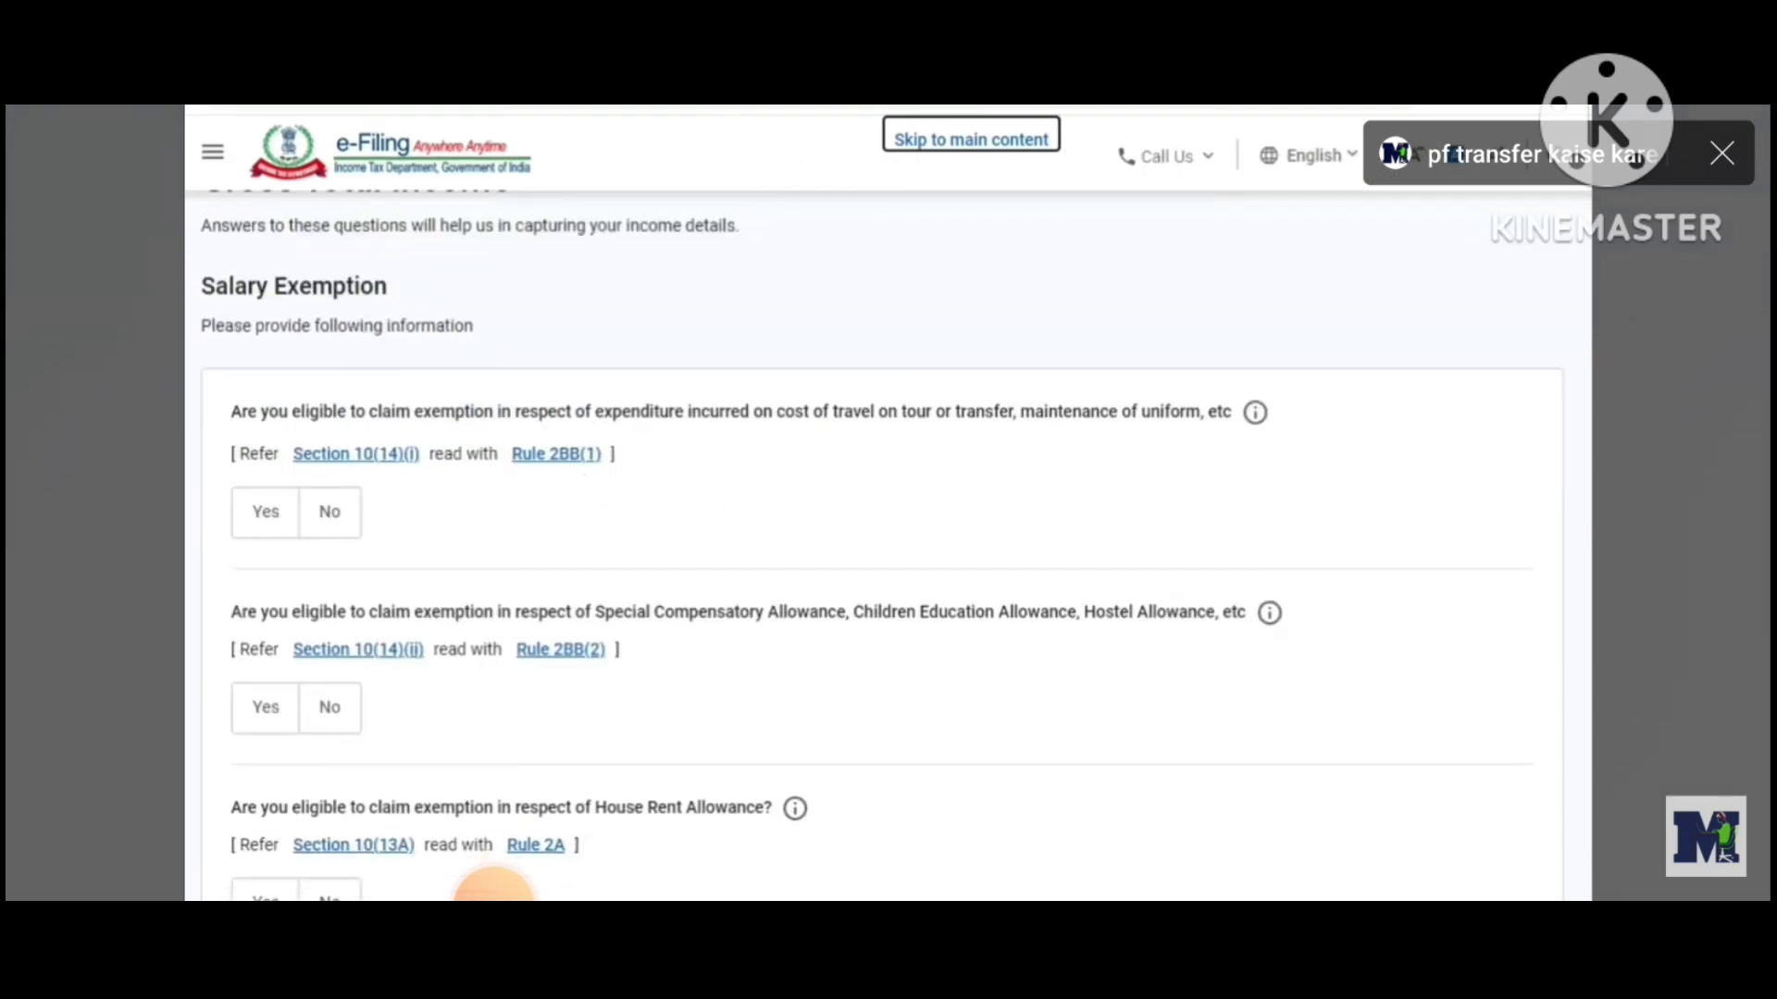
{"action": "scroll", "coordinate": [493, 888], "scroll_direction": "down", "scroll_amount": 1}
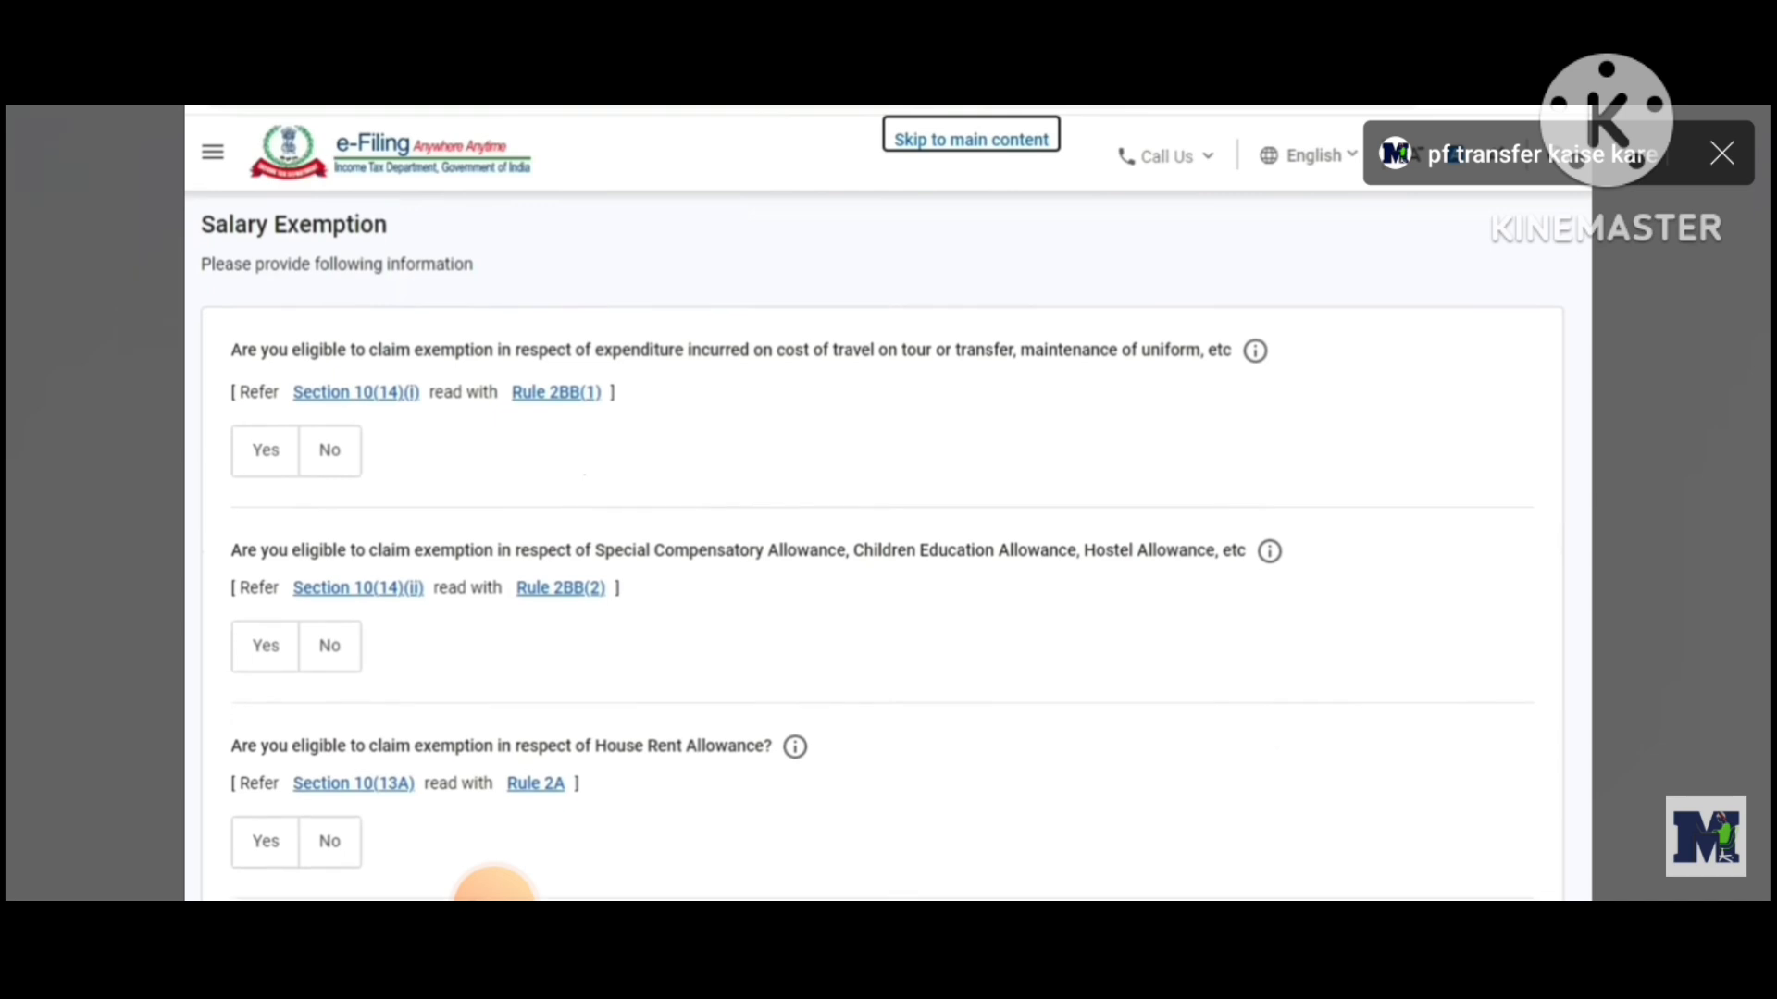
{"action": "scroll", "coordinate": [493, 888], "scroll_direction": "down", "scroll_amount": 1}
{"action": "scroll", "coordinate": [493, 883], "scroll_direction": "down", "scroll_amount": 3}
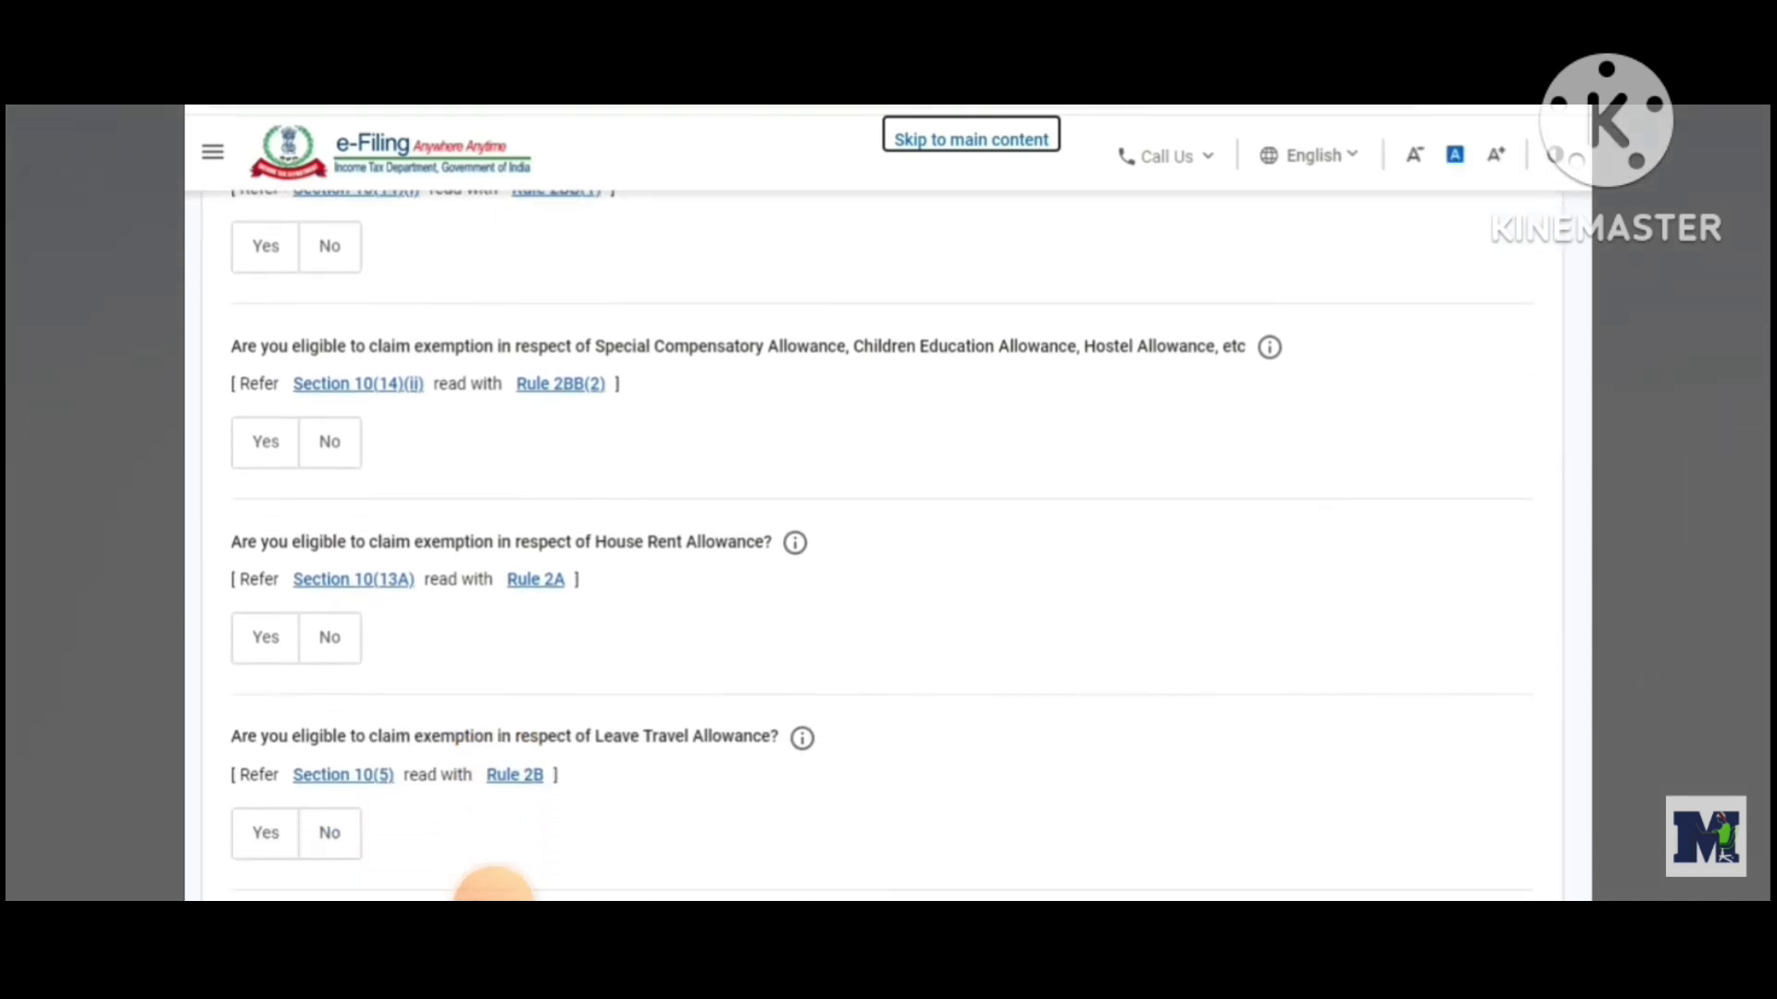
{"action": "scroll", "coordinate": [493, 889], "scroll_direction": "down", "scroll_amount": 3}
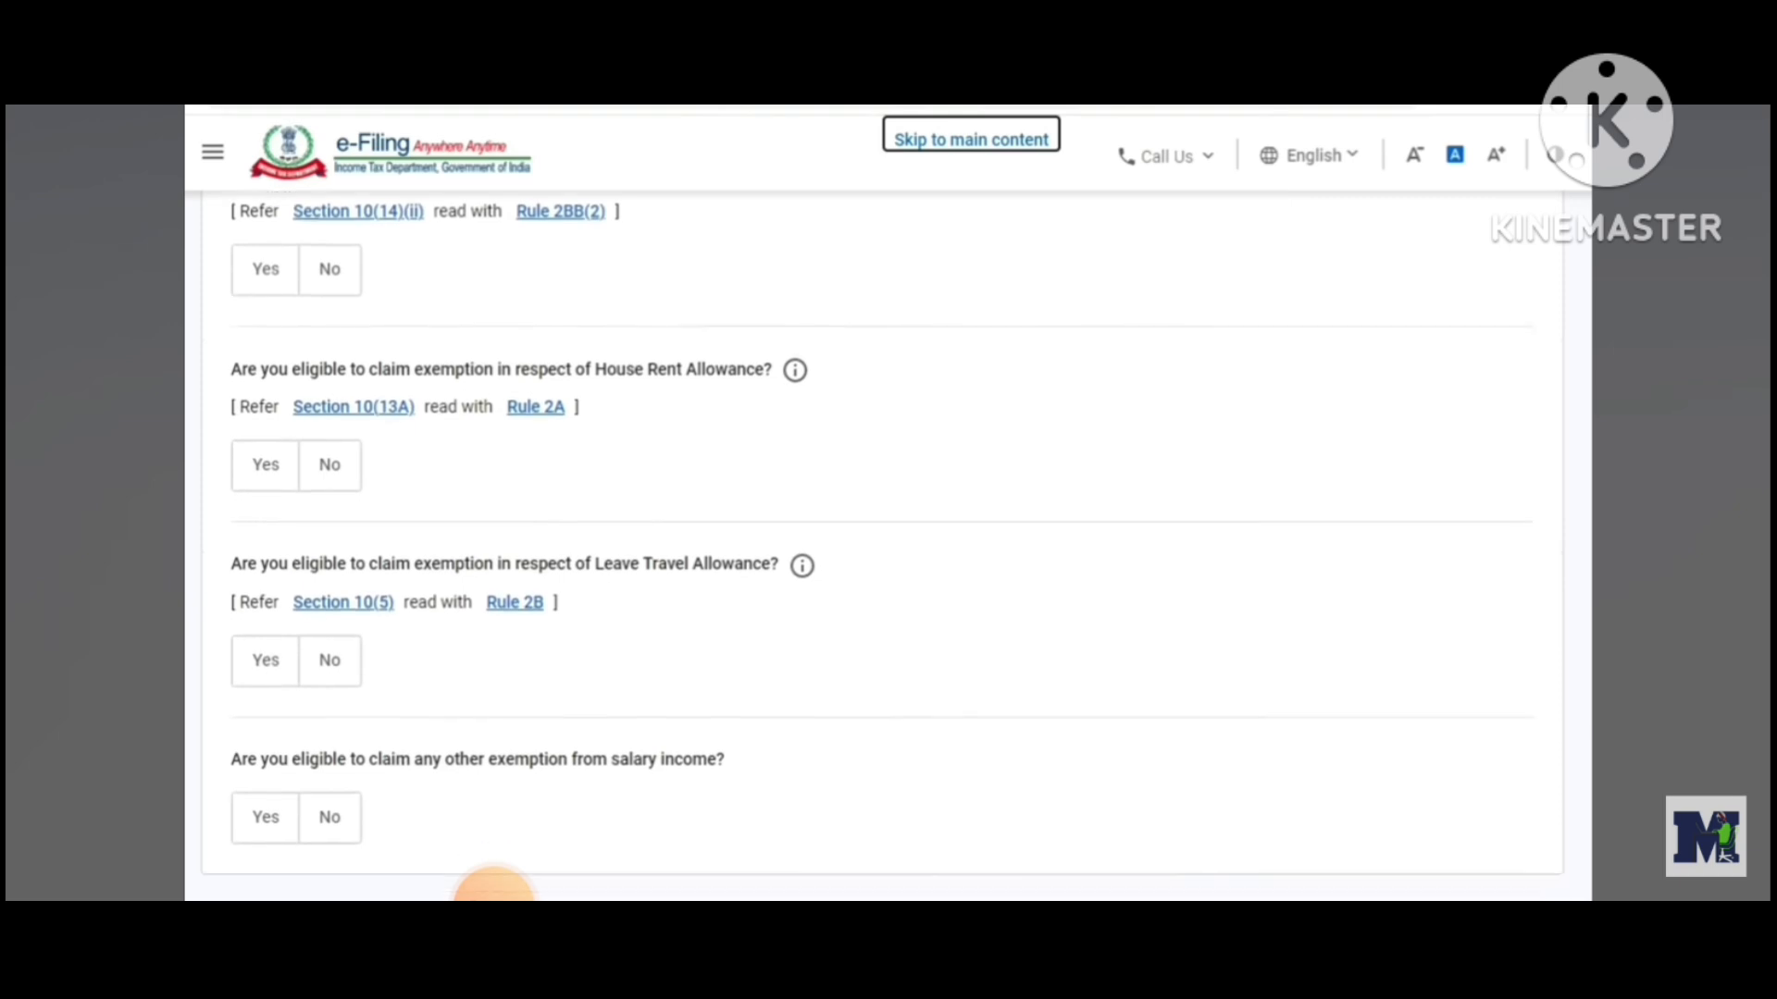
{"action": "scroll", "coordinate": [493, 888], "scroll_direction": "down", "scroll_amount": 2}
{"action": "scroll", "coordinate": [494, 889], "scroll_direction": "up", "scroll_amount": 10}
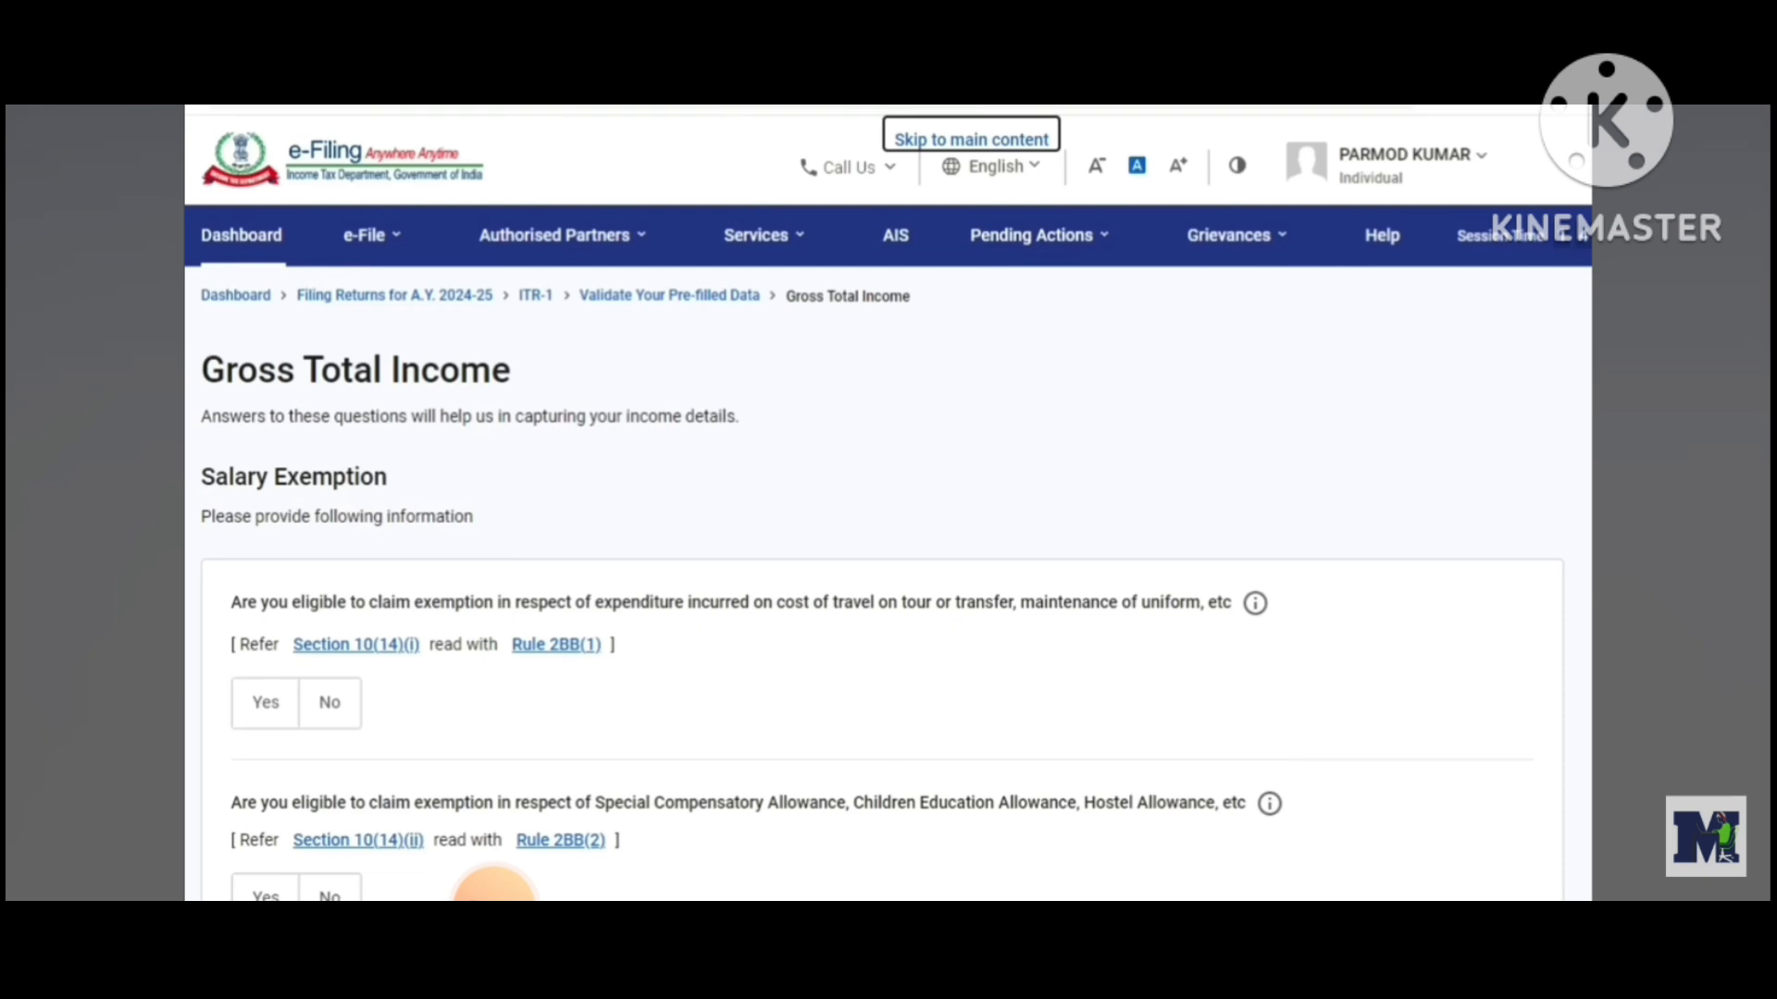
Skip the salary exemption questions on the Gross Total Income page and confirm skipping them
{"action": "scroll", "coordinate": [493, 889], "scroll_direction": "down", "scroll_amount": 3}
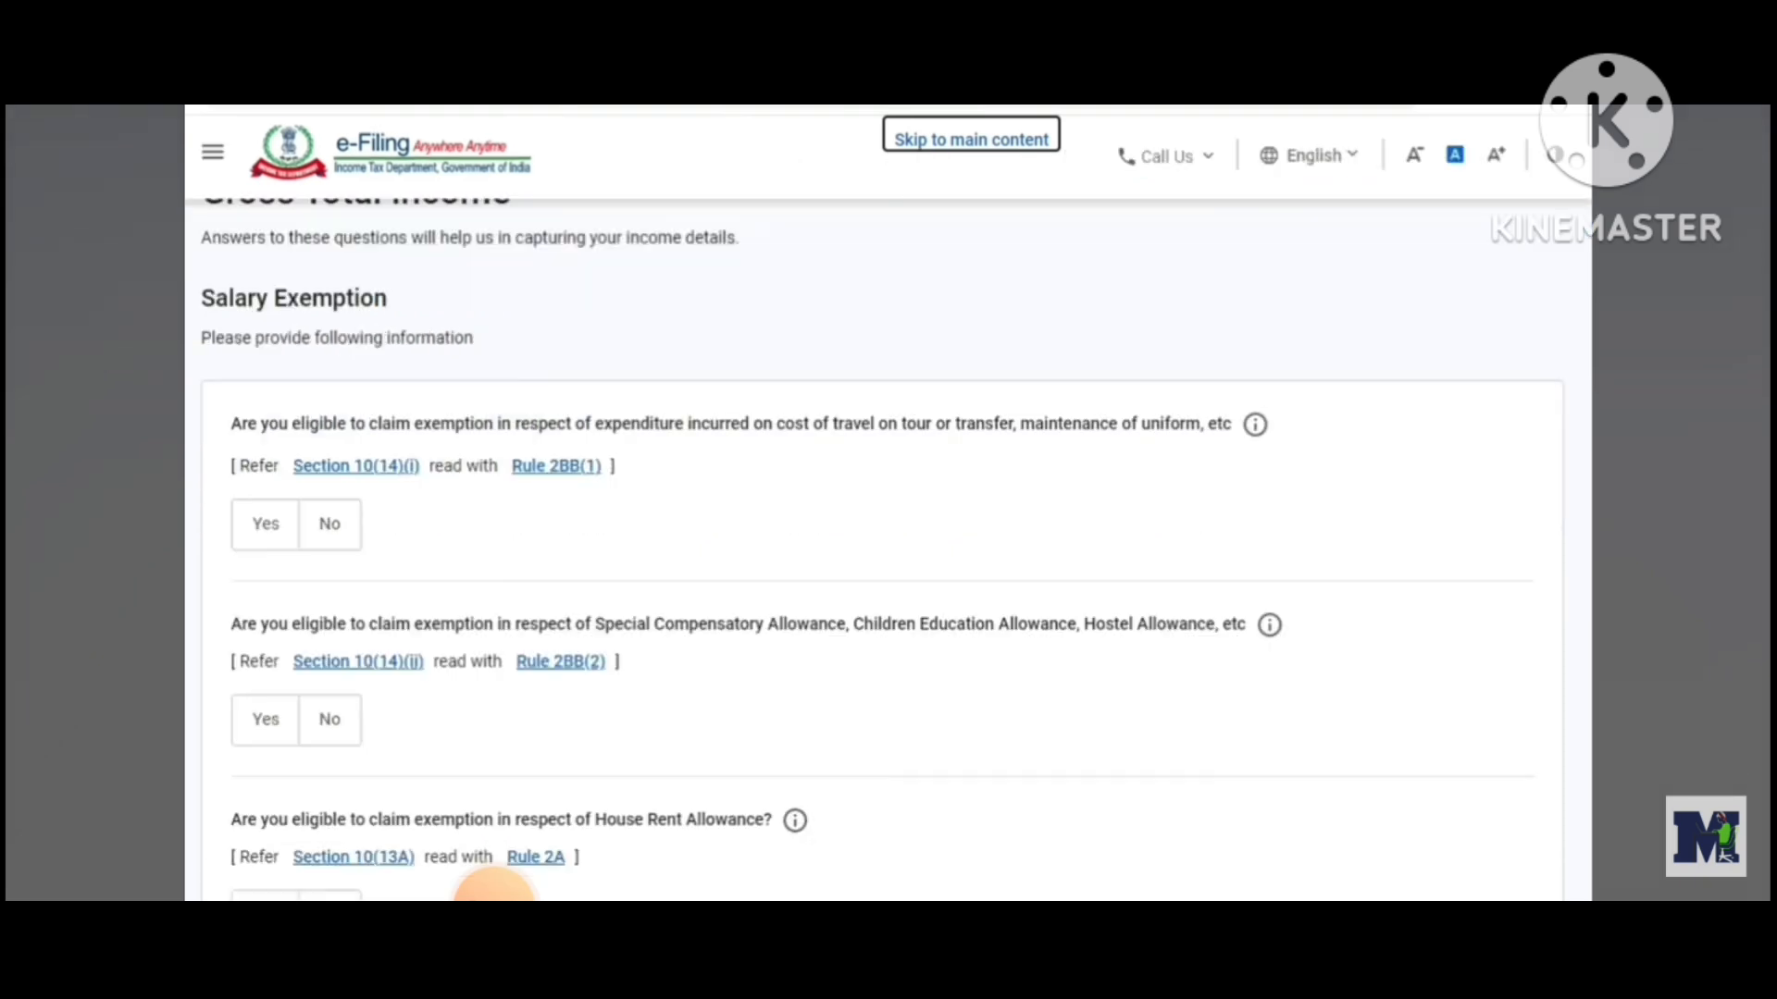
{"action": "scroll", "coordinate": [493, 888], "scroll_direction": "down", "scroll_amount": 2}
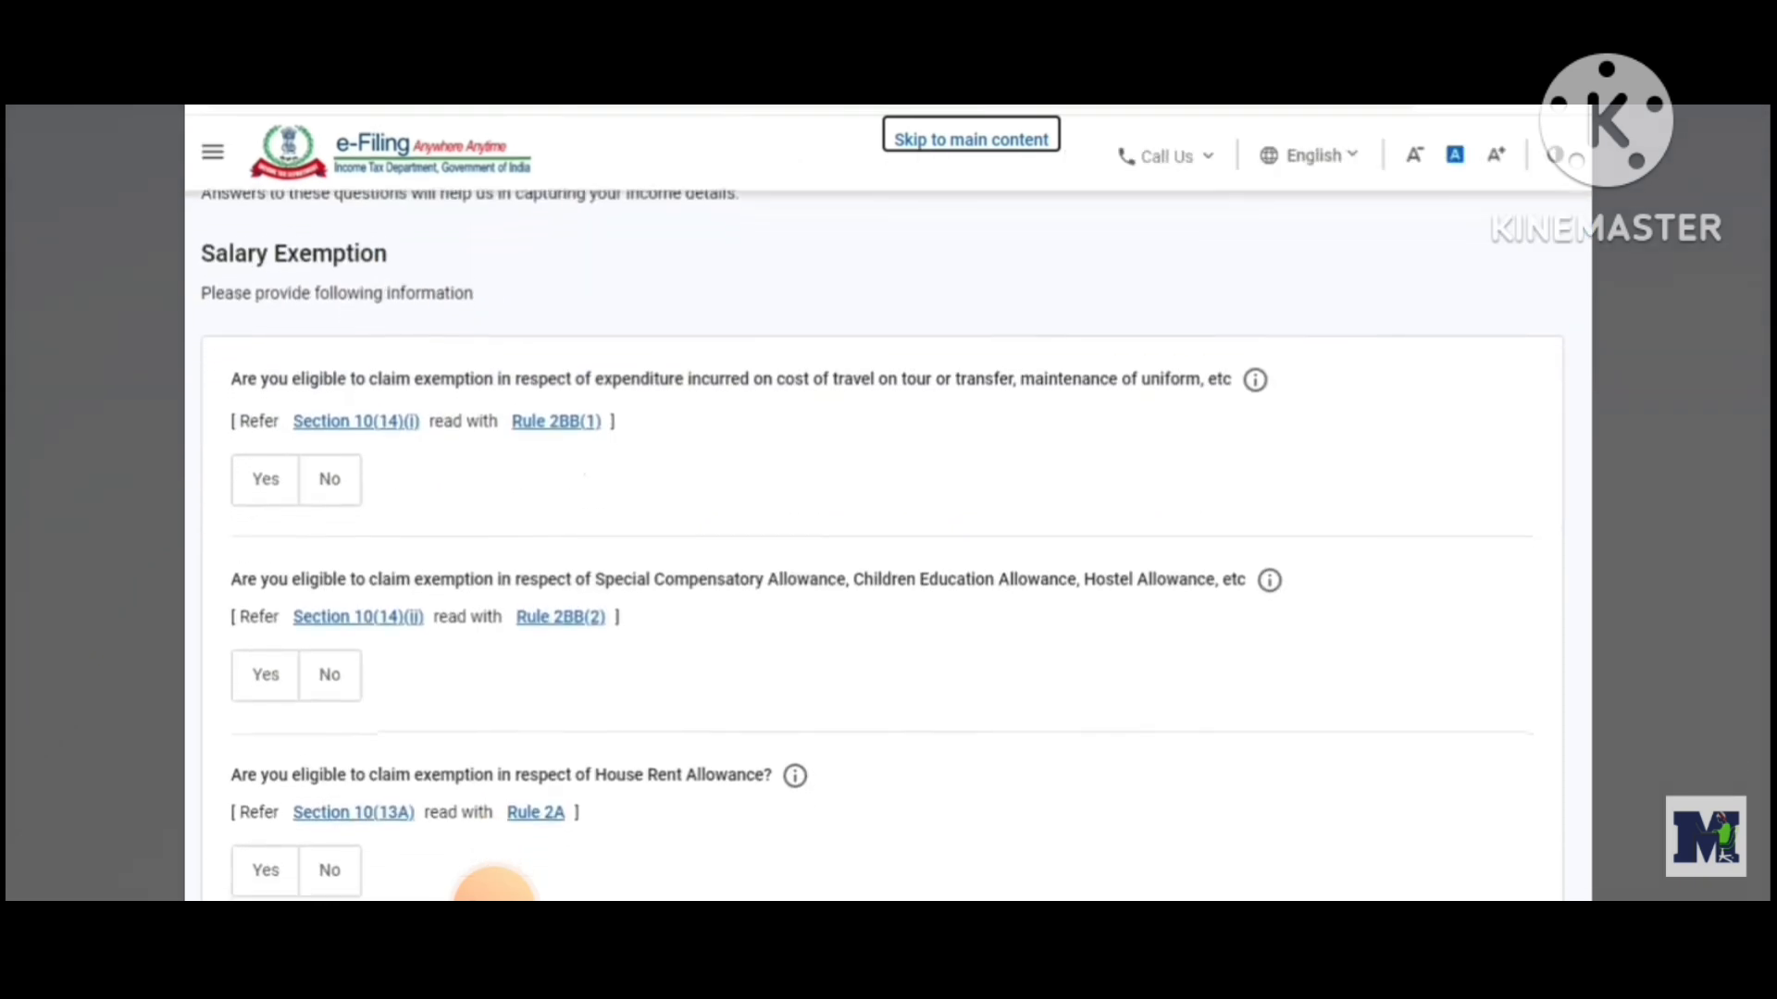
{"action": "scroll", "coordinate": [493, 889], "scroll_direction": "down", "scroll_amount": 2}
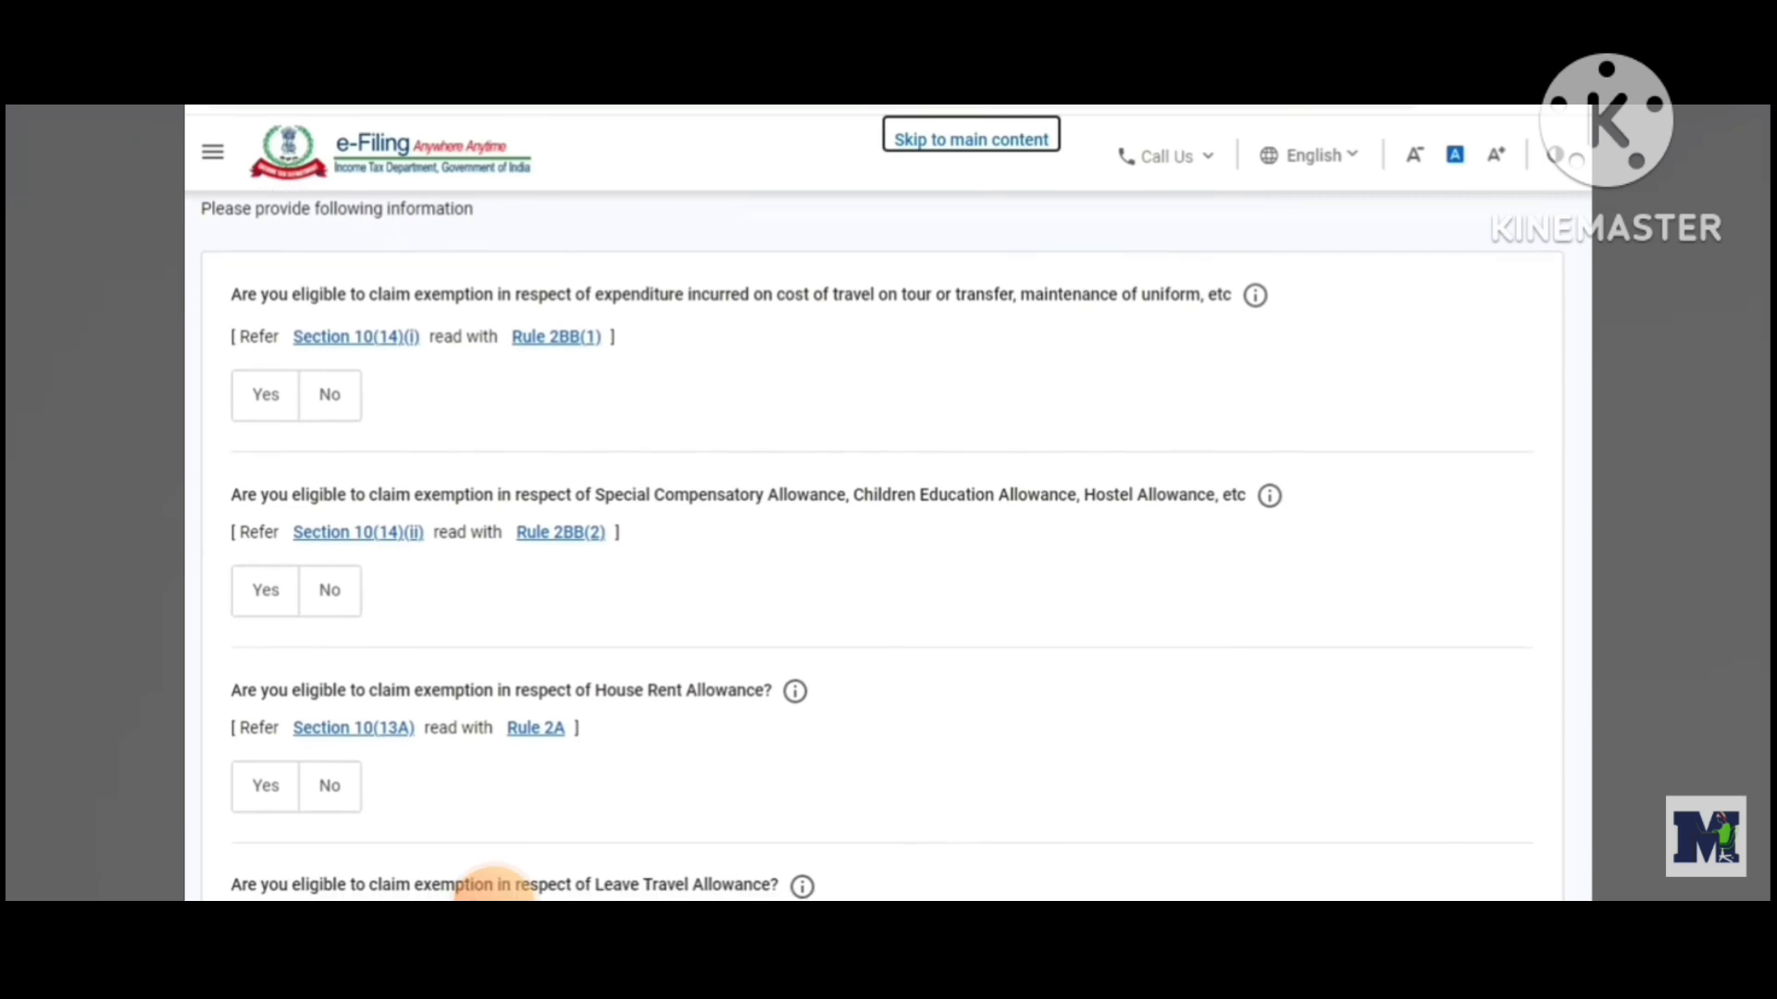
{"action": "scroll", "coordinate": [493, 886], "scroll_direction": "down", "scroll_amount": 3}
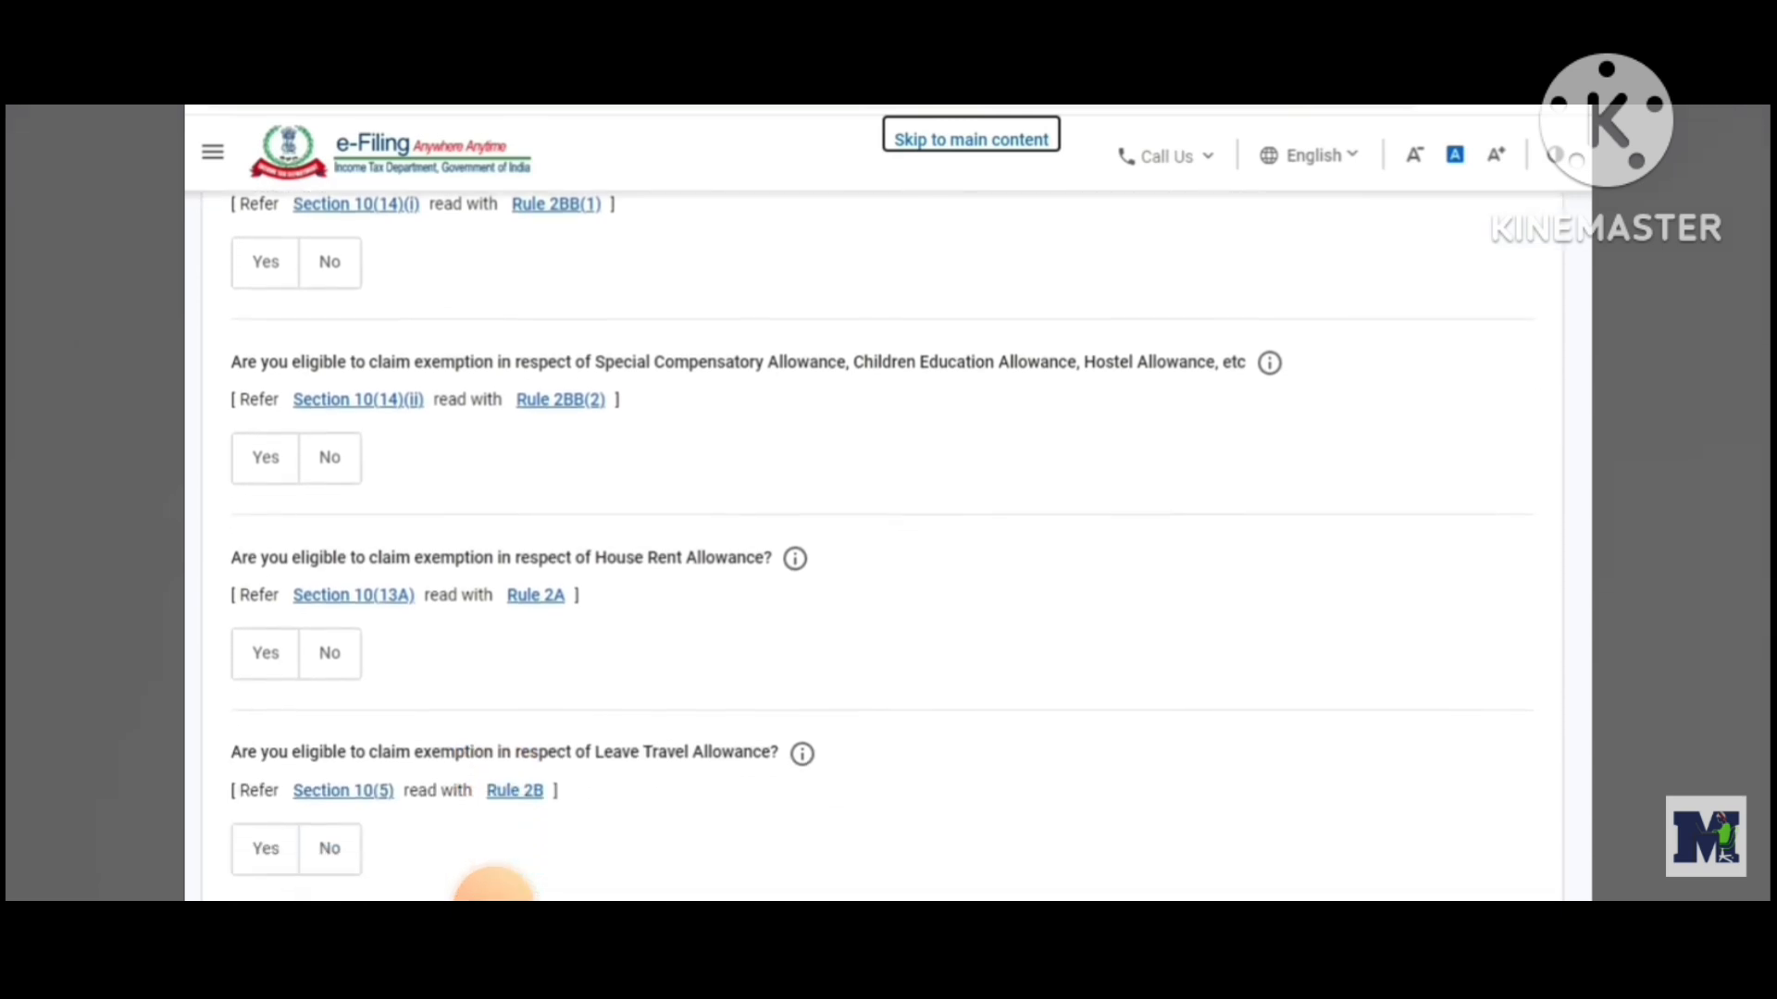
{"action": "scroll", "coordinate": [493, 886], "scroll_direction": "down", "scroll_amount": 3}
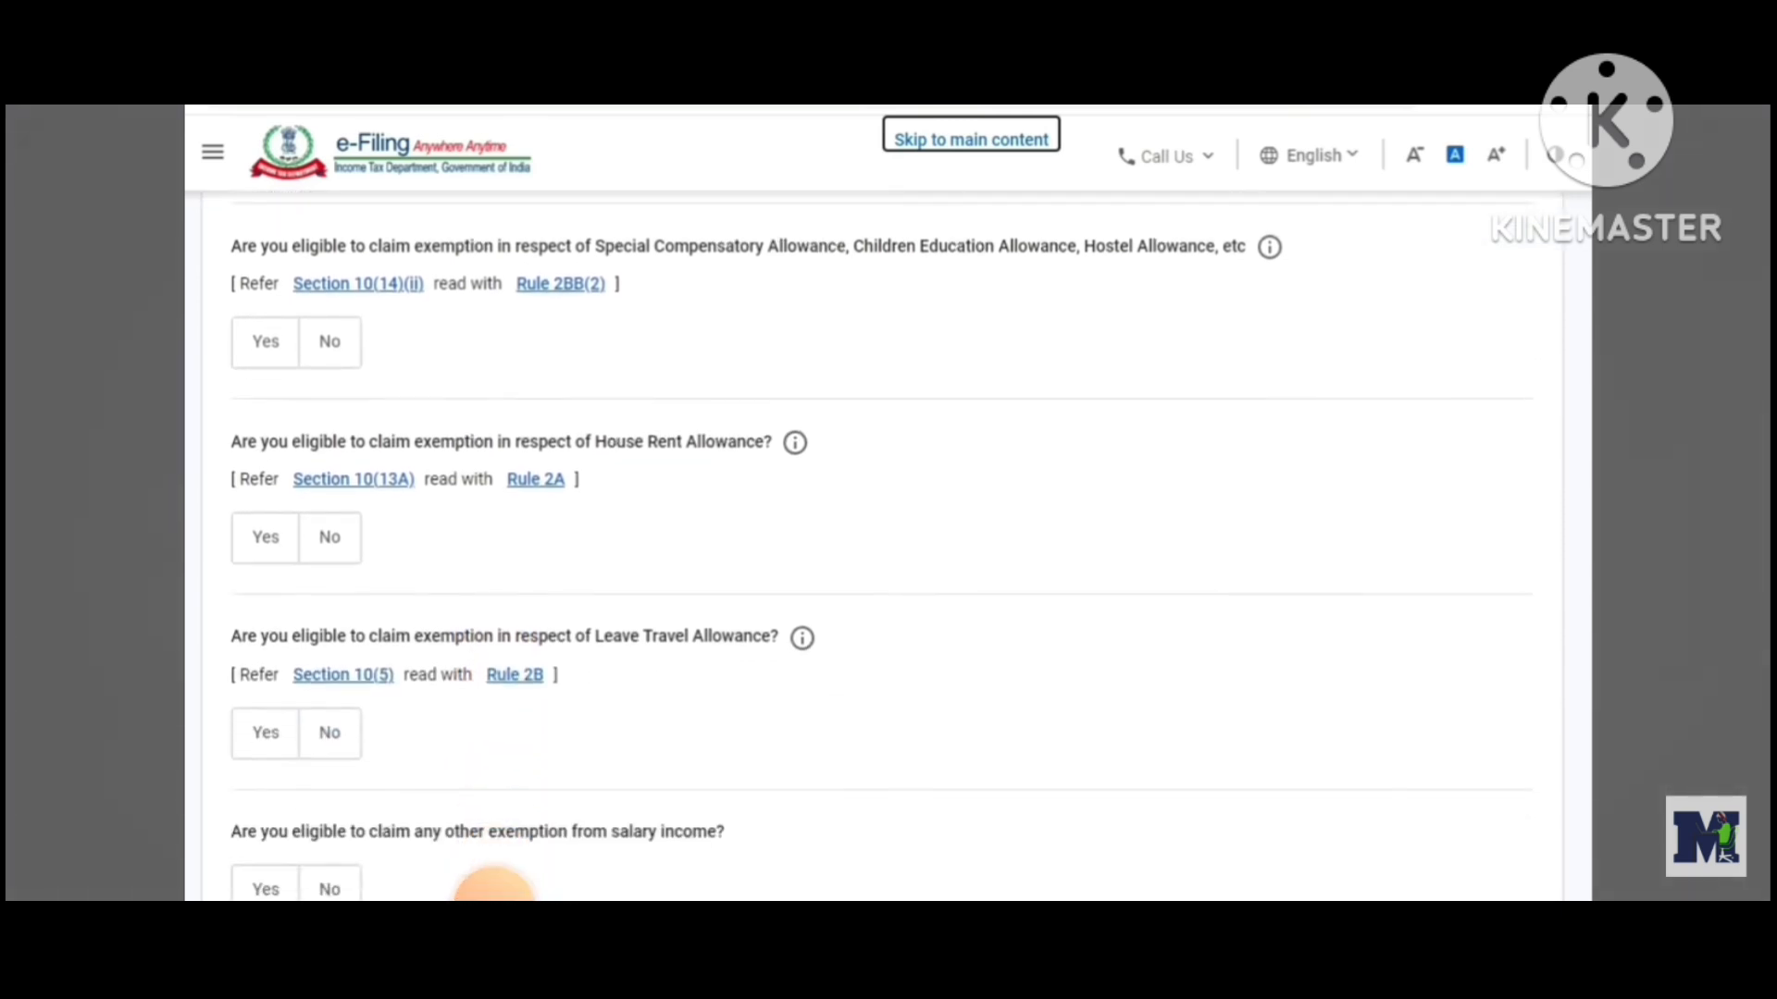
{"action": "scroll", "coordinate": [468, 620], "scroll_direction": "down", "scroll_amount": 5}
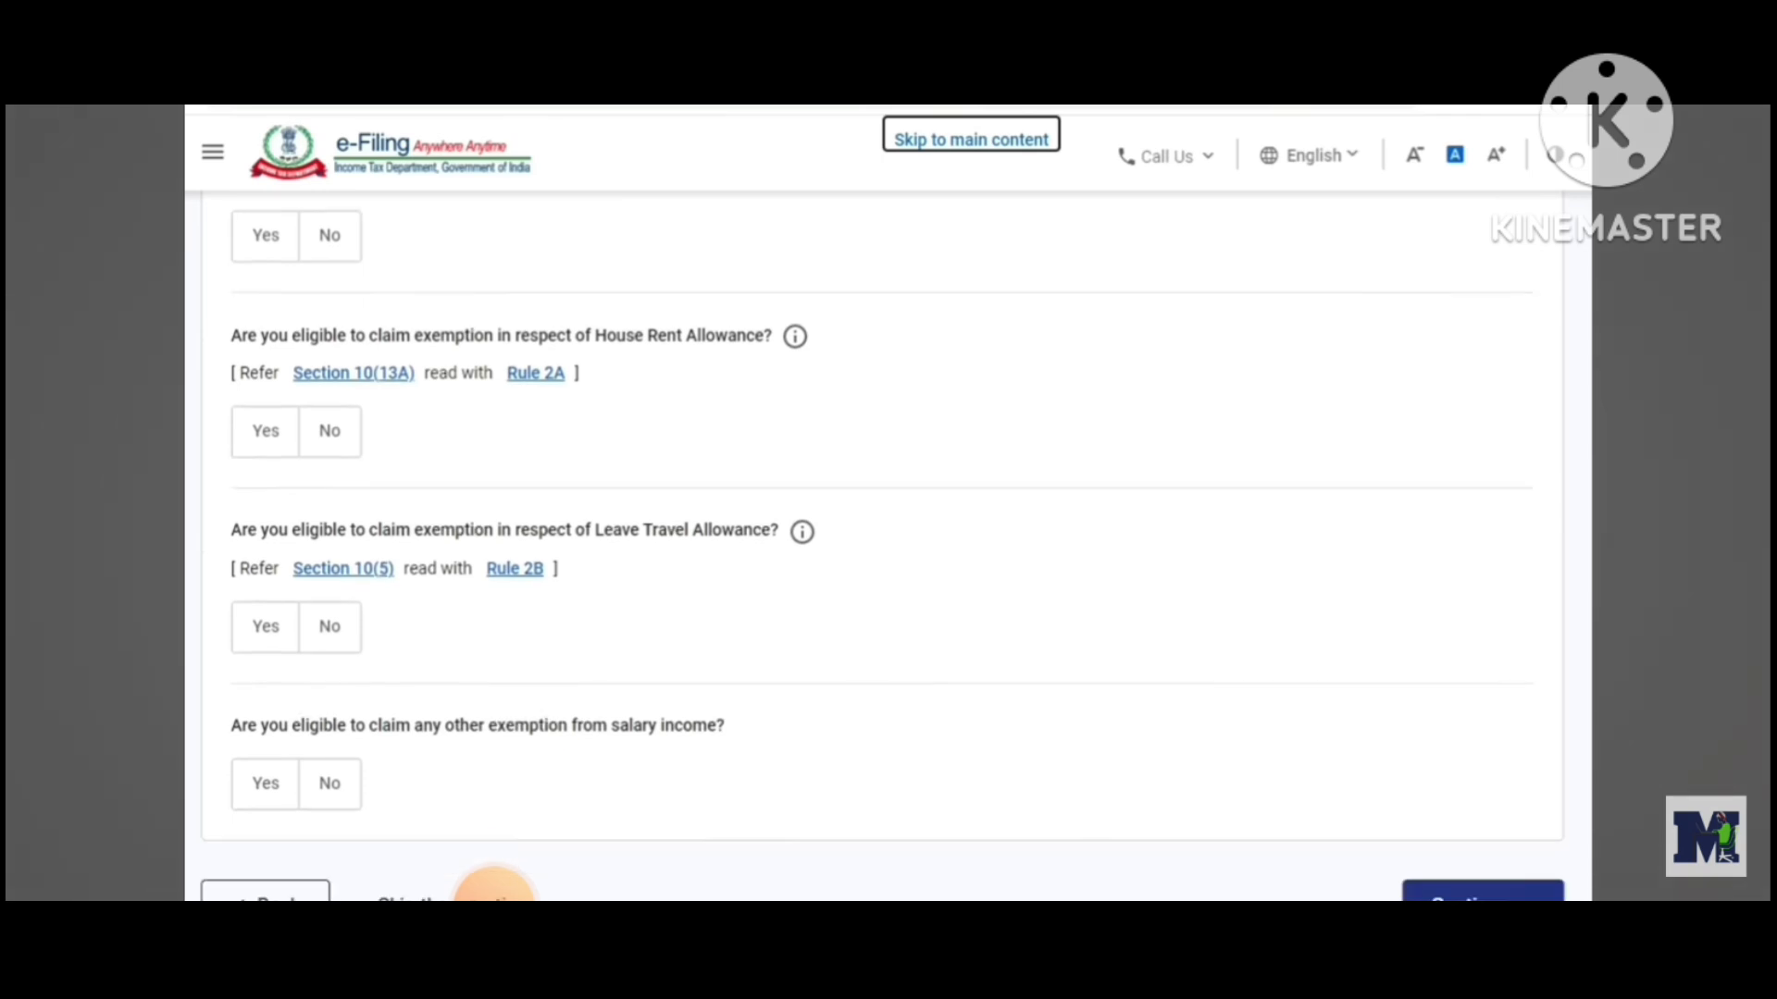
{"action": "left_click", "coordinate": [467, 611]}
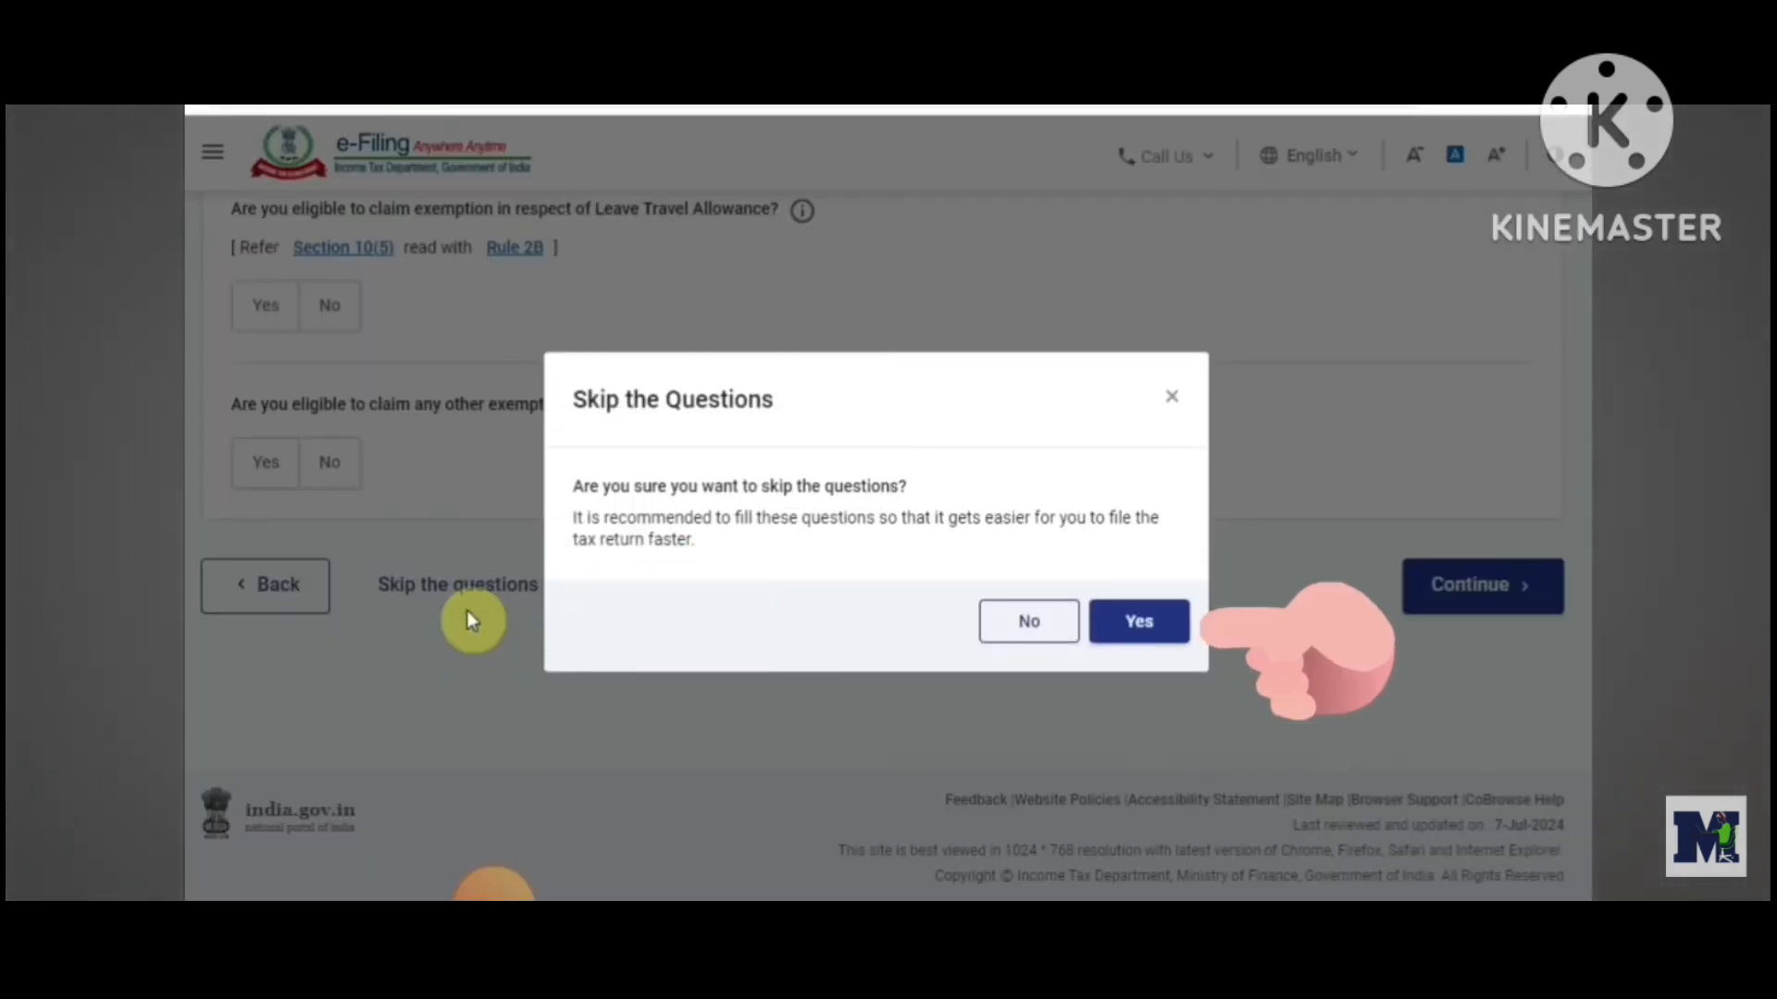
{"action": "left_click", "coordinate": [1123, 643]}
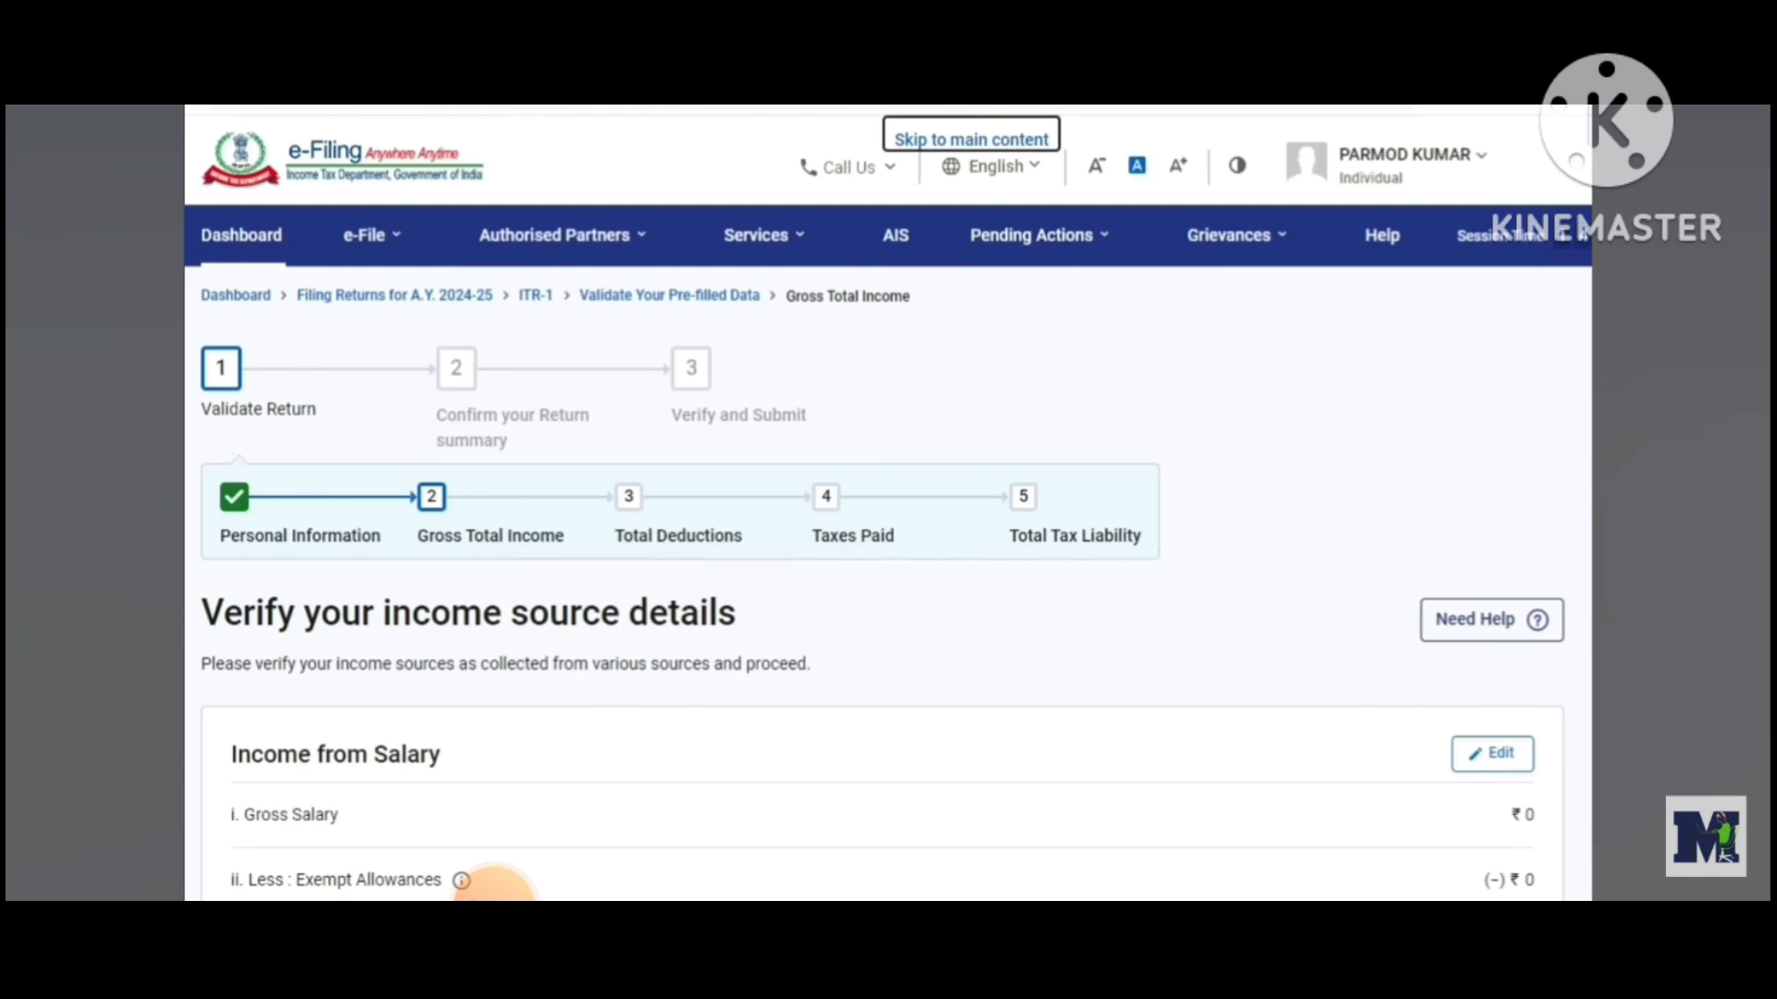
Open the Income from Salary section for editing and review its gross salary and section 16 deduction fields
{"action": "scroll", "coordinate": [495, 887], "scroll_direction": "down", "scroll_amount": 3}
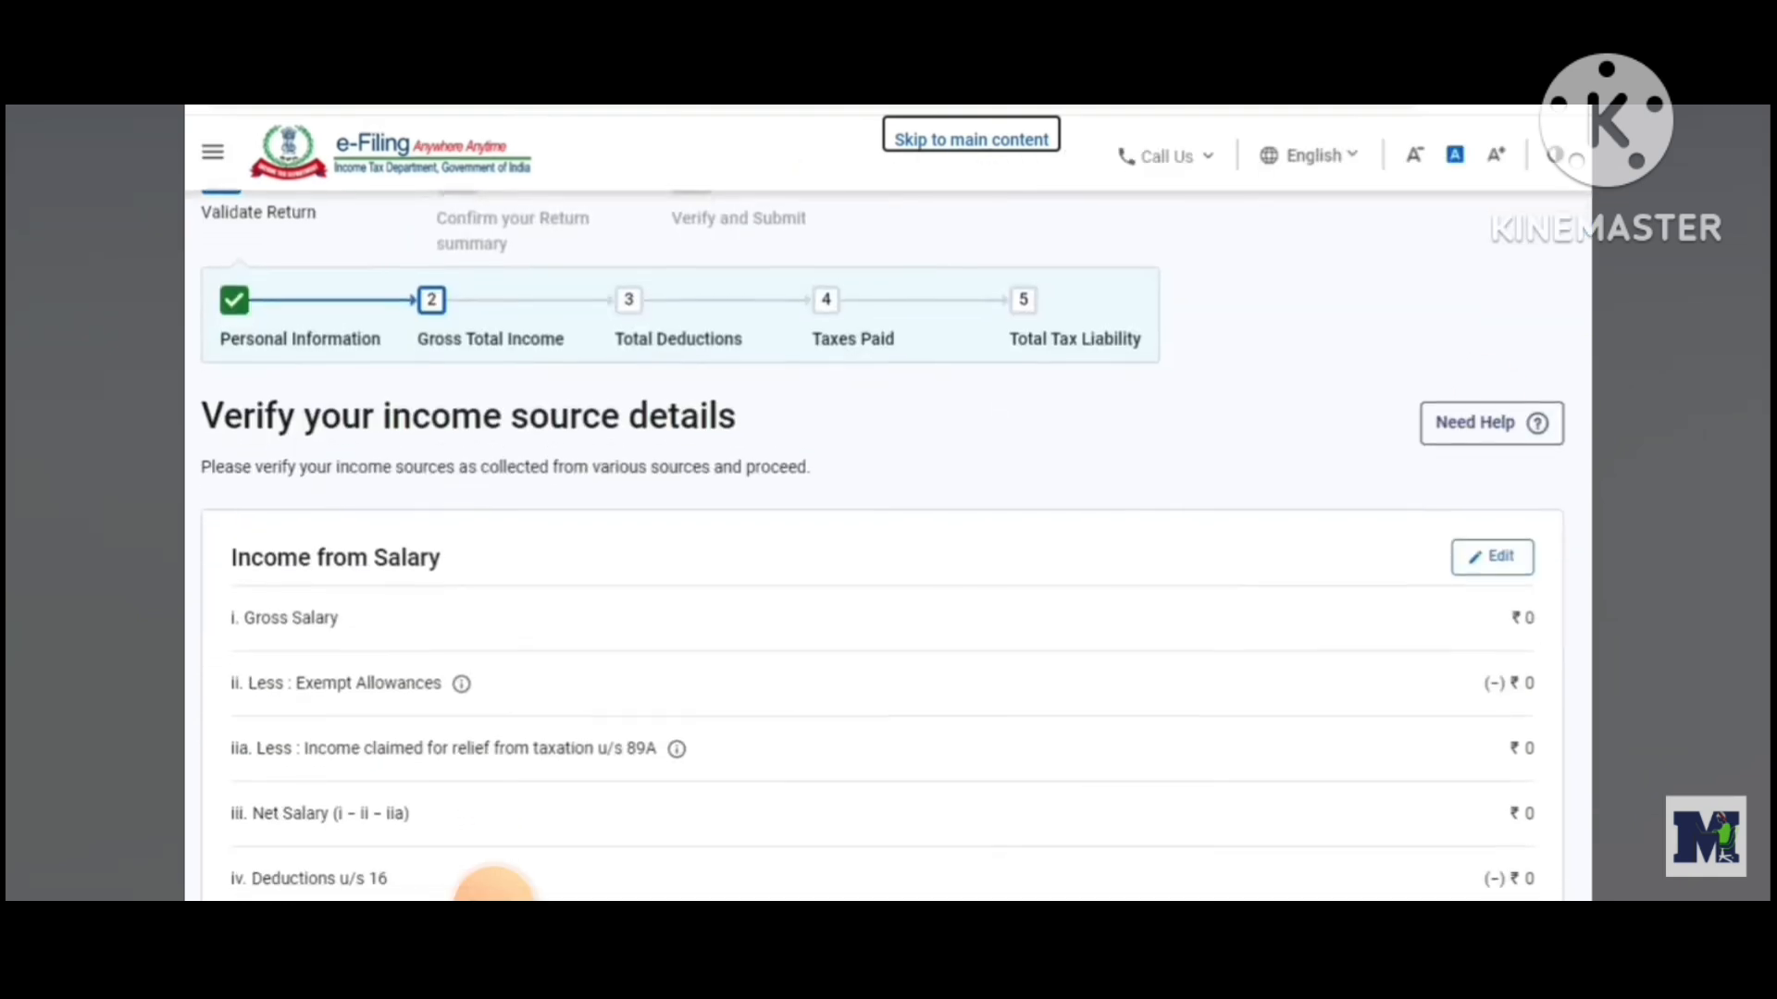
{"action": "scroll", "coordinate": [495, 887], "scroll_direction": "down", "scroll_amount": 2}
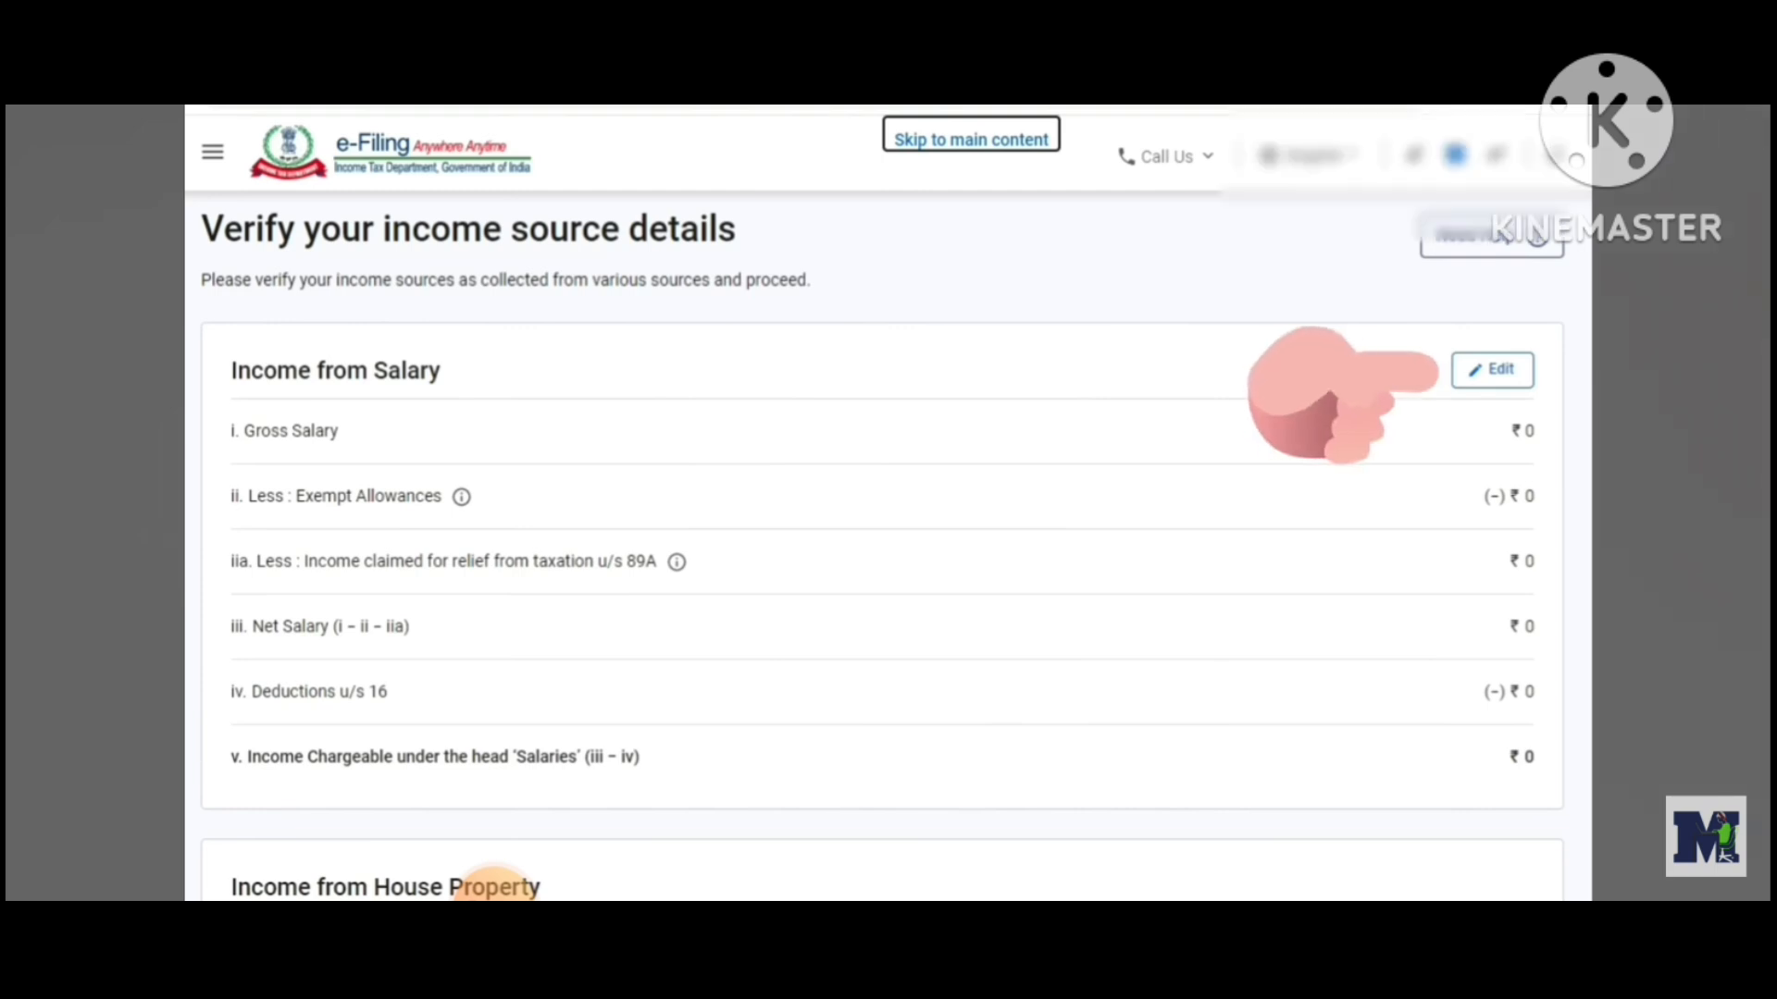
{"action": "left_click", "coordinate": [1515, 388]}
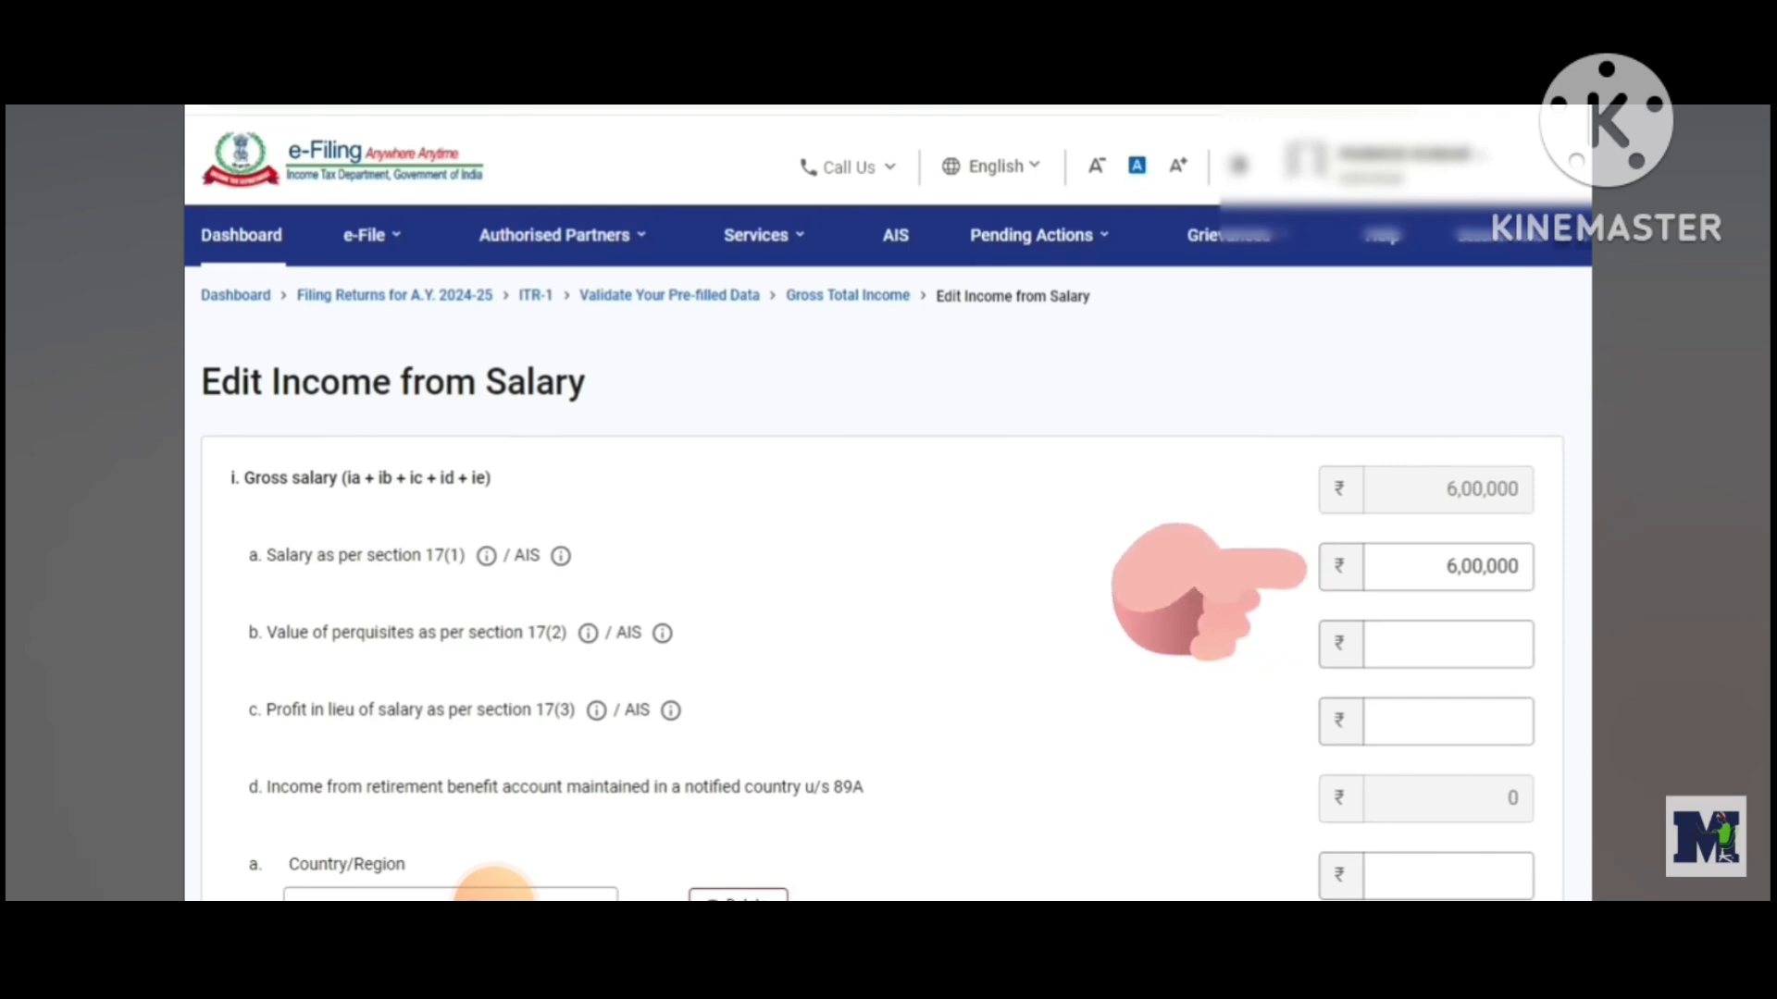
{"action": "scroll", "coordinate": [495, 889], "scroll_direction": "down", "scroll_amount": 3}
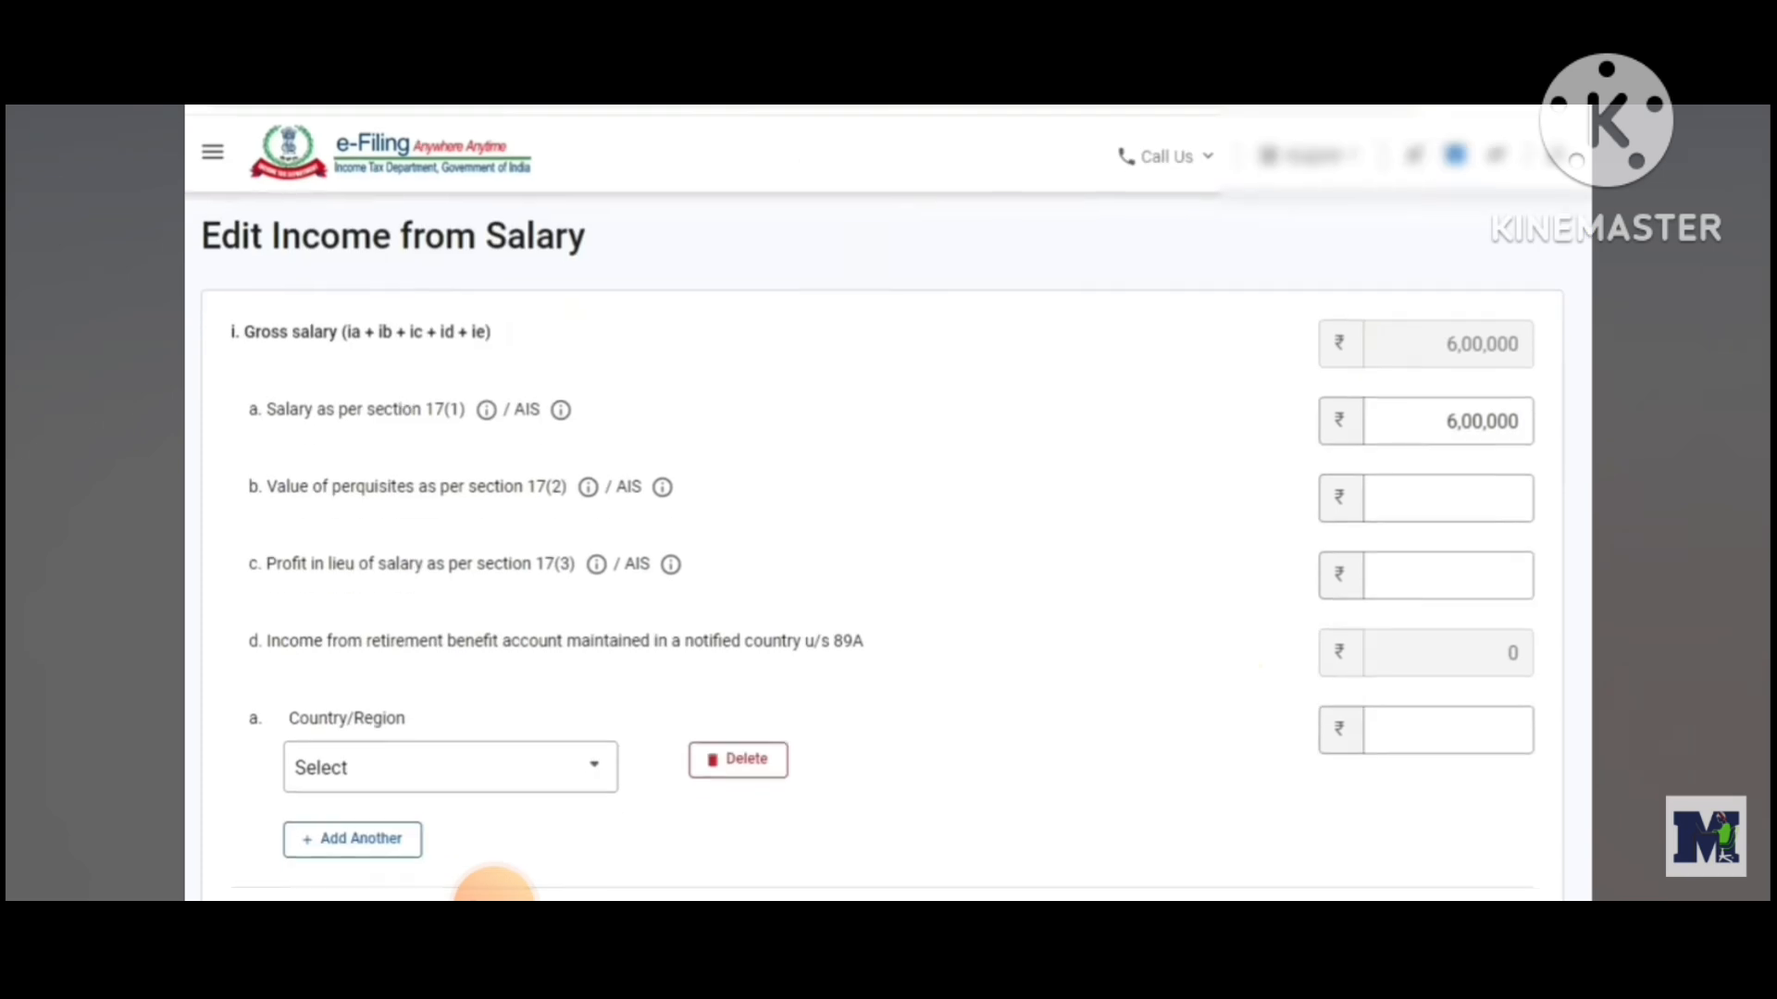
{"action": "scroll", "coordinate": [495, 888], "scroll_direction": "down", "scroll_amount": 6}
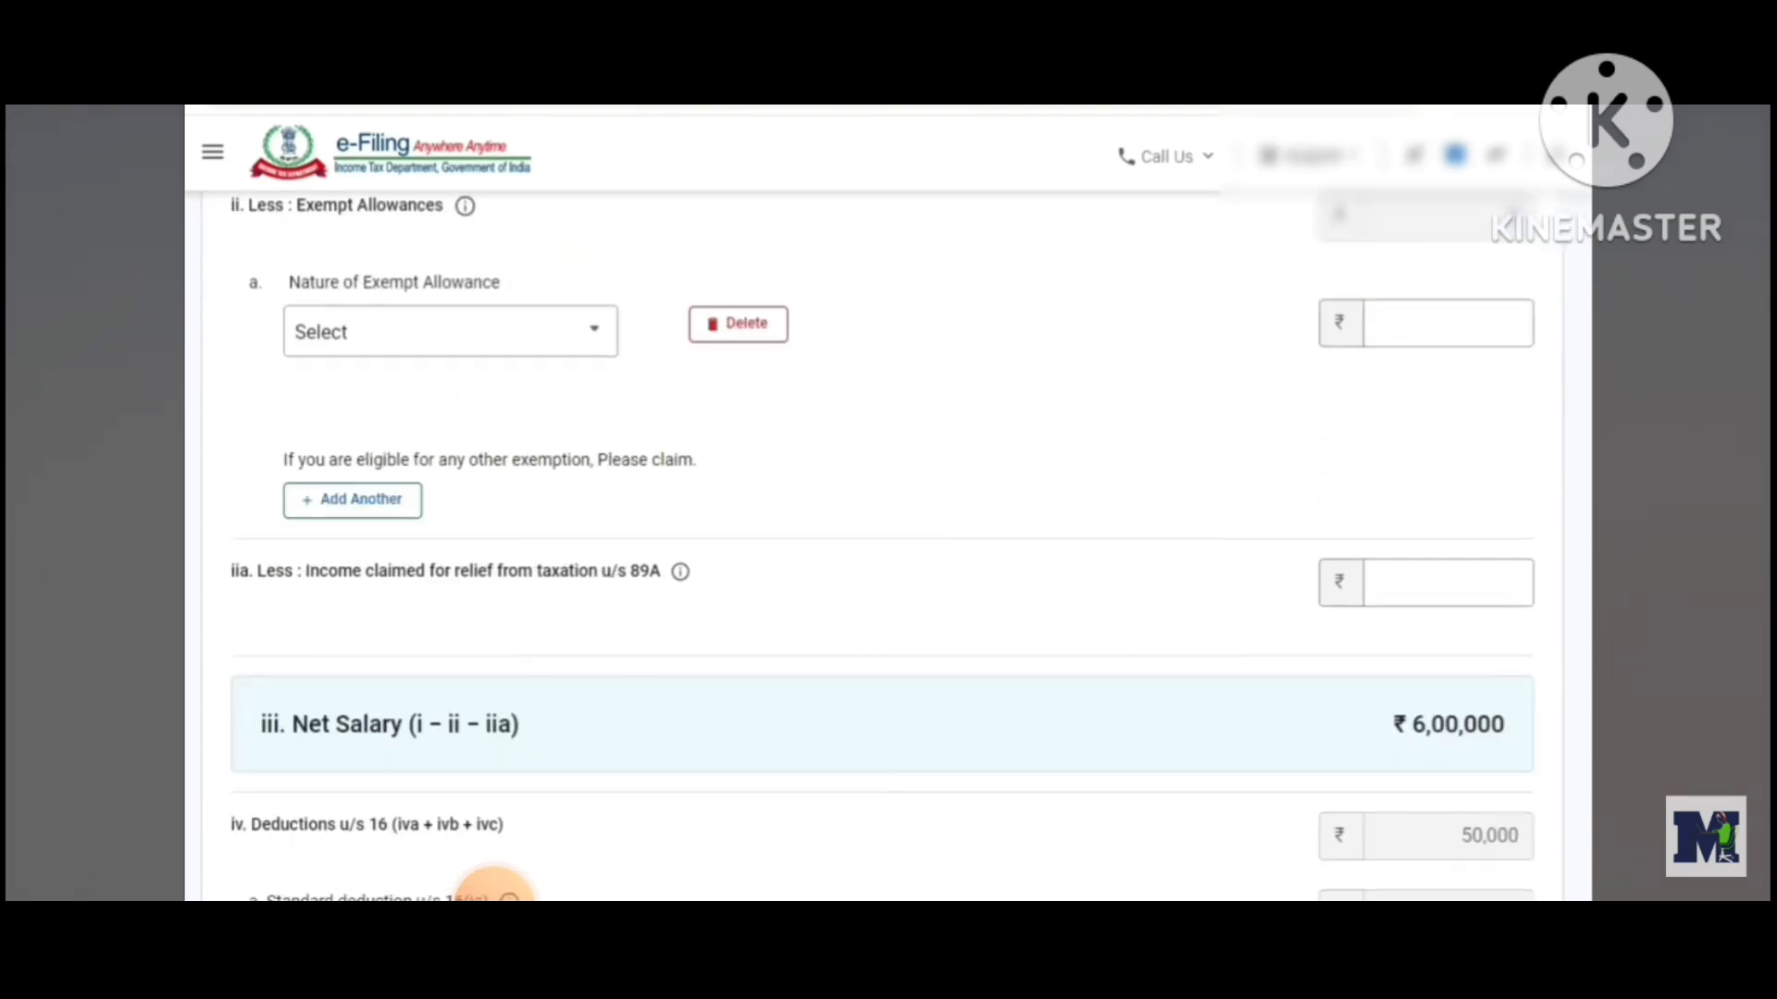
{"action": "scroll", "coordinate": [495, 888], "scroll_direction": "down", "scroll_amount": 2}
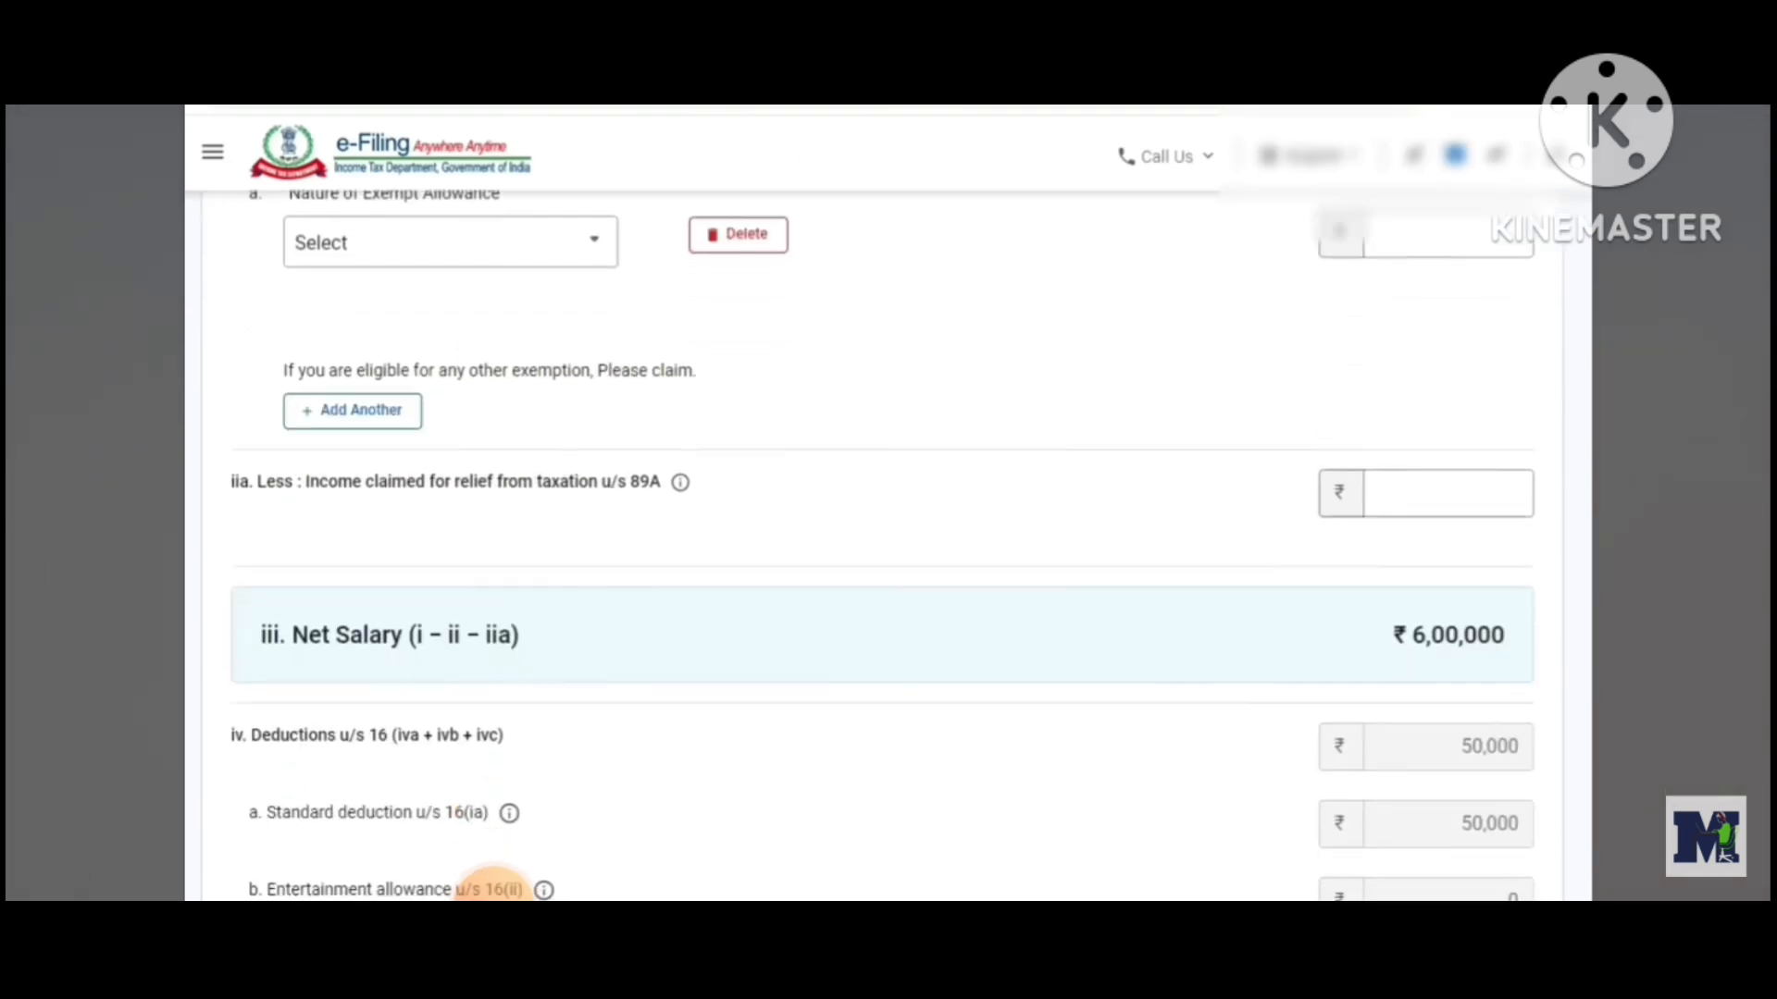
{"action": "scroll", "coordinate": [495, 888], "scroll_direction": "down", "scroll_amount": 1}
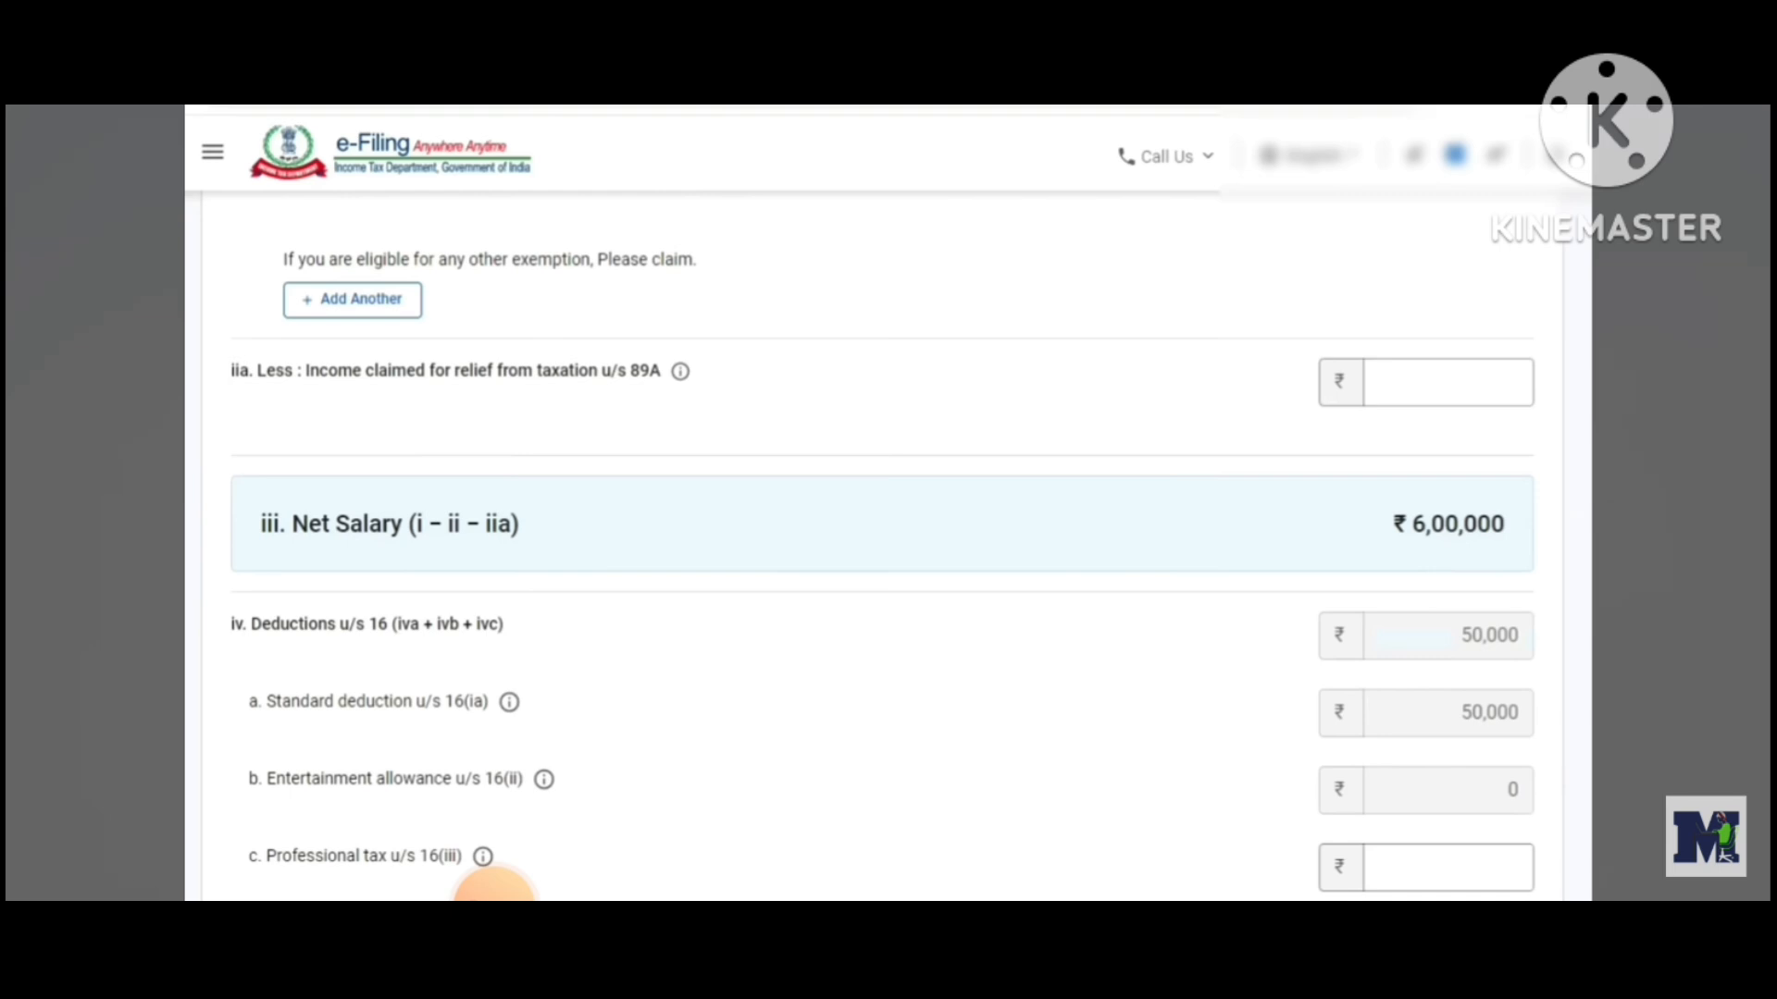
{"action": "scroll", "coordinate": [495, 888], "scroll_direction": "down", "scroll_amount": 3}
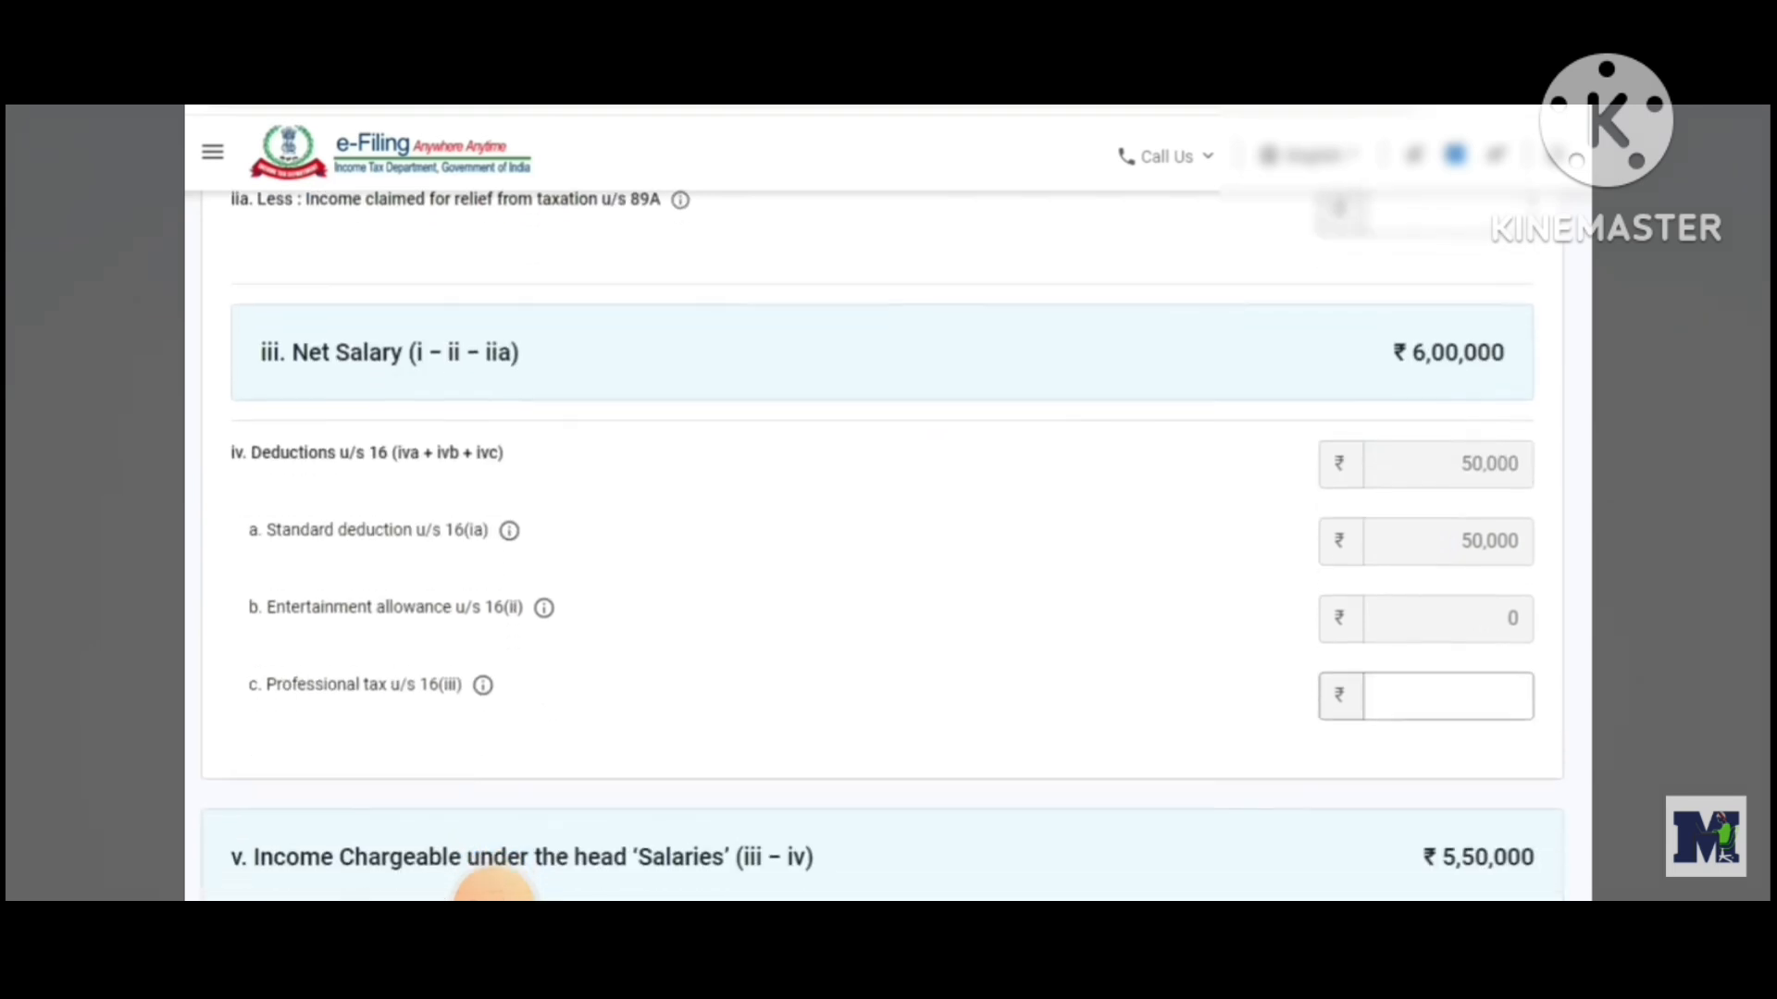
{"action": "scroll", "coordinate": [495, 889], "scroll_direction": "up", "scroll_amount": 1}
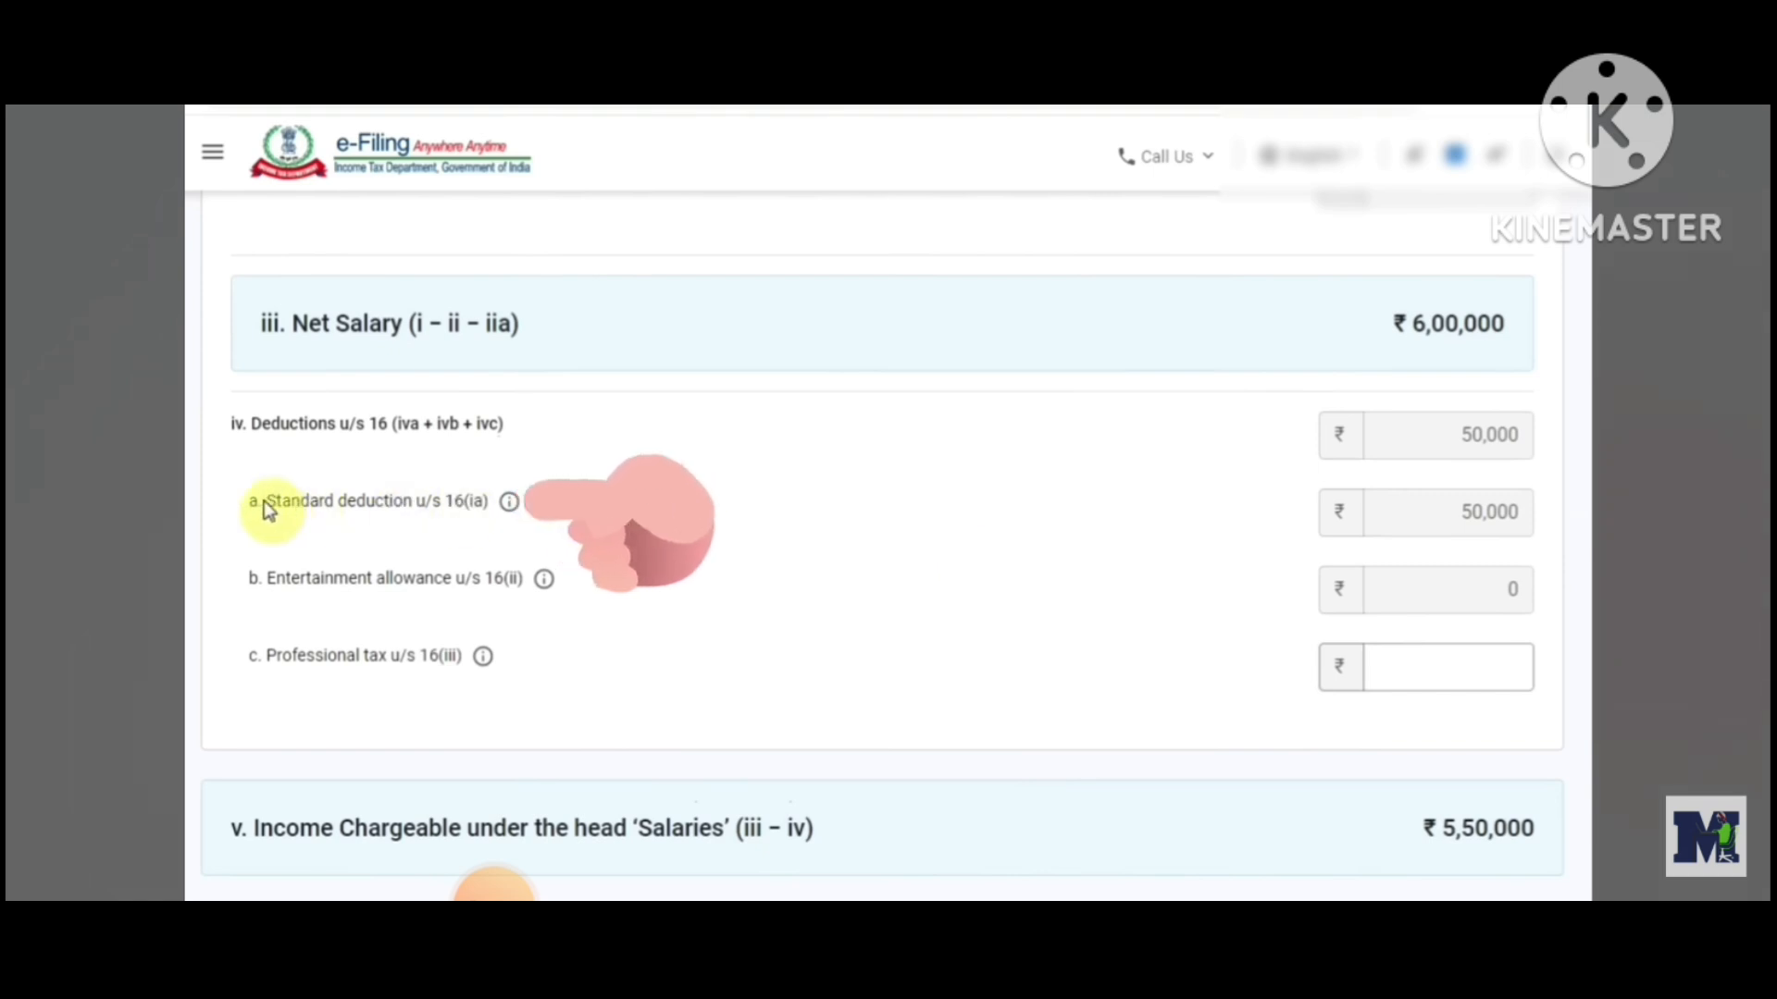
Save the Income from Salary details with the pre-filled standard deduction
{"action": "left_click_drag", "start_coordinate": [263, 500], "coordinate": [431, 506]}
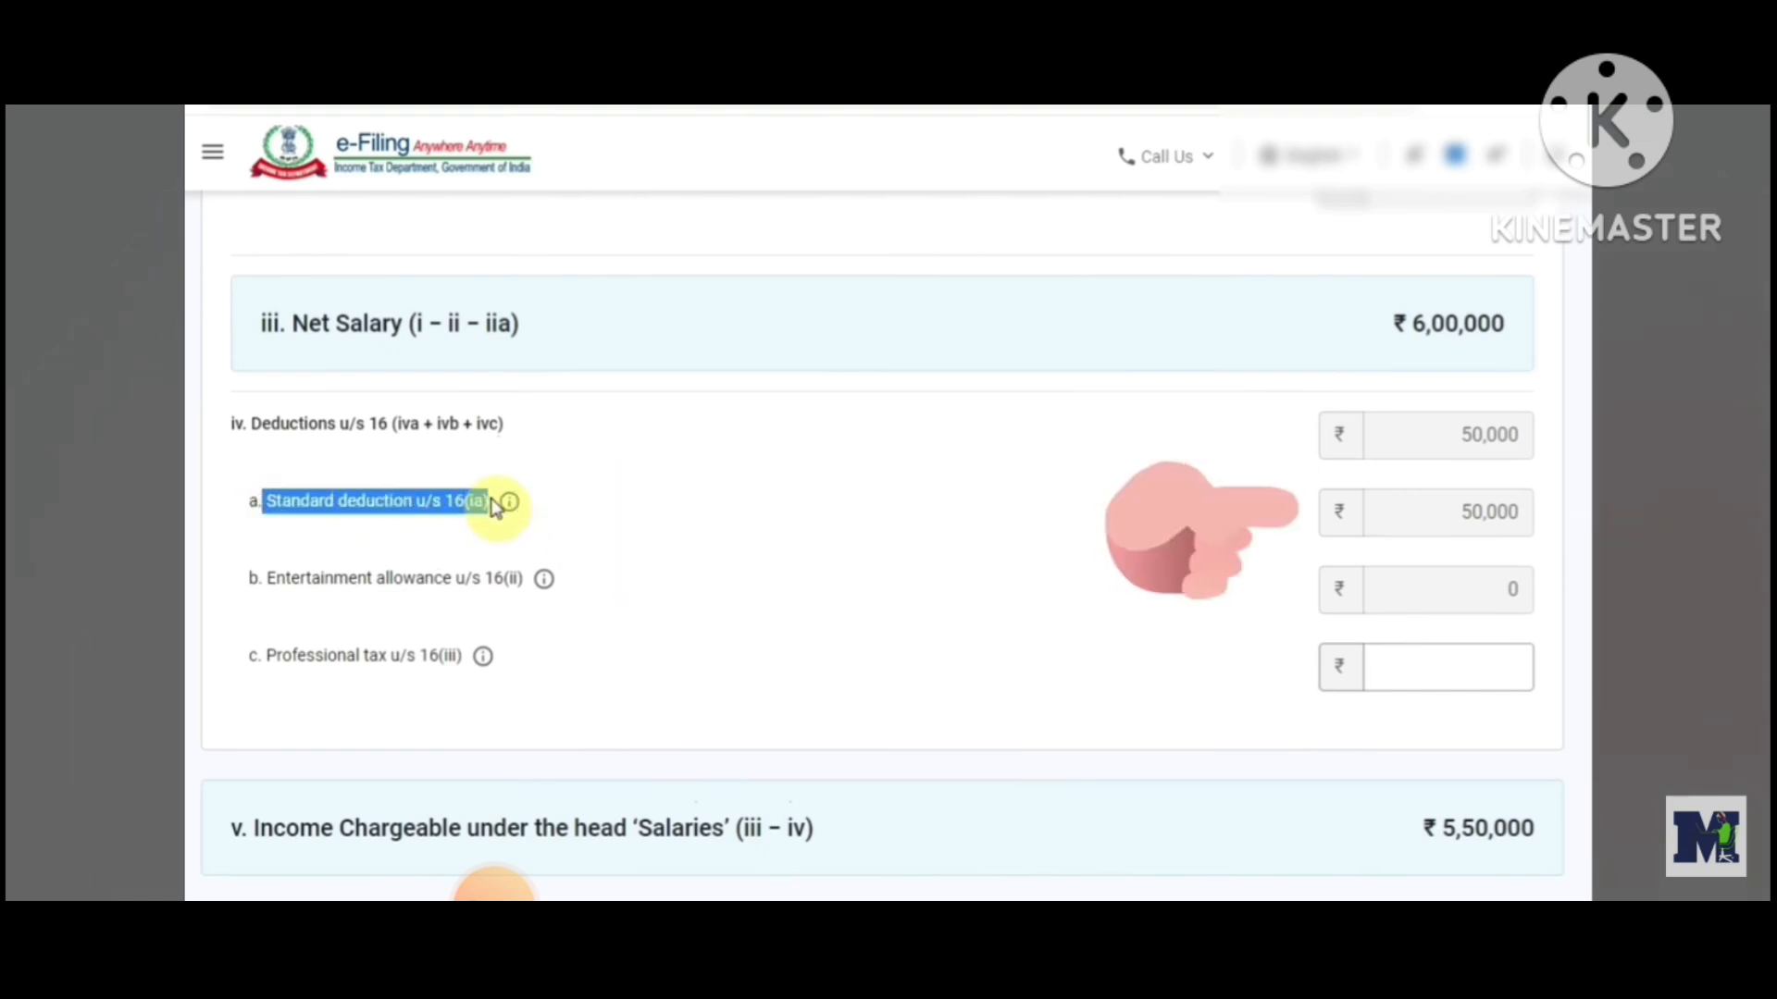
{"action": "left_click", "coordinate": [761, 544]}
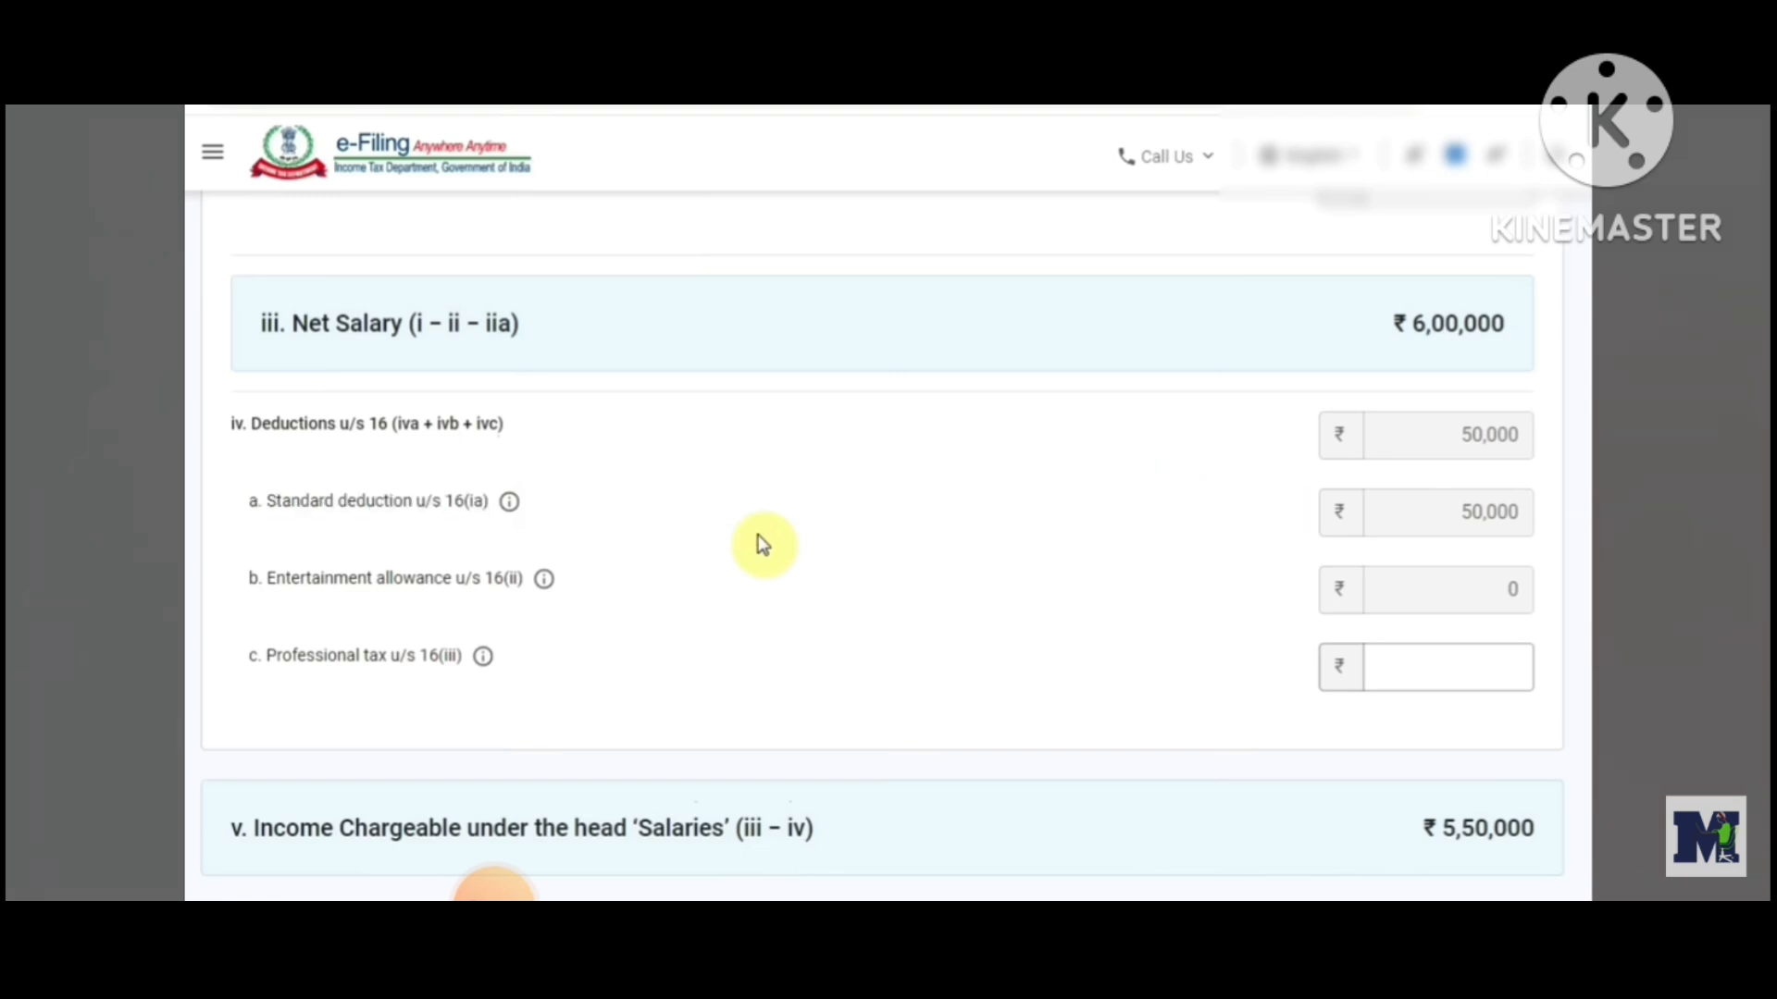
{"action": "scroll", "coordinate": [1221, 531], "scroll_direction": "down", "scroll_amount": 2}
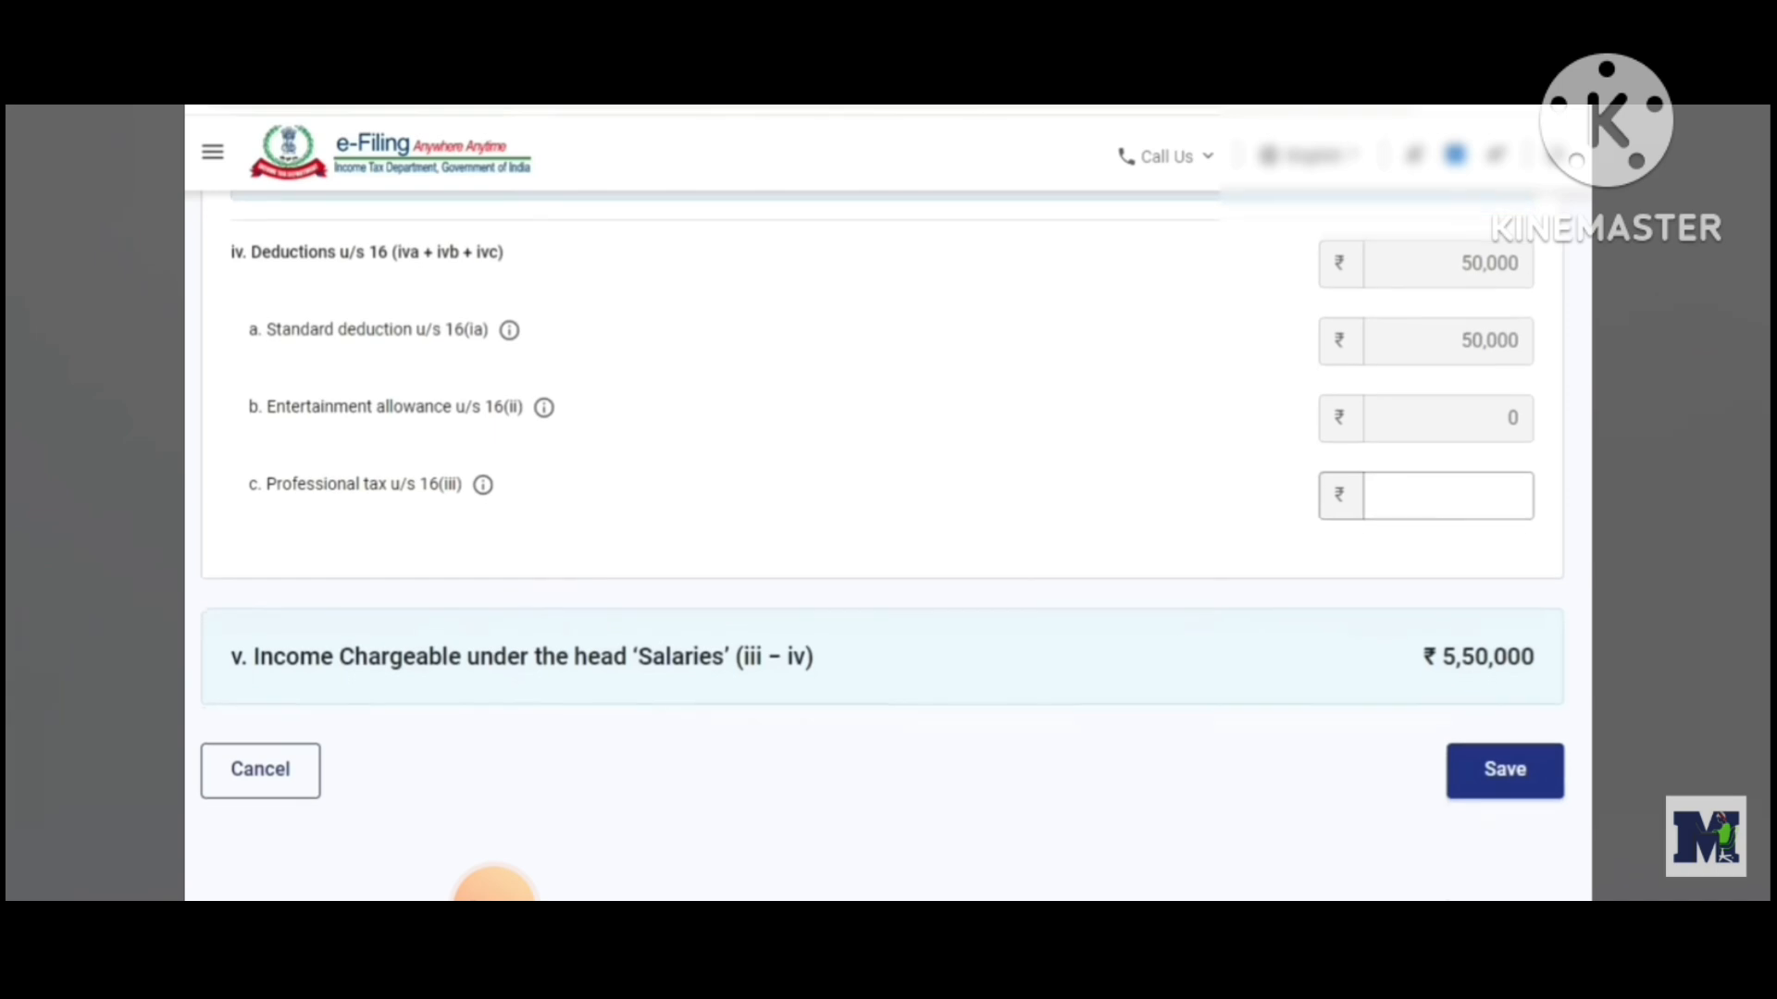
{"action": "scroll", "coordinate": [882, 546], "scroll_direction": "down", "scroll_amount": 1}
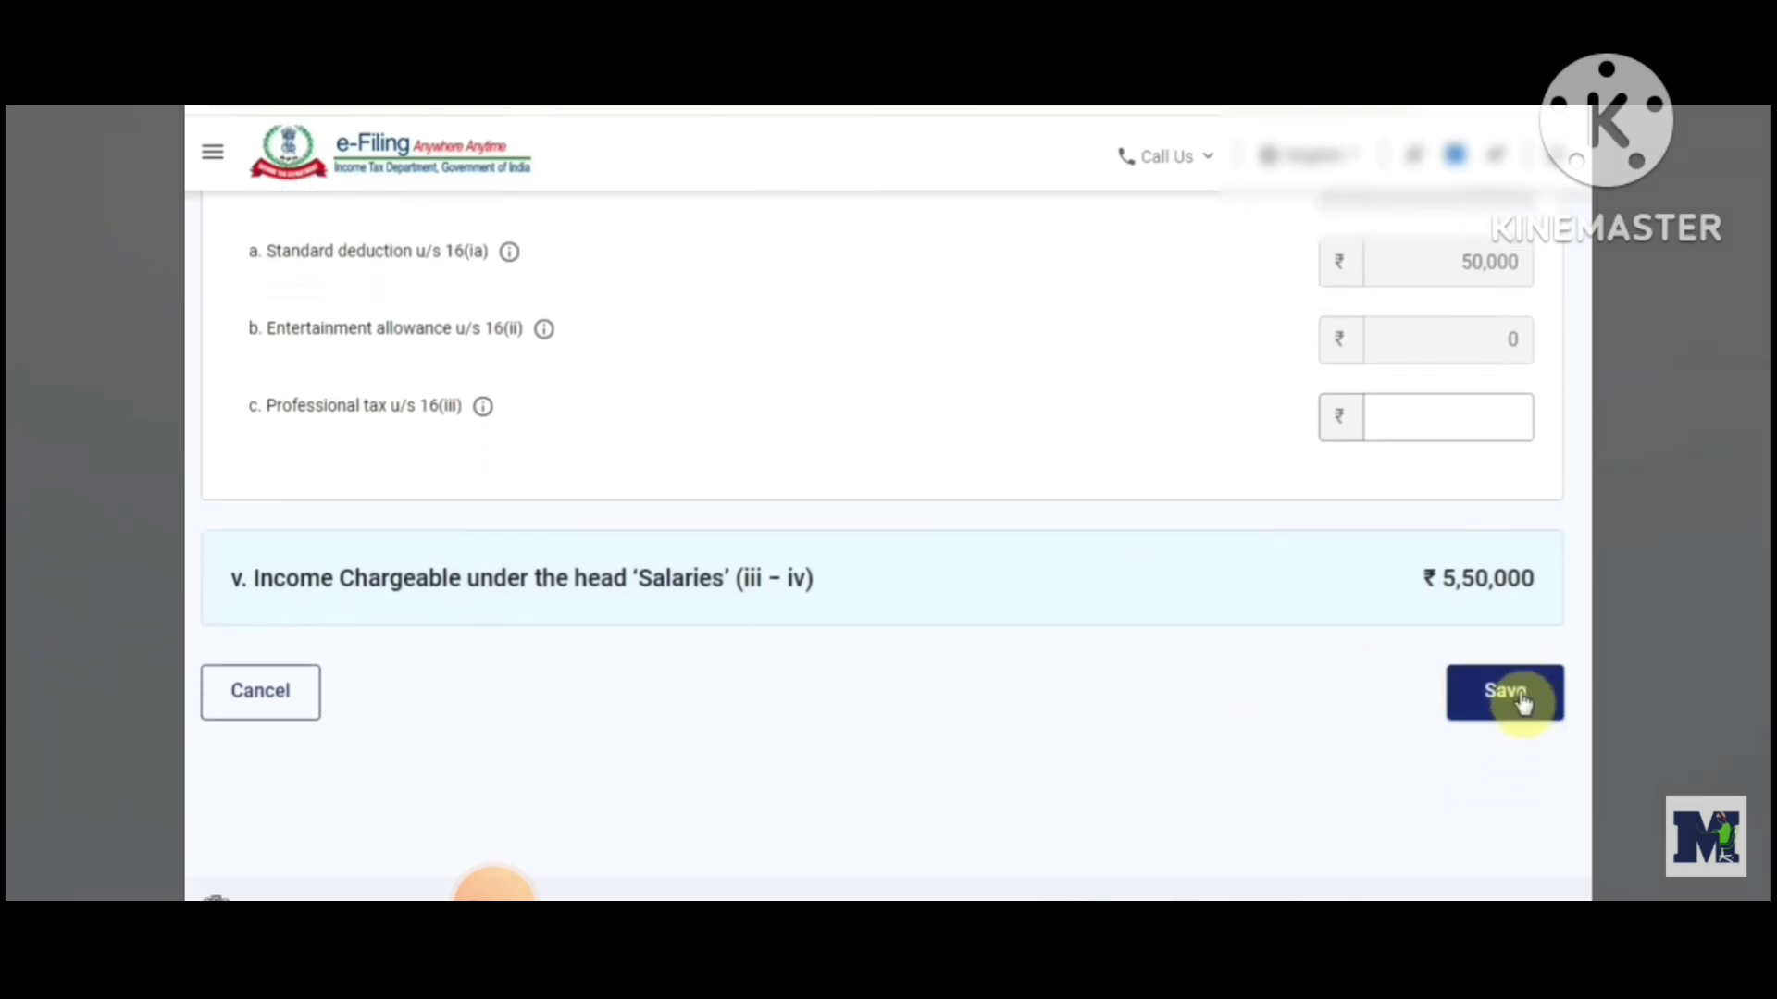
{"action": "left_click", "coordinate": [1538, 727]}
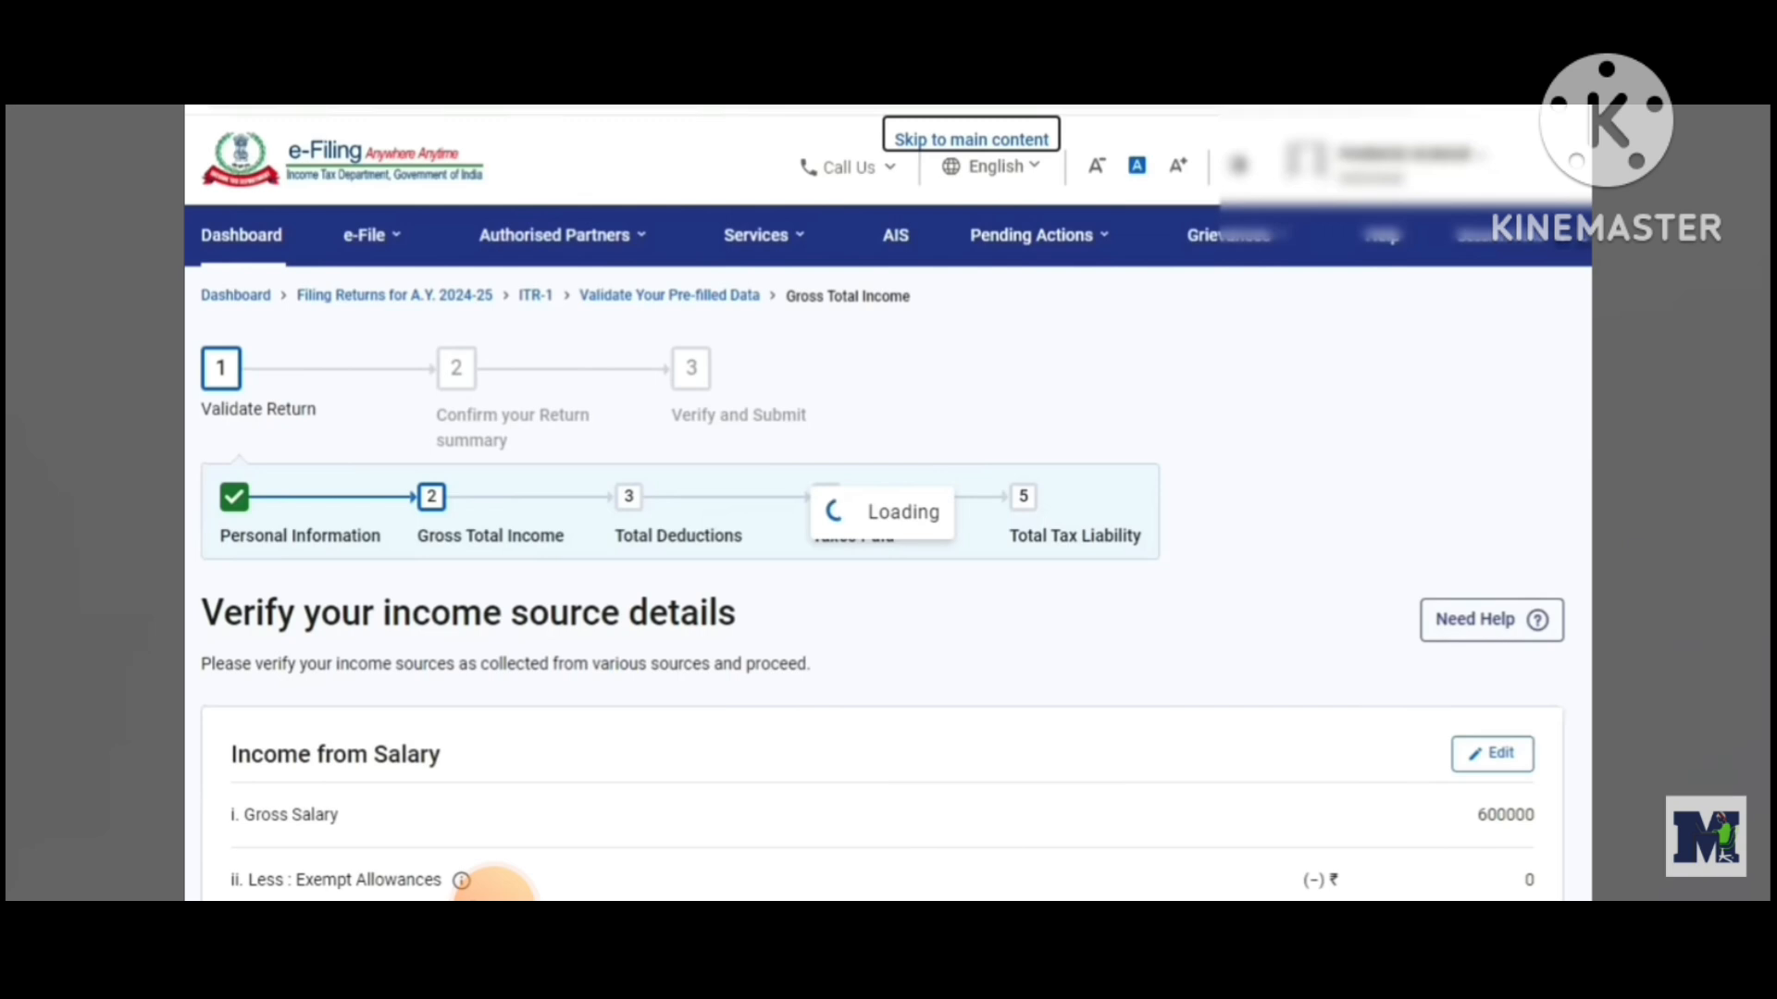
Review the Income from House Property section of the income source details
{"action": "scroll", "coordinate": [493, 883], "scroll_direction": "down", "scroll_amount": 8}
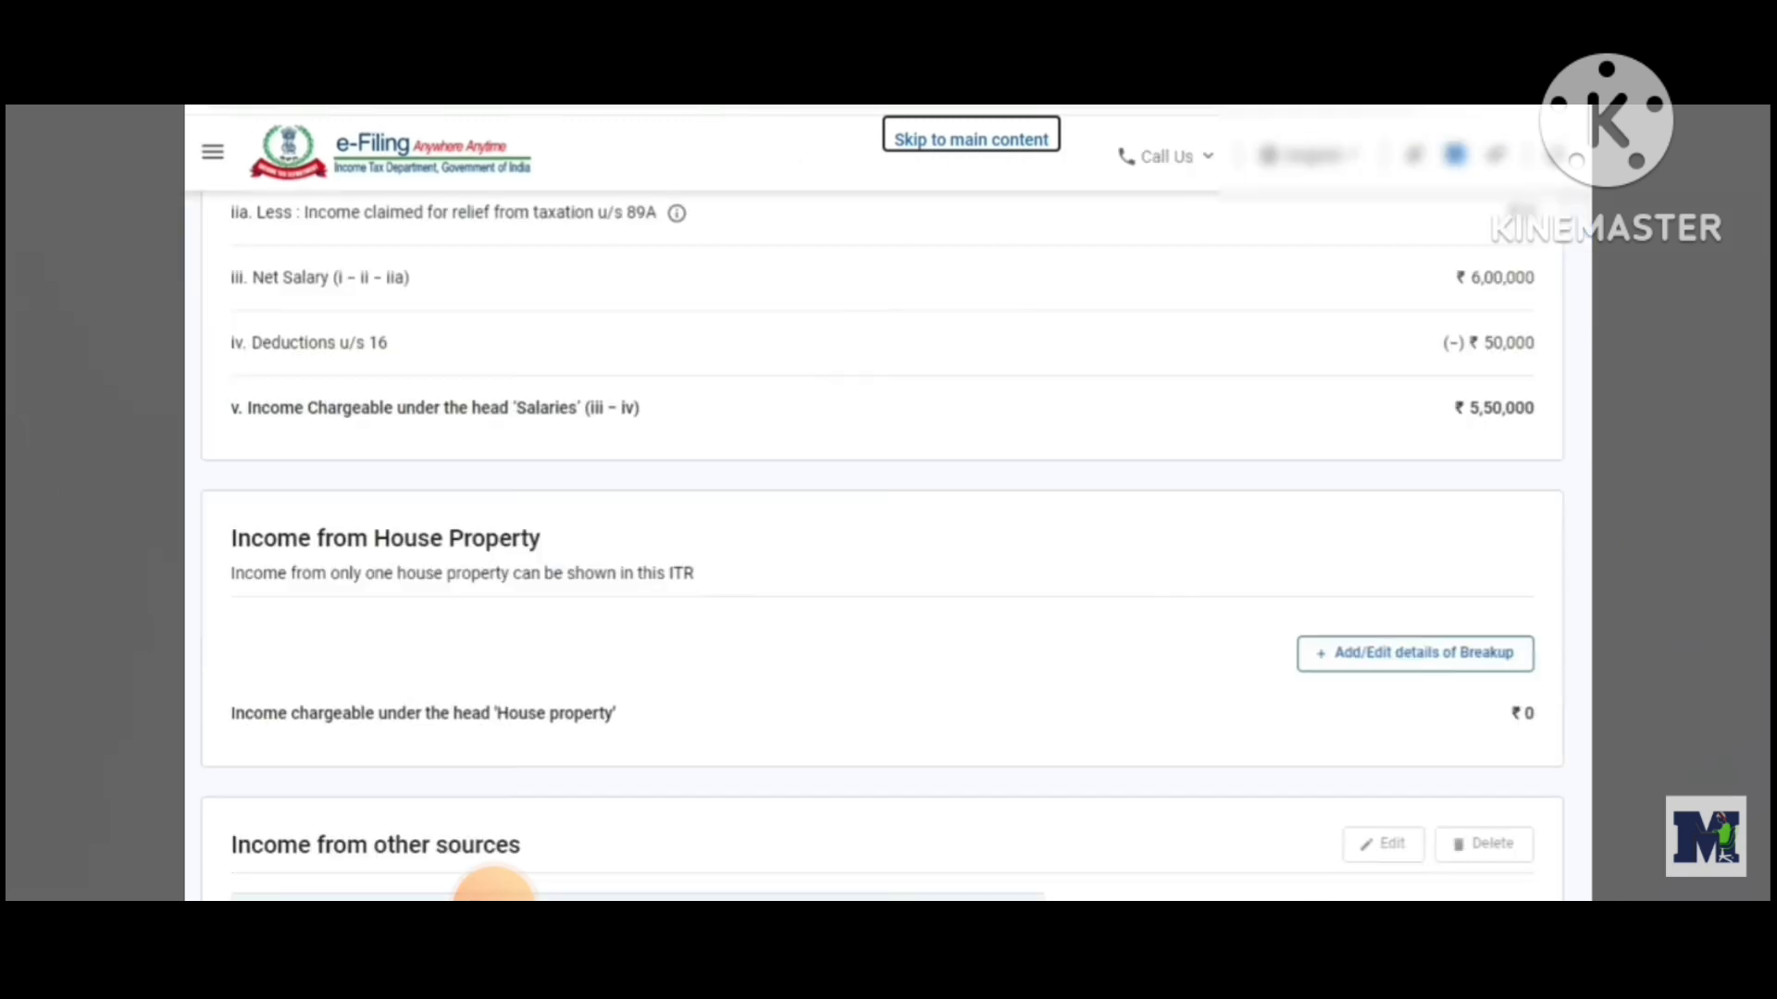
{"action": "scroll", "coordinate": [493, 891], "scroll_direction": "down", "scroll_amount": 2}
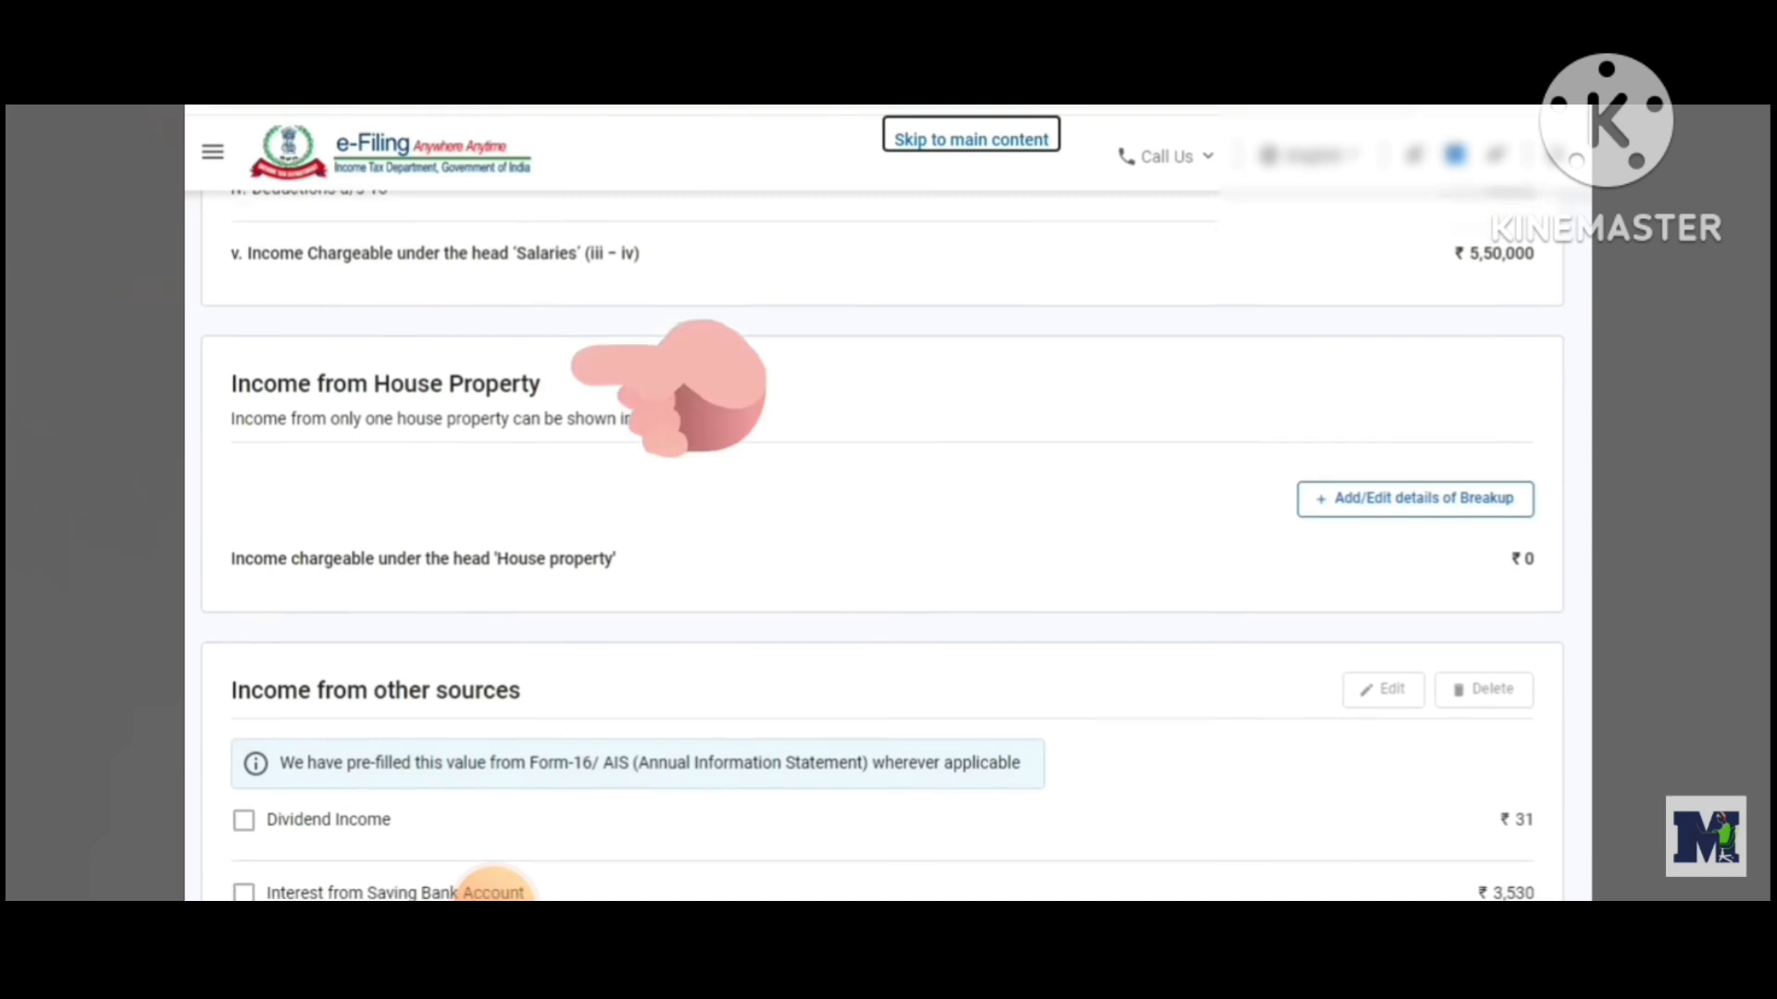
{"action": "scroll", "coordinate": [494, 884], "scroll_direction": "down", "scroll_amount": 1}
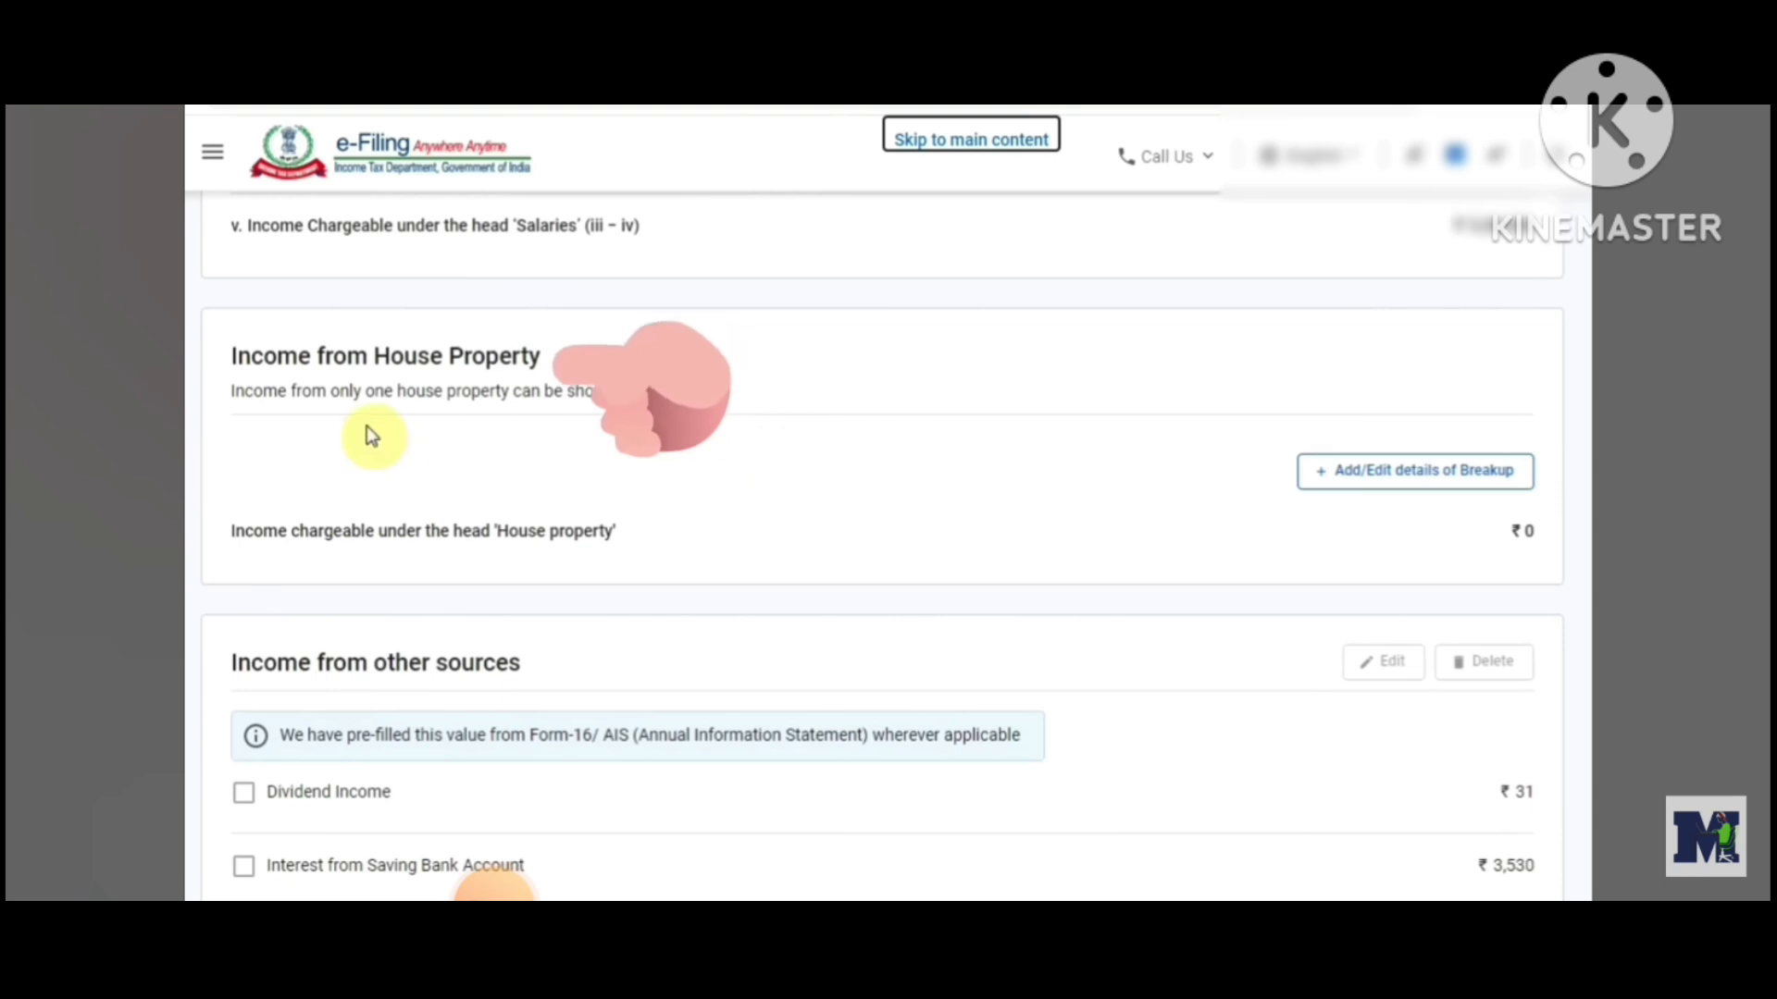
{"action": "left_click", "coordinate": [227, 352]}
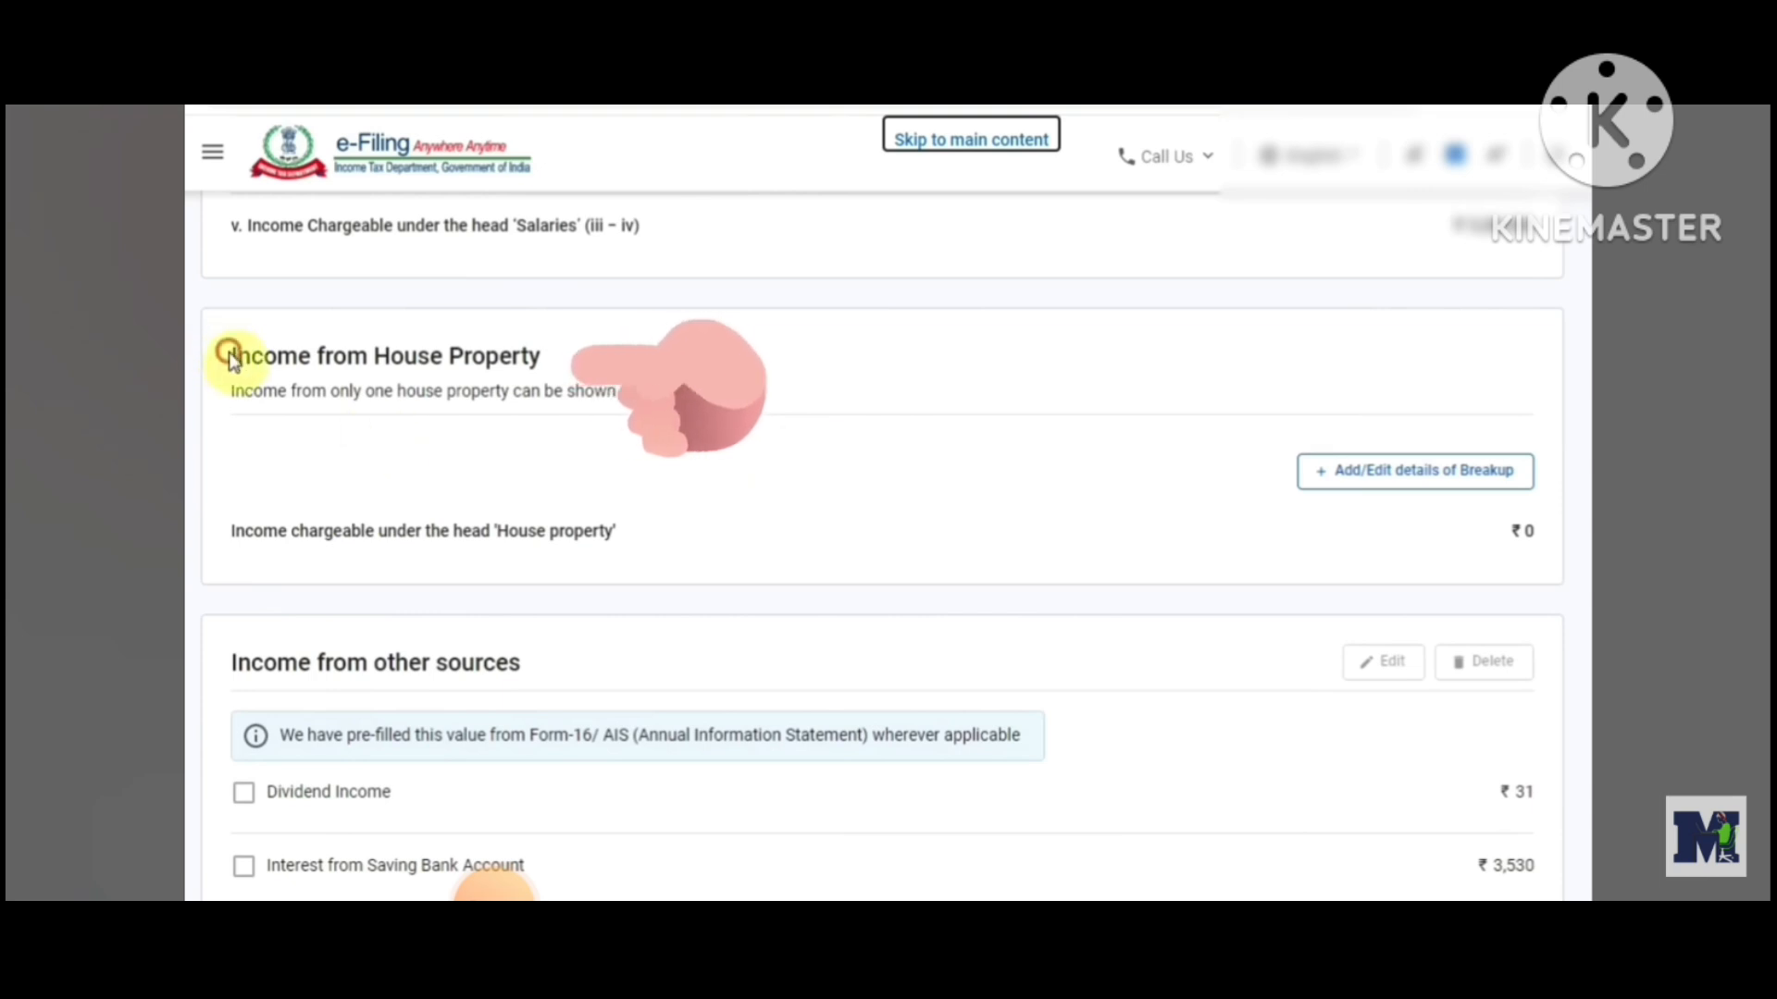
{"action": "left_click_drag", "start_coordinate": [599, 329], "coordinate": [589, 381]}
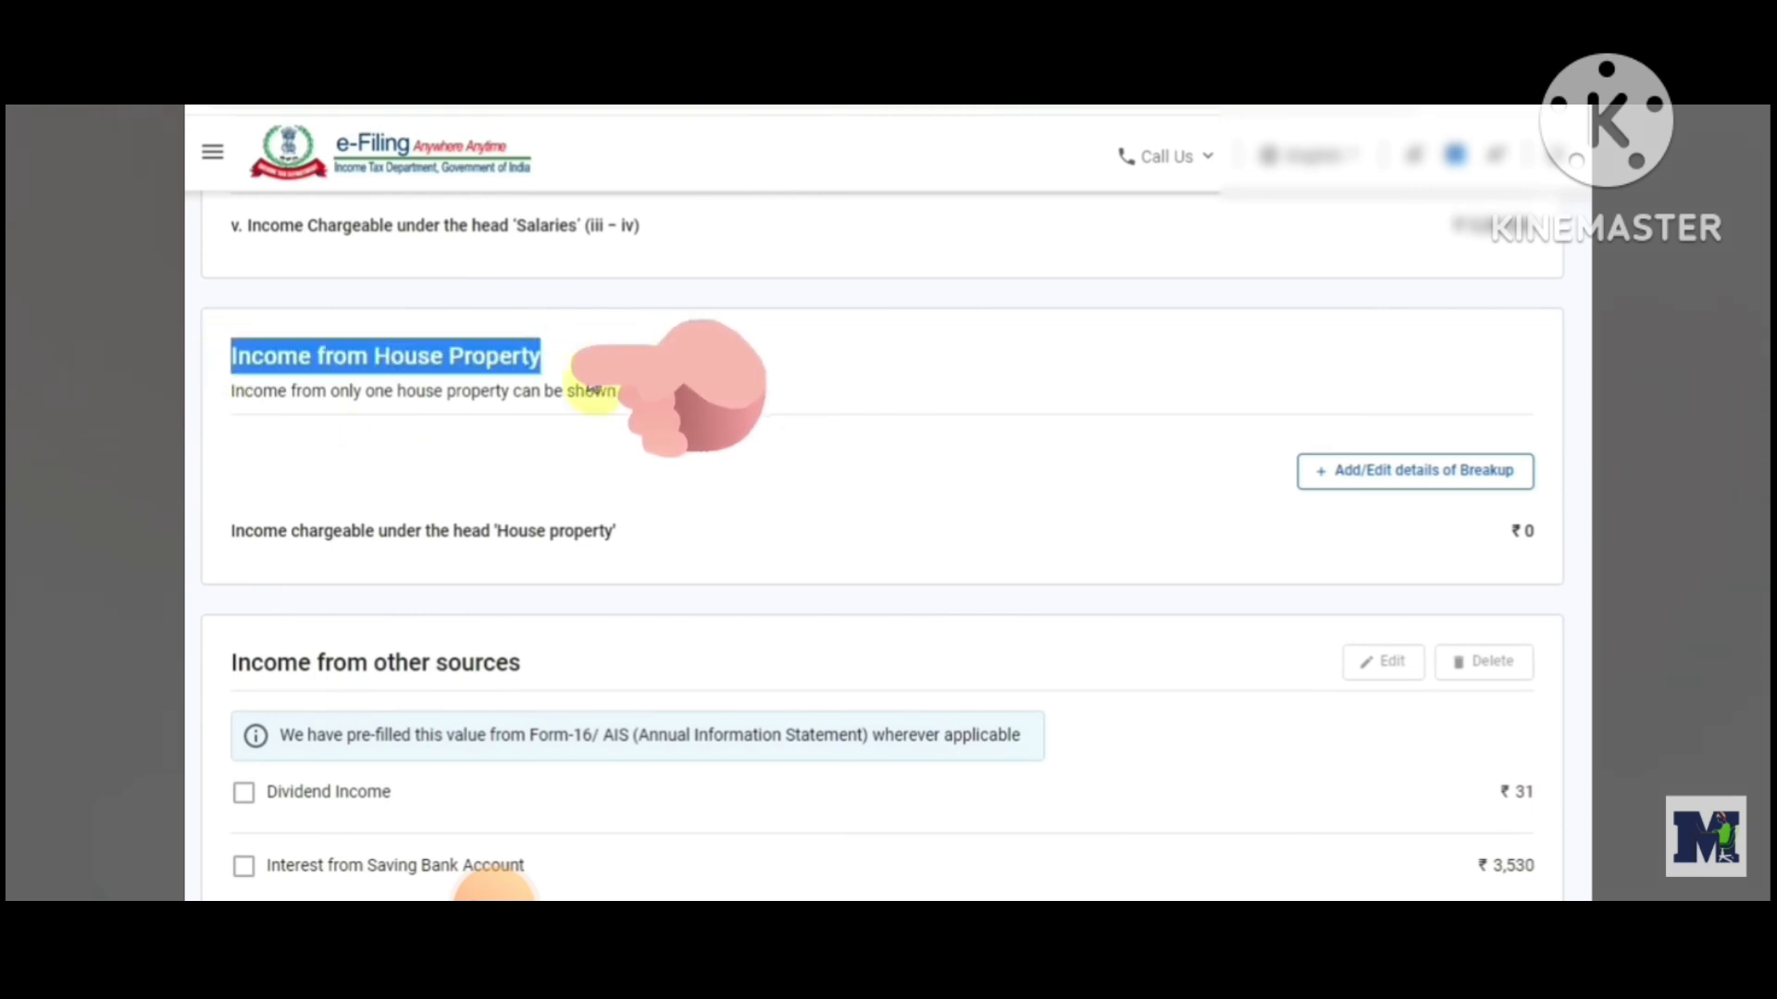
{"action": "left_click", "coordinate": [684, 479]}
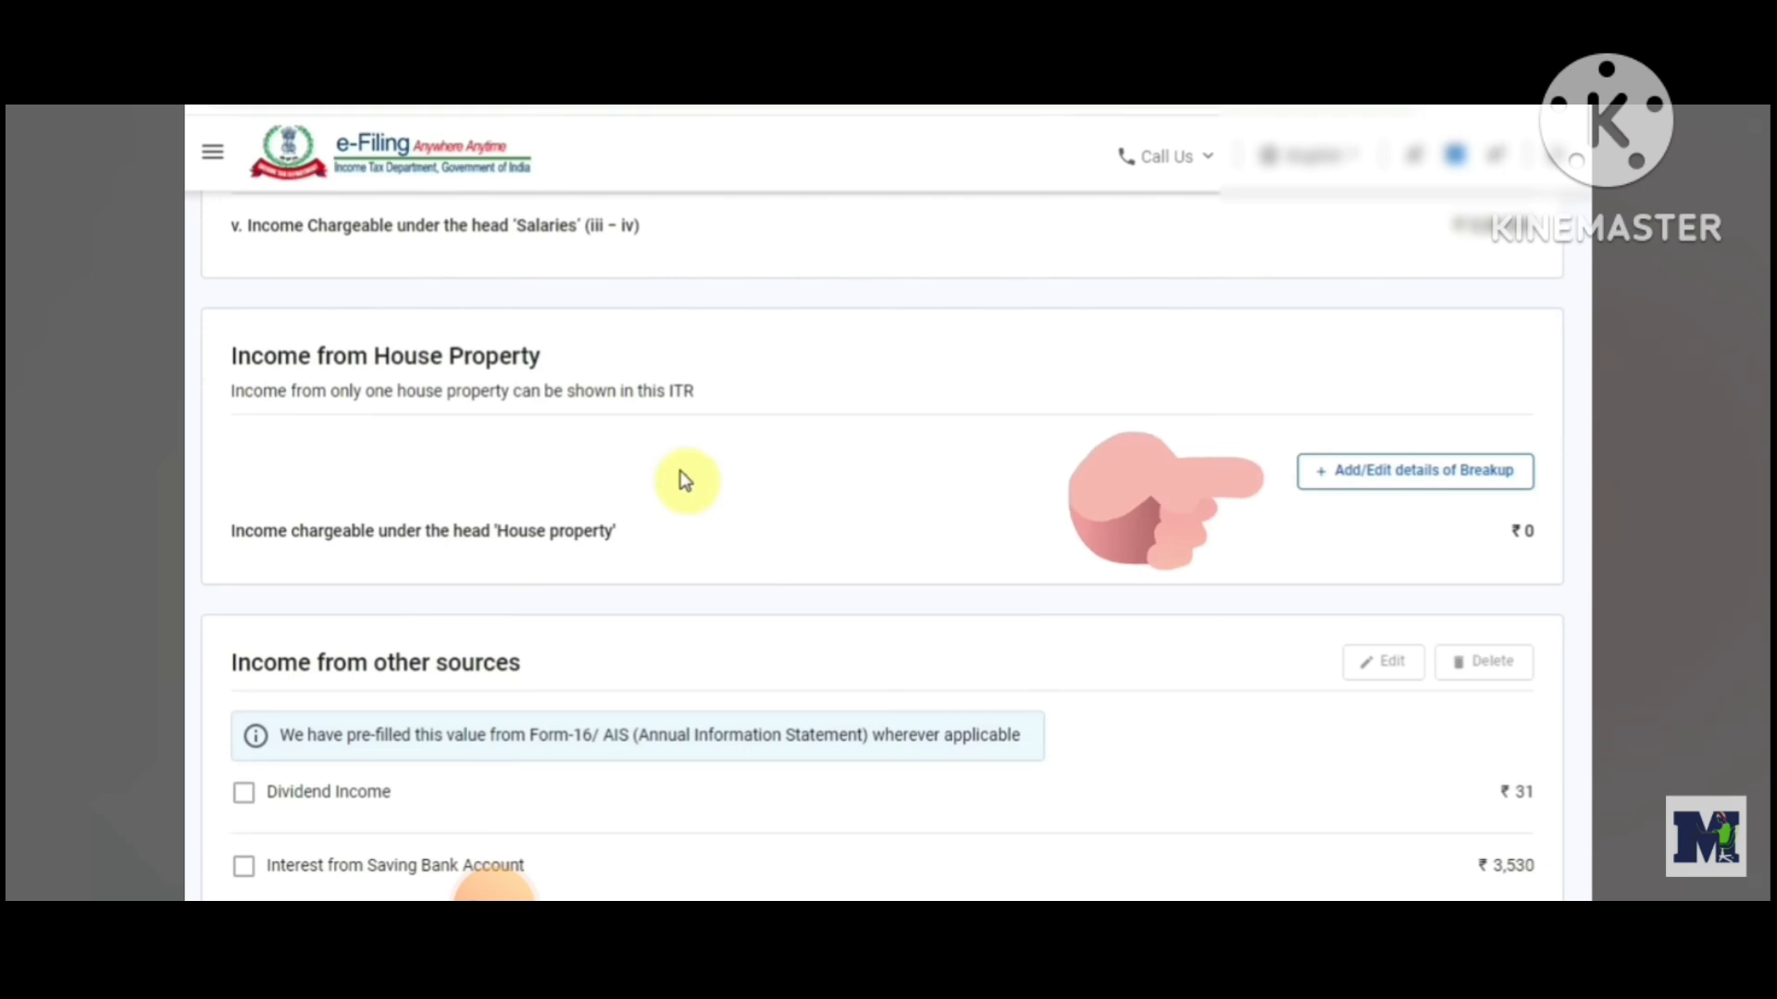
Review the income from other sources and exempt income sections, then confirm the Gross Total Income
{"action": "scroll", "coordinate": [657, 508], "scroll_direction": "down", "scroll_amount": 4}
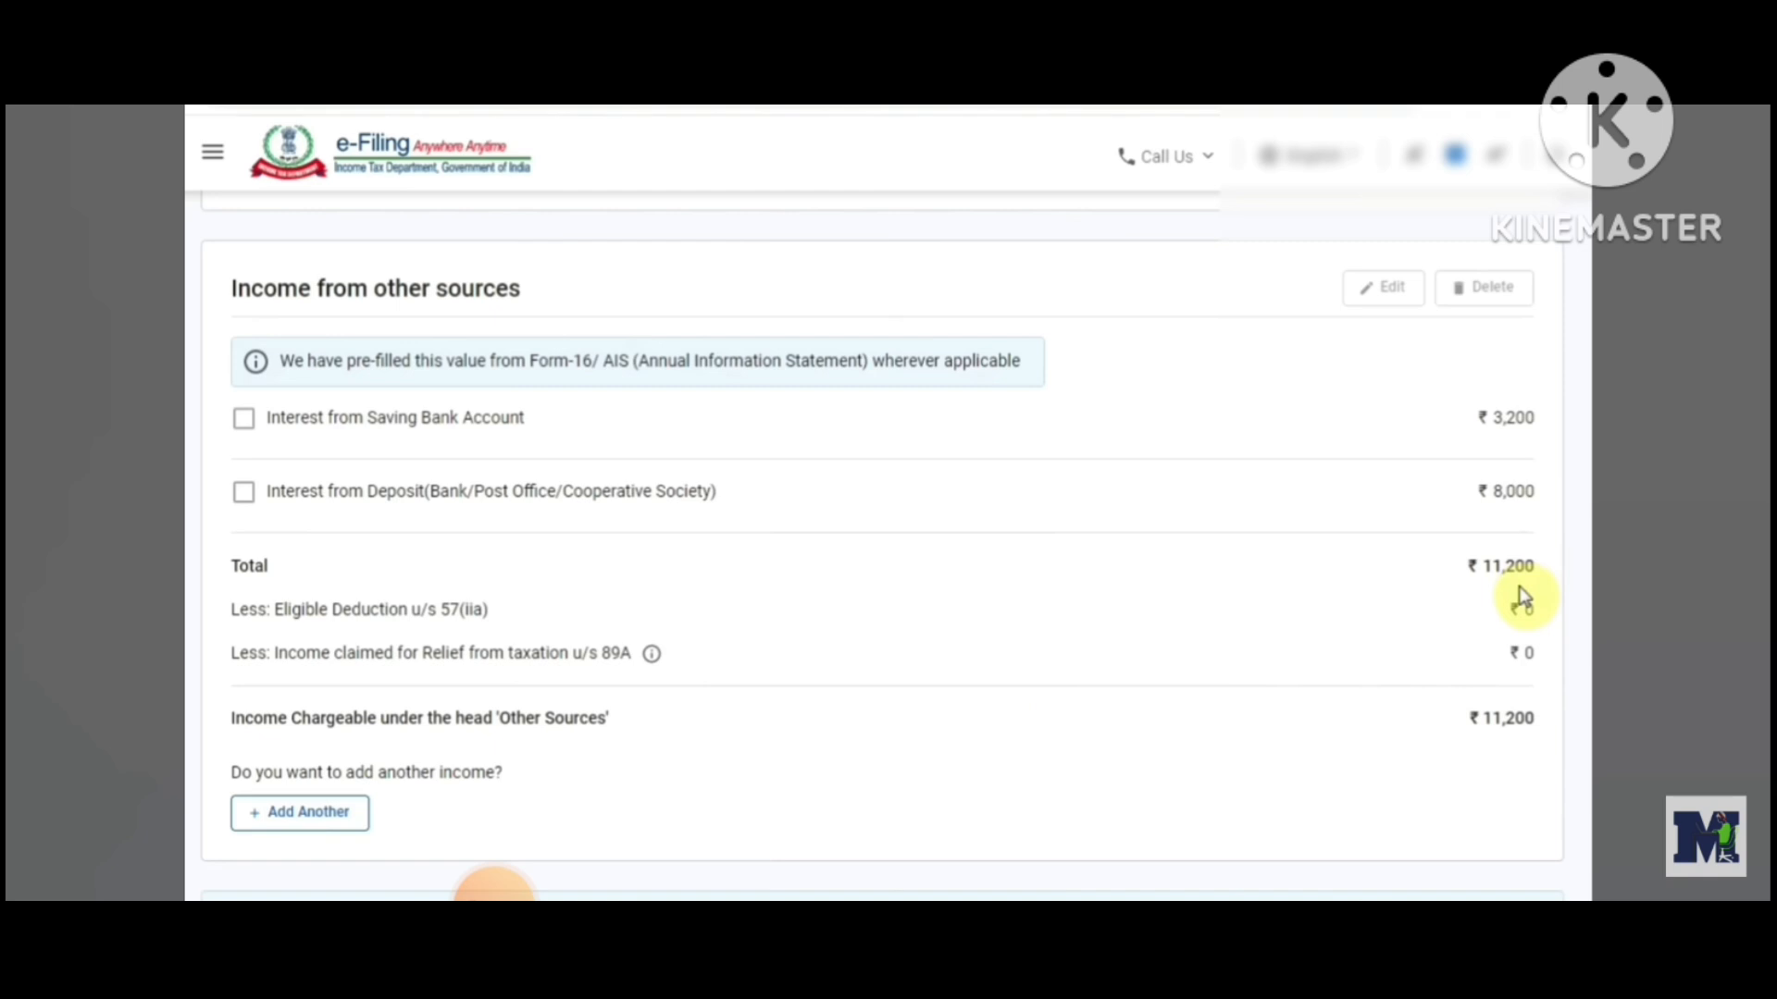
{"action": "scroll", "coordinate": [1522, 600], "scroll_direction": "down", "scroll_amount": 4}
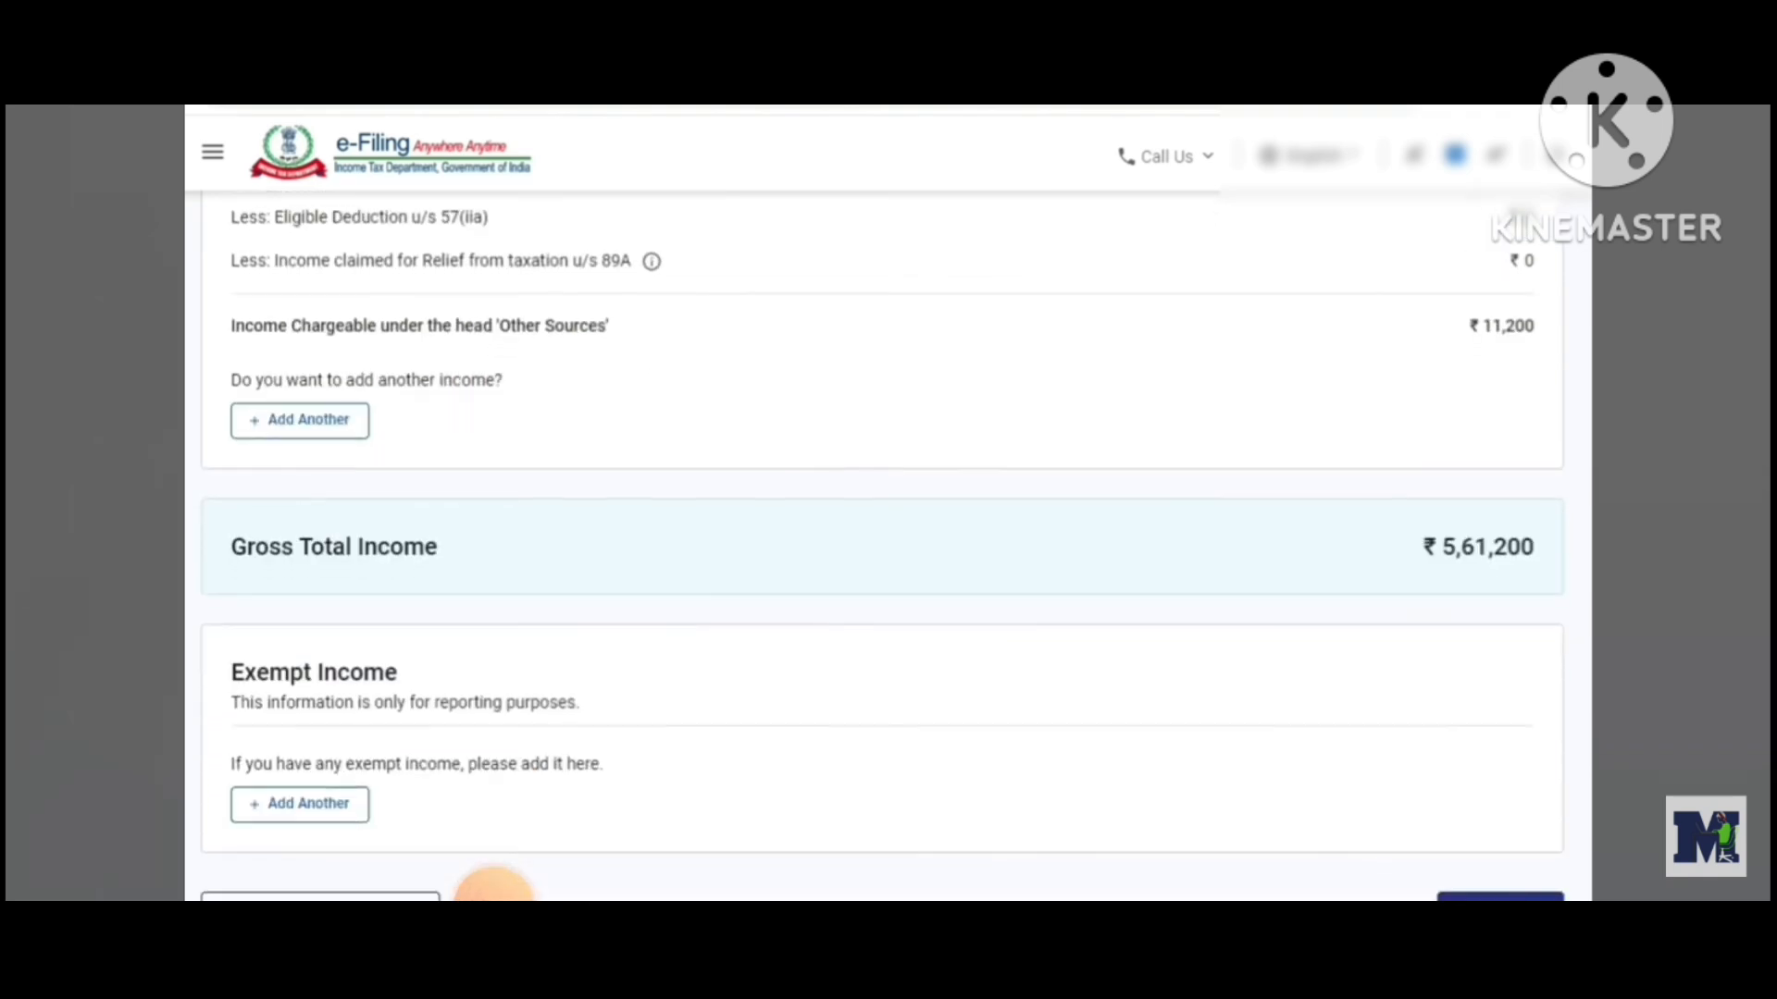
{"action": "scroll", "coordinate": [883, 551], "scroll_direction": "down", "scroll_amount": 1}
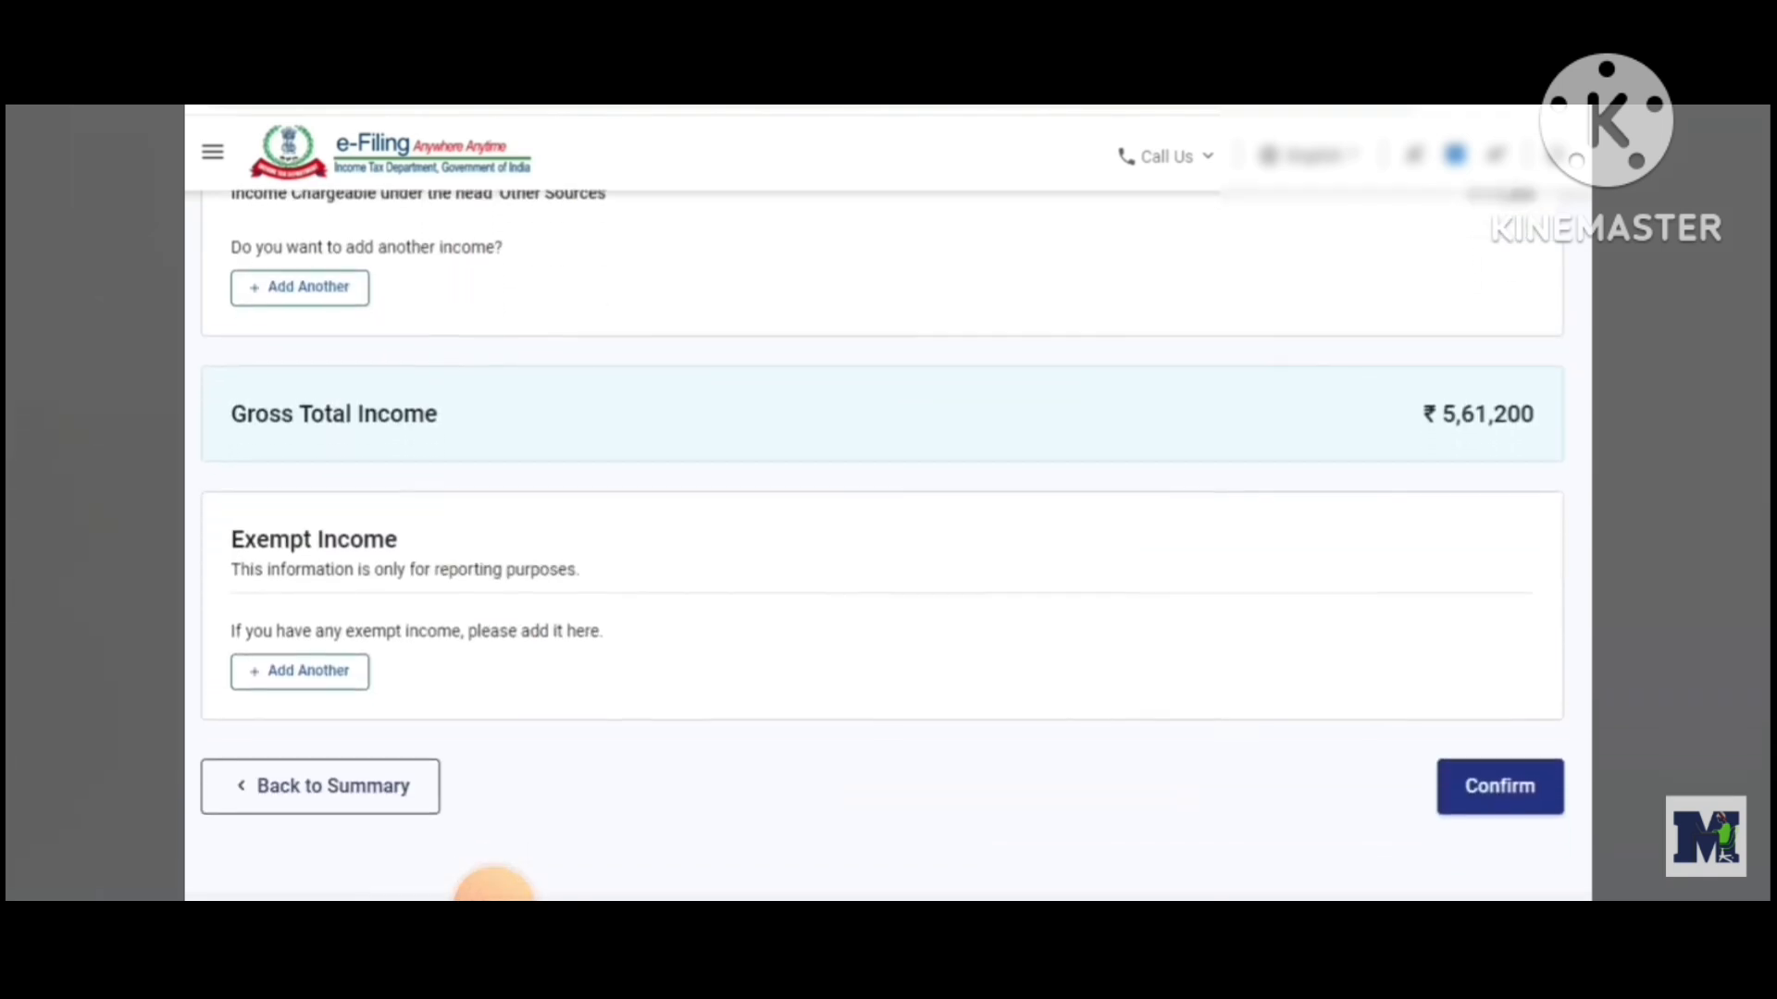
{"action": "scroll", "coordinate": [882, 548], "scroll_direction": "down", "scroll_amount": 2}
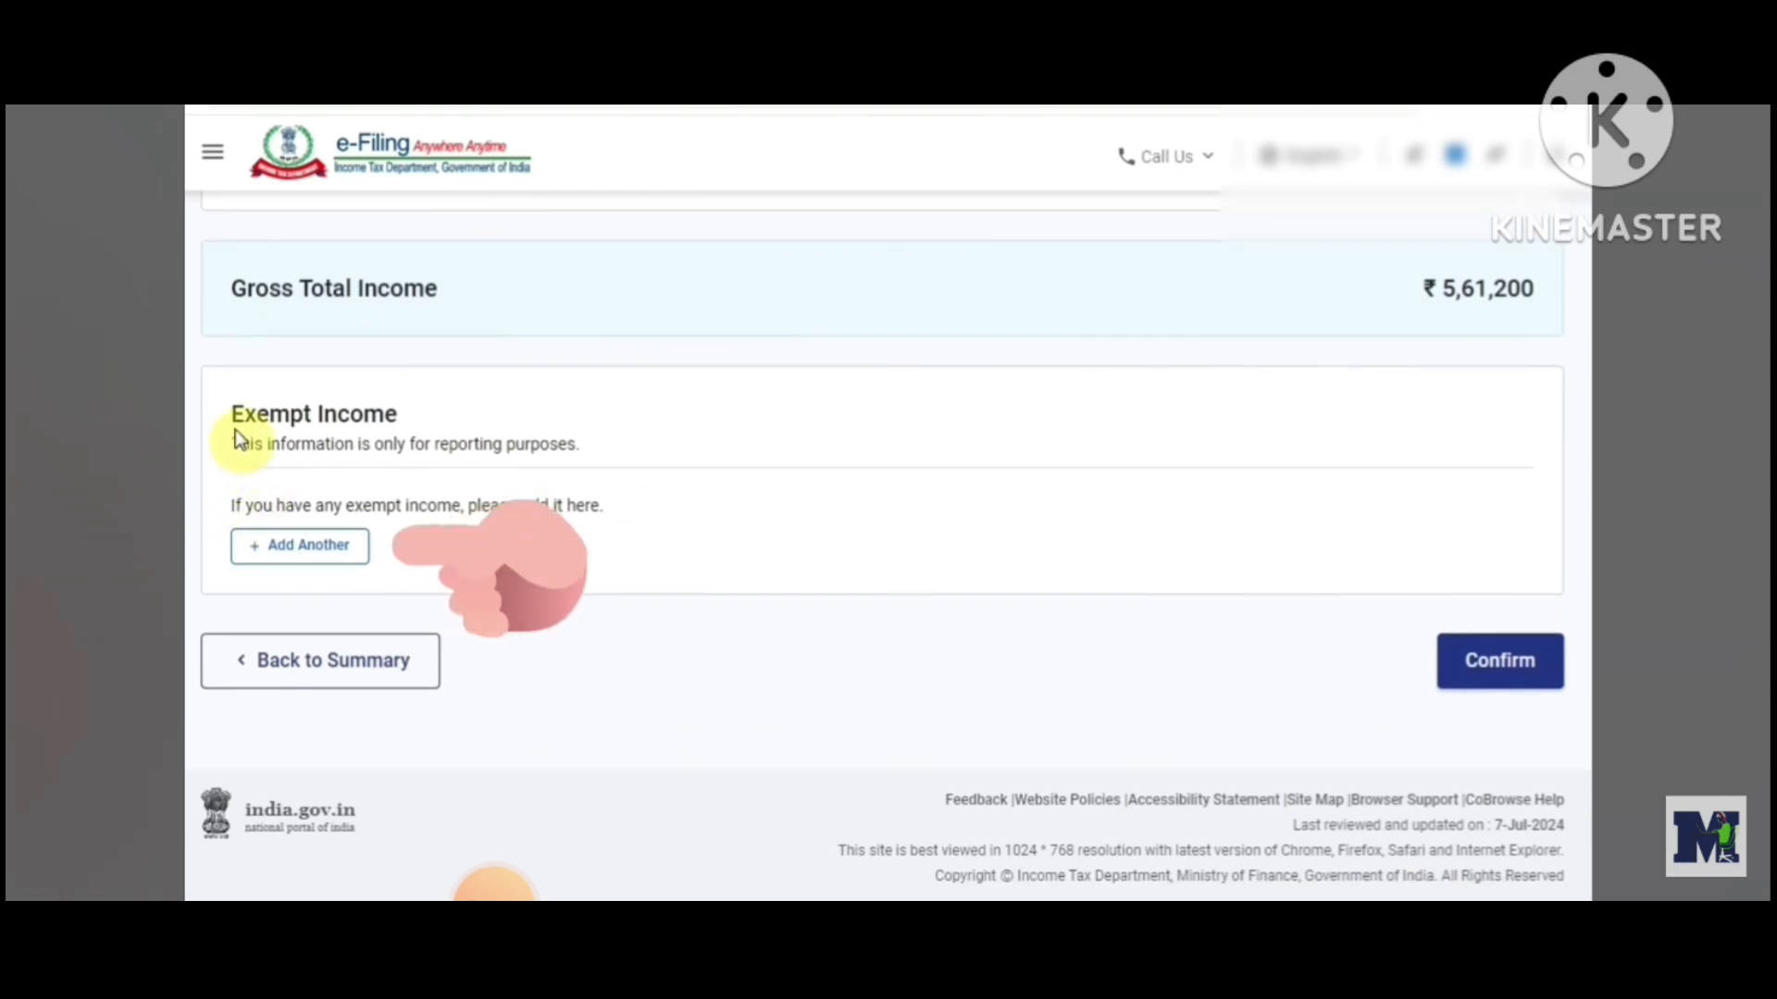
{"action": "left_click_drag", "start_coordinate": [236, 424], "coordinate": [406, 435]}
{"action": "left_click", "coordinate": [408, 437]}
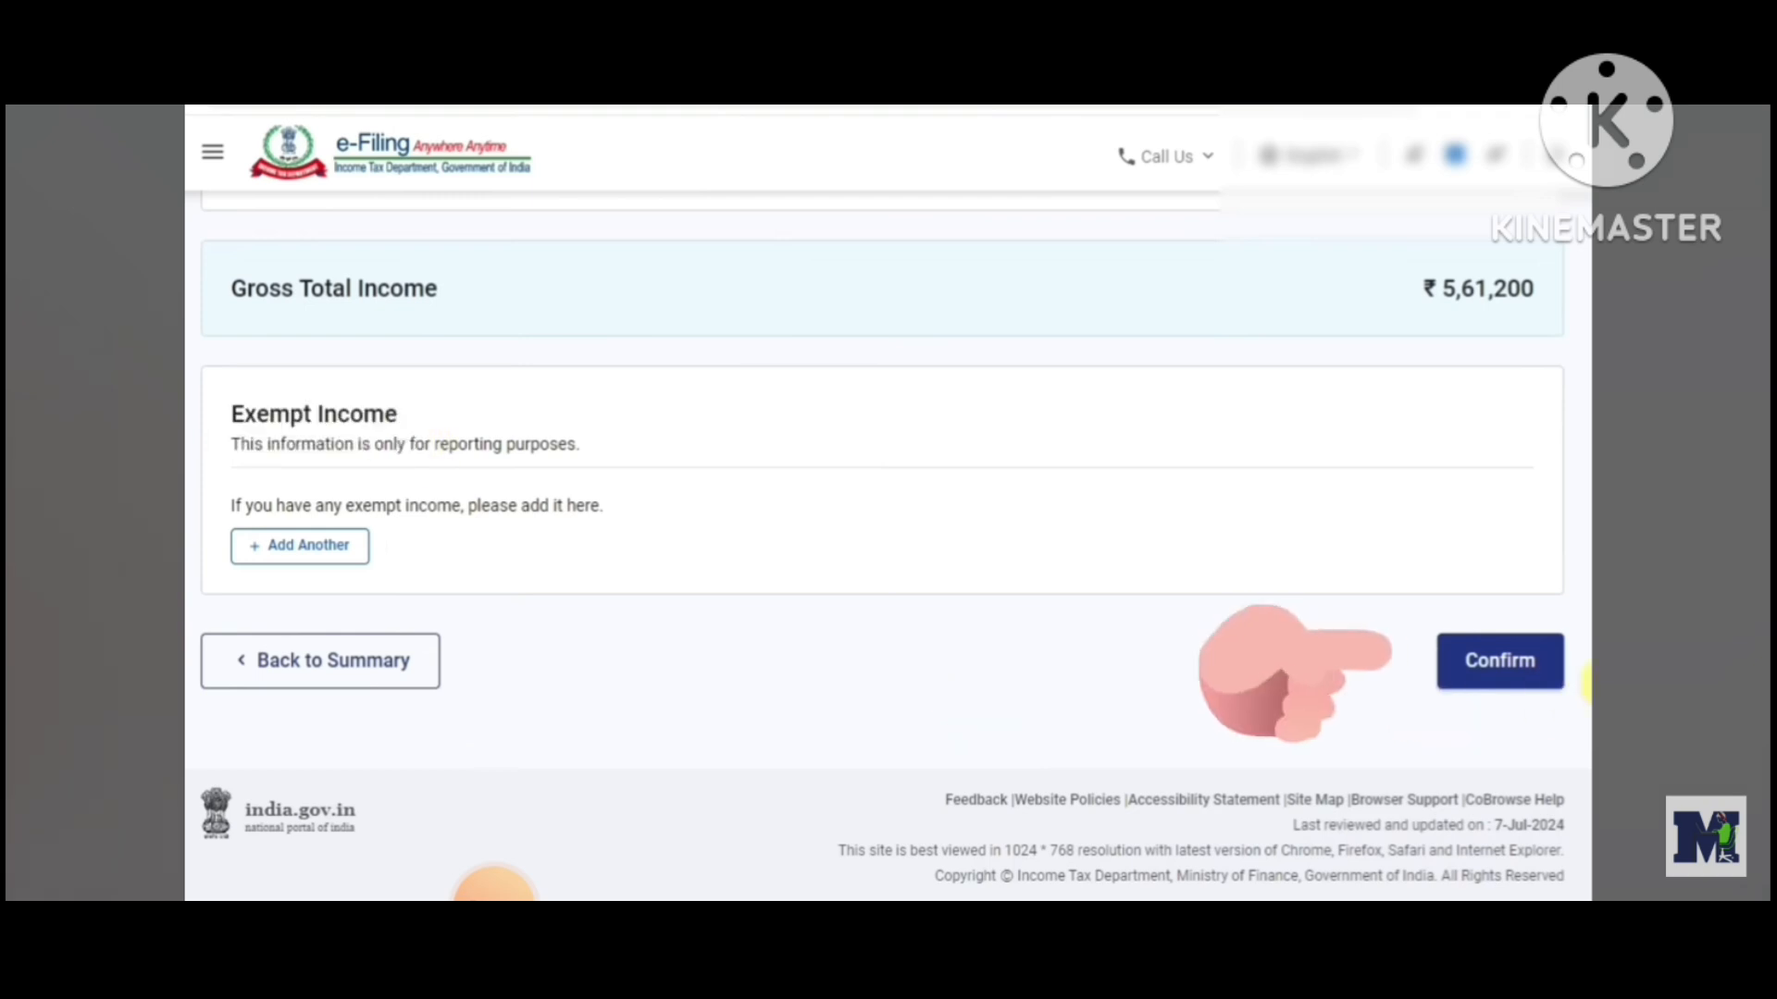
{"action": "left_click", "coordinate": [1520, 676]}
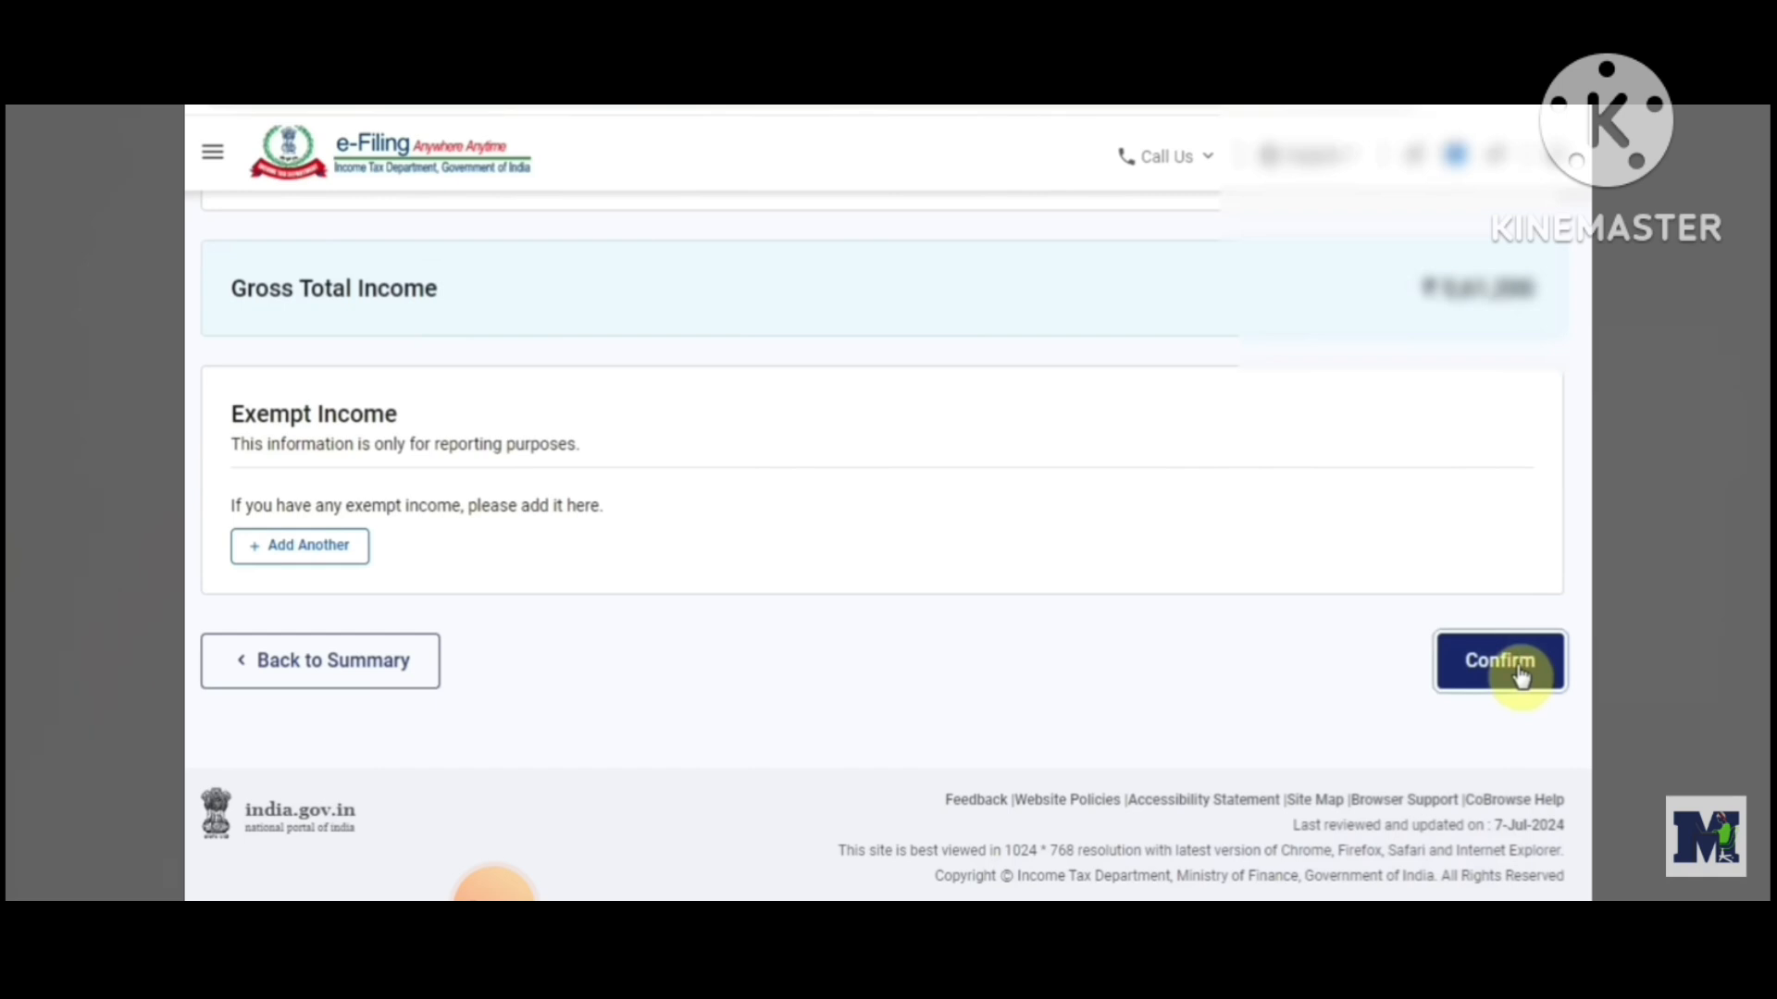
{"action": "scroll", "coordinate": [881, 546], "scroll_direction": "down", "scroll_amount": 1}
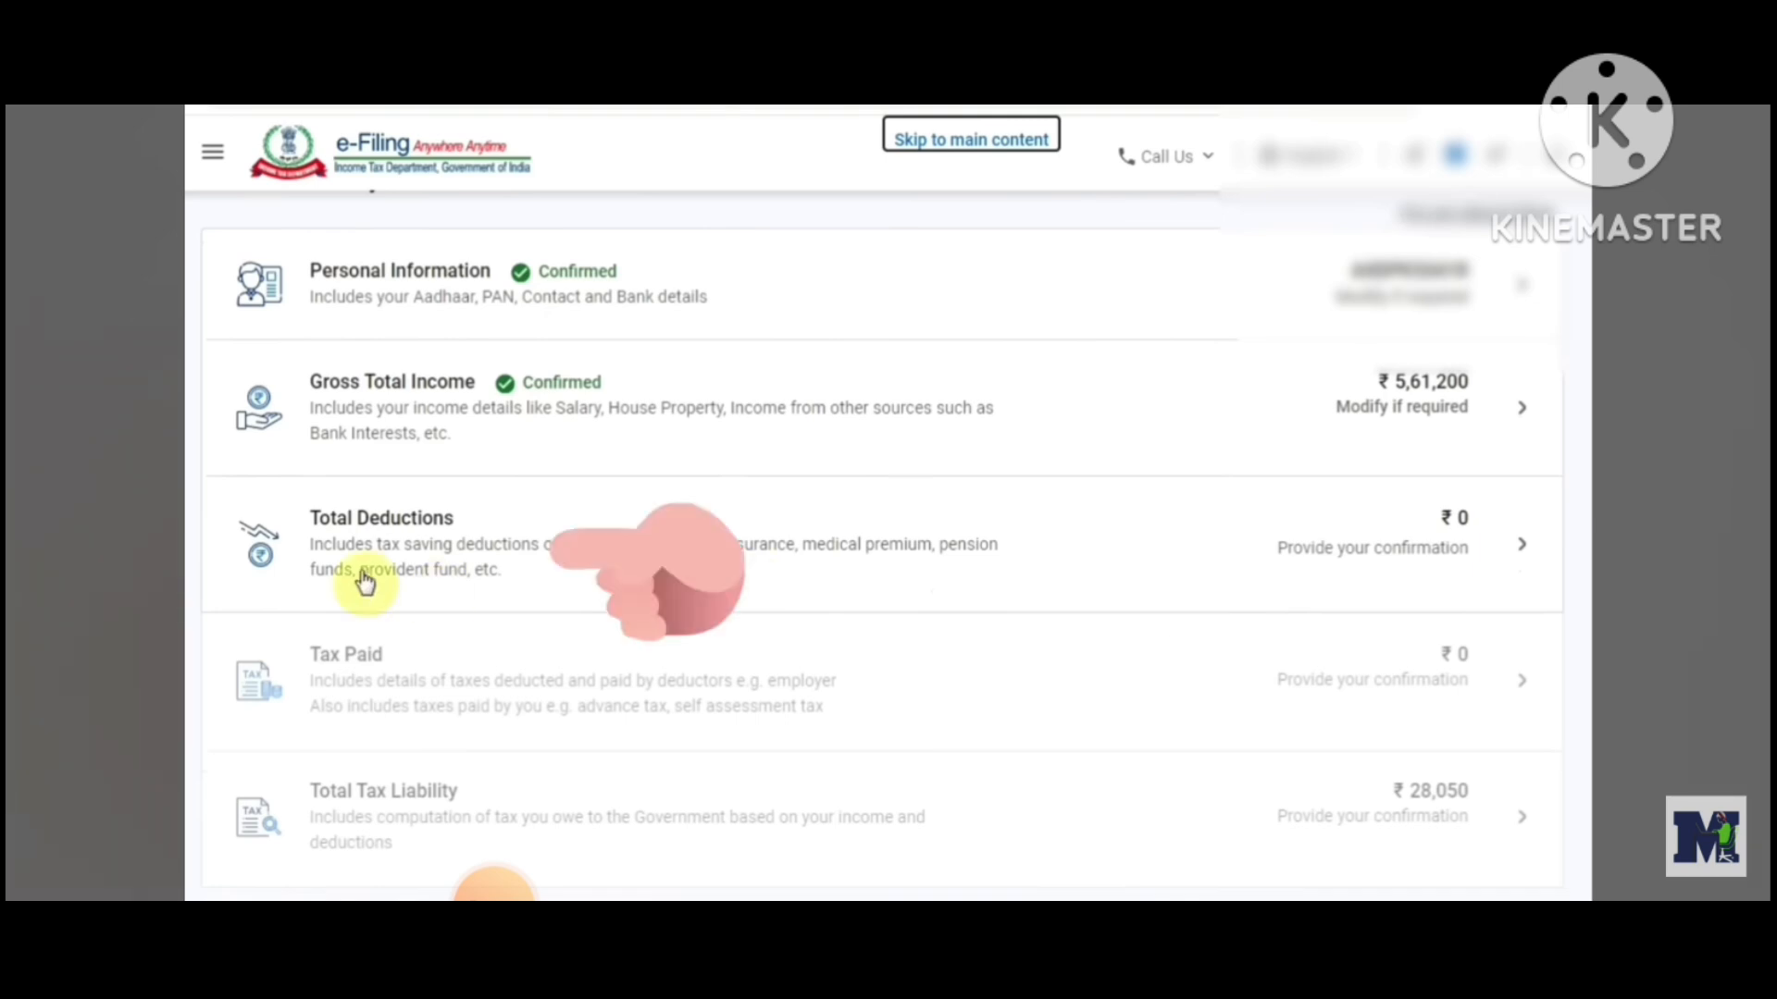
Open the Total Deductions section and skip the deduction eligibility questions
{"action": "left_click", "coordinate": [527, 568]}
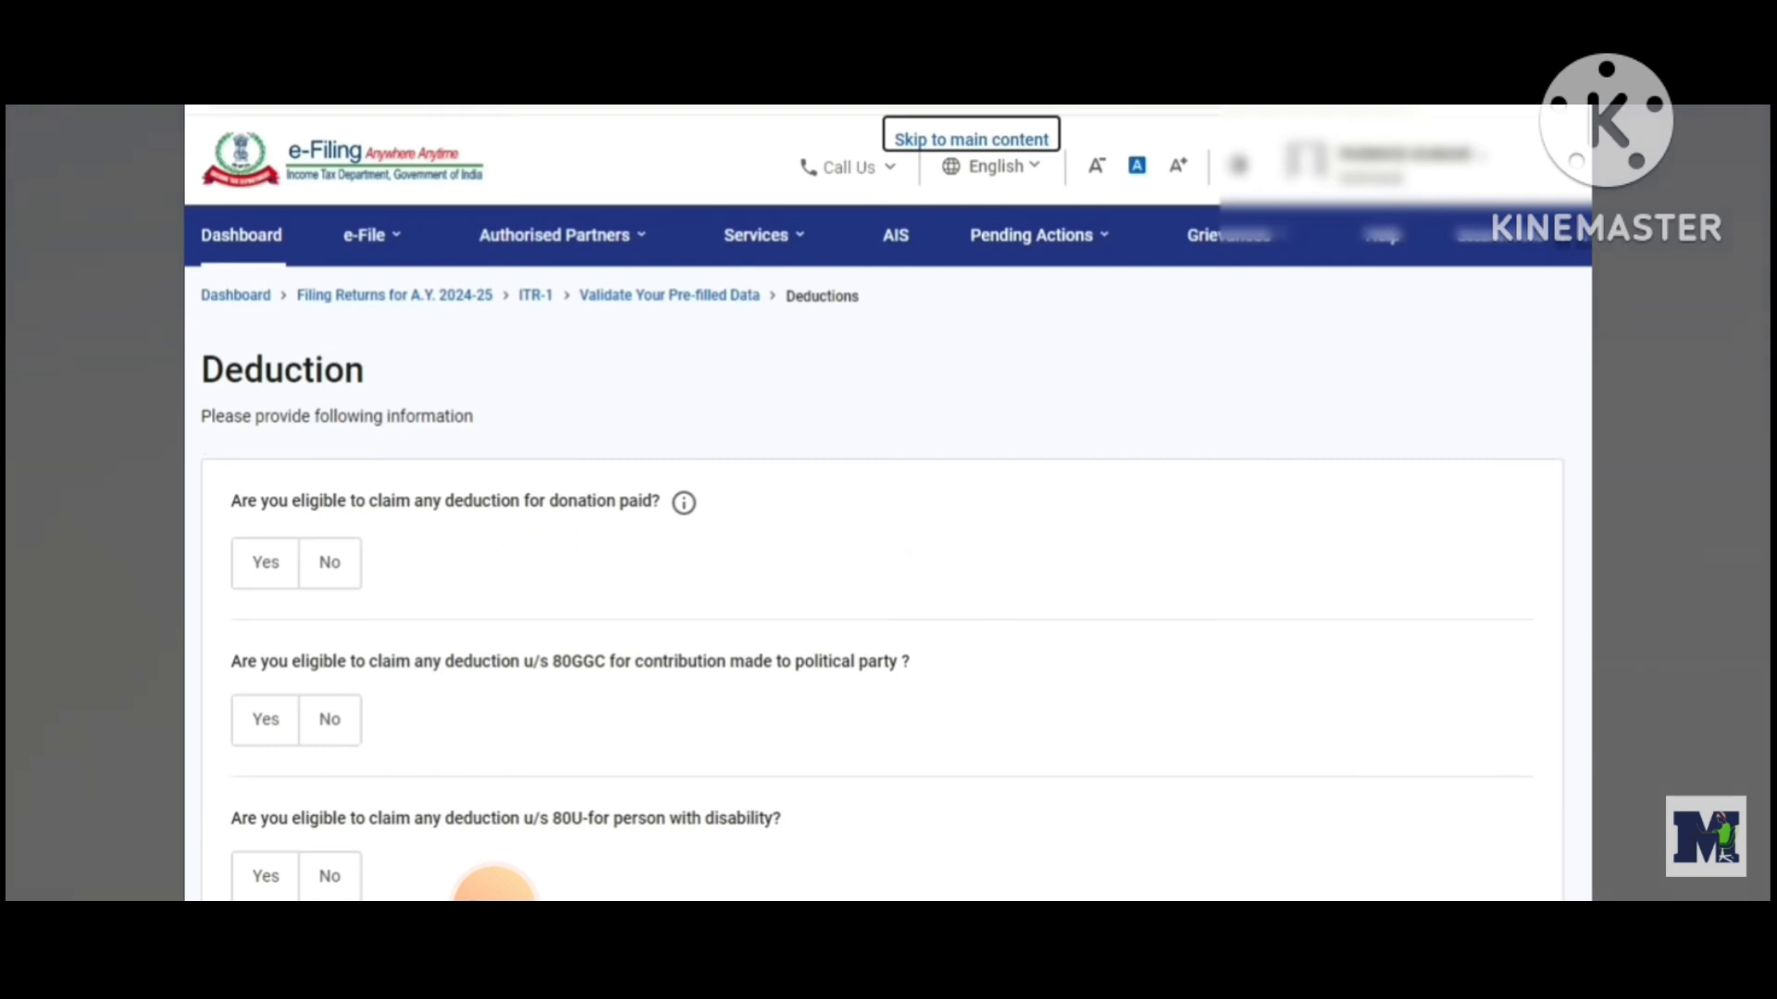
{"action": "scroll", "coordinate": [888, 555], "scroll_direction": "down", "scroll_amount": 10}
{"action": "scroll", "coordinate": [495, 889], "scroll_direction": "down", "scroll_amount": 8}
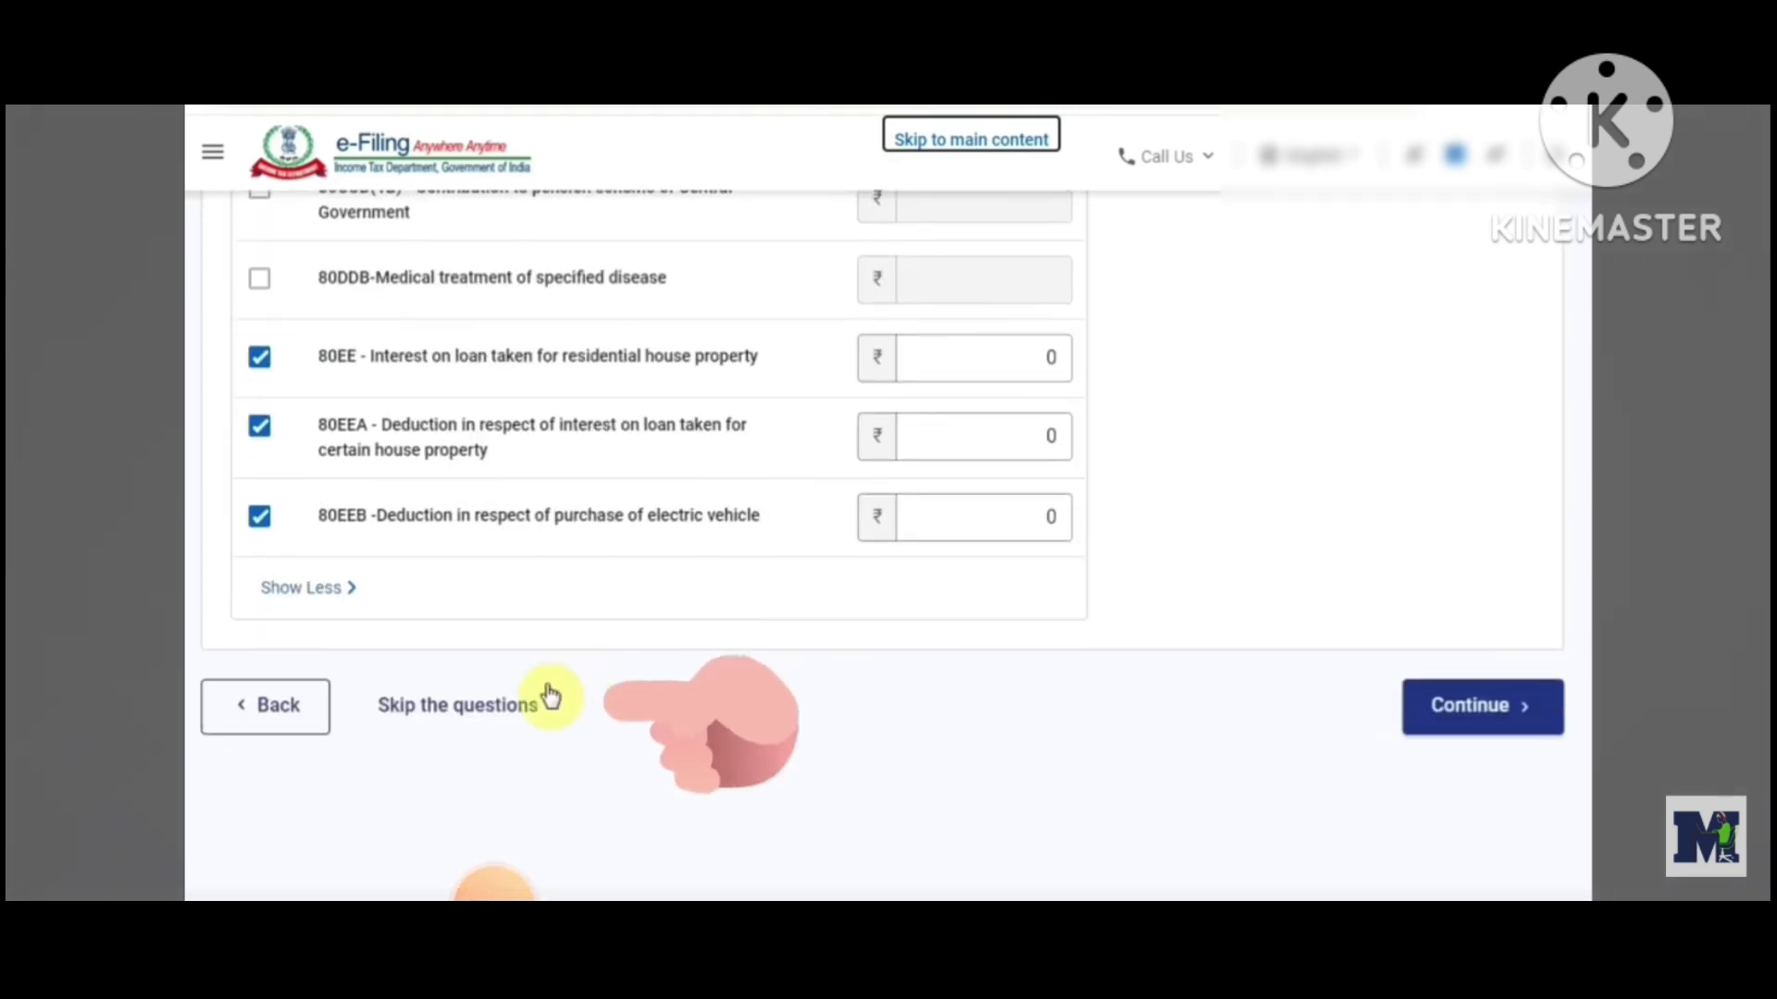
{"action": "left_click", "coordinate": [516, 718]}
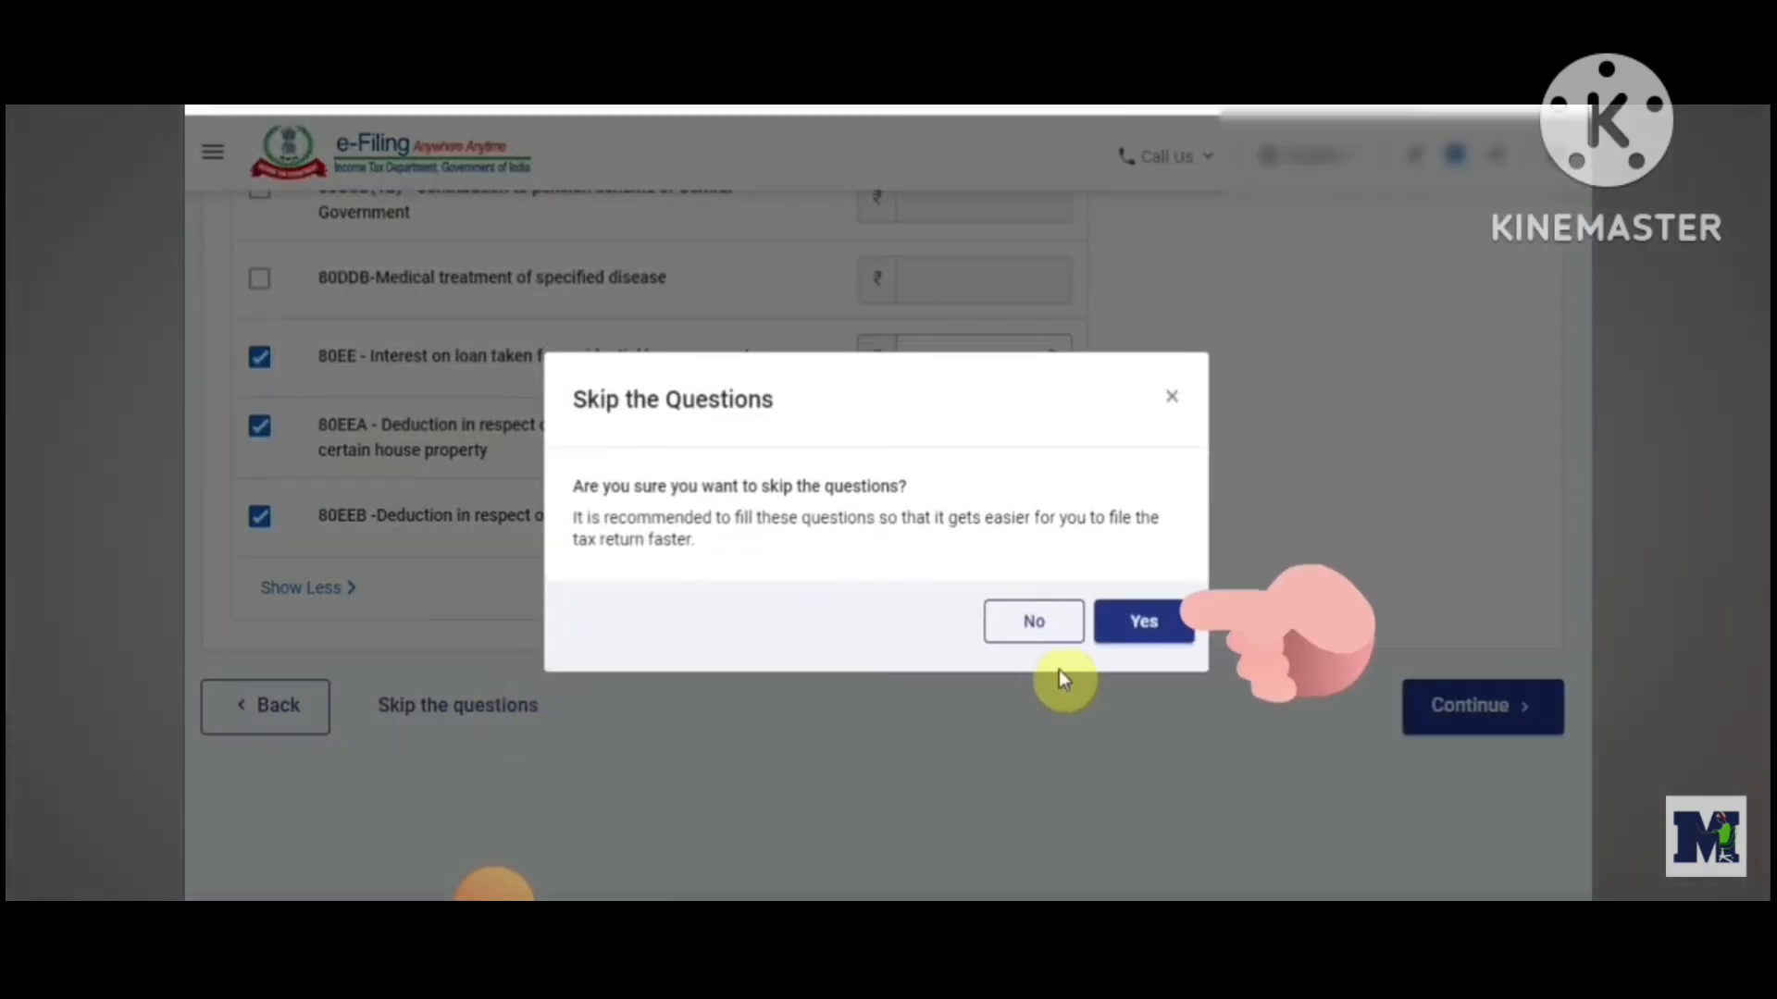
{"action": "left_click", "coordinate": [1145, 629]}
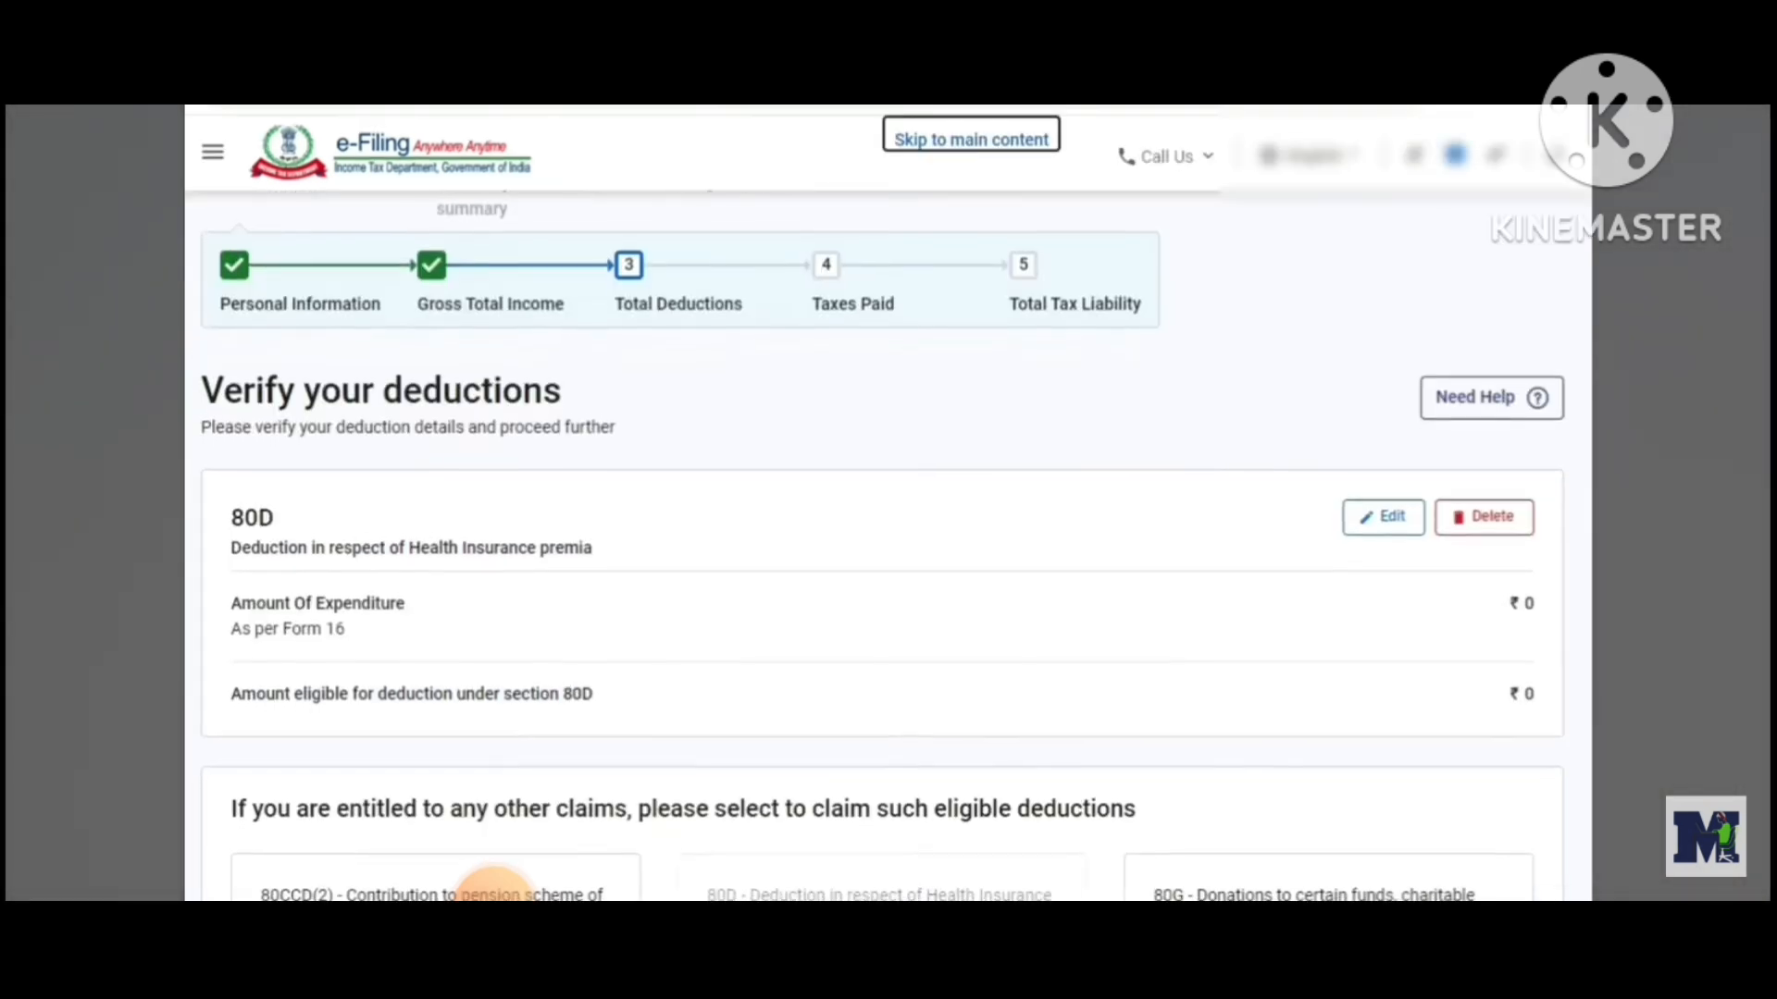
Show all deductions, select section 80C, and add the 80C deduction with its pre-filled amount
{"action": "scroll", "coordinate": [494, 883], "scroll_direction": "down", "scroll_amount": 5}
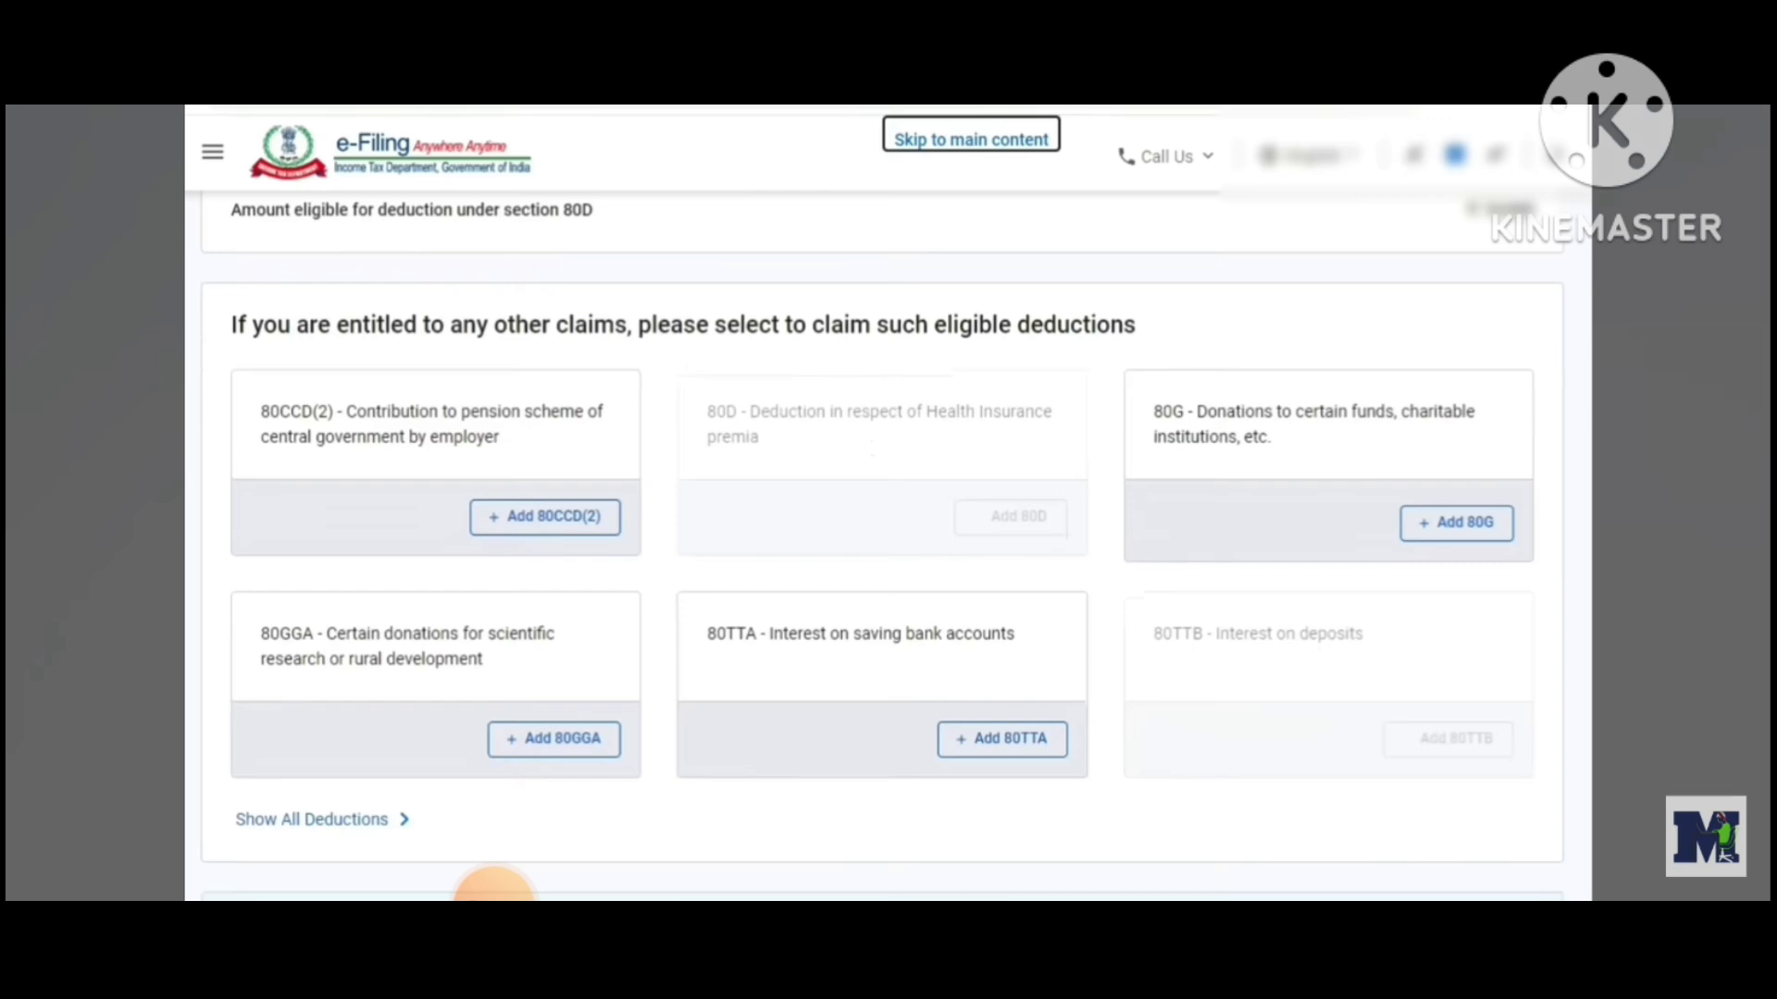
{"action": "scroll", "coordinate": [727, 640], "scroll_direction": "down", "scroll_amount": 1}
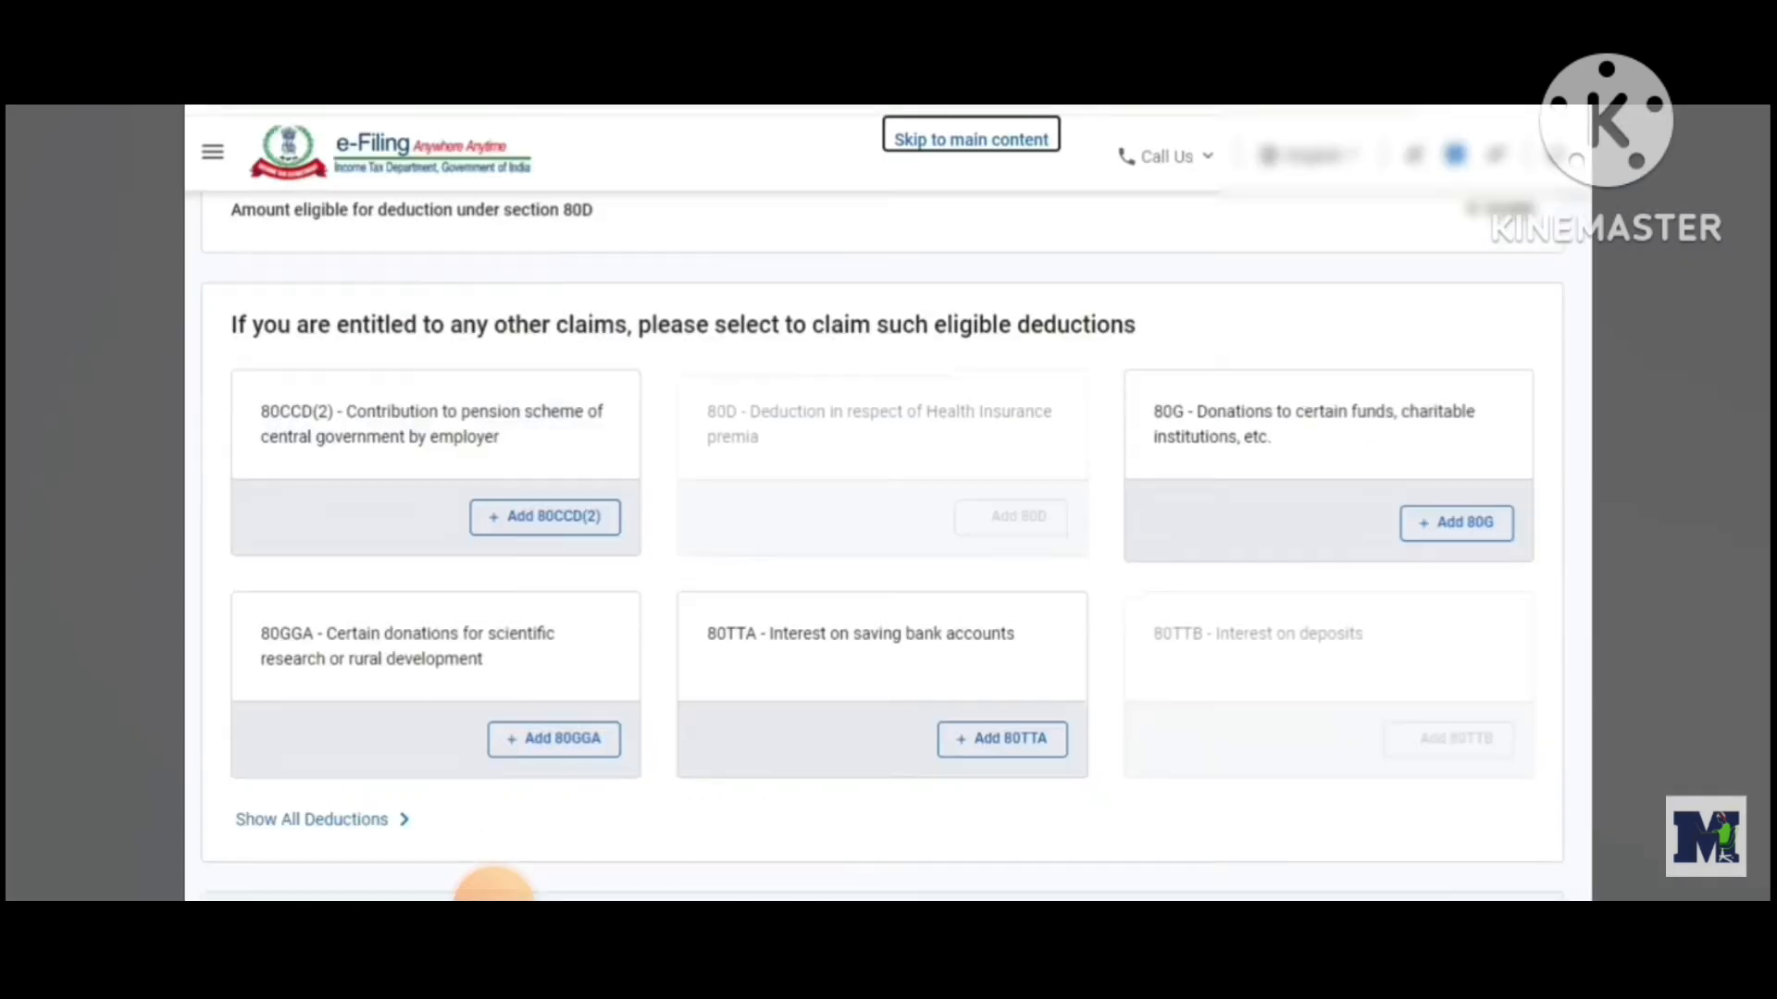
{"action": "scroll", "coordinate": [727, 640], "scroll_direction": "down", "scroll_amount": 1}
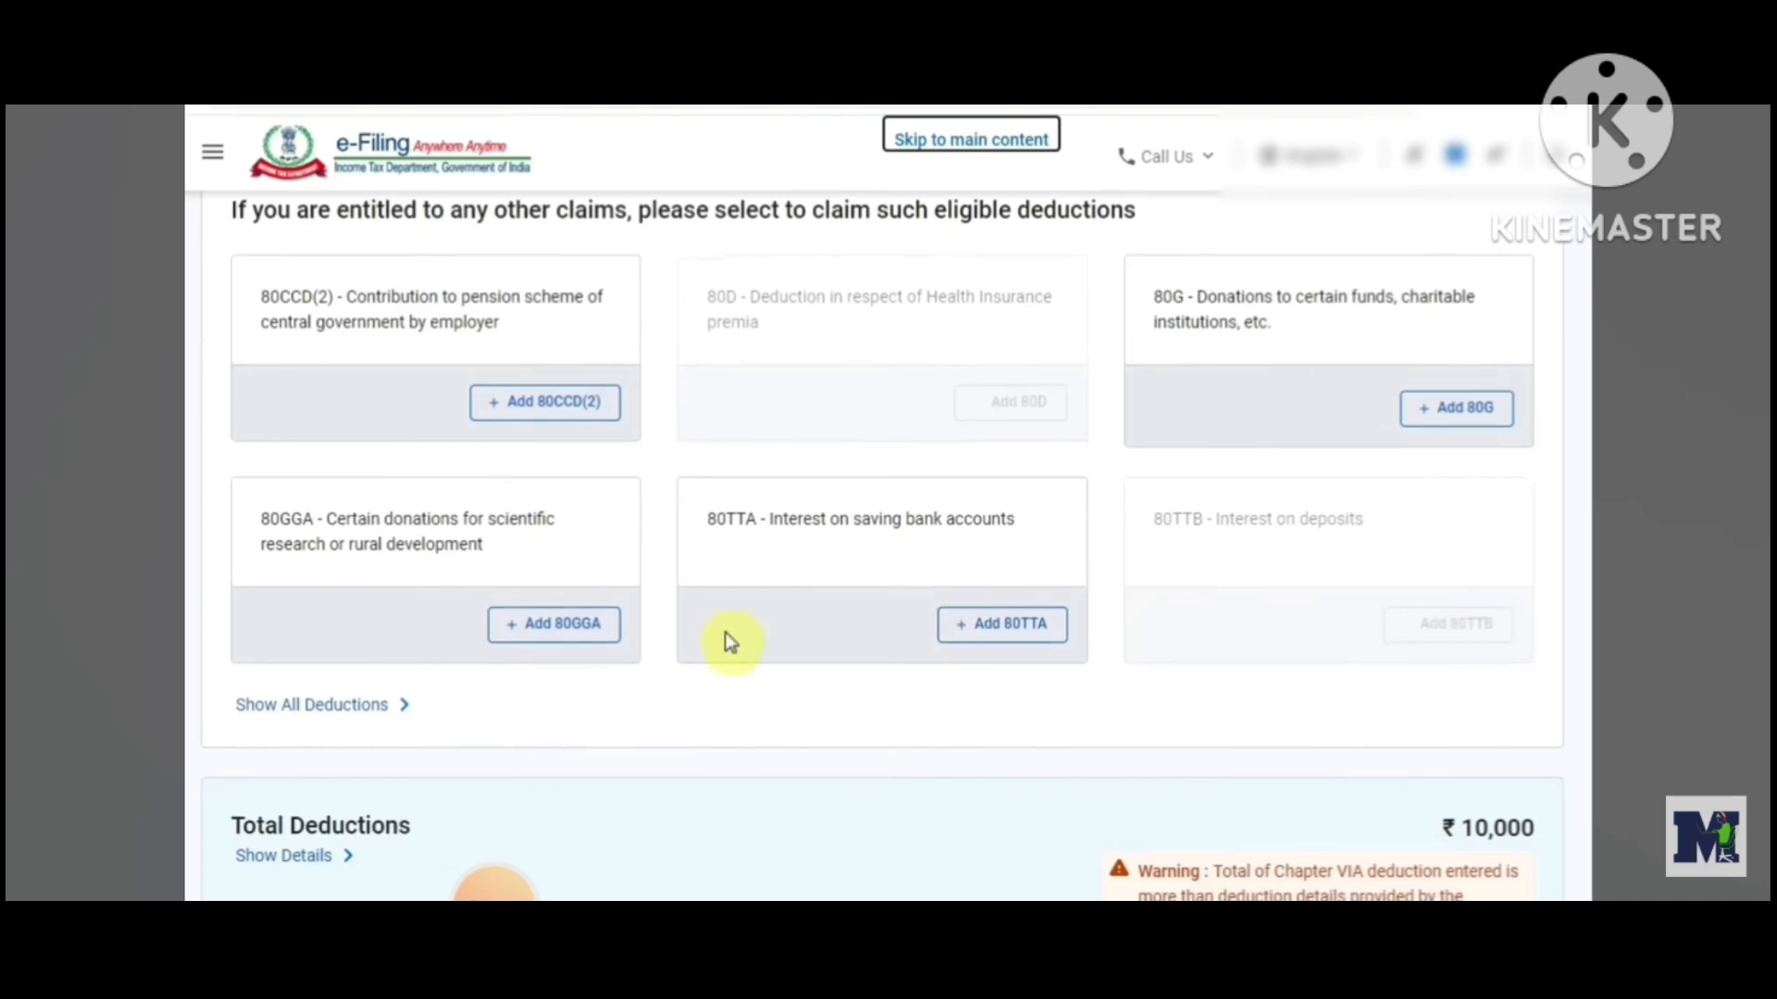
{"action": "left_click", "coordinate": [391, 719]}
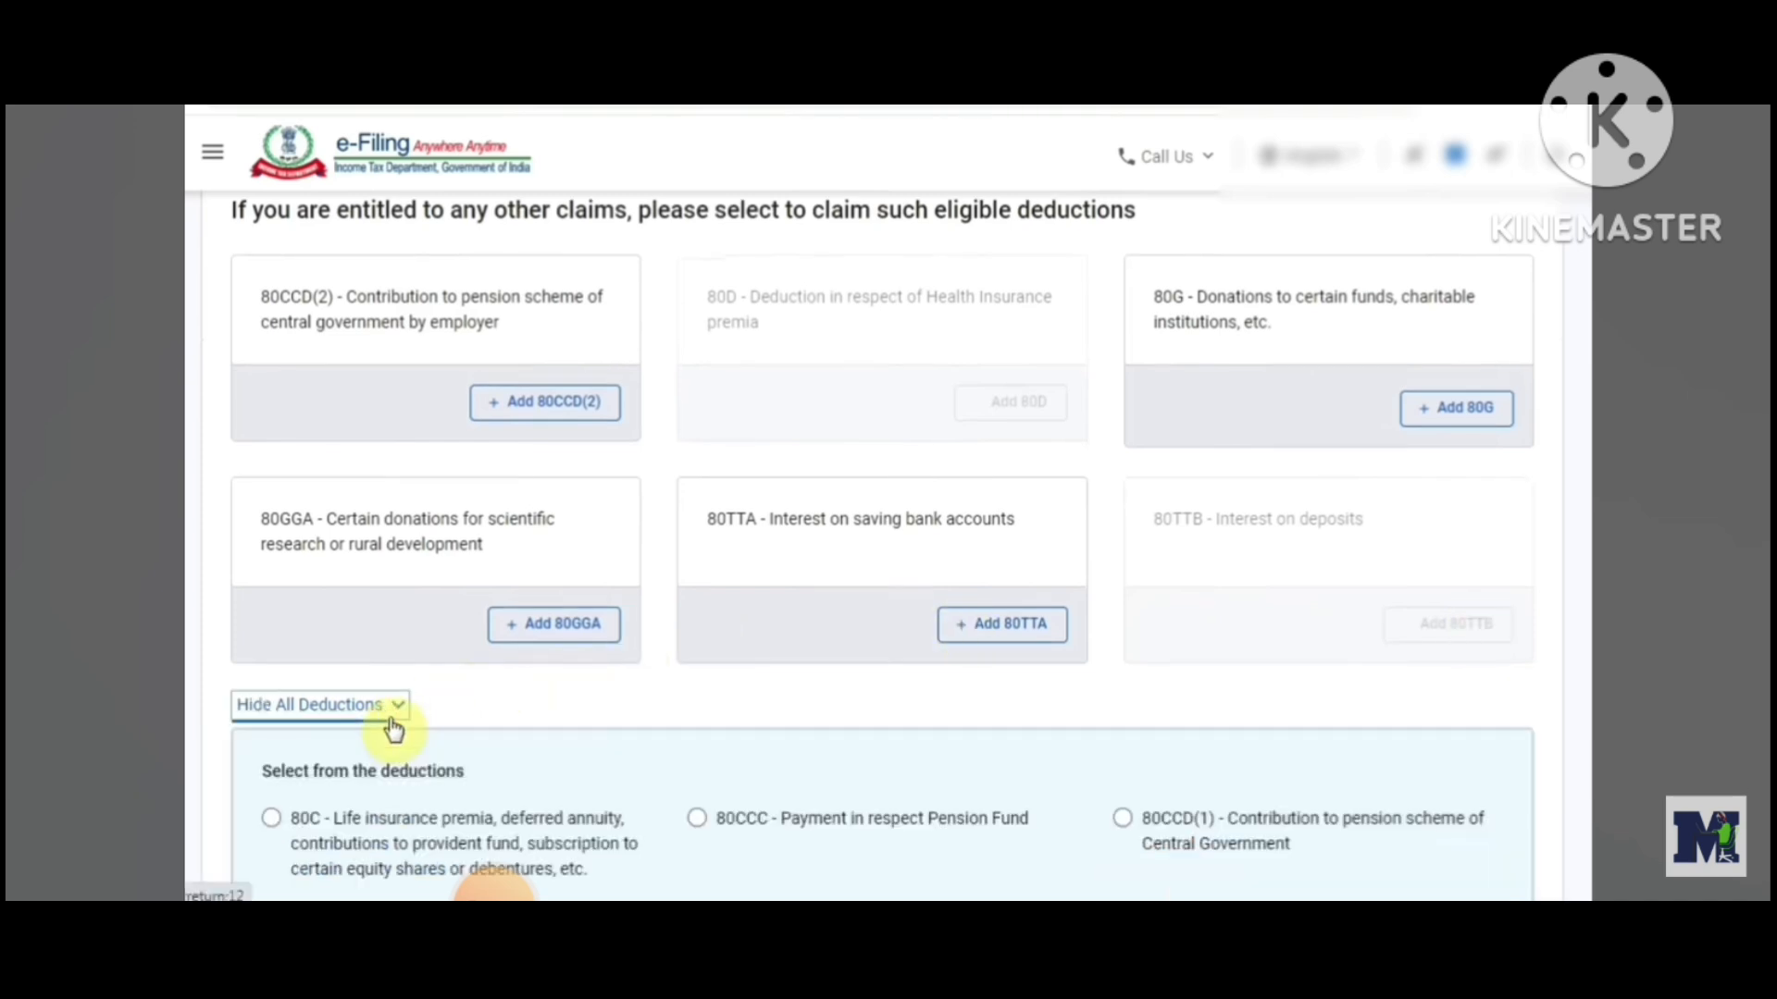
{"action": "scroll", "coordinate": [420, 580], "scroll_direction": "down", "scroll_amount": 3}
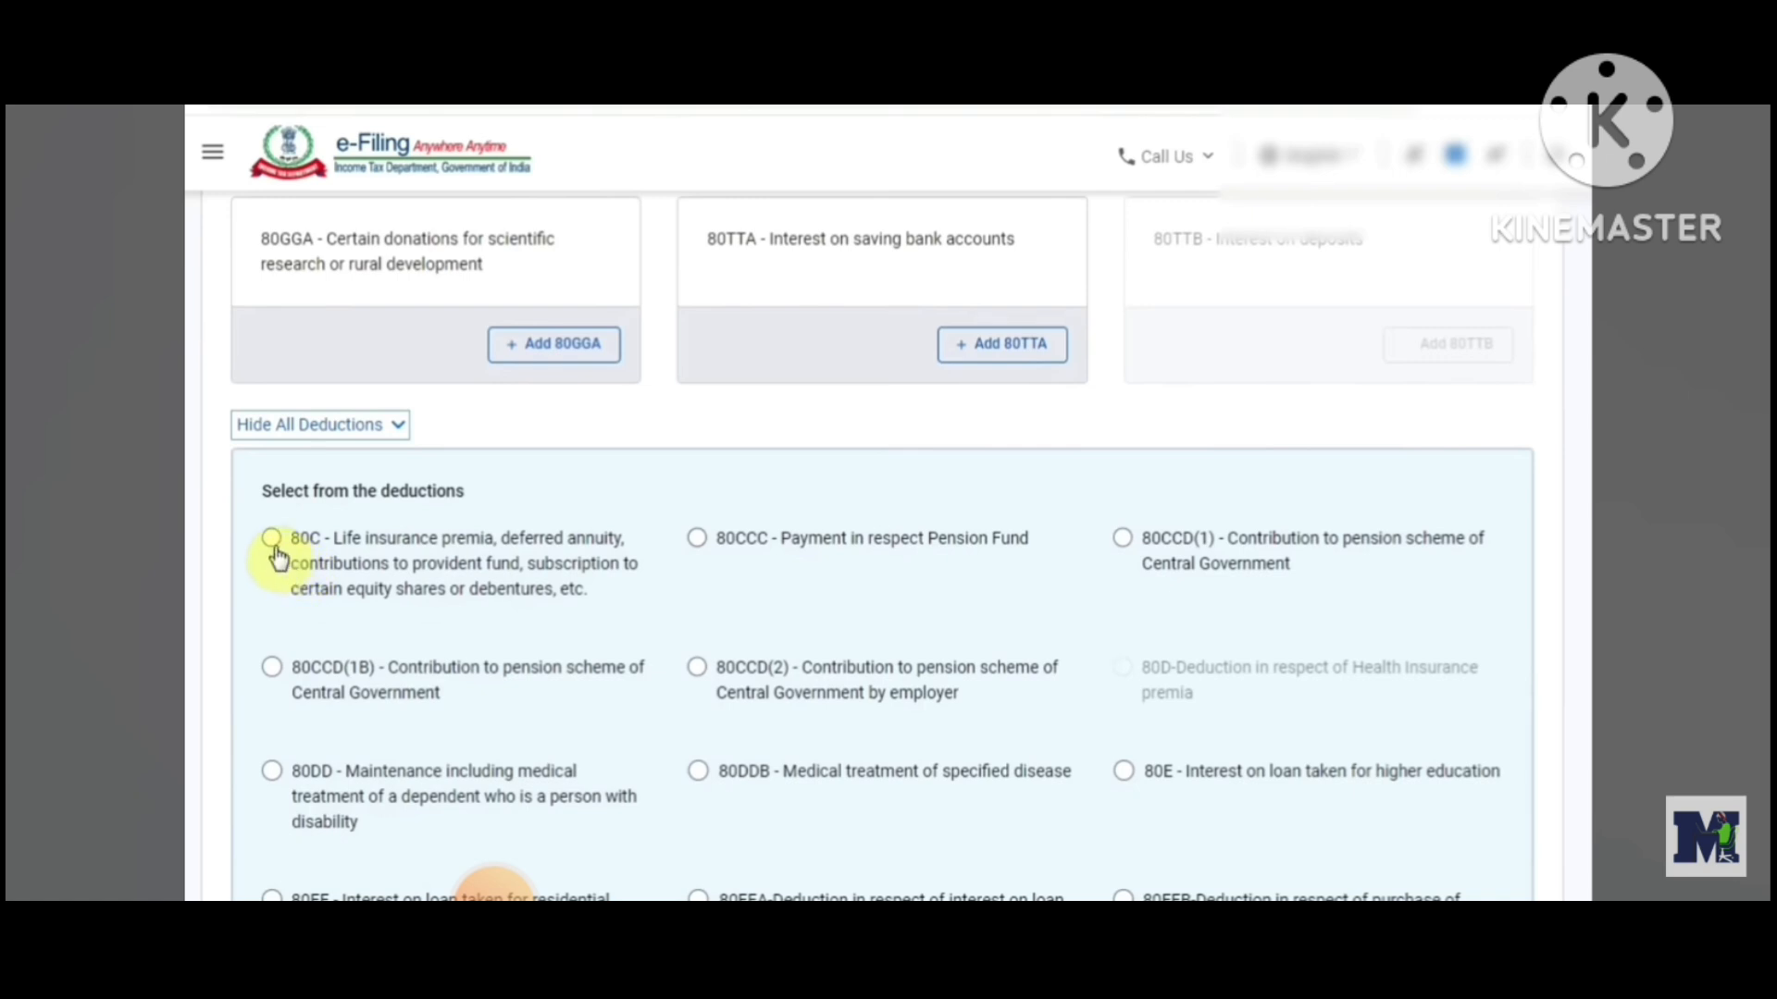
{"action": "left_click", "coordinate": [278, 553]}
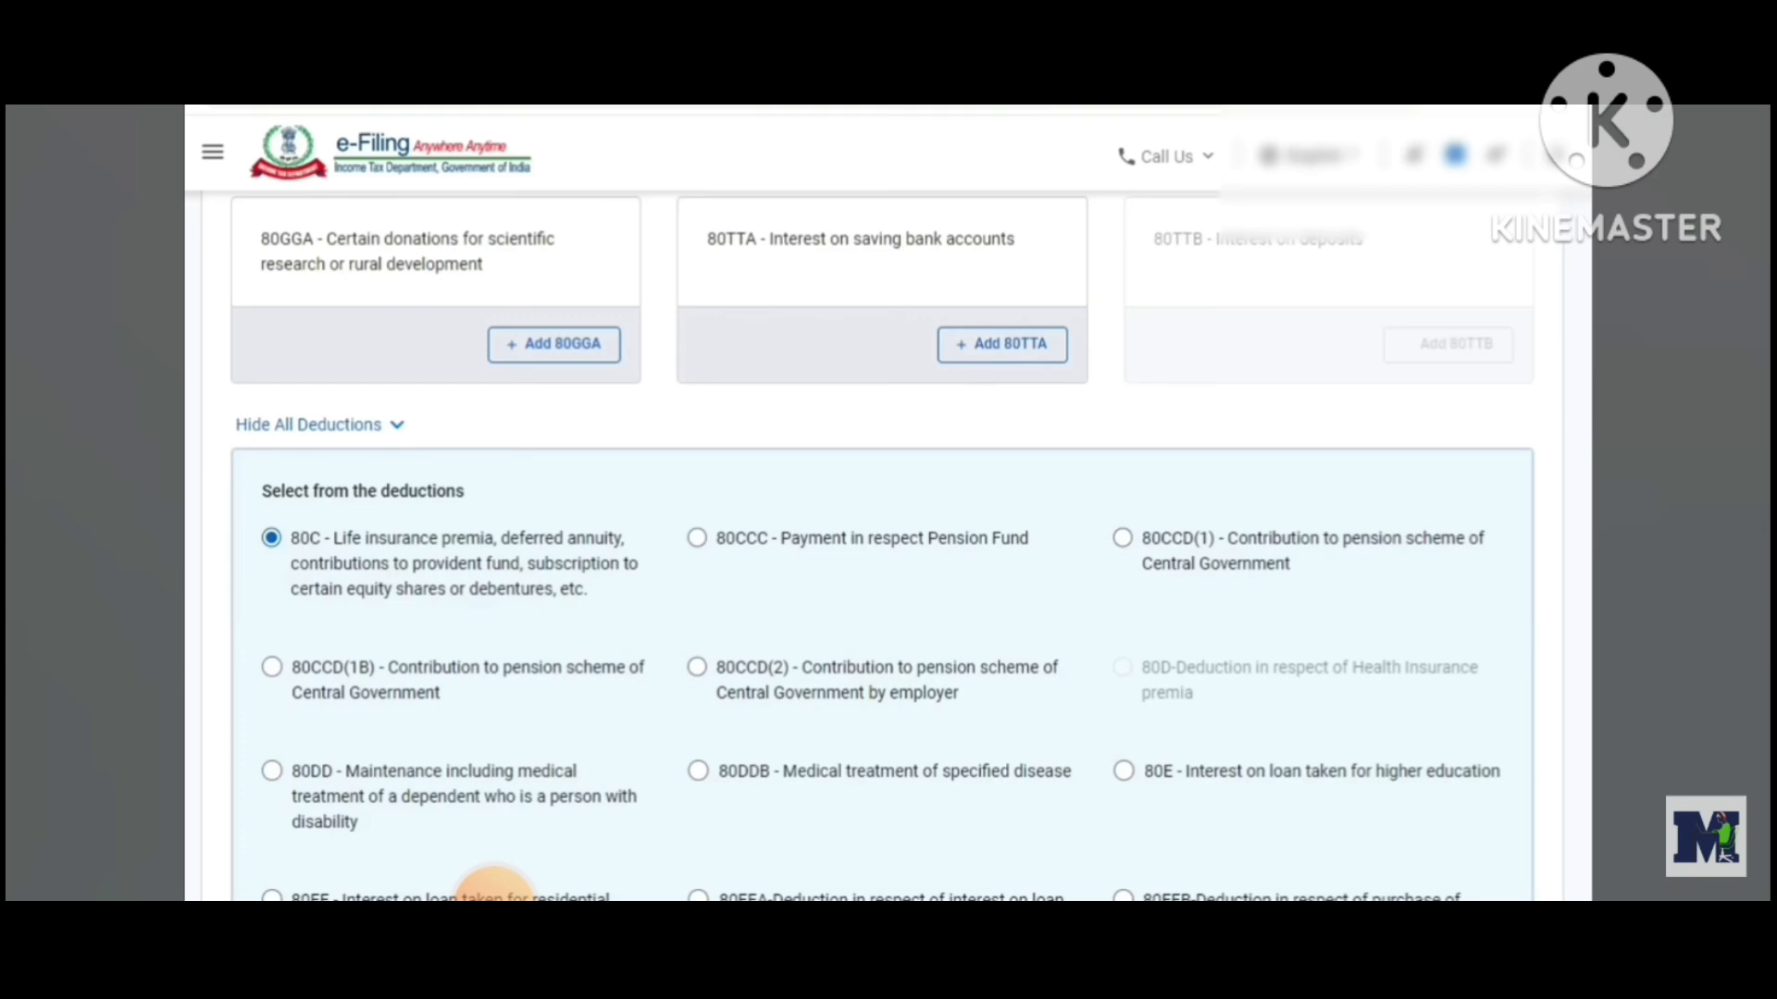
{"action": "scroll", "coordinate": [448, 585], "scroll_direction": "down", "scroll_amount": 8}
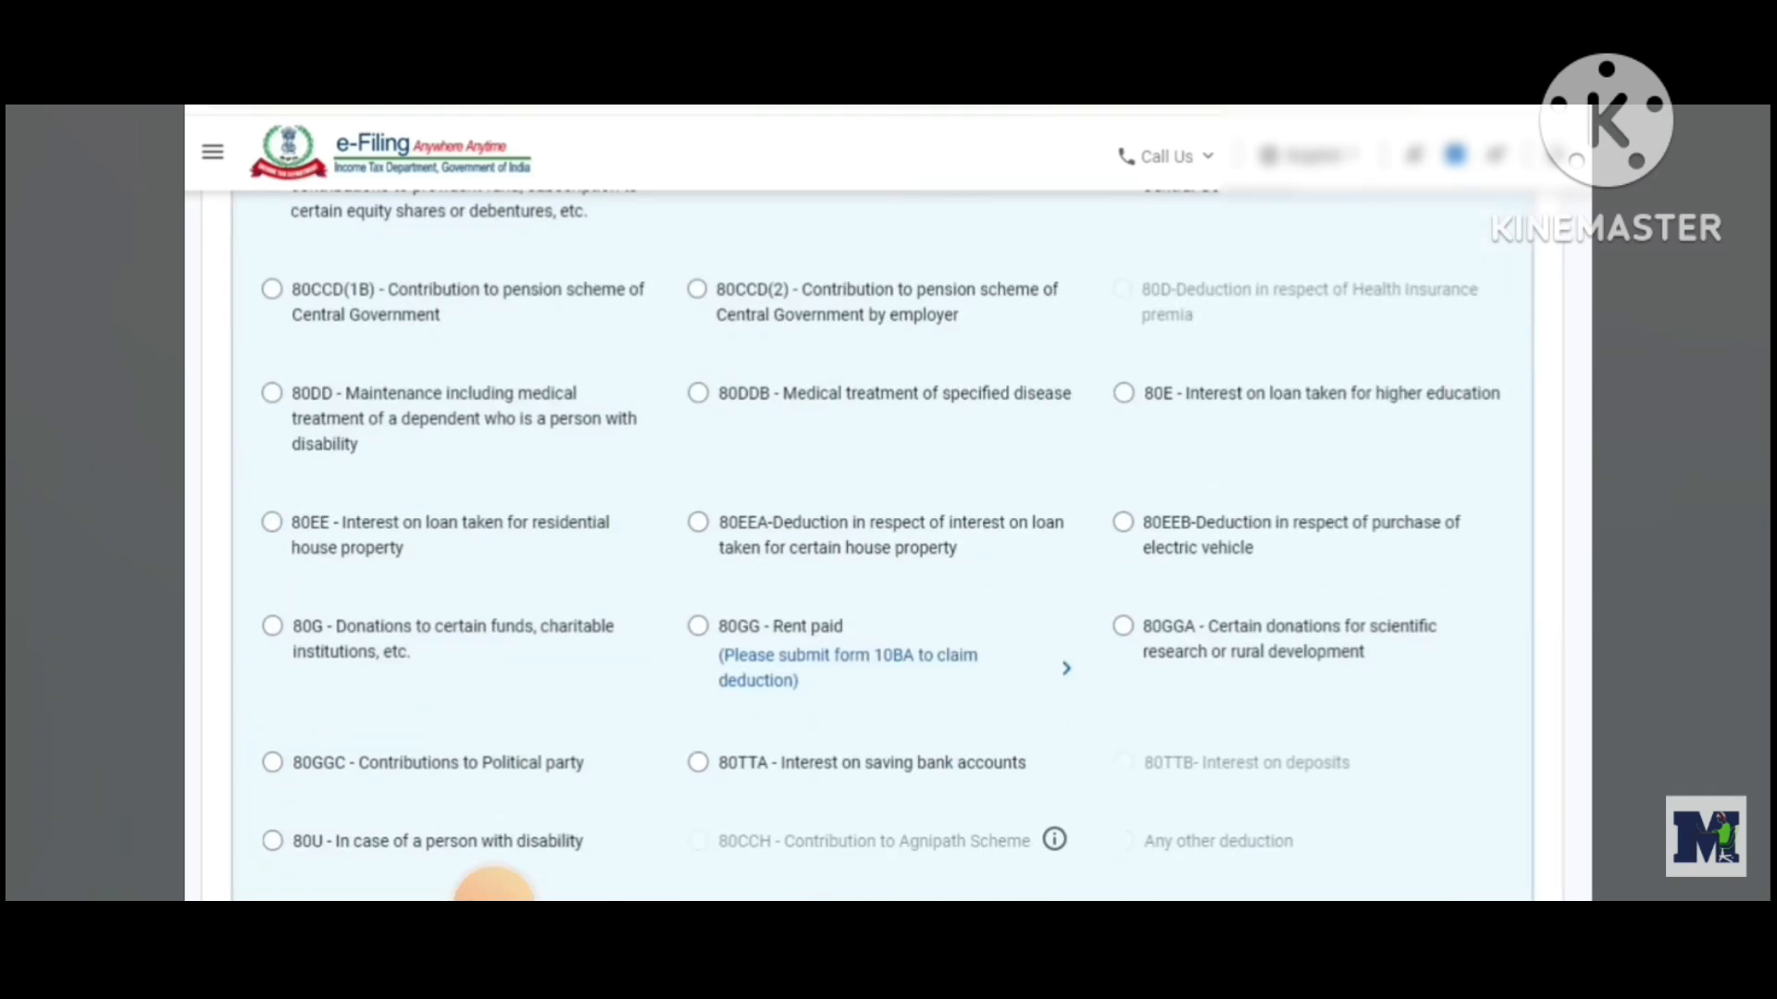
{"action": "left_click", "coordinate": [427, 611]}
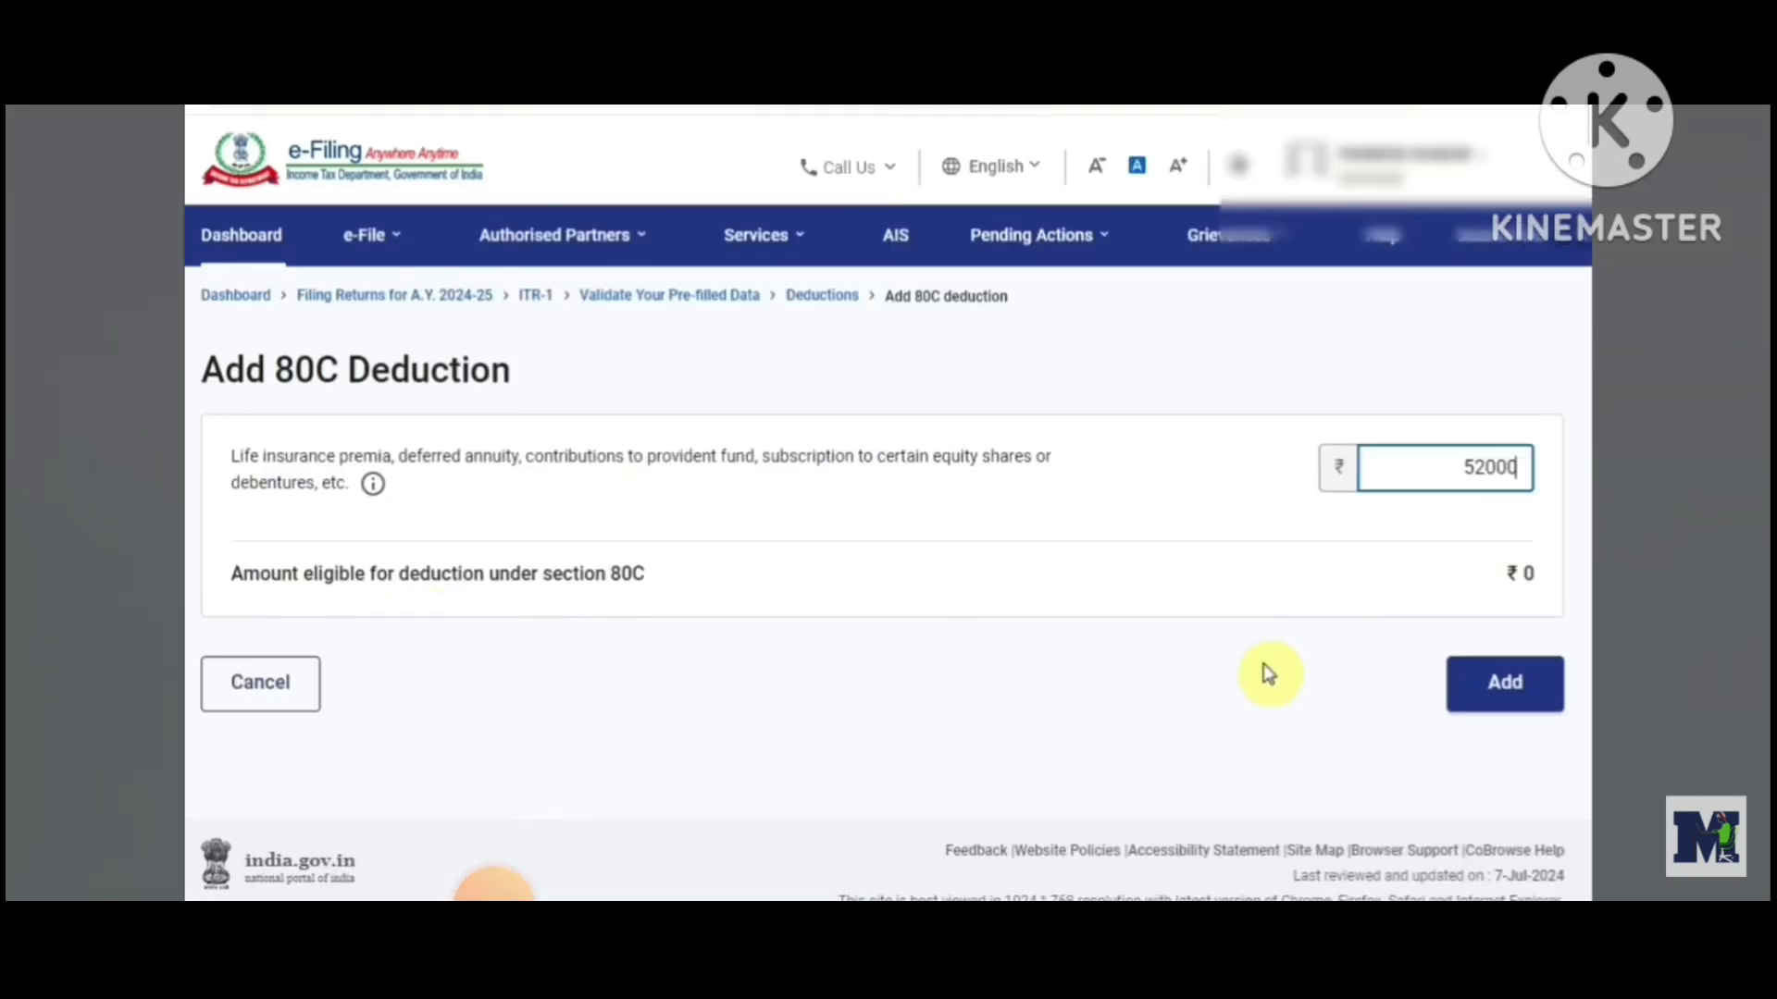
{"action": "left_click", "coordinate": [1504, 682]}
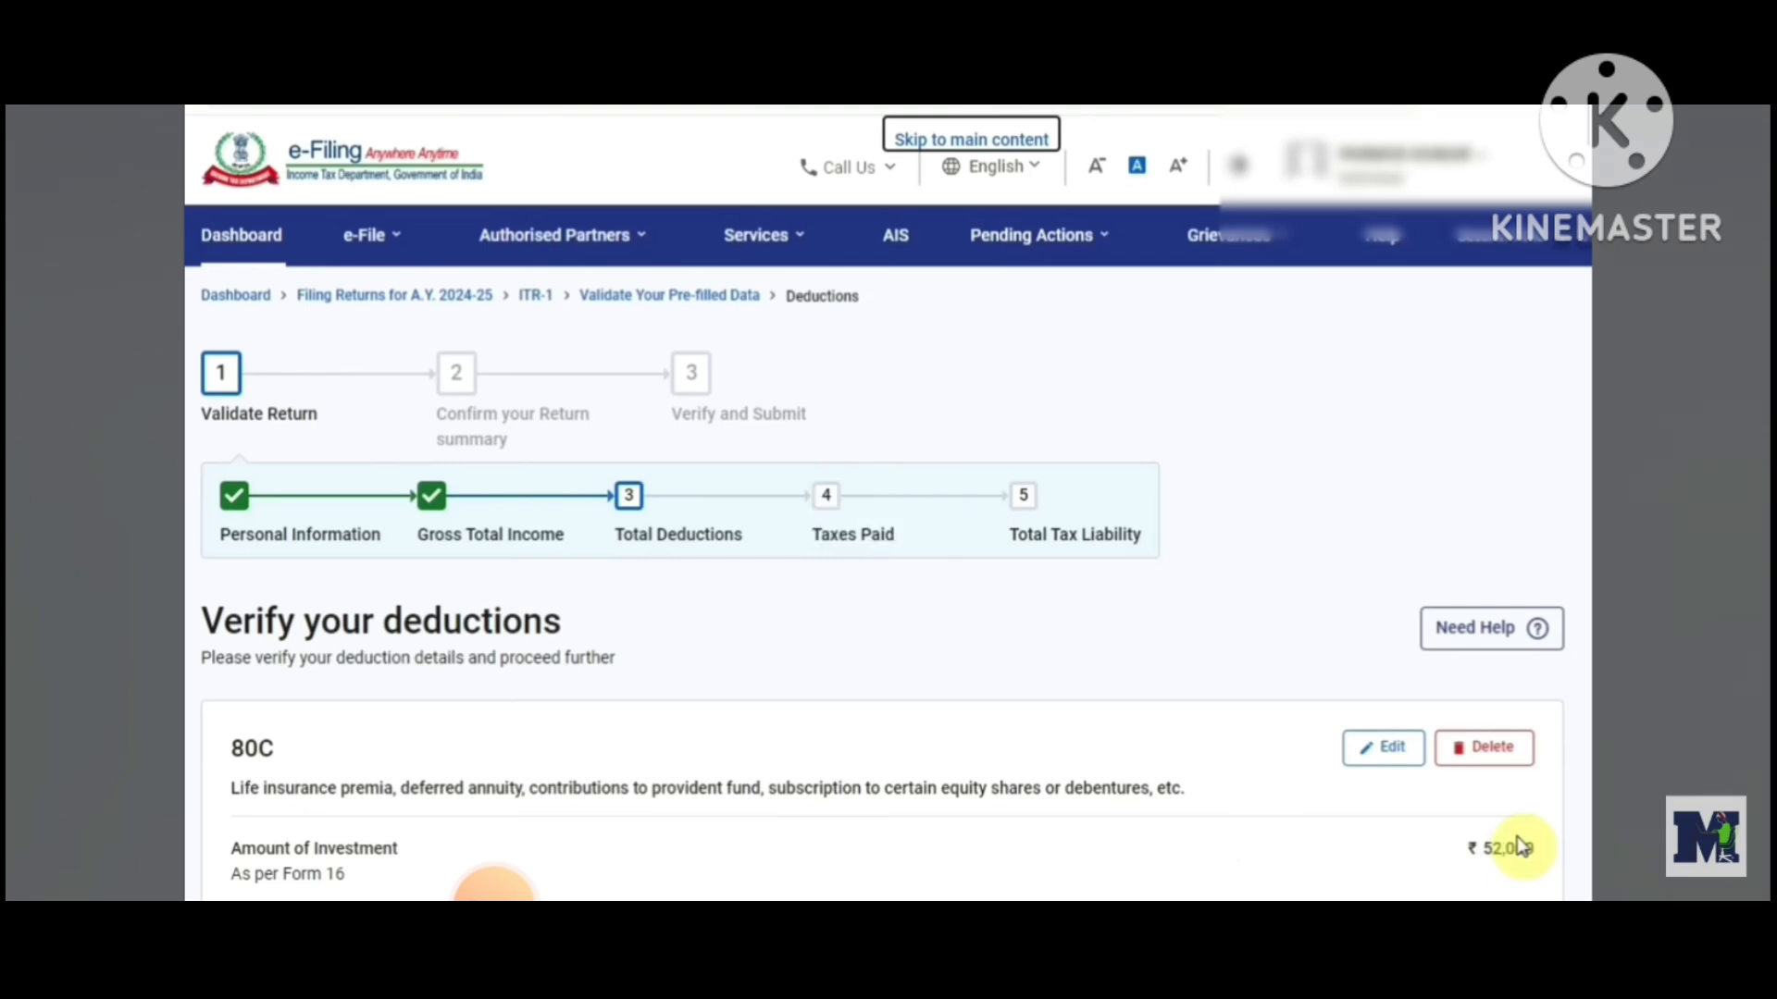
Review the 80C and 80D deduction entries and confirm the Total Deductions section
{"action": "scroll", "coordinate": [494, 888], "scroll_direction": "down", "scroll_amount": 4}
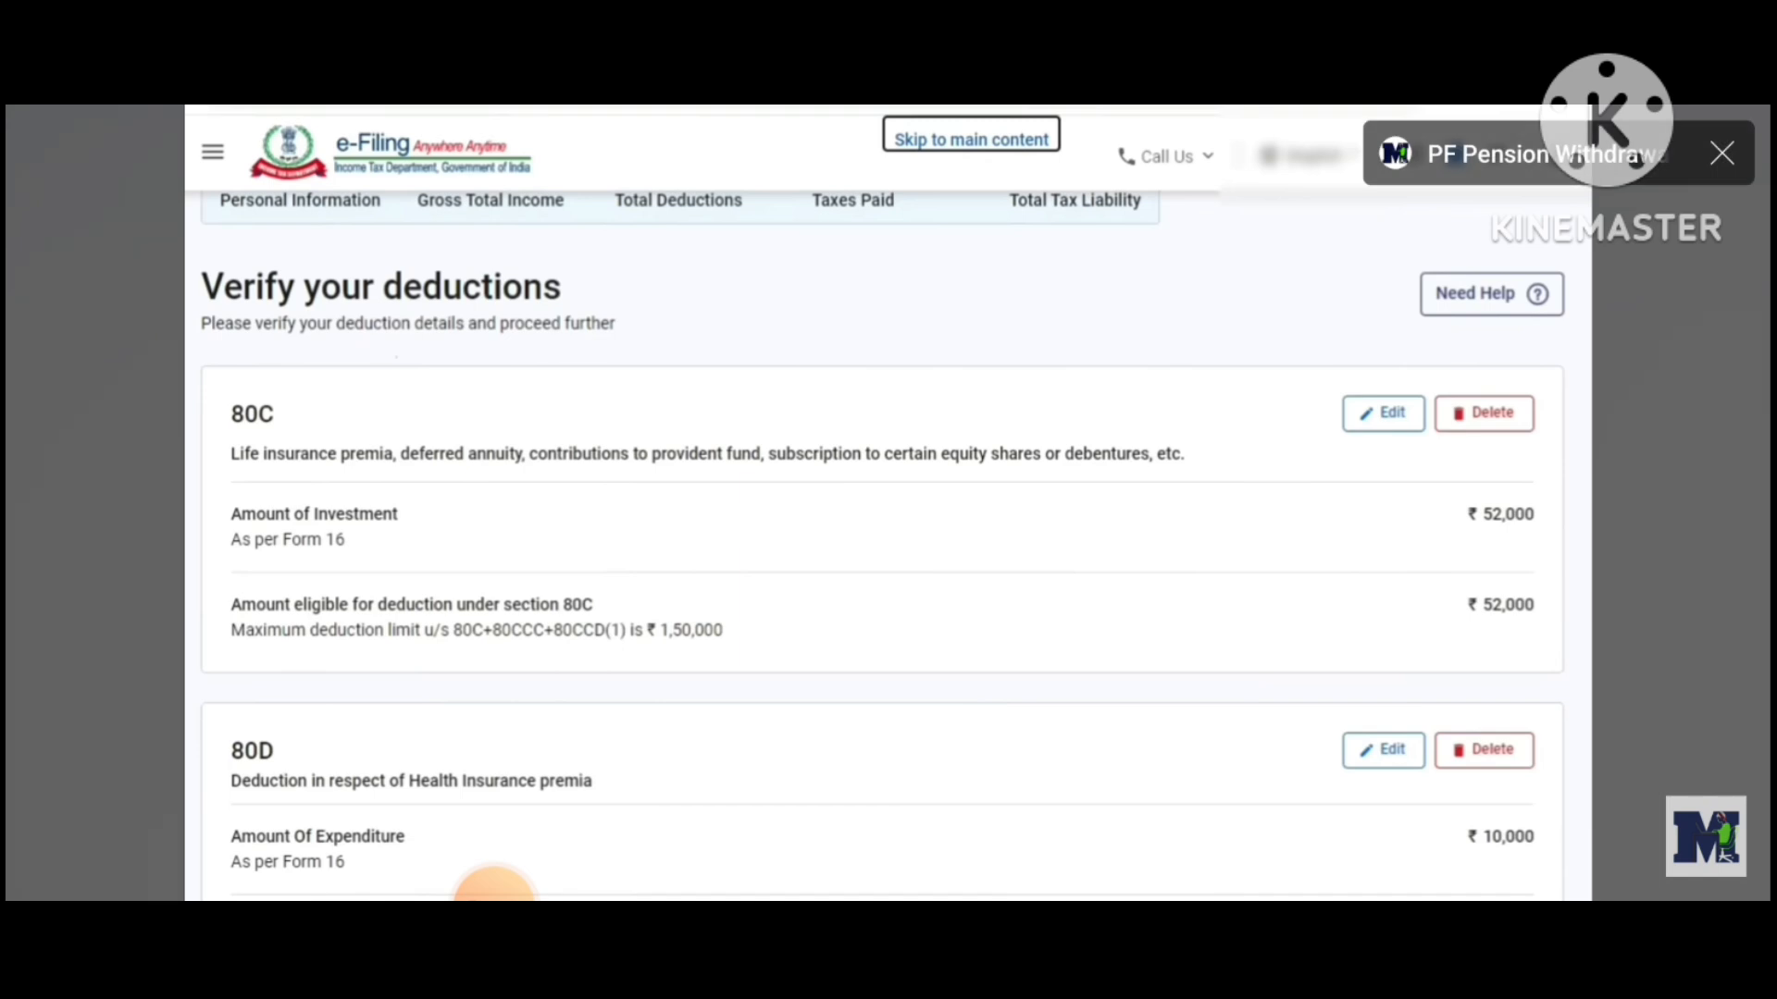
{"action": "scroll", "coordinate": [495, 888], "scroll_direction": "down", "scroll_amount": 1}
{"action": "scroll", "coordinate": [494, 889], "scroll_direction": "down", "scroll_amount": 5}
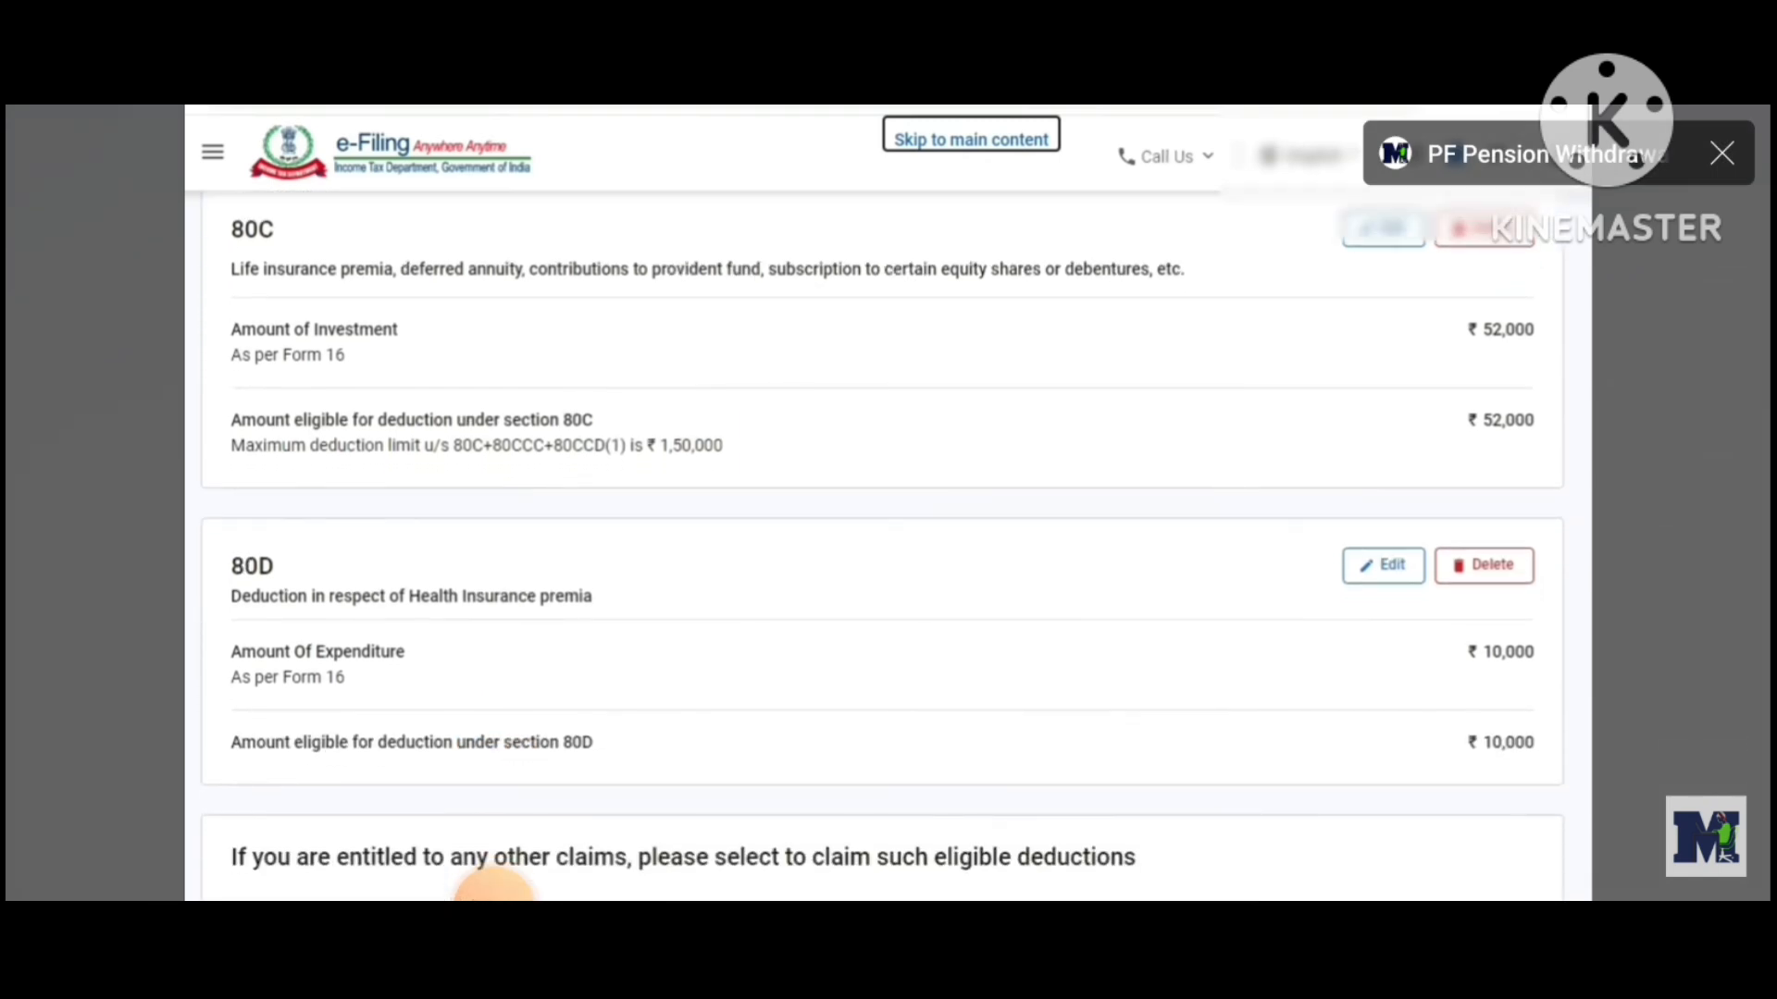
{"action": "scroll", "coordinate": [494, 888], "scroll_direction": "down", "scroll_amount": 8}
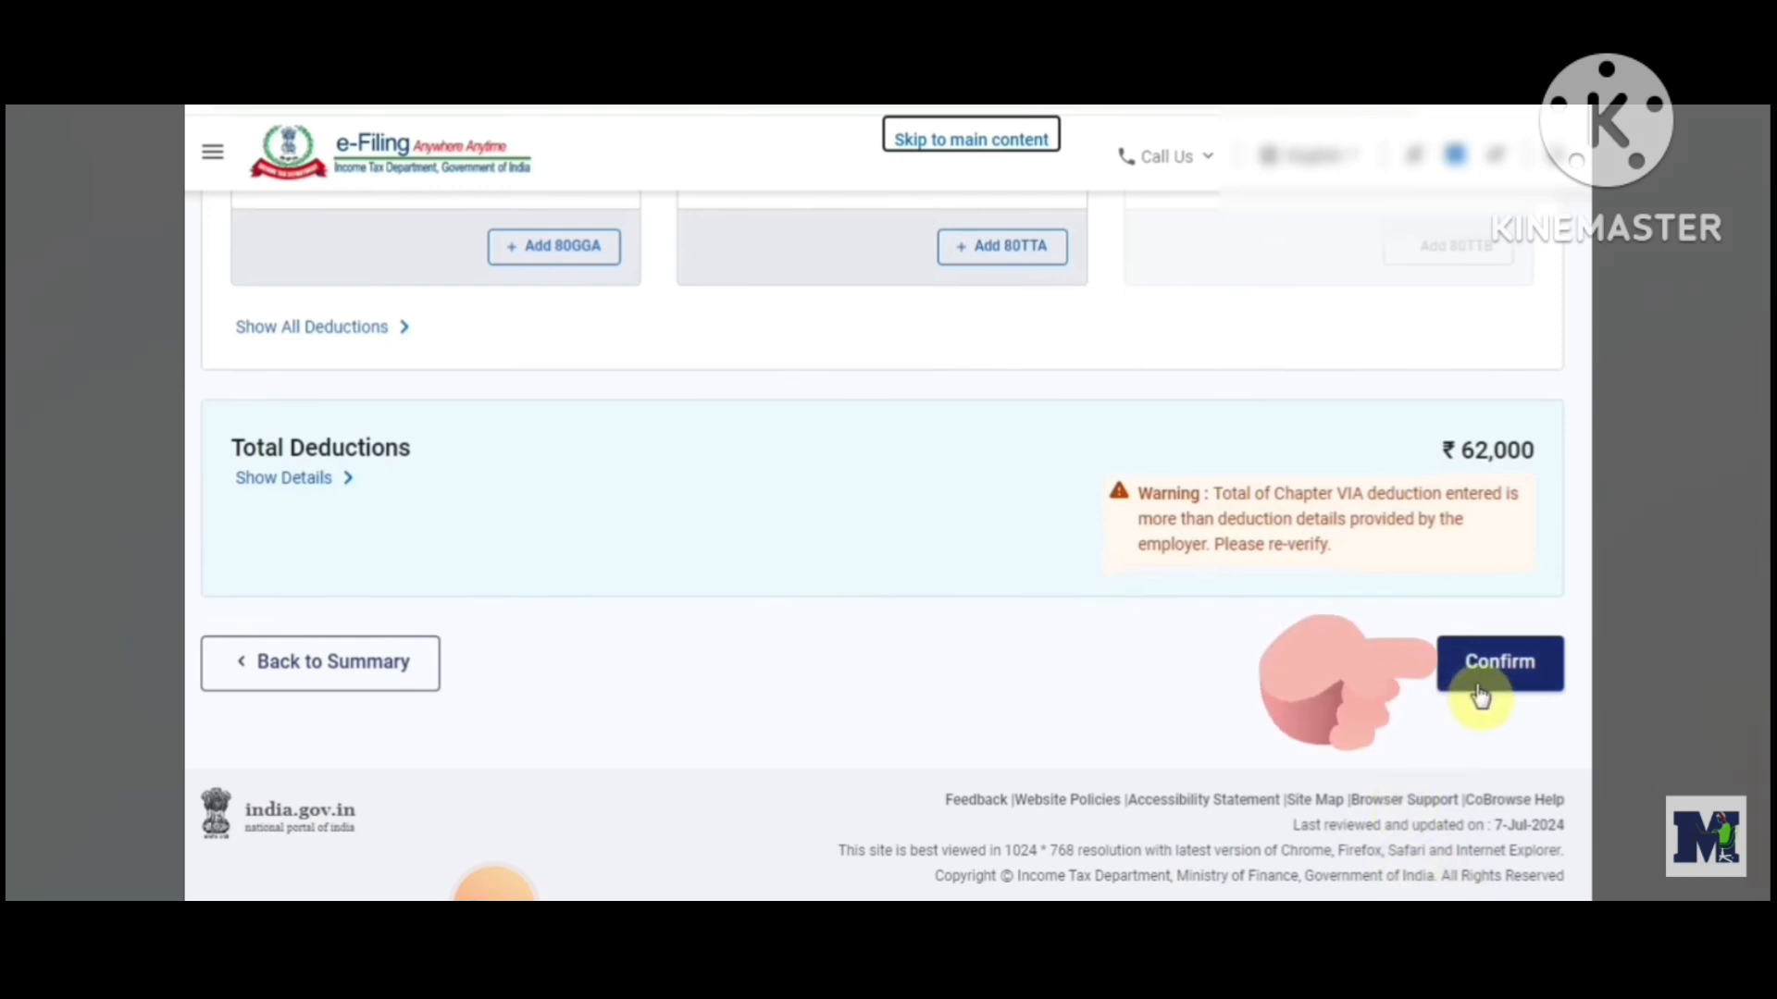
{"action": "left_click", "coordinate": [1480, 694]}
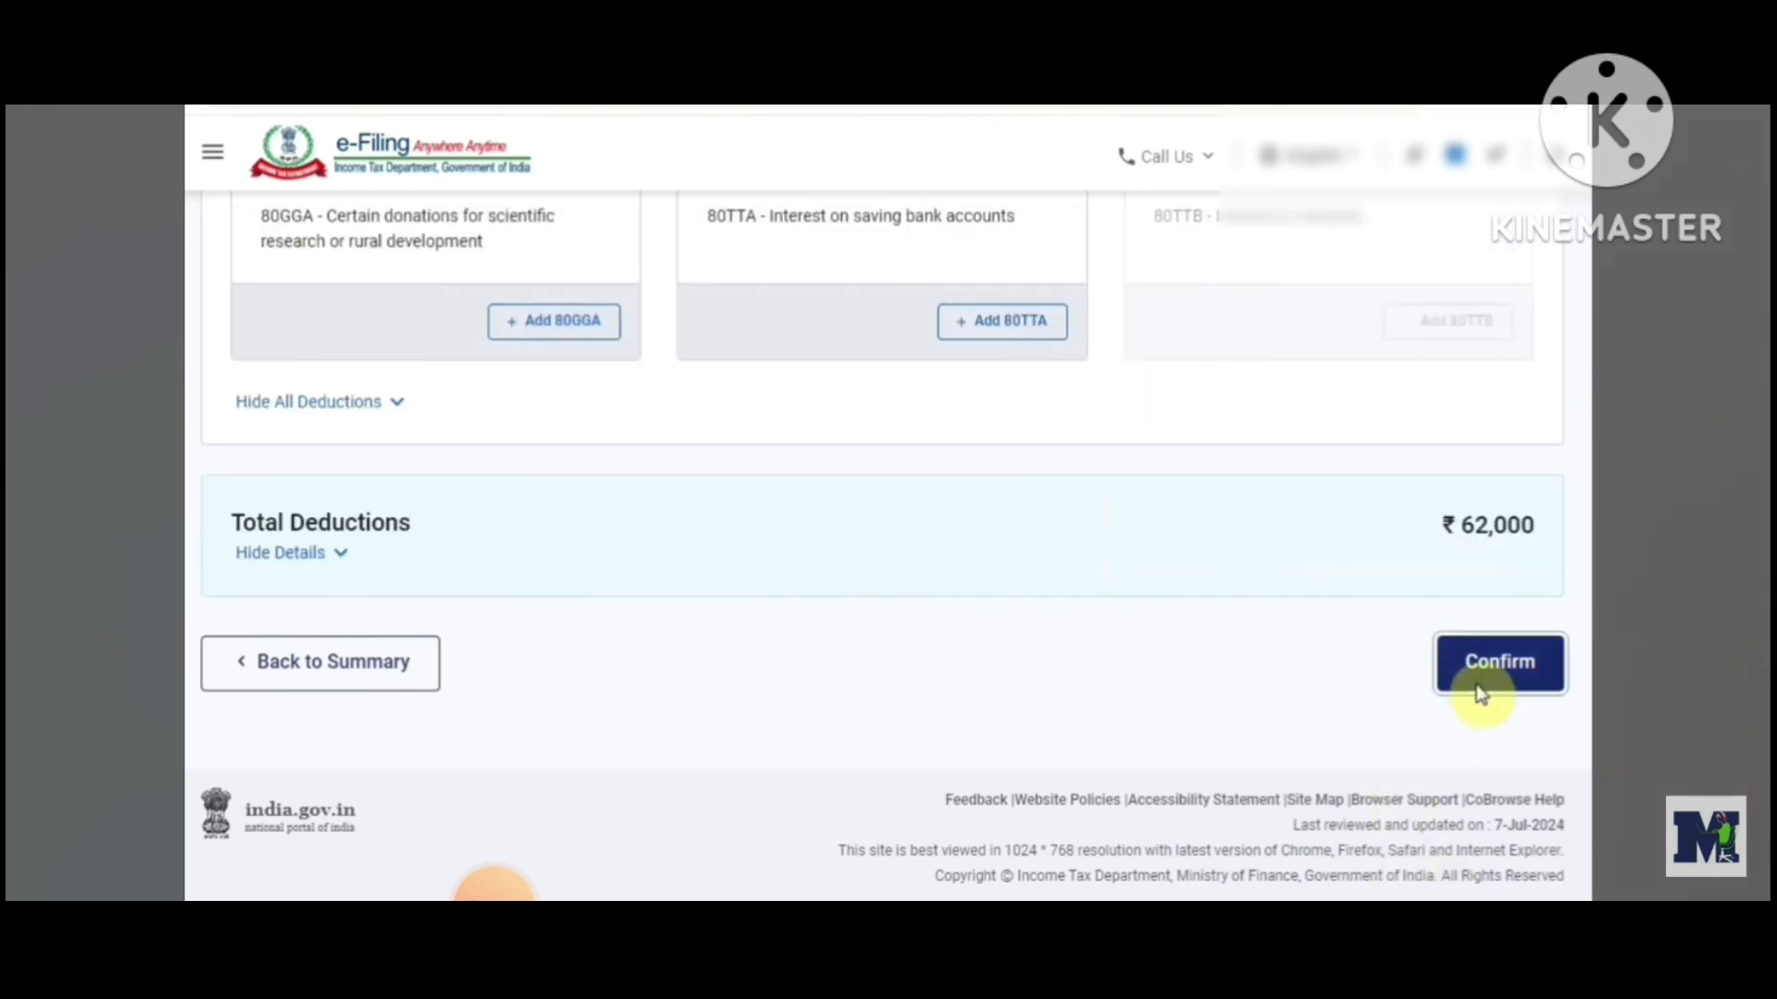
Open the Tax Paid section, review the TDS, TCS and advance tax details, and confirm it
{"action": "scroll", "coordinate": [882, 546], "scroll_direction": "down", "scroll_amount": 1}
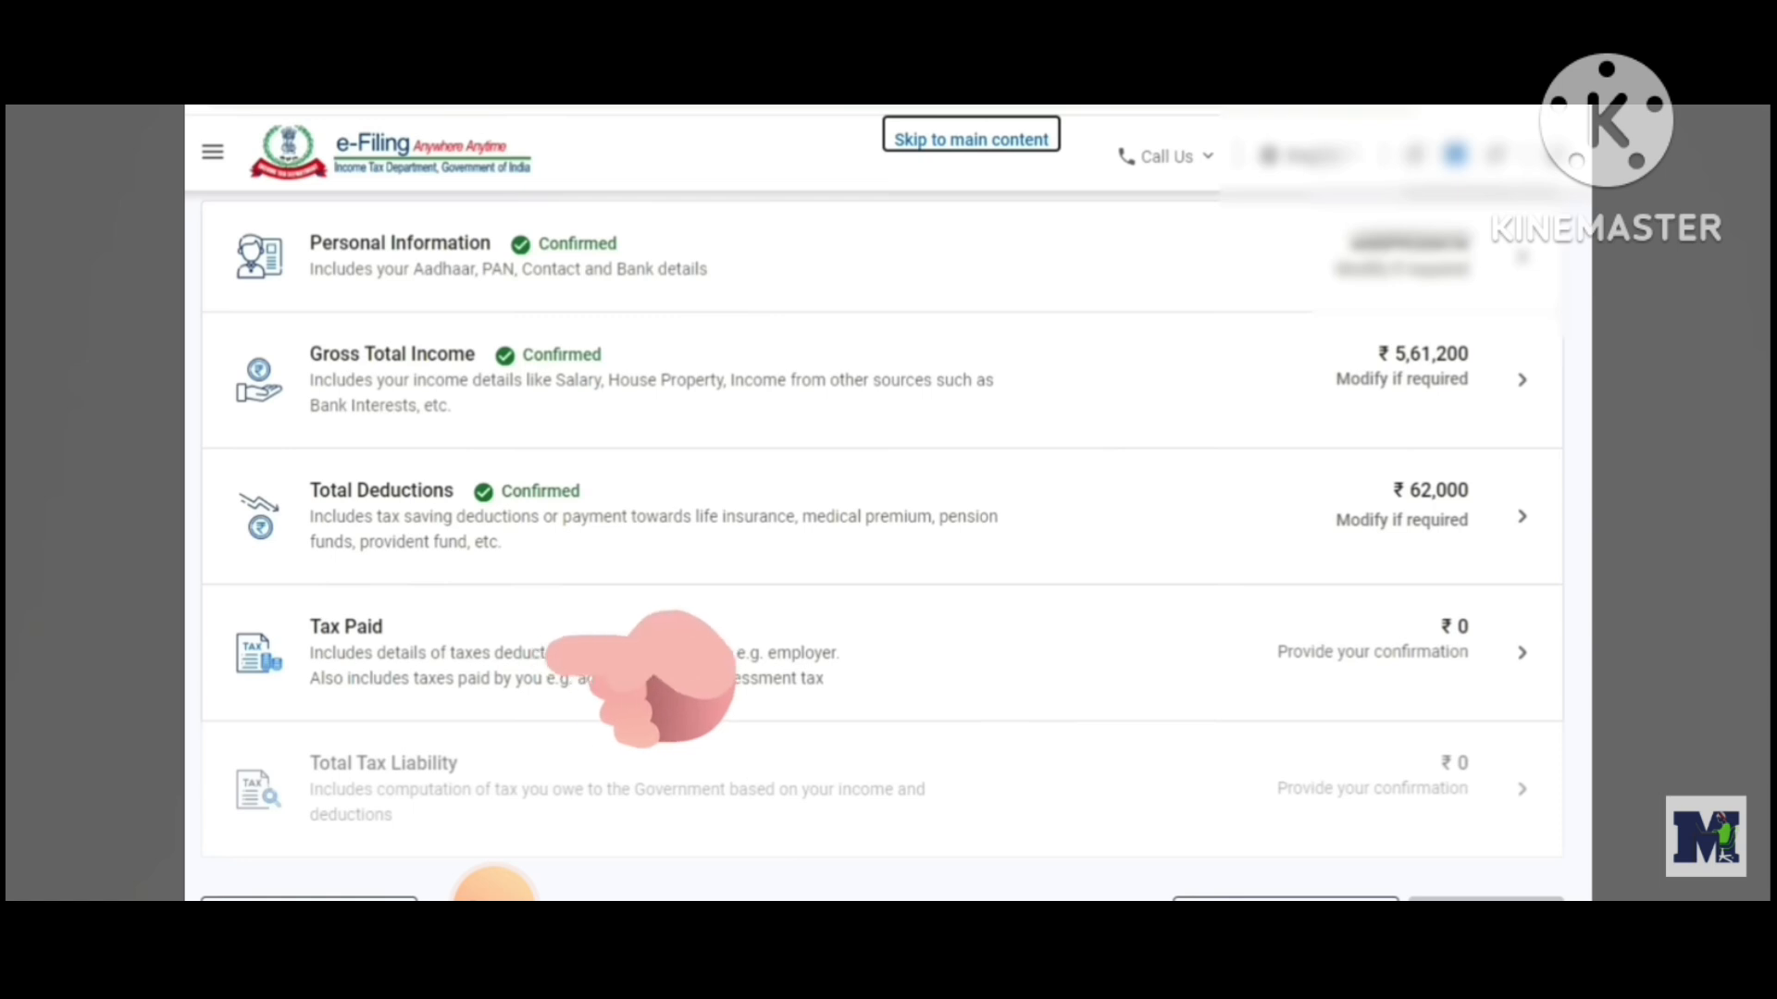
{"action": "left_click", "coordinate": [436, 663]}
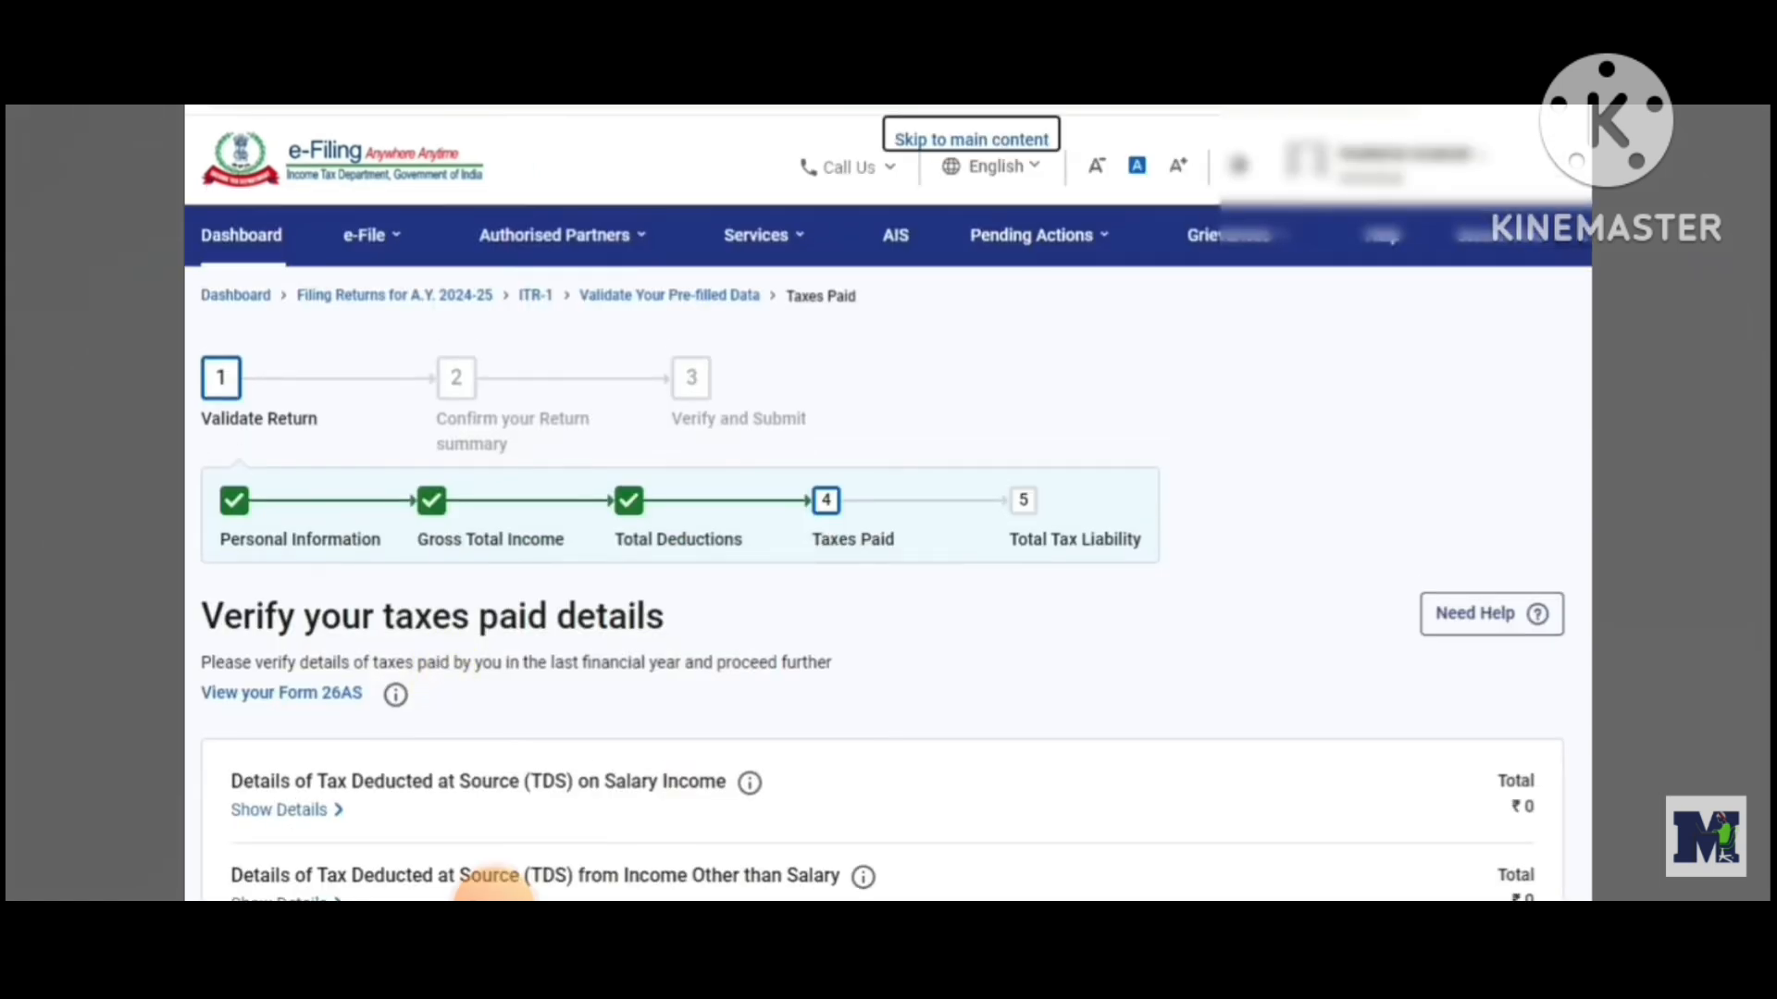
{"action": "scroll", "coordinate": [493, 881], "scroll_direction": "down", "scroll_amount": 4}
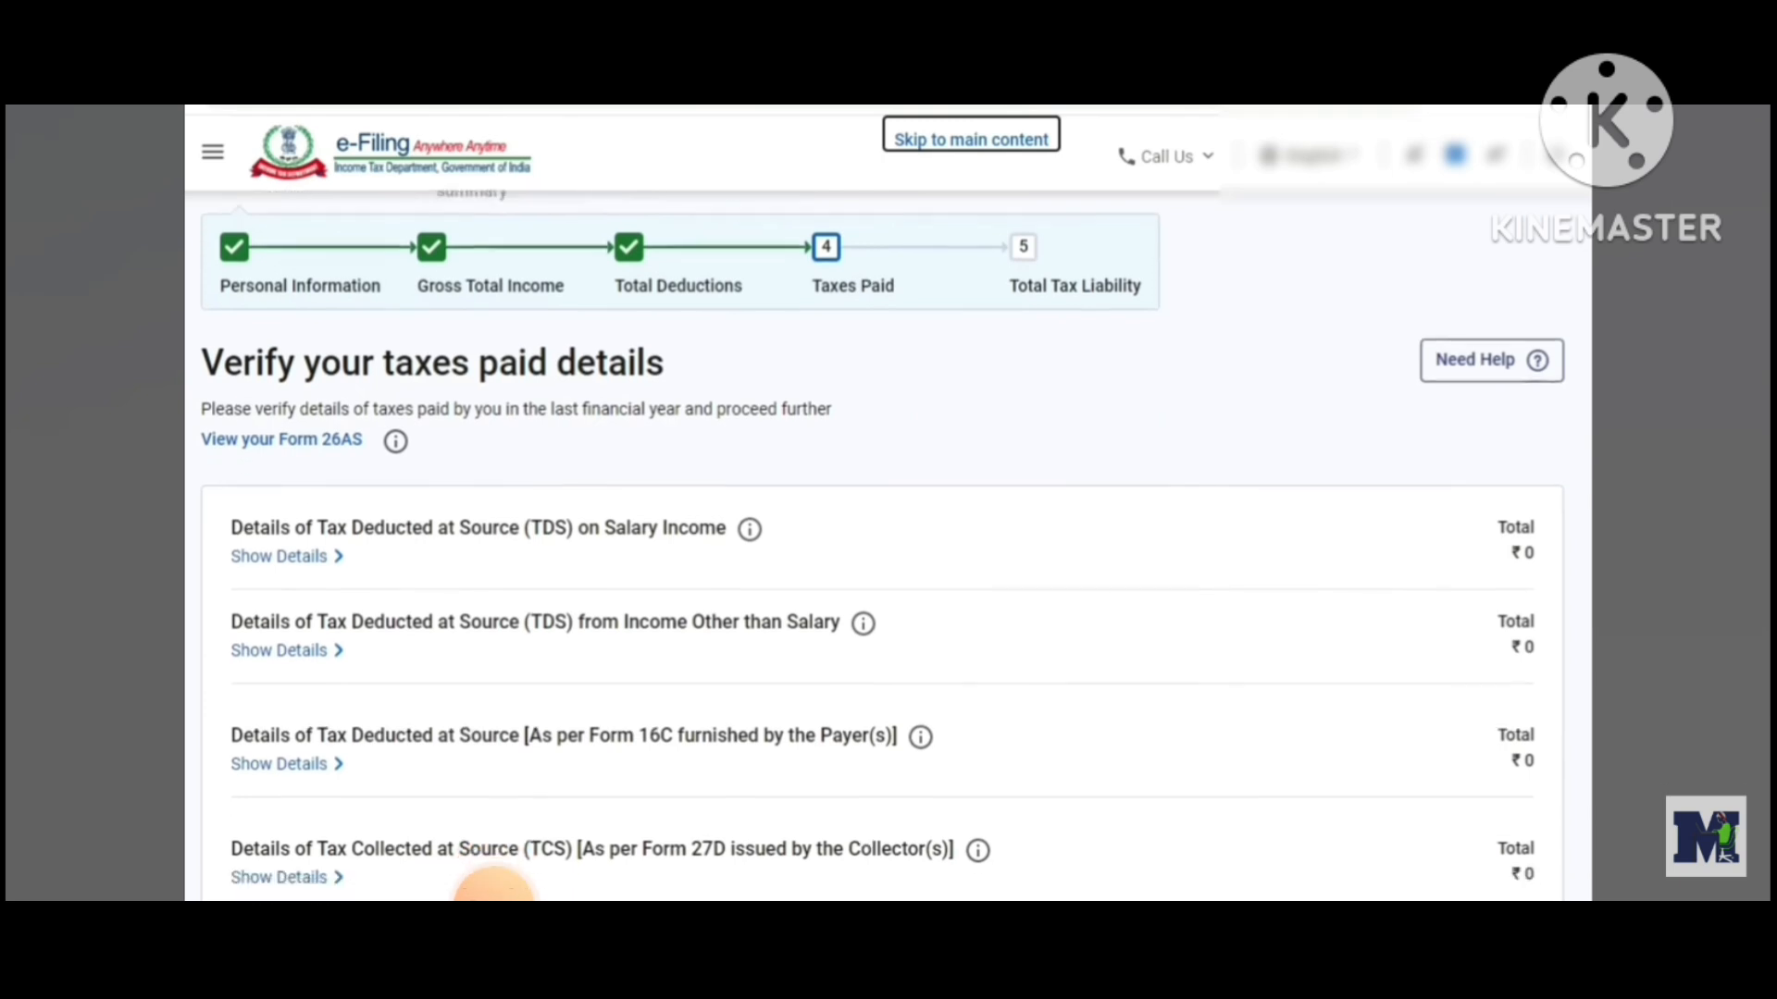
{"action": "scroll", "coordinate": [493, 881], "scroll_direction": "down", "scroll_amount": 1}
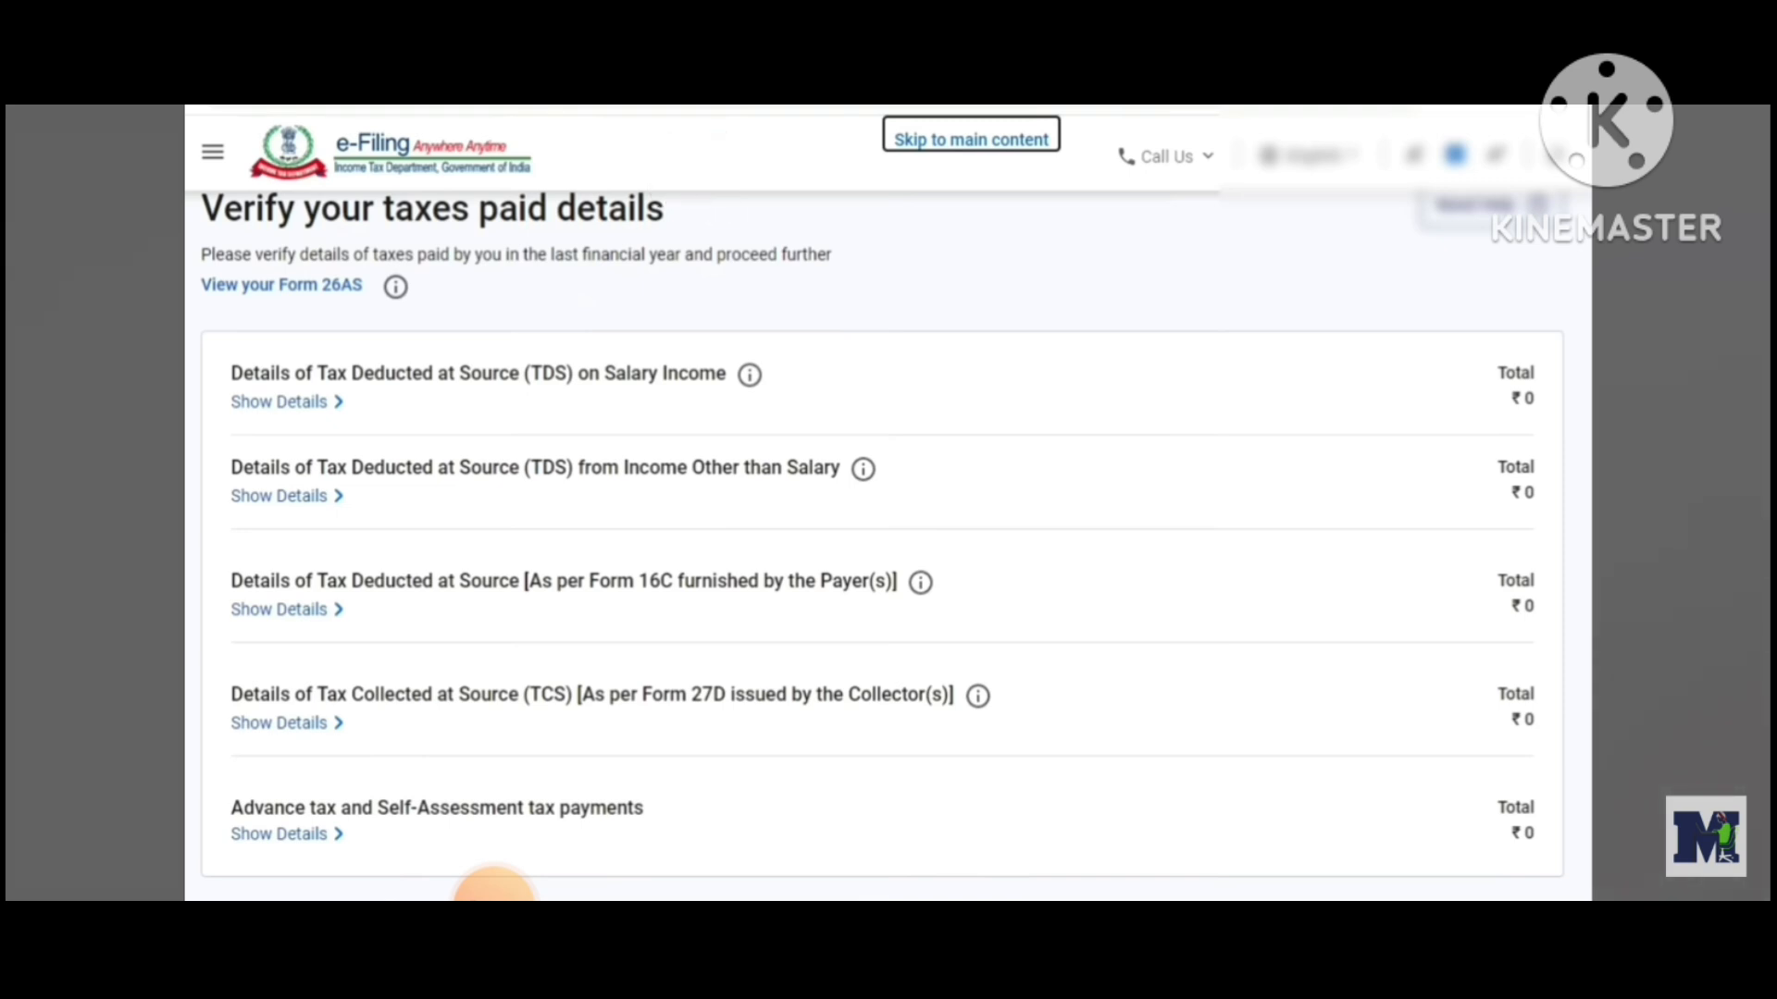
{"action": "scroll", "coordinate": [494, 881], "scroll_direction": "down", "scroll_amount": 5}
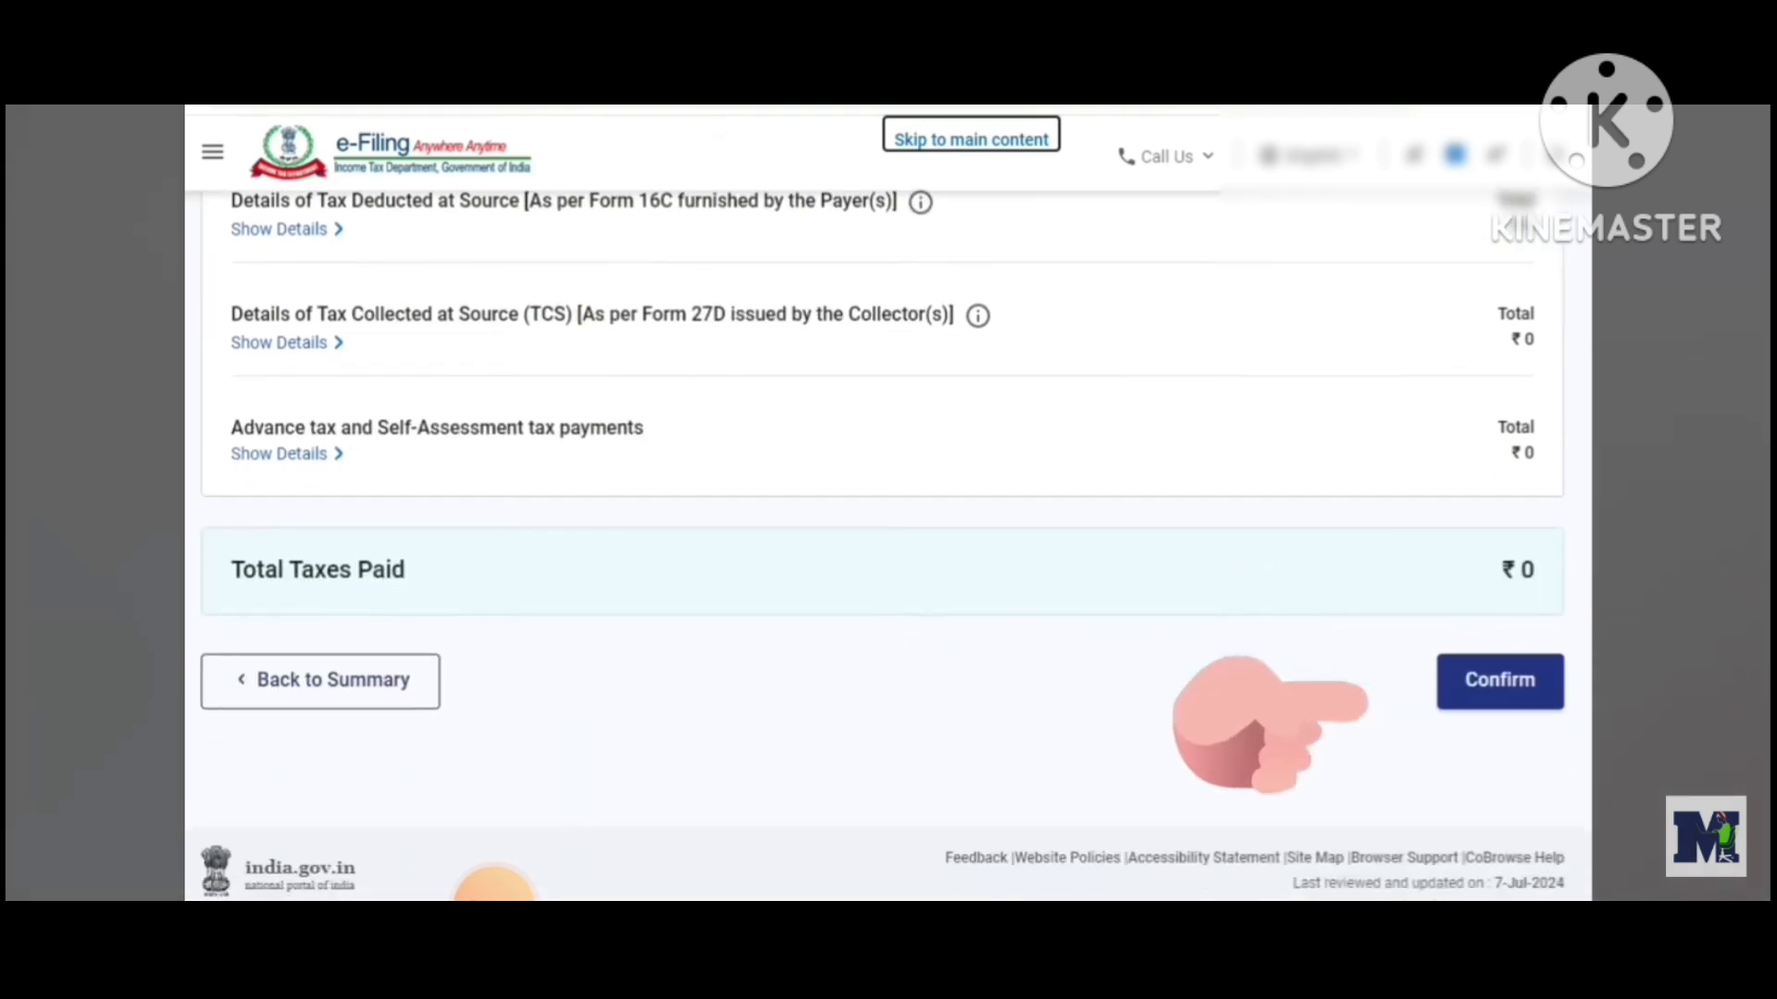
{"action": "left_click", "coordinate": [1538, 647]}
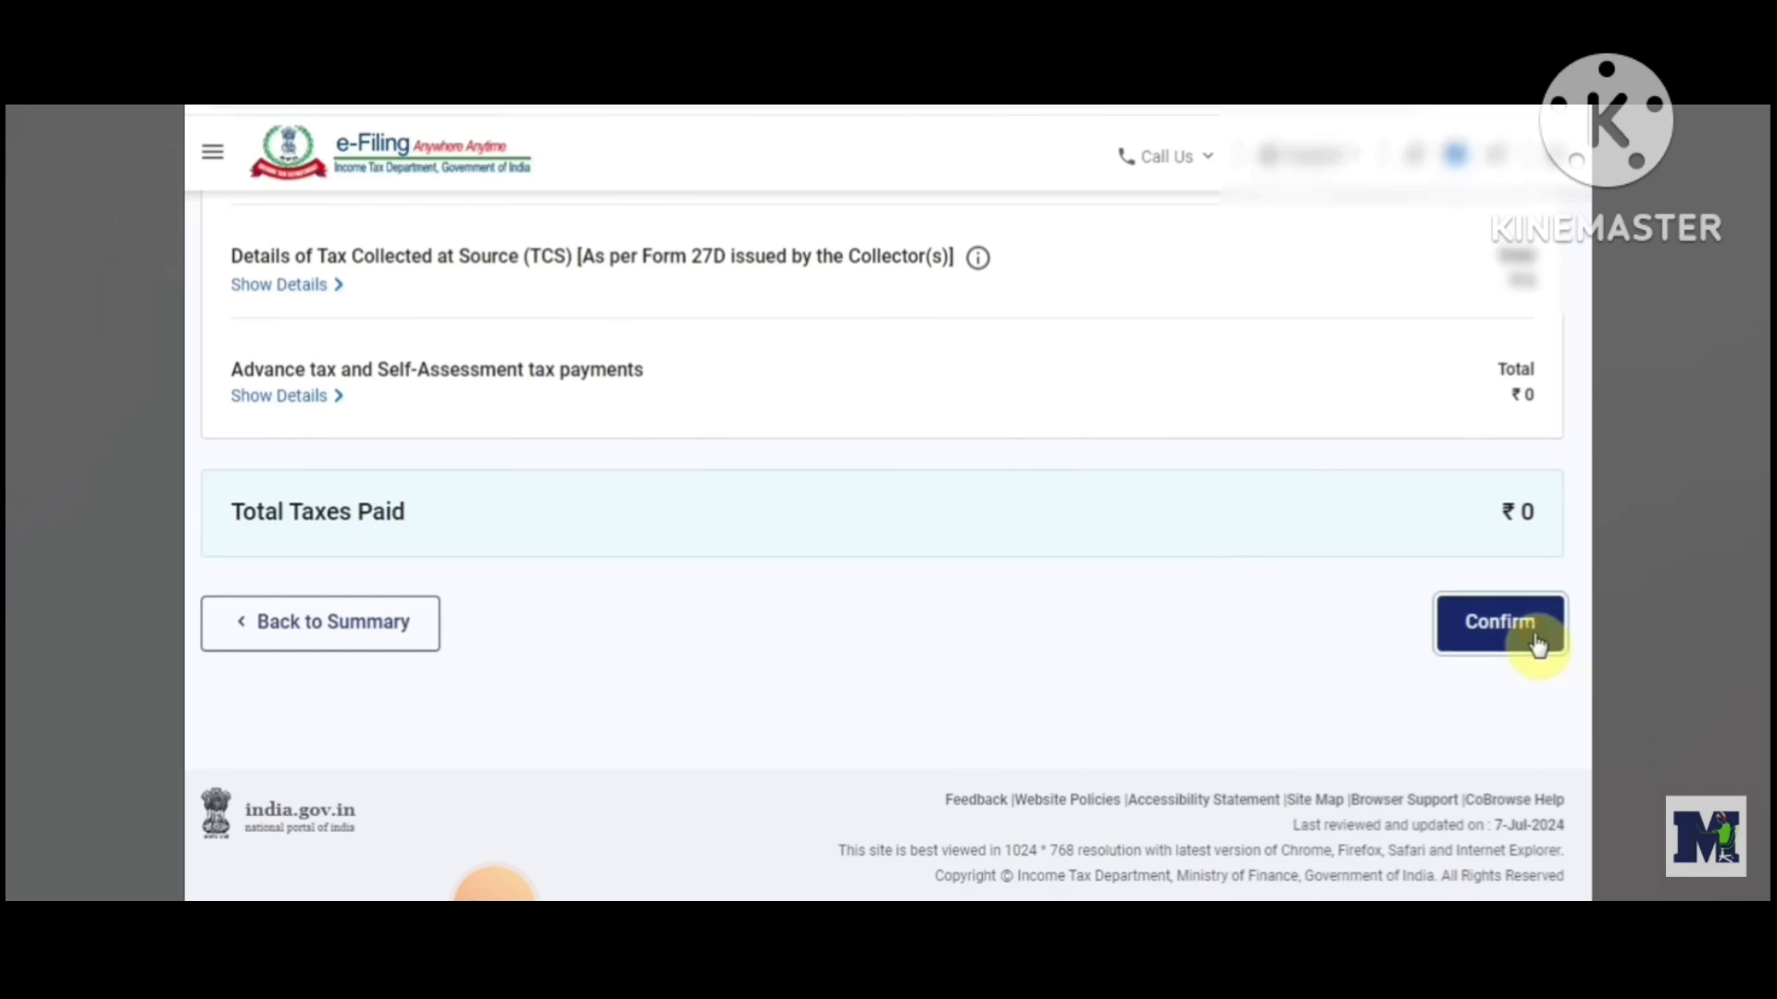
Open the Total Tax Liability section, review the income and tax computation, and confirm it
{"action": "scroll", "coordinate": [493, 887], "scroll_direction": "down", "scroll_amount": 1}
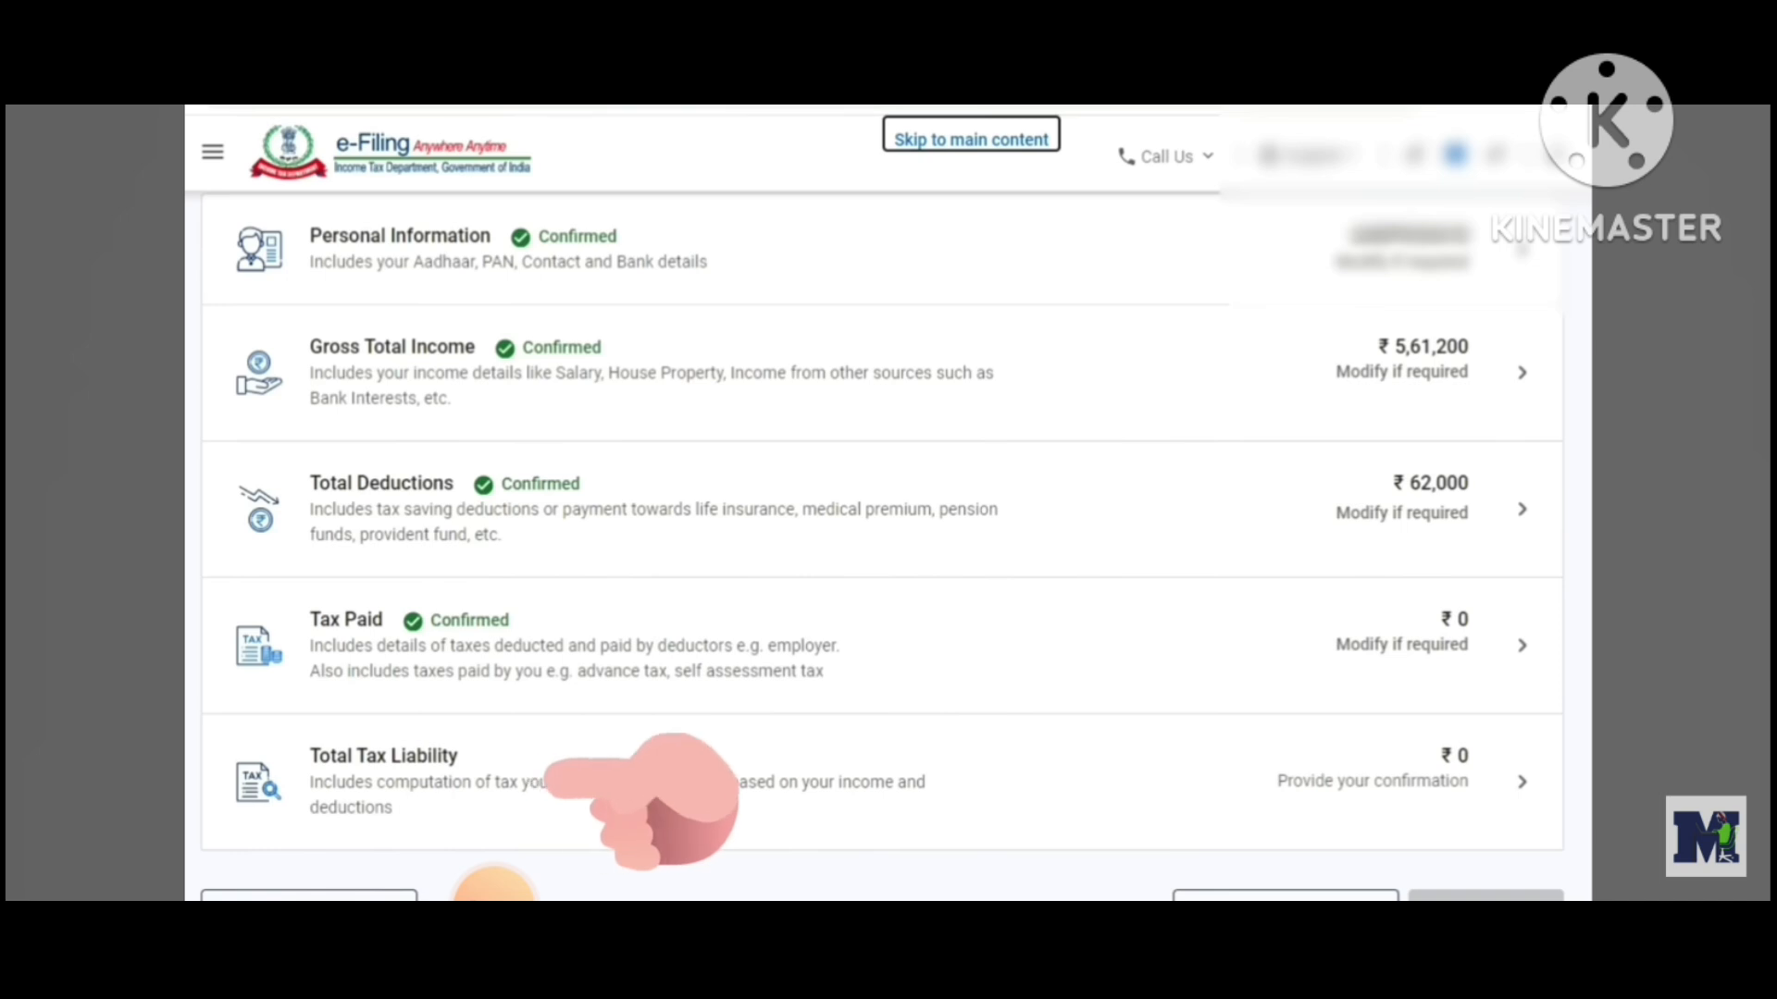
{"action": "left_click", "coordinate": [413, 785]}
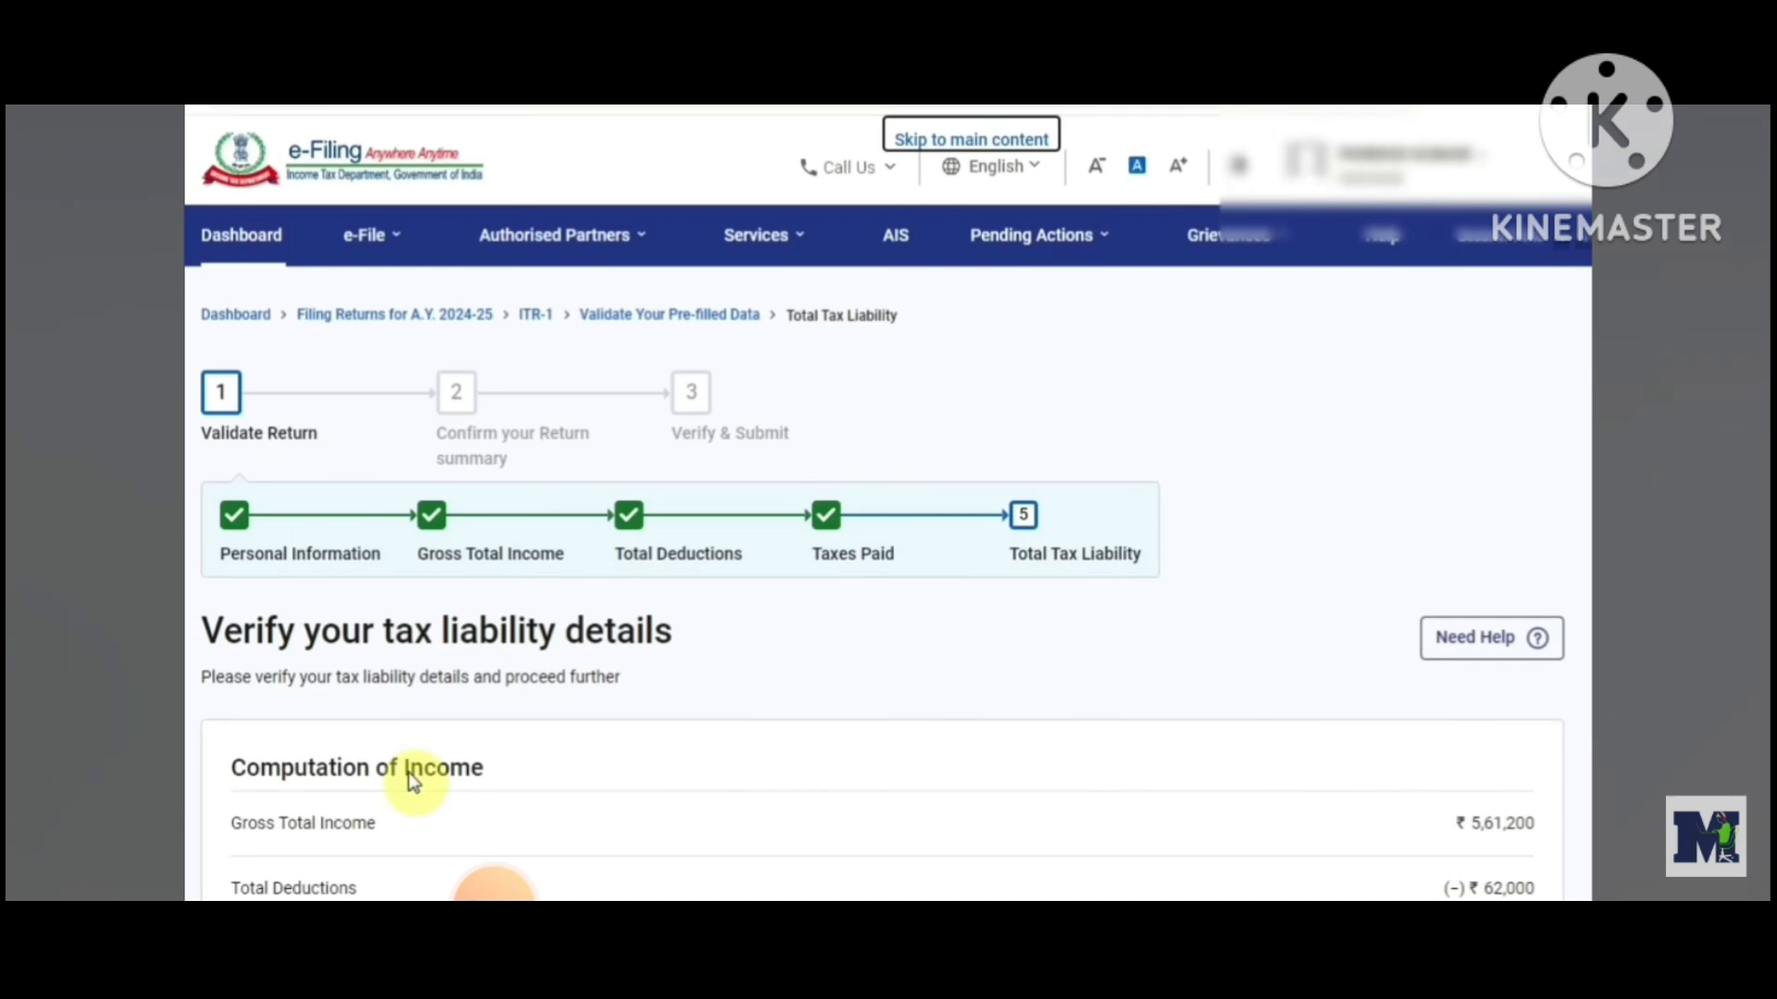
{"action": "scroll", "coordinate": [882, 597], "scroll_direction": "down", "scroll_amount": 3}
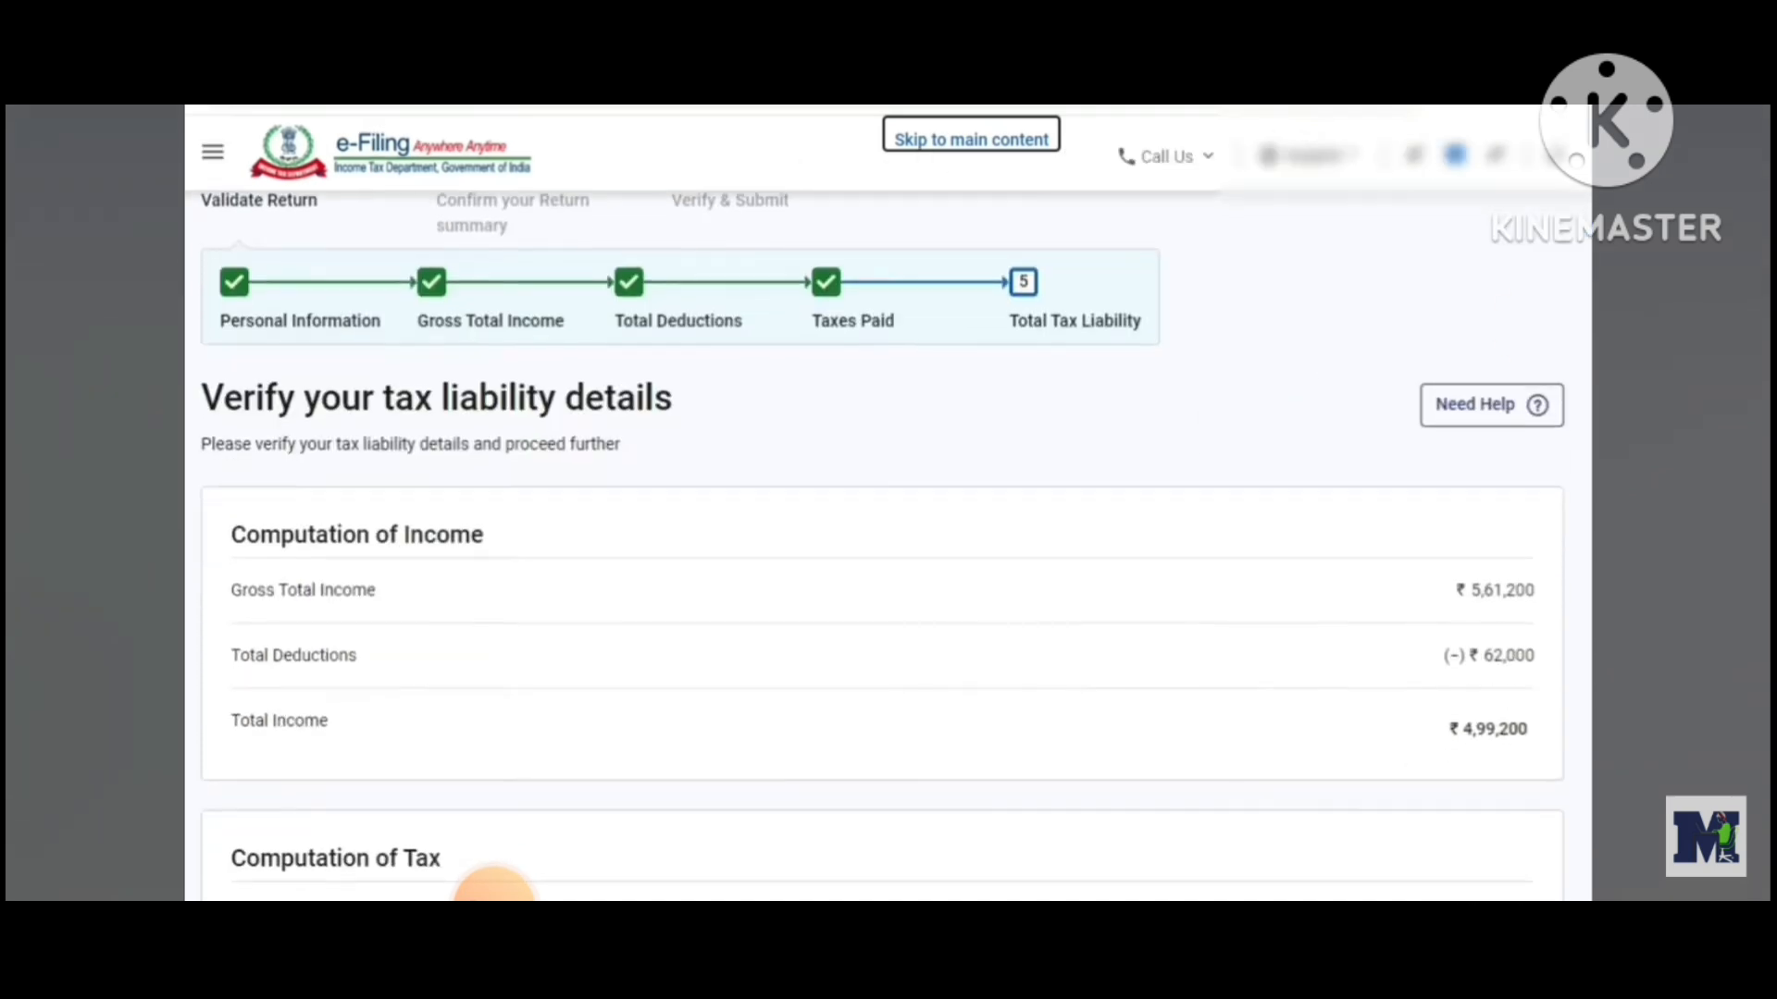
{"action": "scroll", "coordinate": [493, 889], "scroll_direction": "down", "scroll_amount": 2}
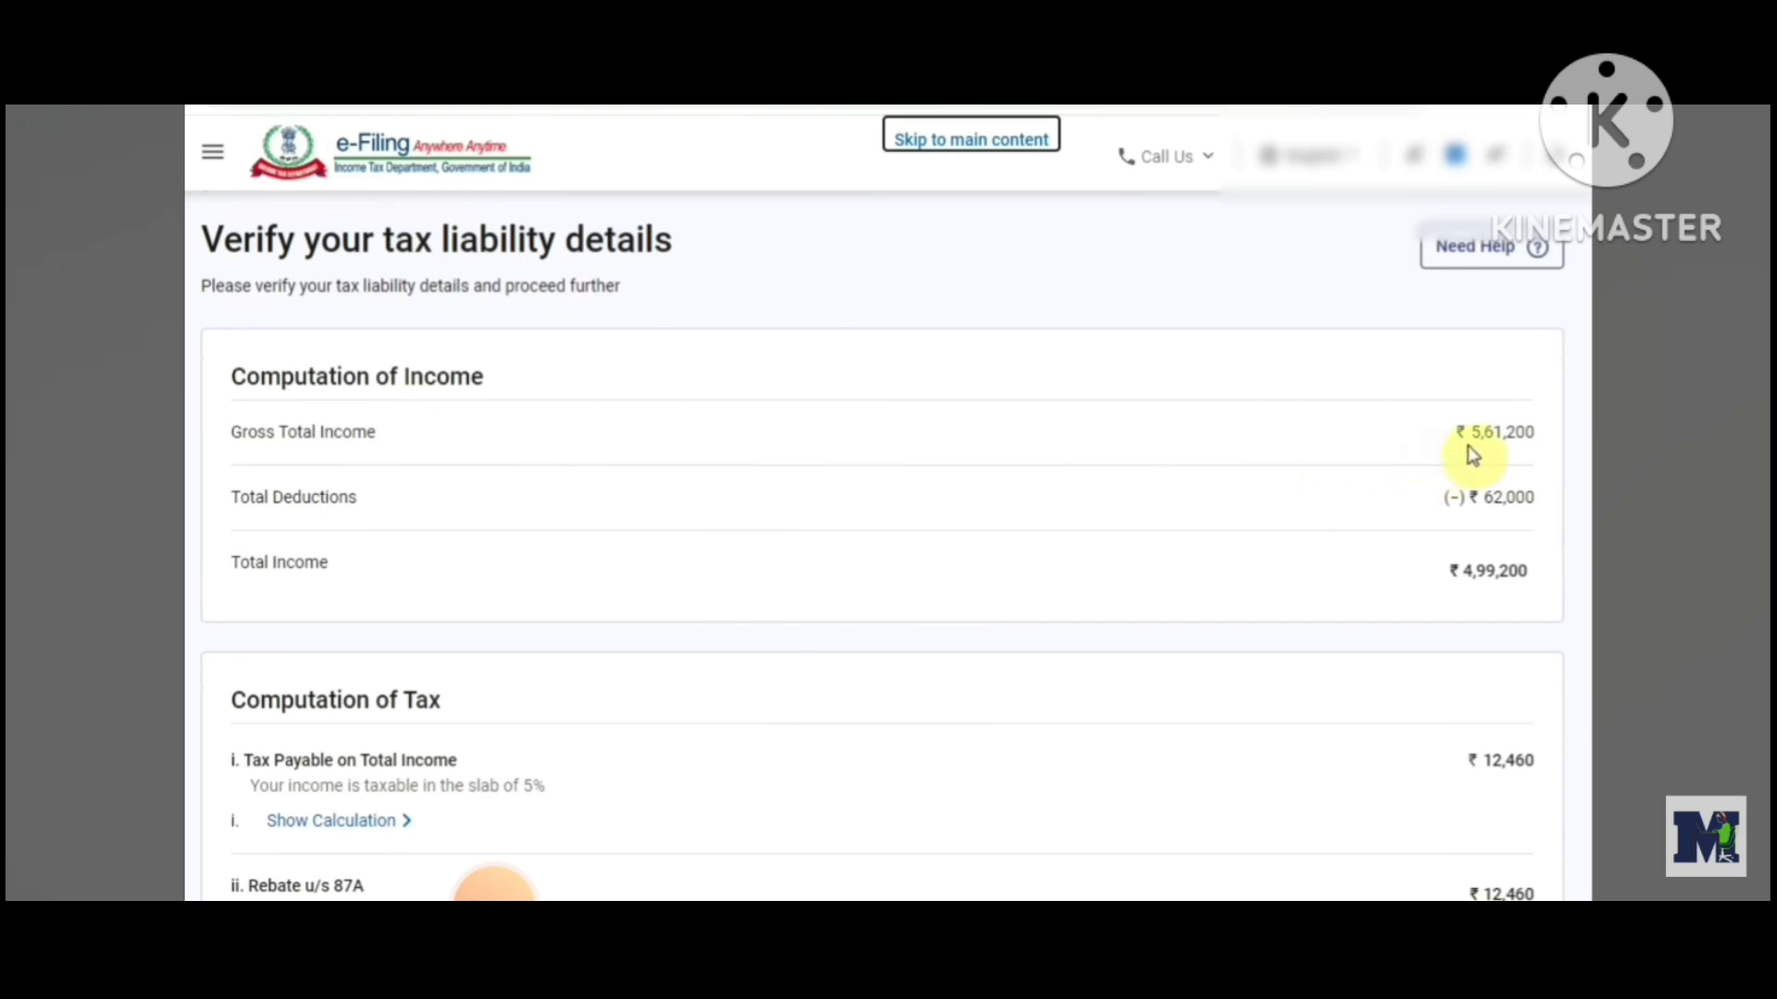
{"action": "left_click_drag", "start_coordinate": [1470, 450], "coordinate": [1530, 453]}
{"action": "left_click", "coordinate": [1555, 453]}
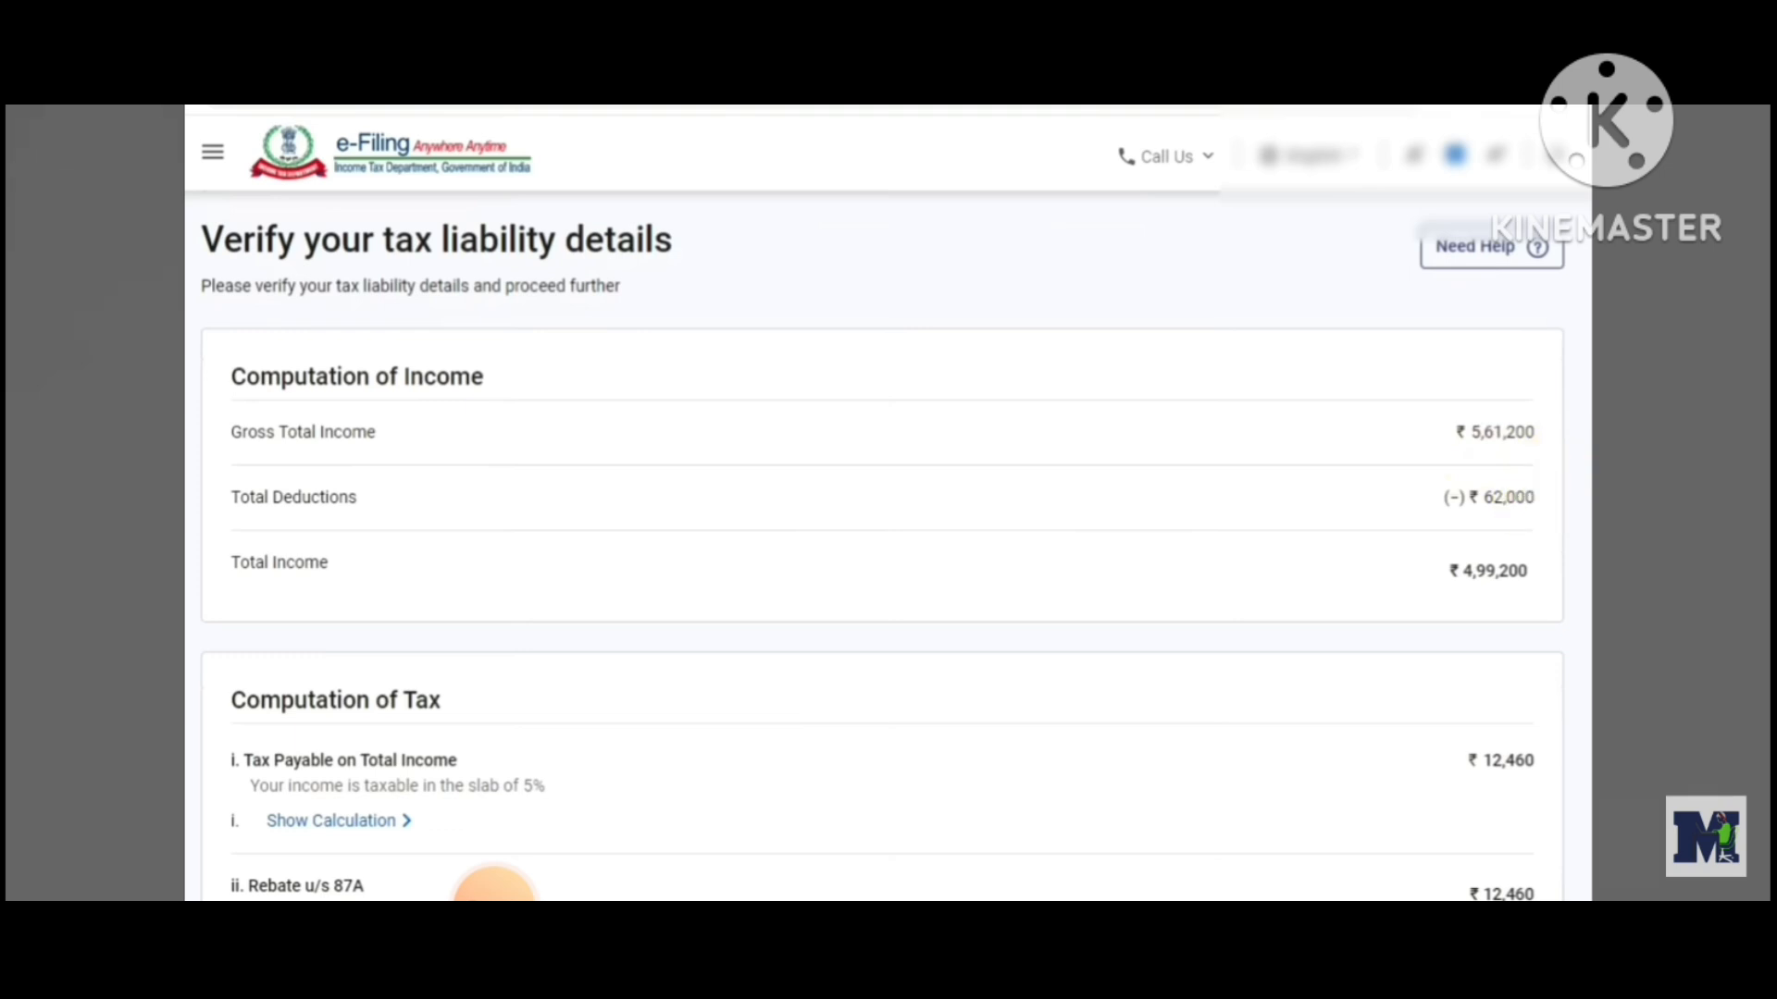
{"action": "scroll", "coordinate": [494, 891], "scroll_direction": "down", "scroll_amount": 3}
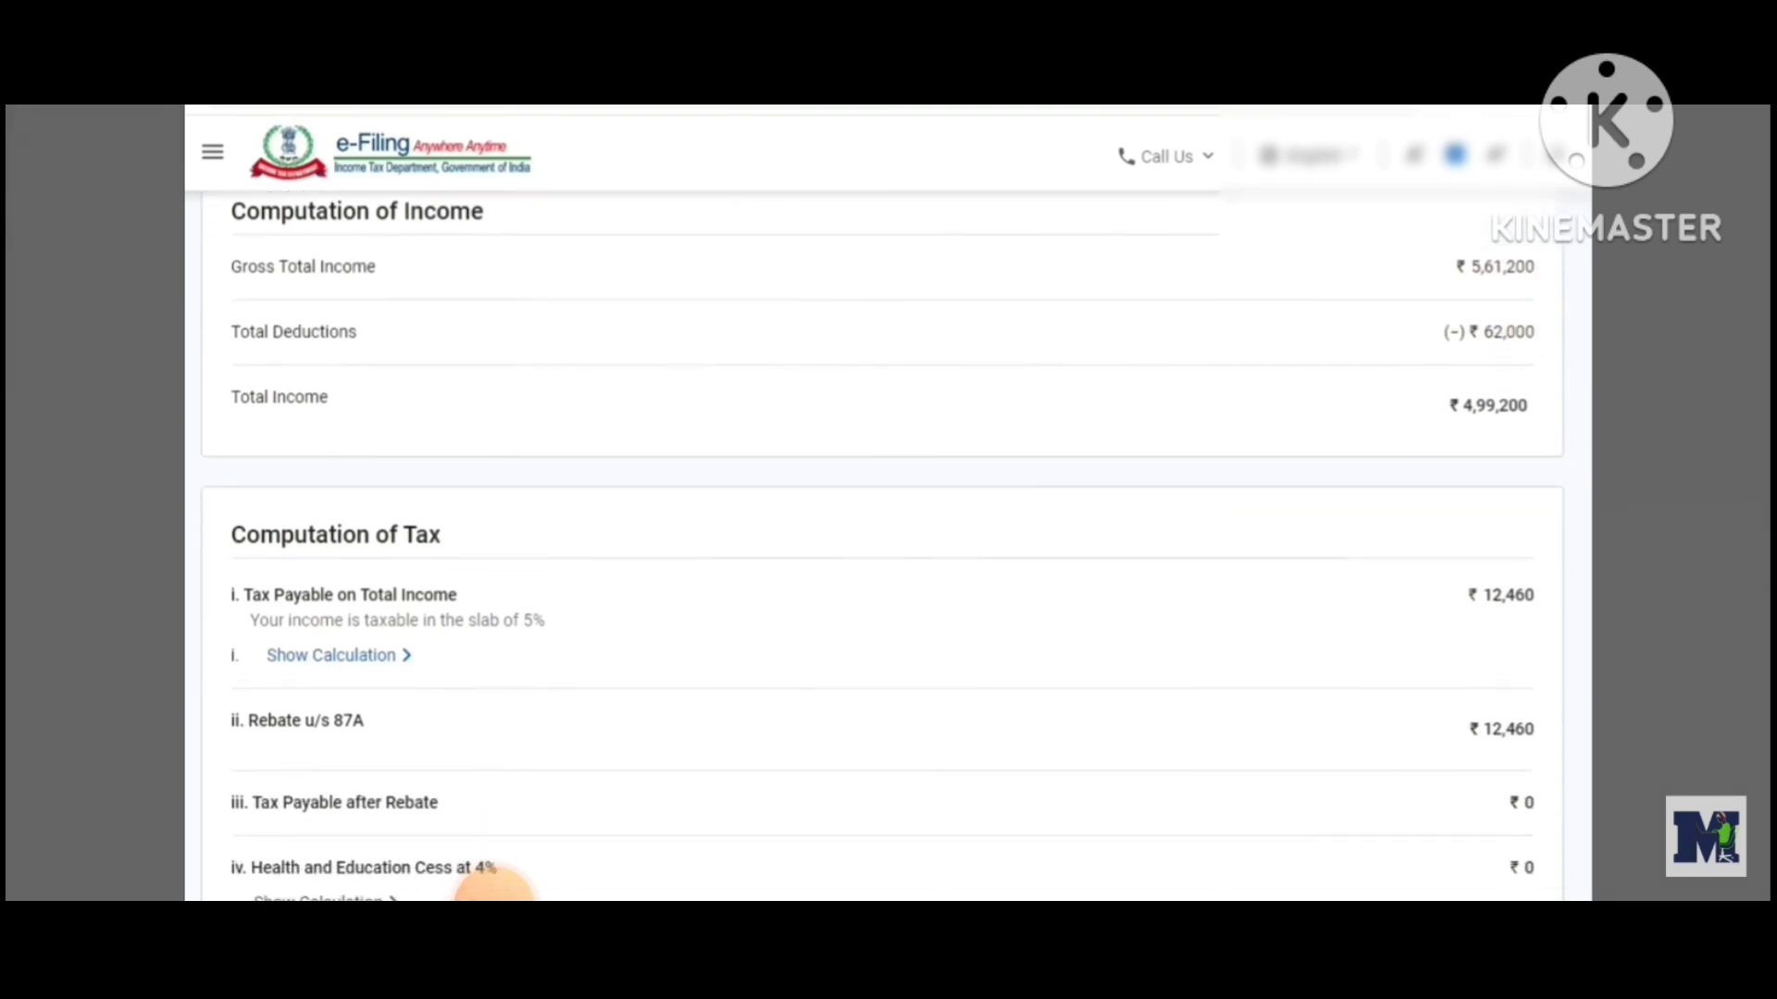
{"action": "scroll", "coordinate": [494, 890], "scroll_direction": "down", "scroll_amount": 2}
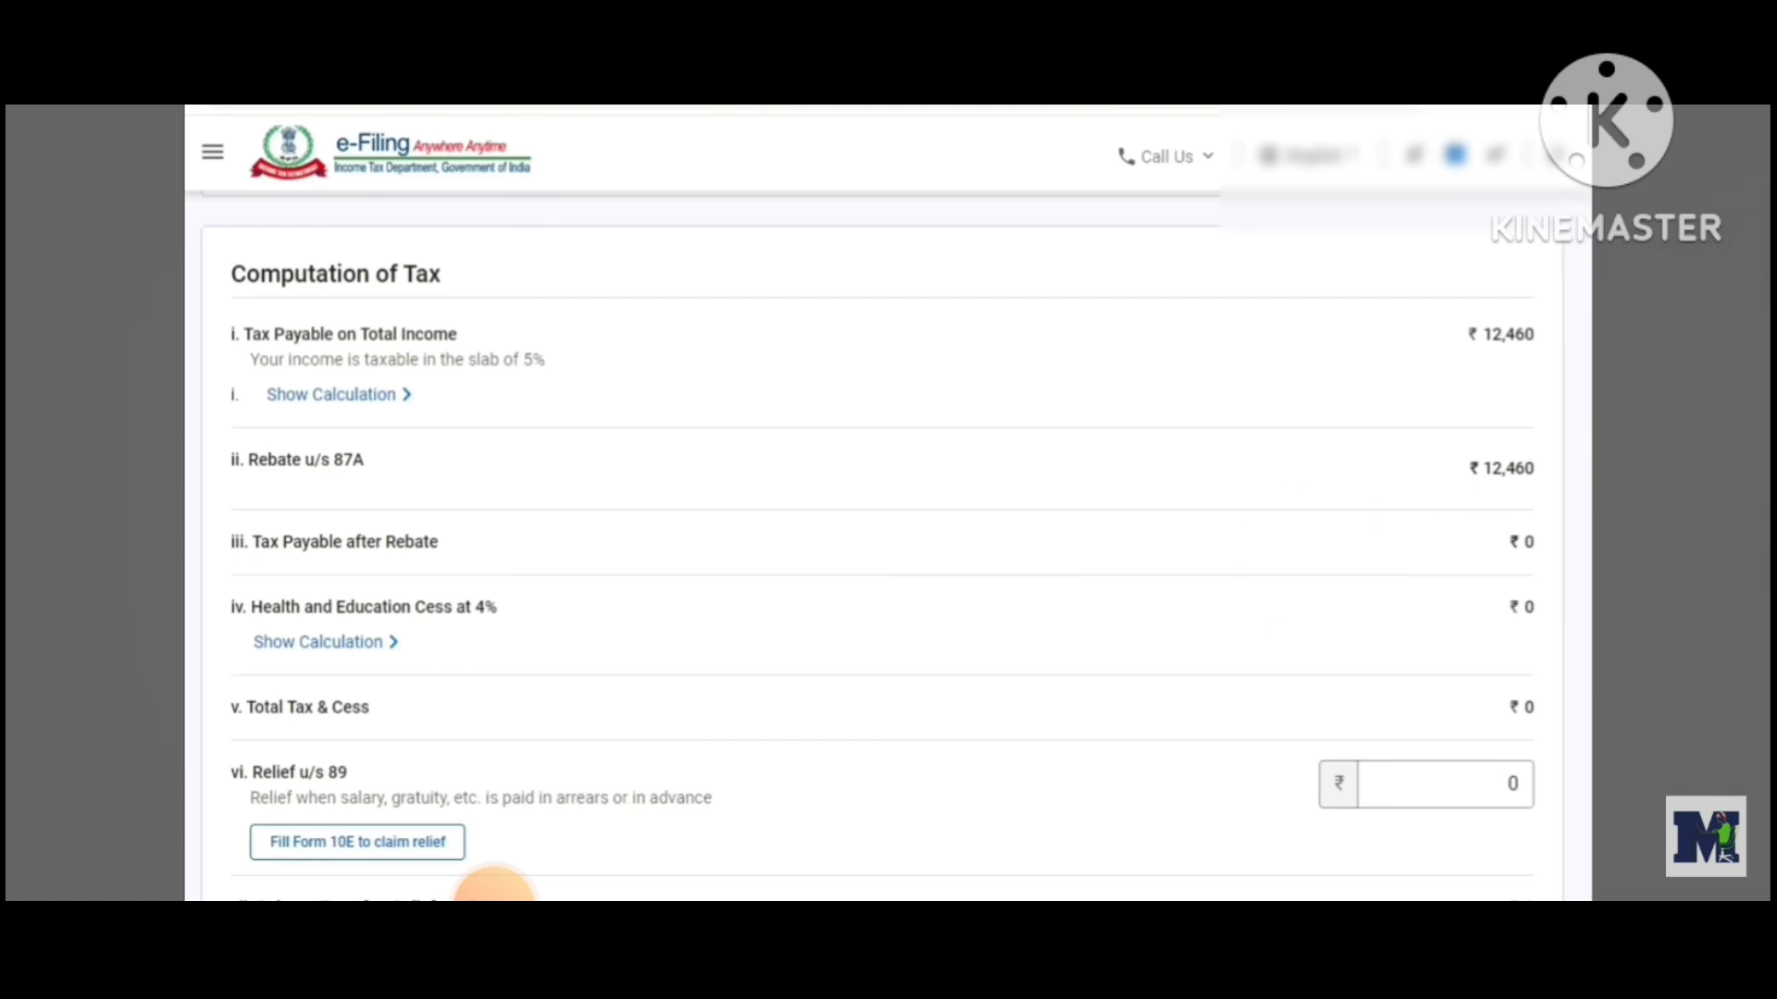
{"action": "scroll", "coordinate": [494, 890], "scroll_direction": "down", "scroll_amount": 10}
{"action": "scroll", "coordinate": [494, 891], "scroll_direction": "down", "scroll_amount": 3}
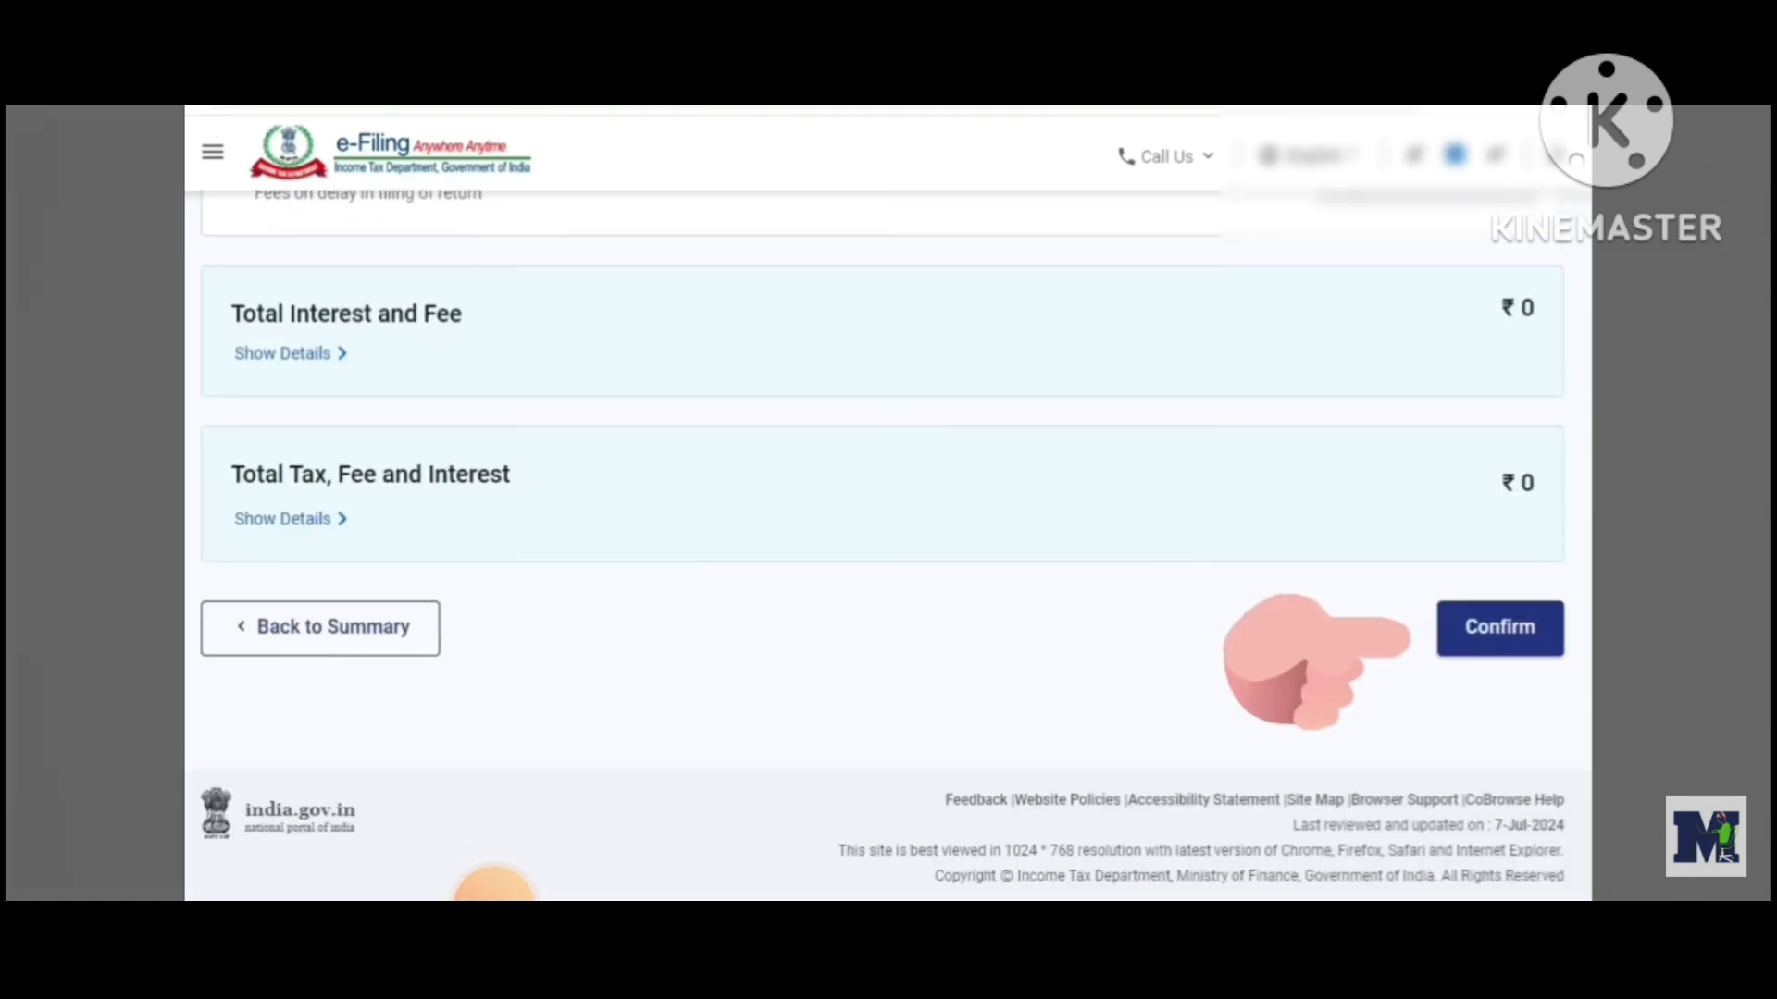
{"action": "left_click", "coordinate": [1499, 629]}
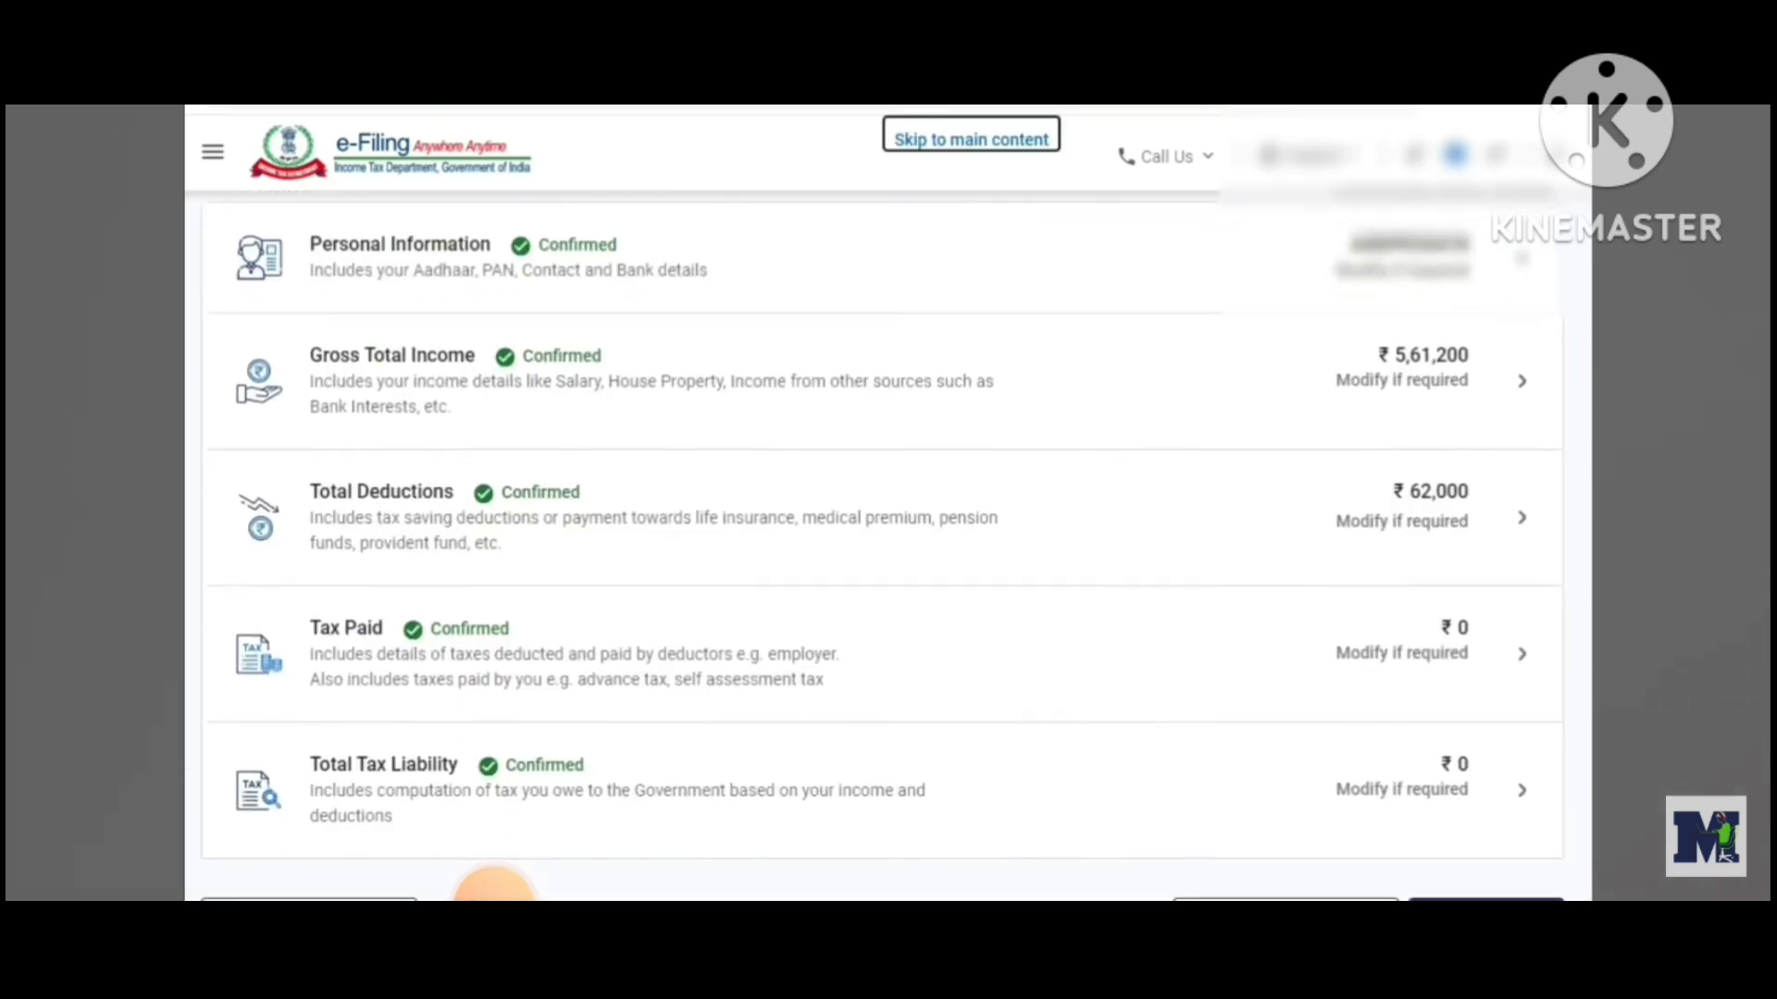
Proceed from the validated return summary to the tax payable summary page
{"action": "scroll", "coordinate": [1496, 689], "scroll_direction": "down", "scroll_amount": 3}
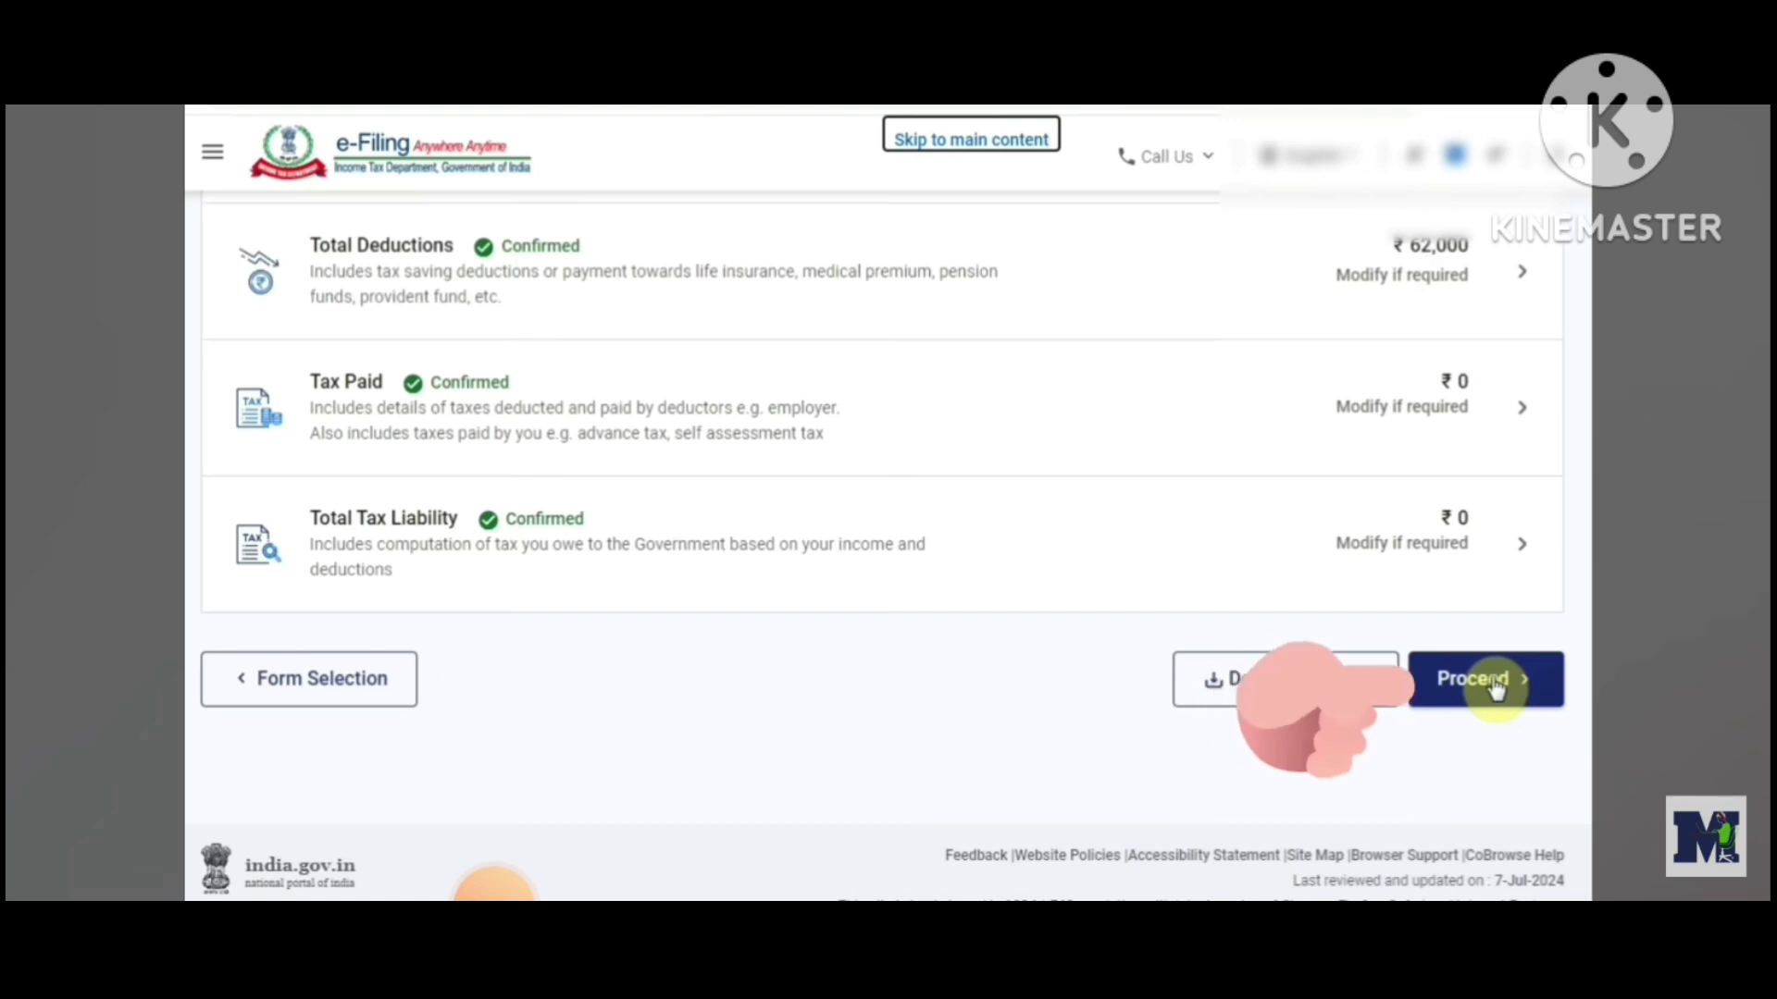
{"action": "left_click", "coordinate": [1485, 680]}
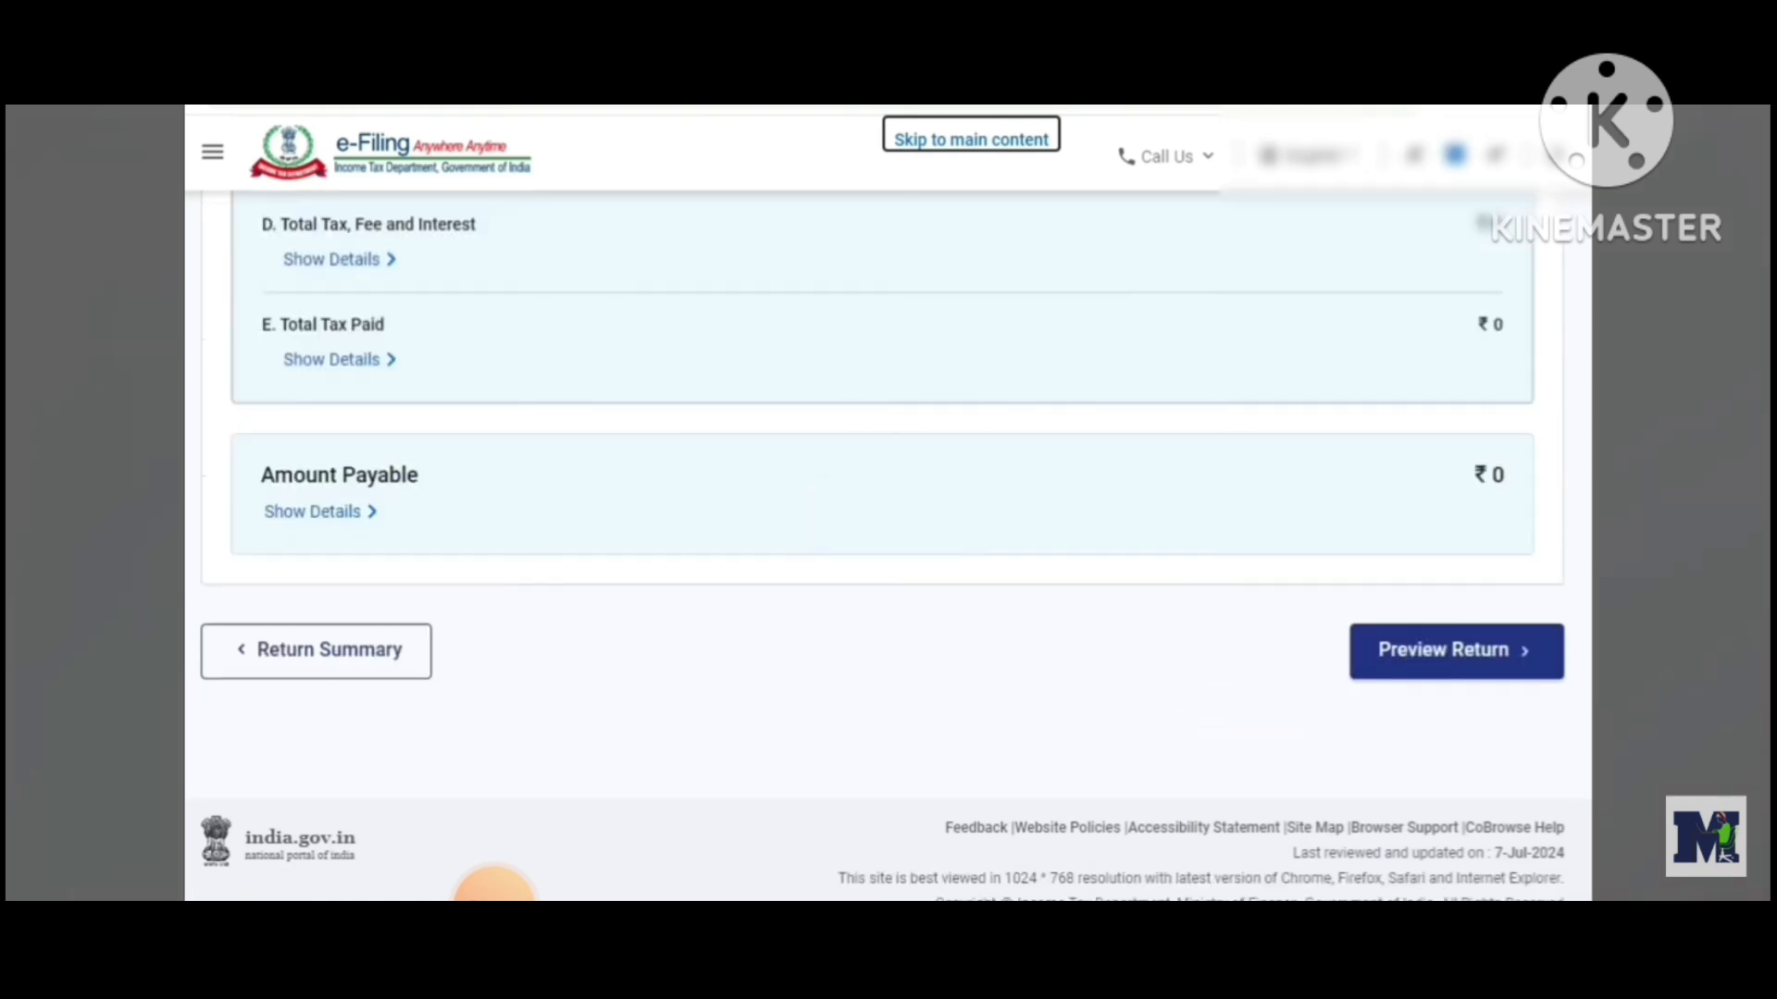
{"action": "scroll", "coordinate": [493, 887], "scroll_direction": "down", "scroll_amount": 1}
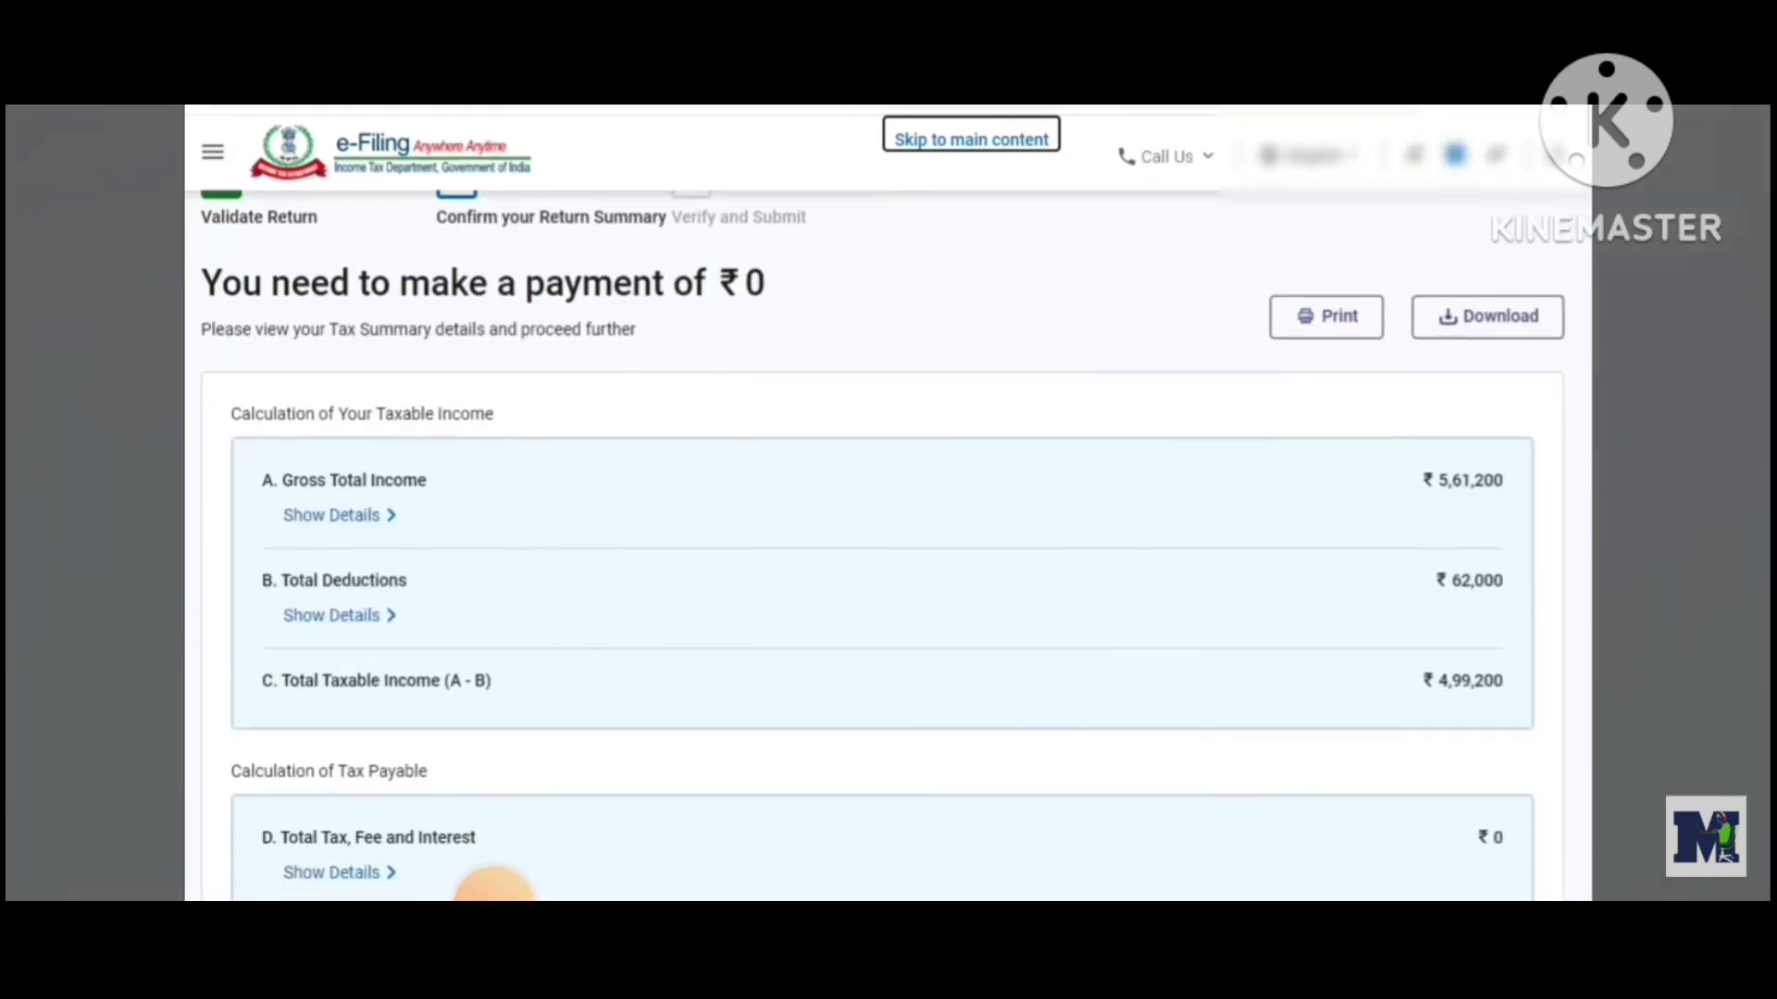
Review the tax payable summary and proceed to preview the return
{"action": "scroll", "coordinate": [493, 887], "scroll_direction": "down", "scroll_amount": 2}
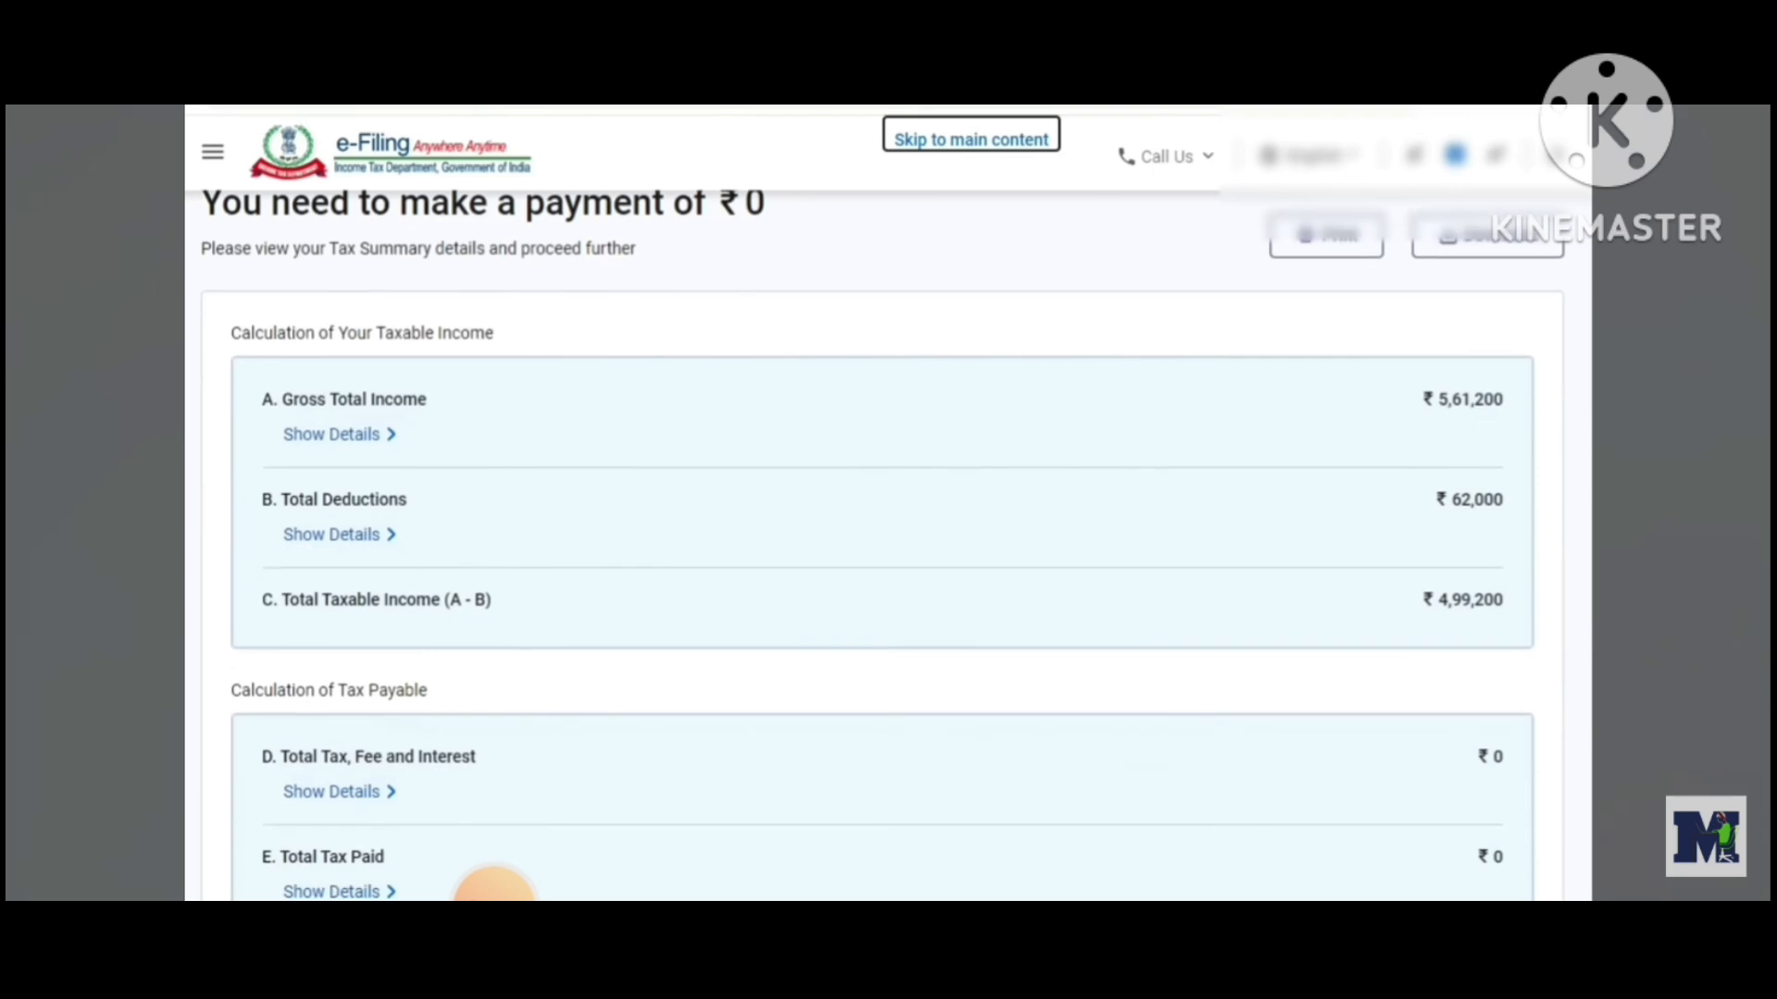
{"action": "scroll", "coordinate": [493, 886], "scroll_direction": "down", "scroll_amount": 10}
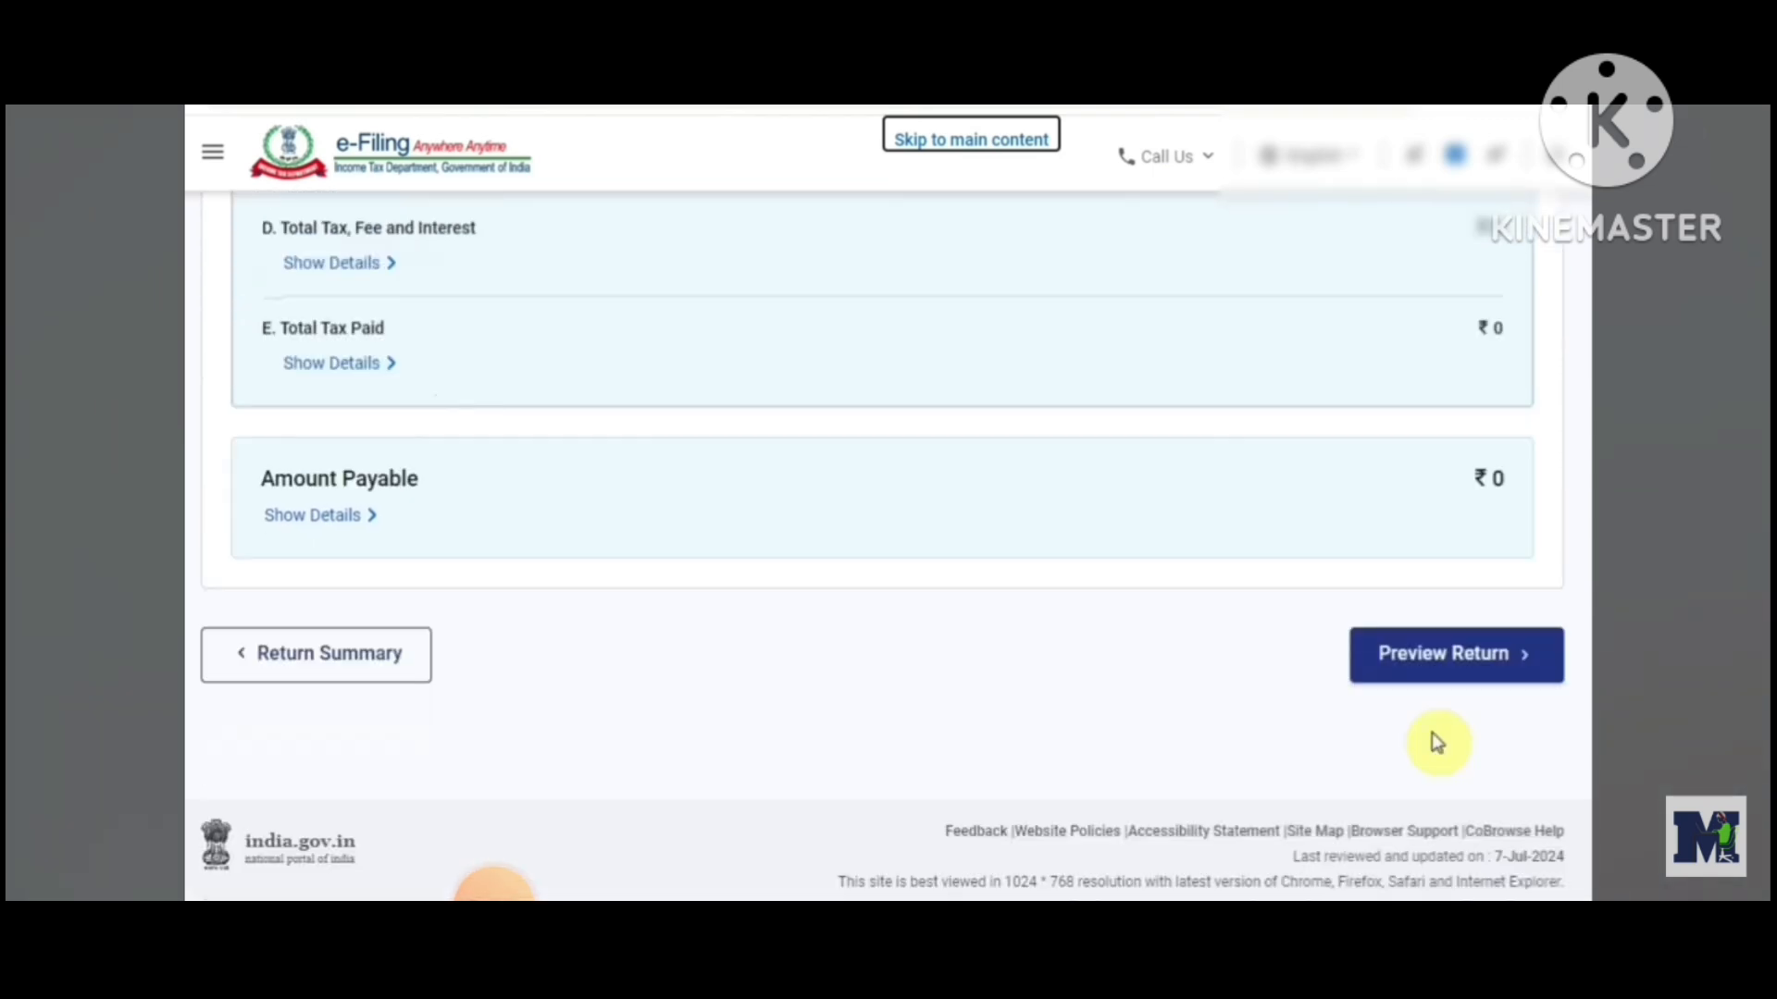
{"action": "left_click", "coordinate": [1487, 677]}
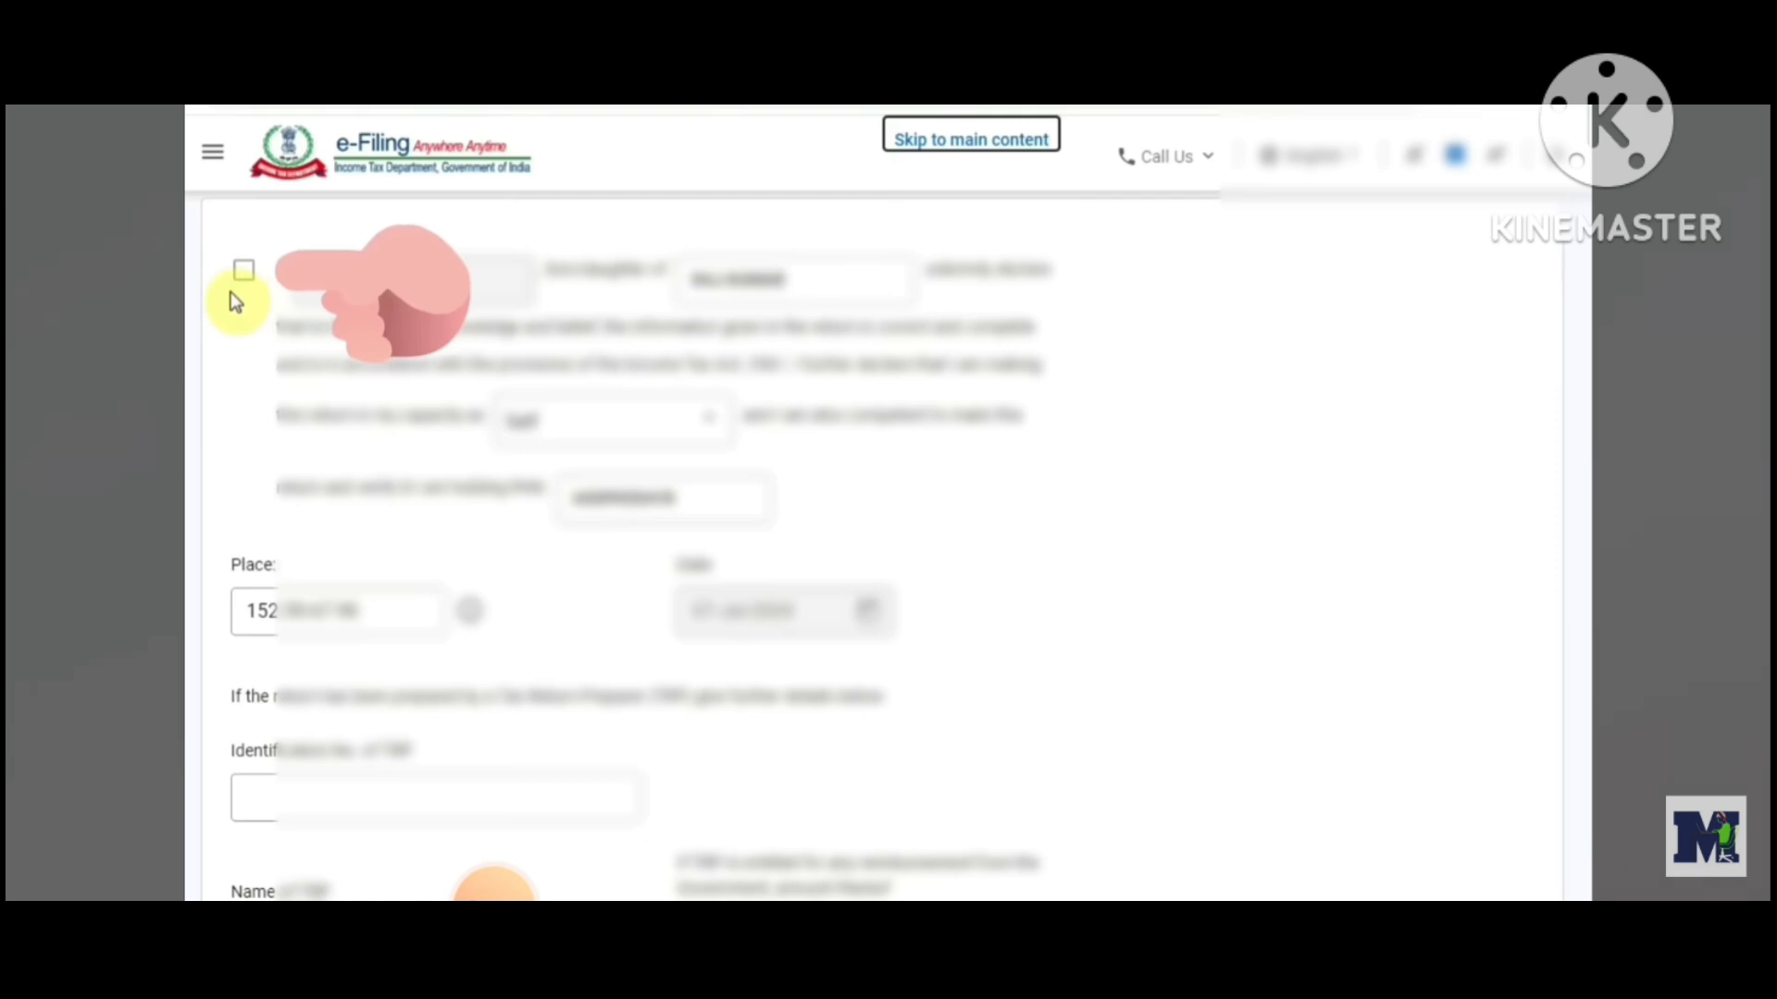
Accept the verification declaration and continue to the return preview
{"action": "left_click", "coordinate": [243, 270]}
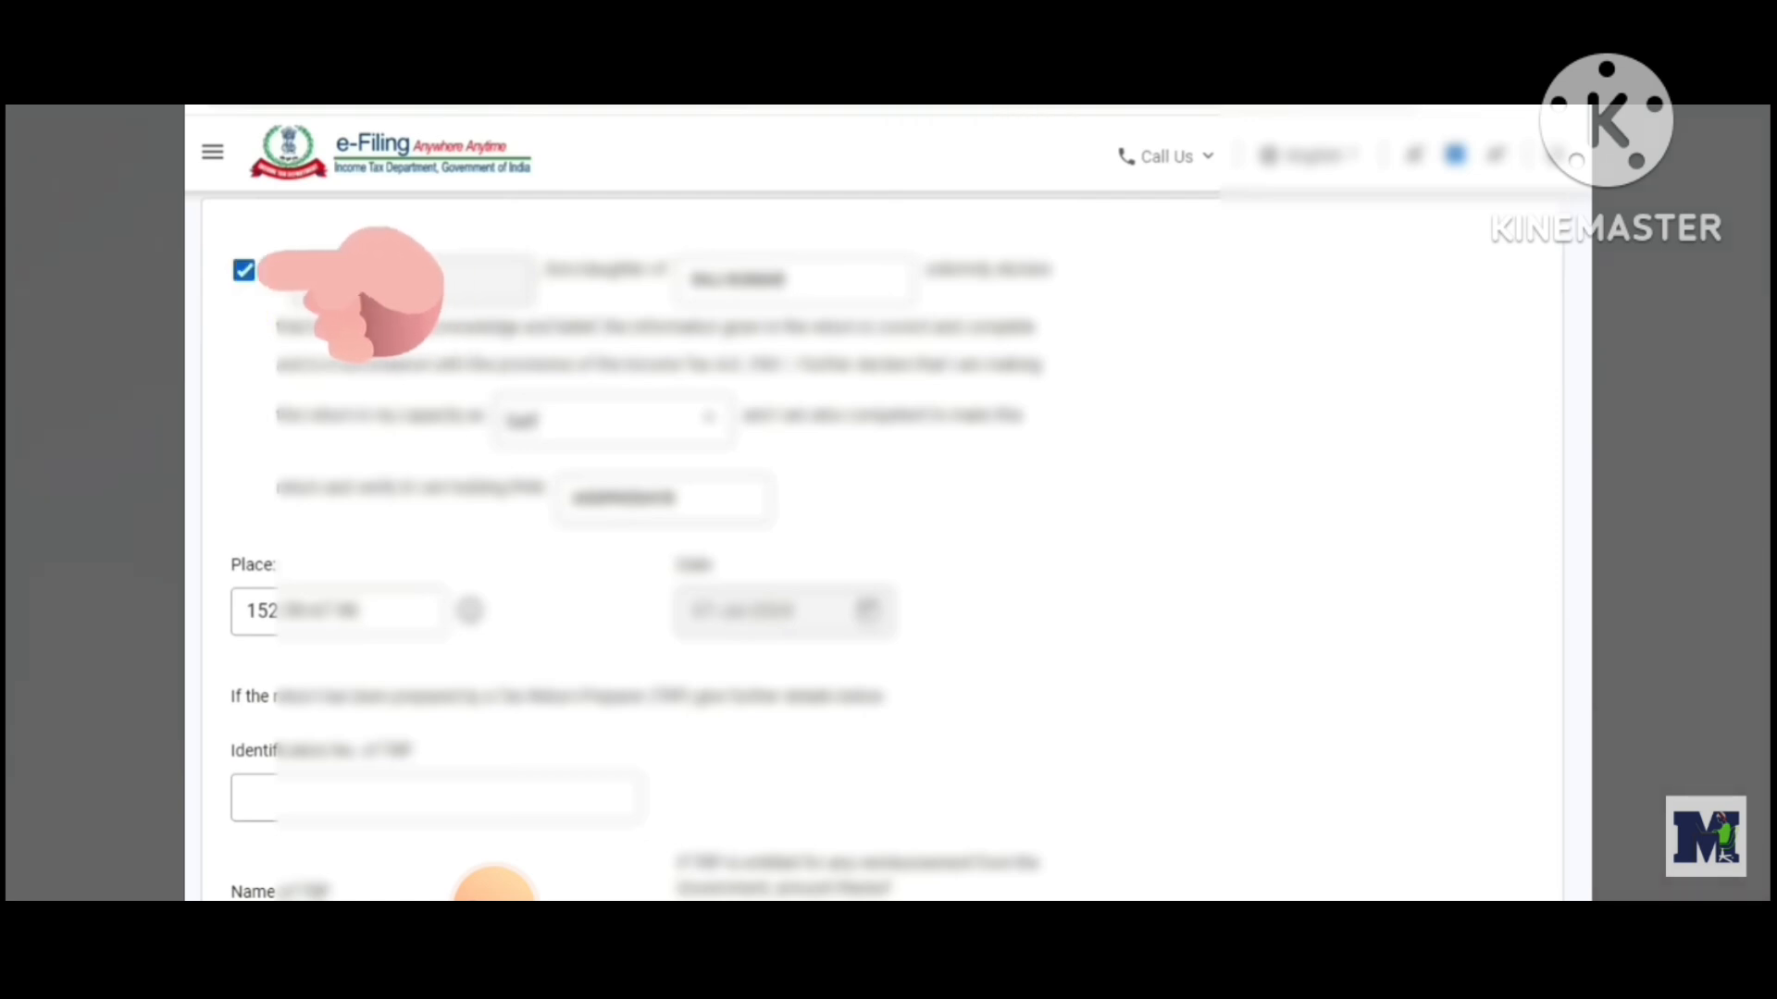
{"action": "scroll", "coordinate": [1442, 704], "scroll_direction": "down", "scroll_amount": 5}
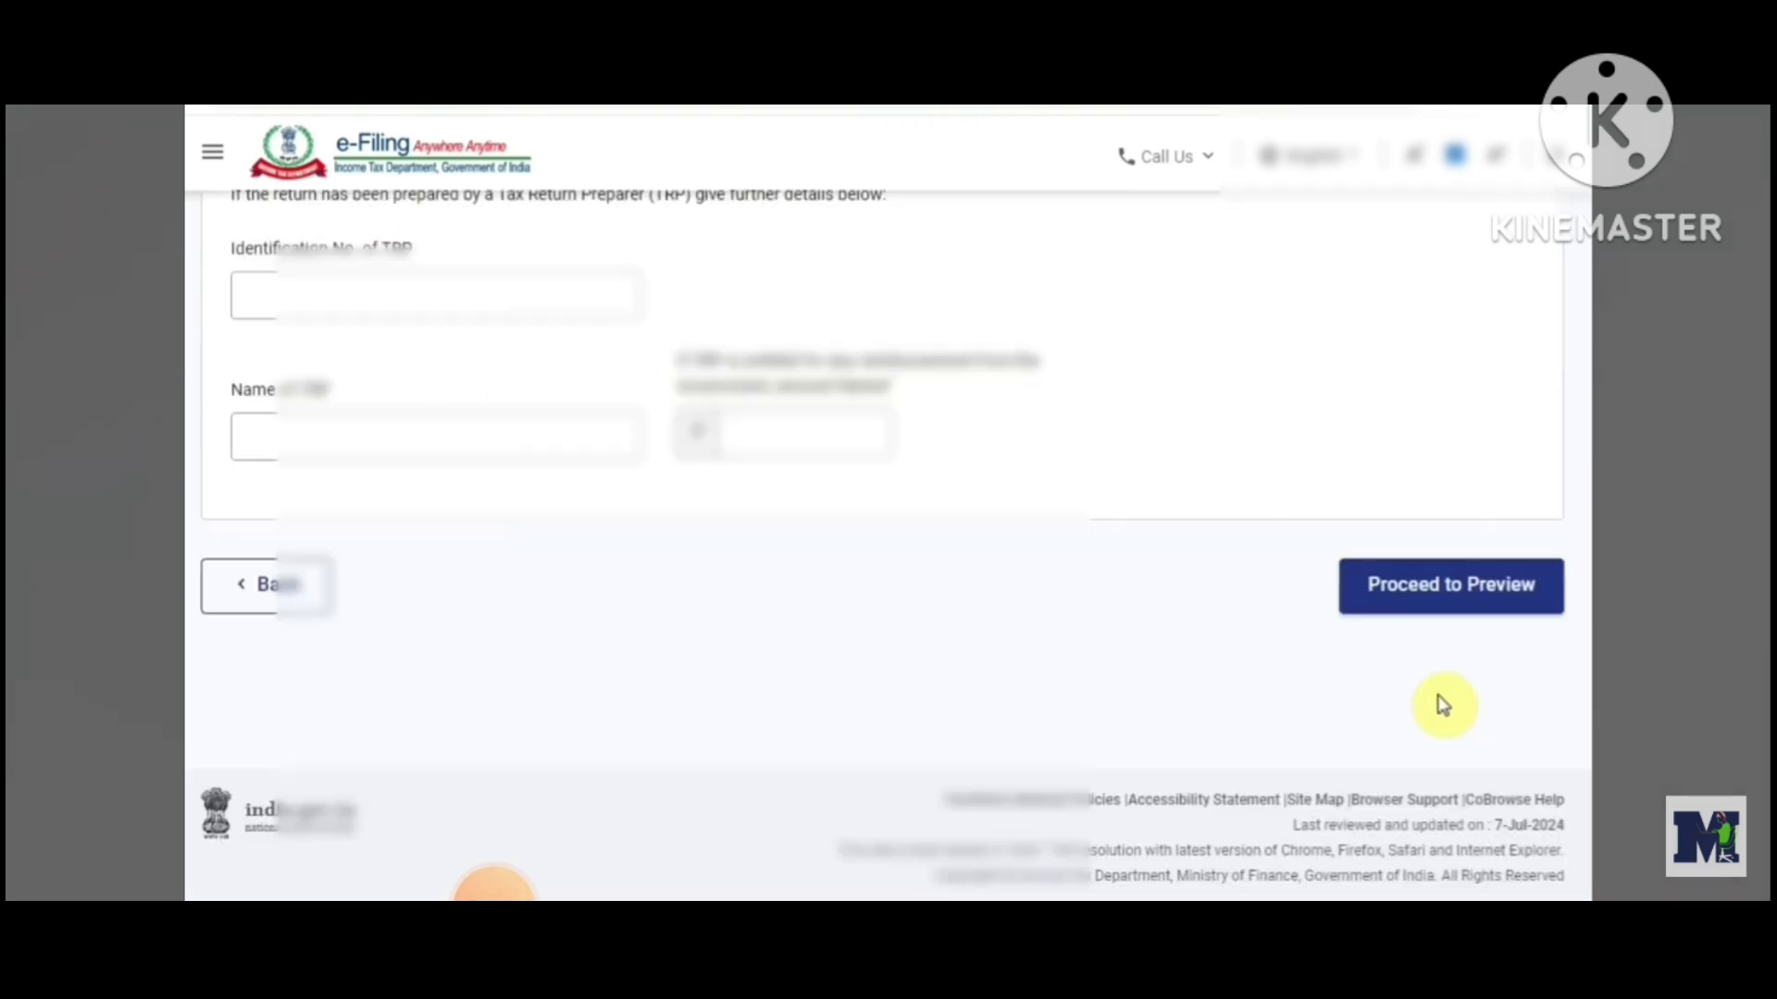
{"action": "left_click", "coordinate": [1460, 588]}
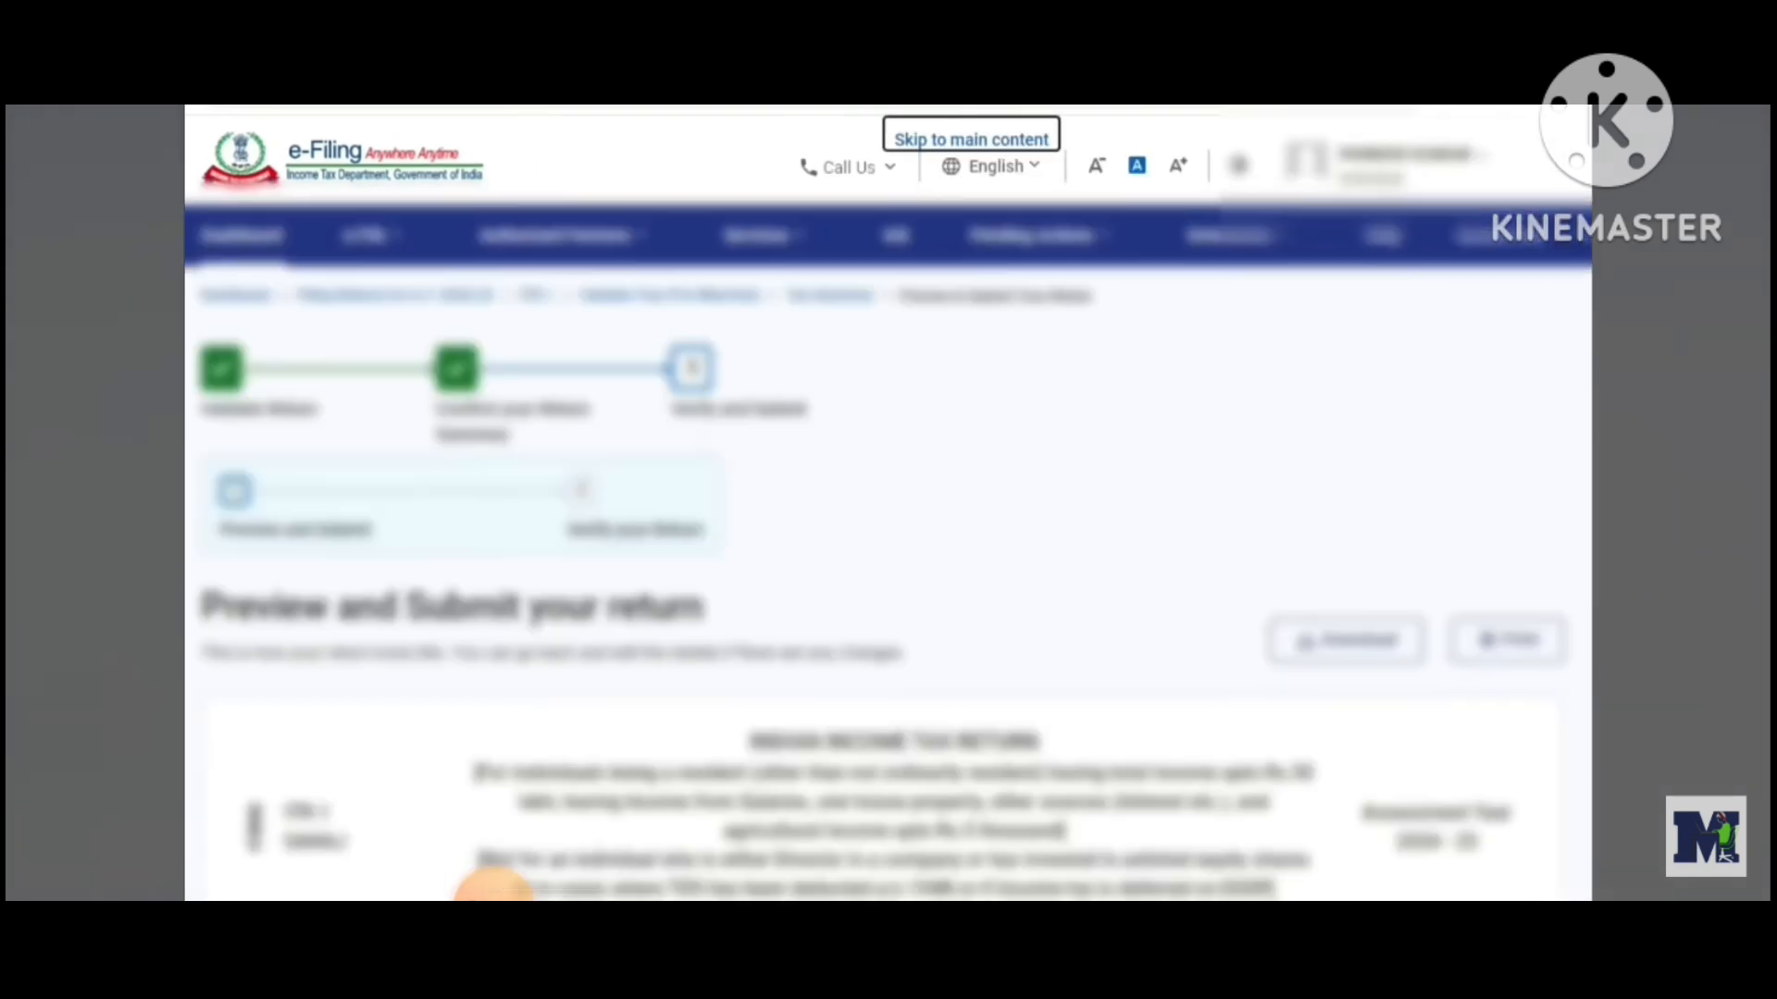
Scroll through the return preview to review the general information and filled details
{"action": "scroll", "coordinate": [493, 886], "scroll_direction": "down", "scroll_amount": 6}
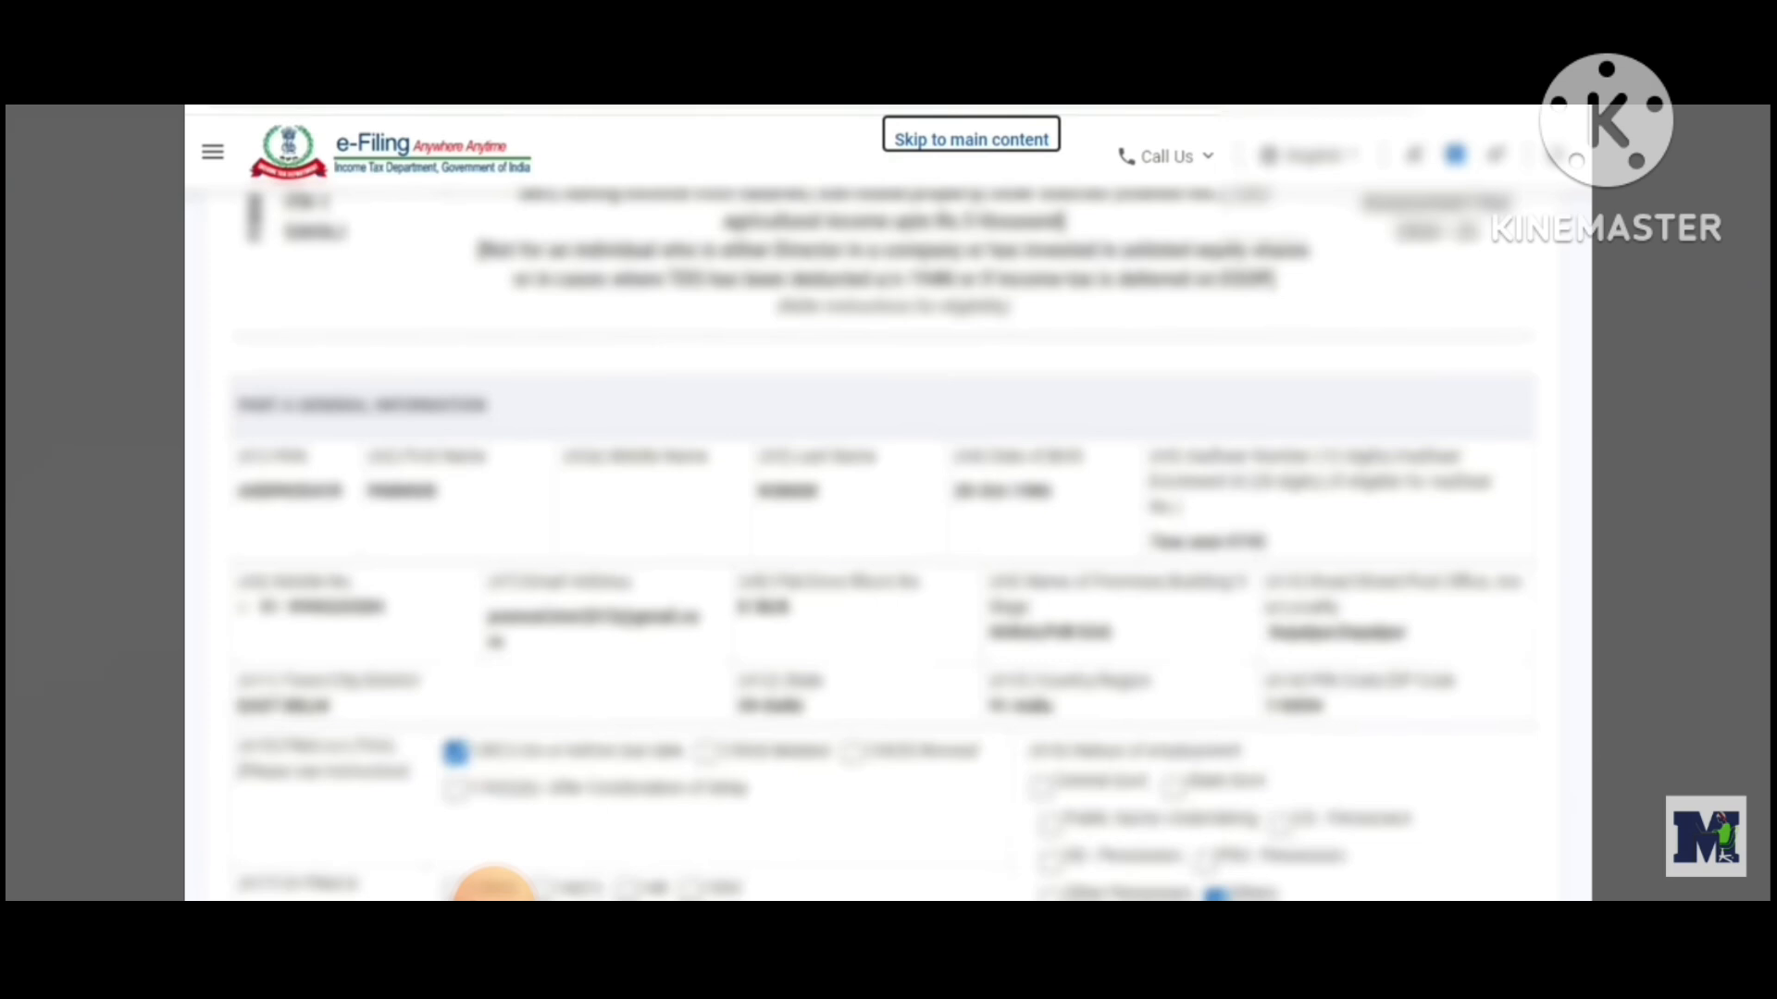
{"action": "scroll", "coordinate": [493, 886], "scroll_direction": "up", "scroll_amount": 3}
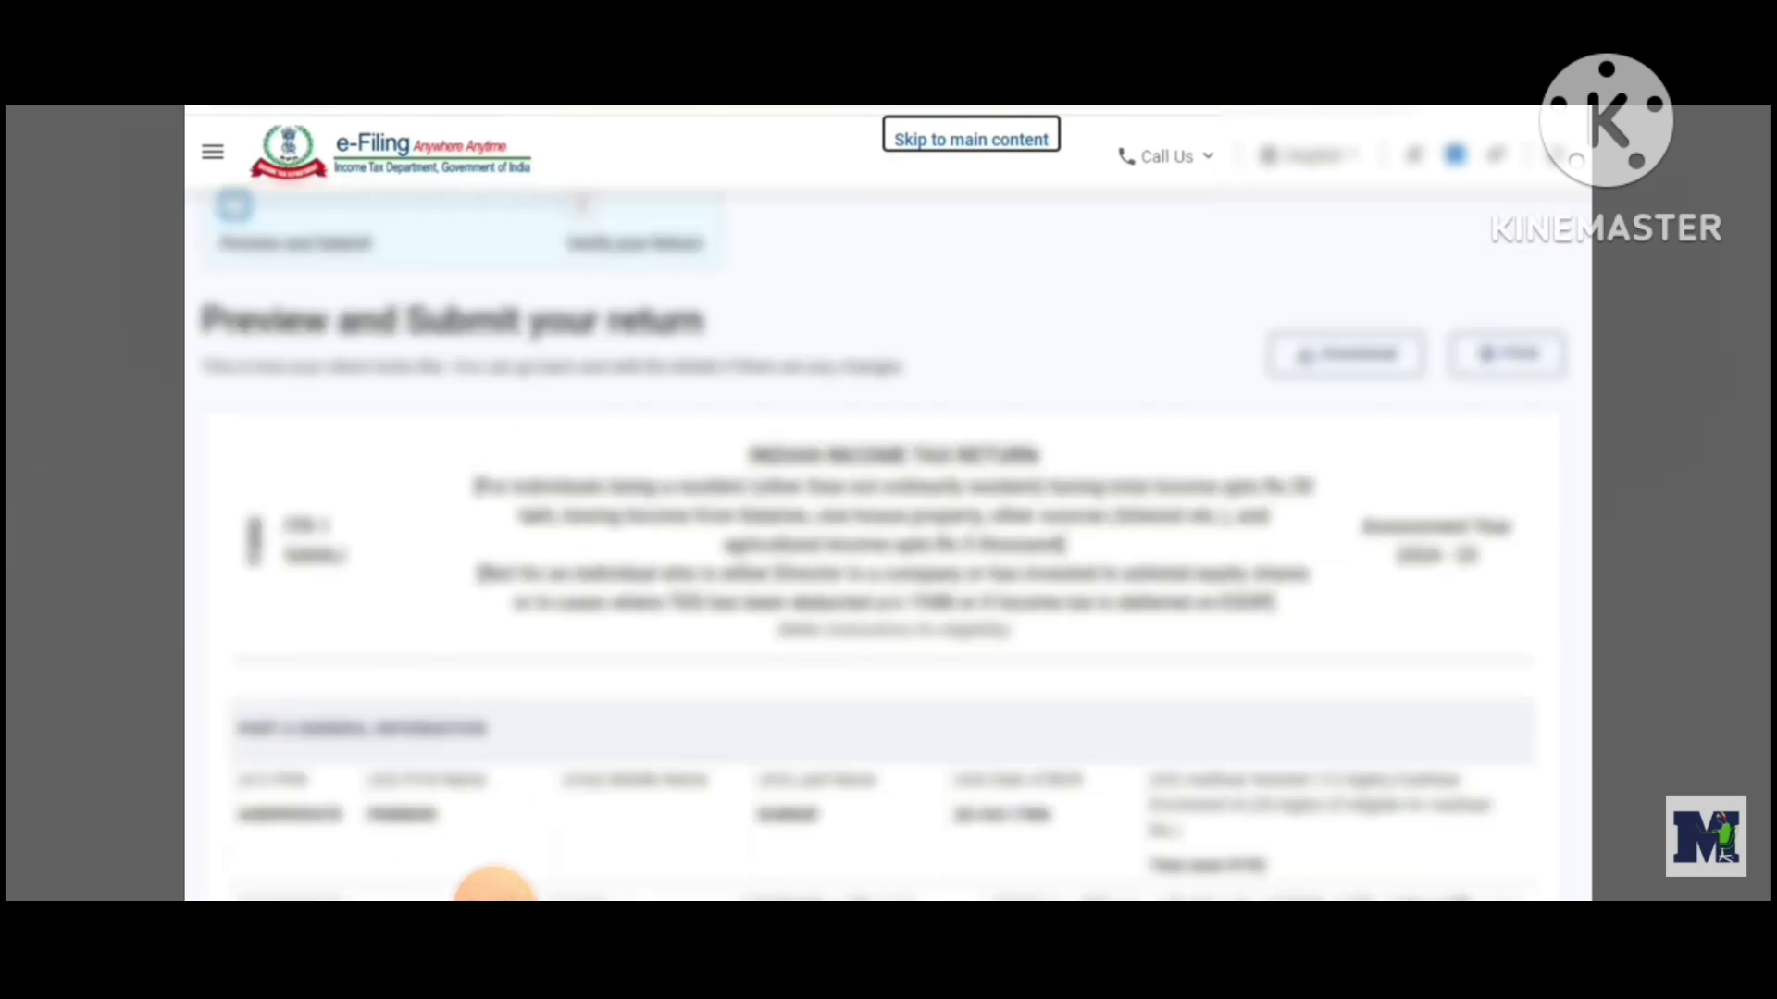
{"action": "scroll", "coordinate": [493, 887], "scroll_direction": "down", "scroll_amount": 20}
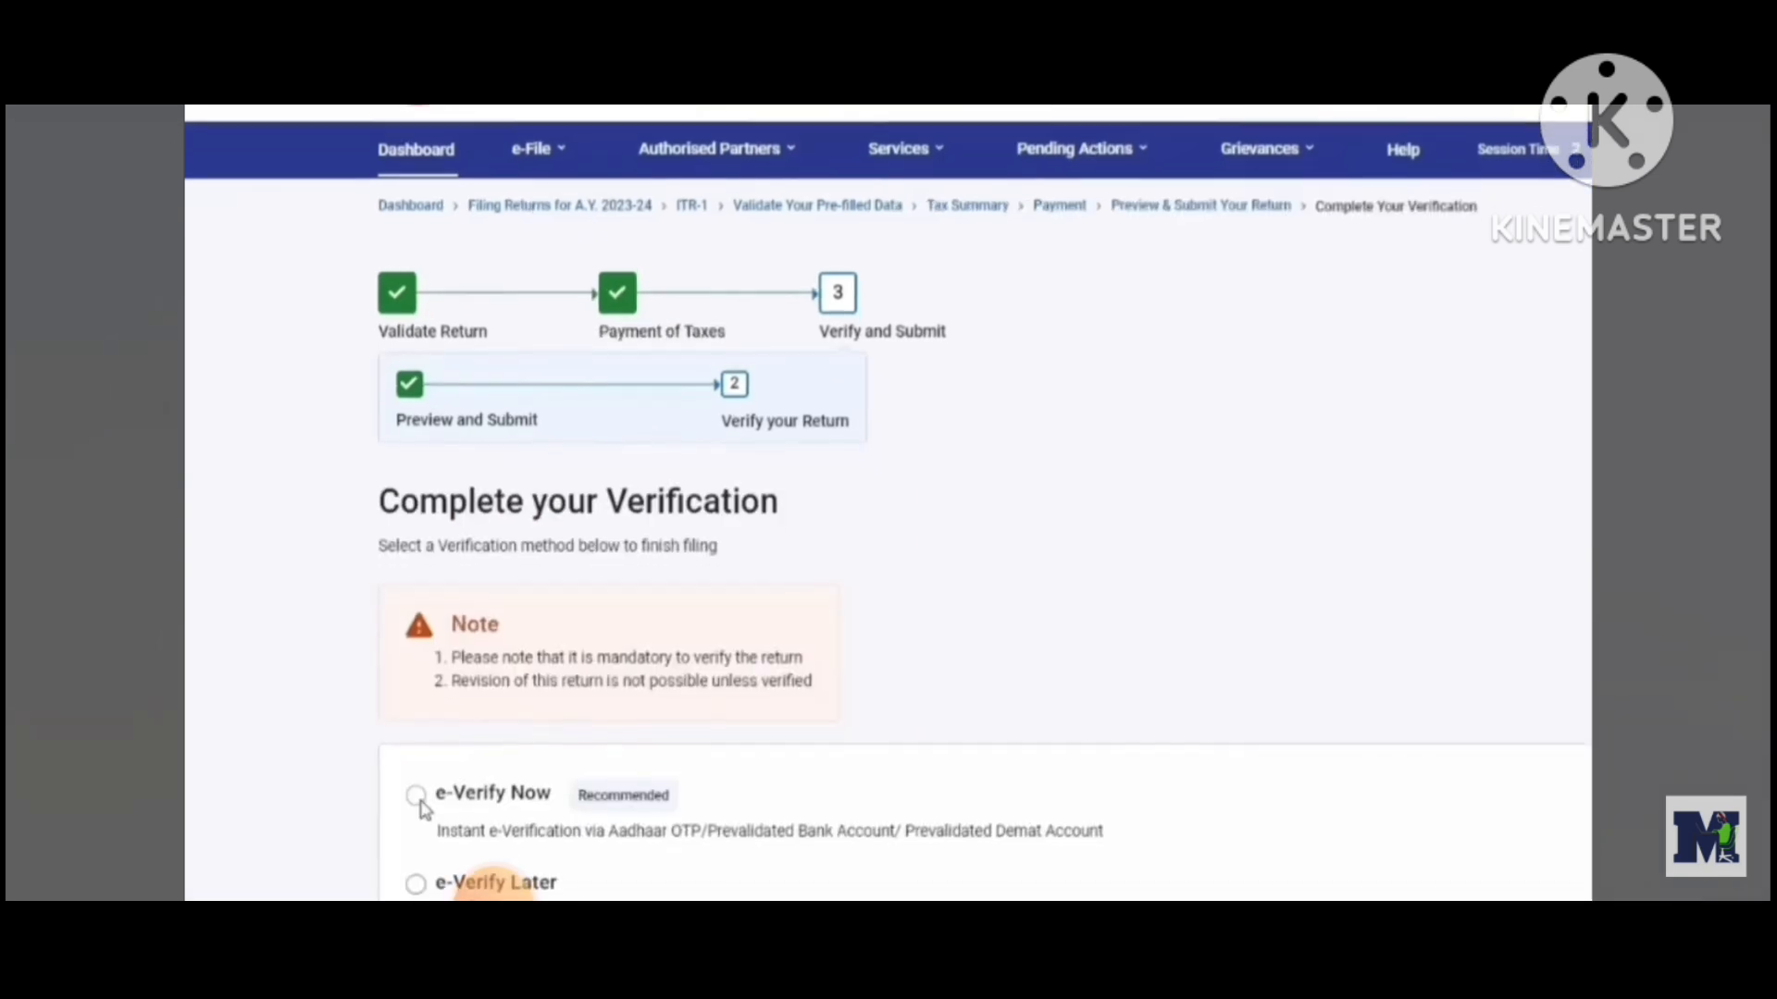
On the verification page, choose e-Verify Now as the verification method for the return
{"action": "scroll", "coordinate": [426, 708], "scroll_direction": "down", "scroll_amount": 2}
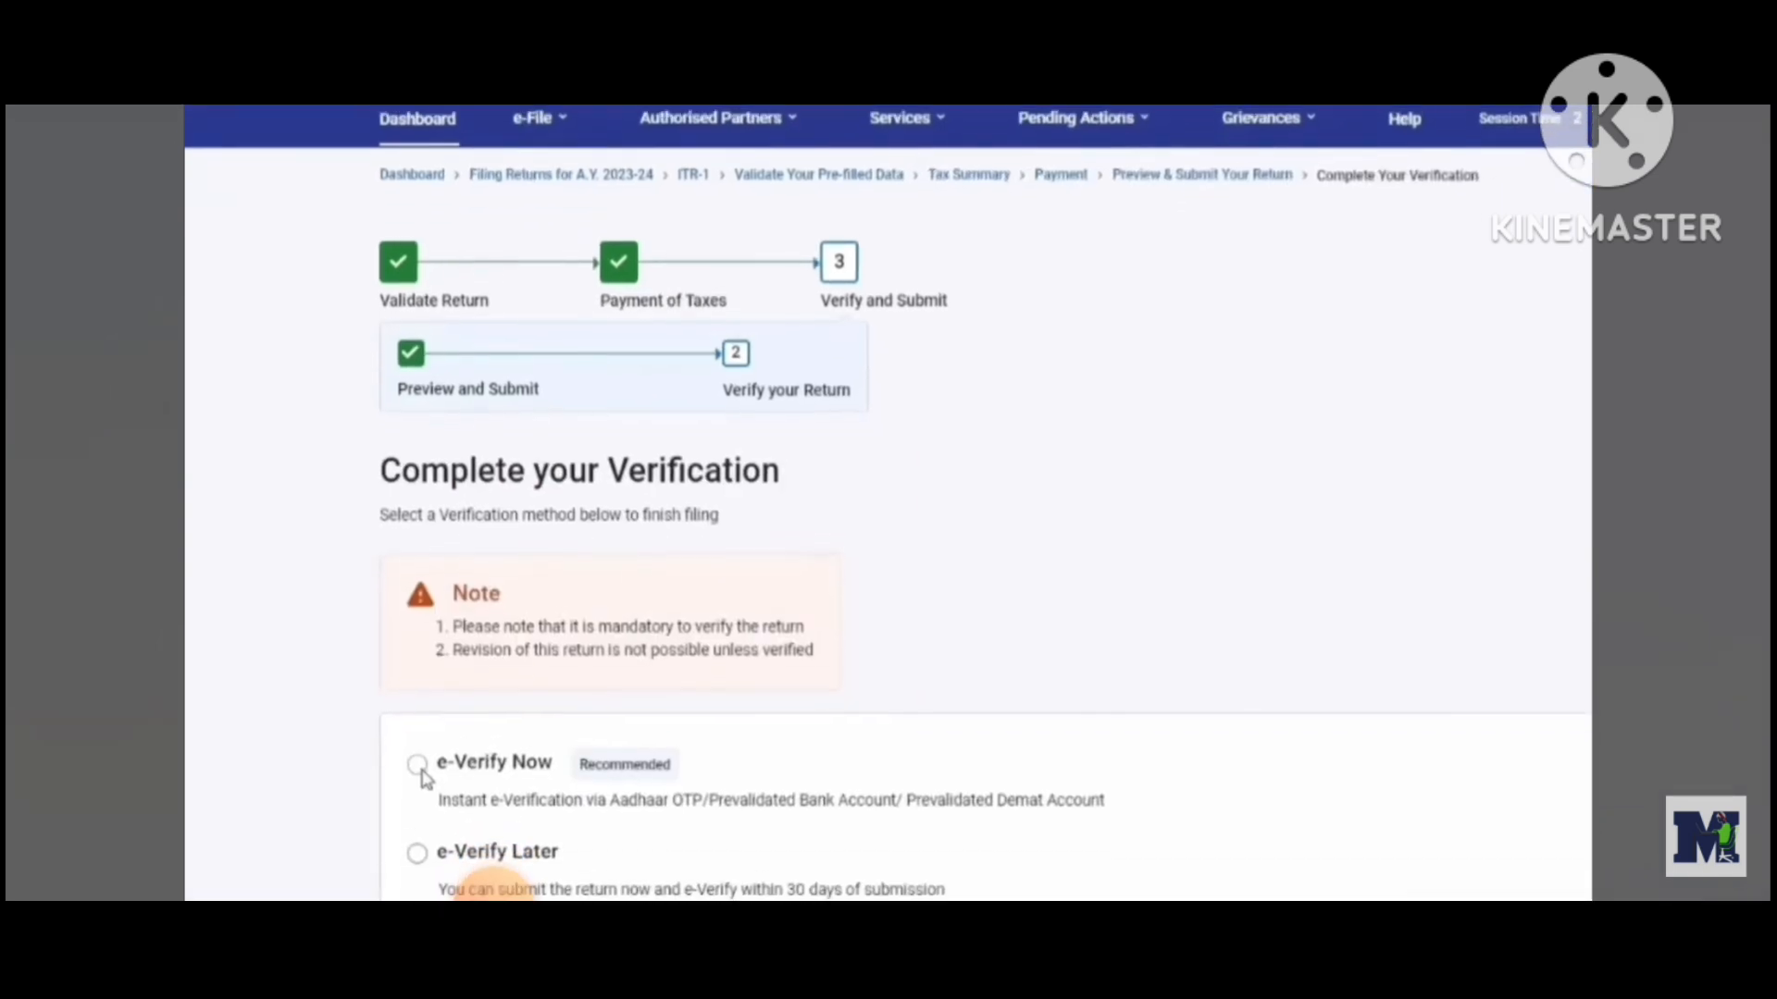
{"action": "scroll", "coordinate": [424, 710], "scroll_direction": "down", "scroll_amount": 2}
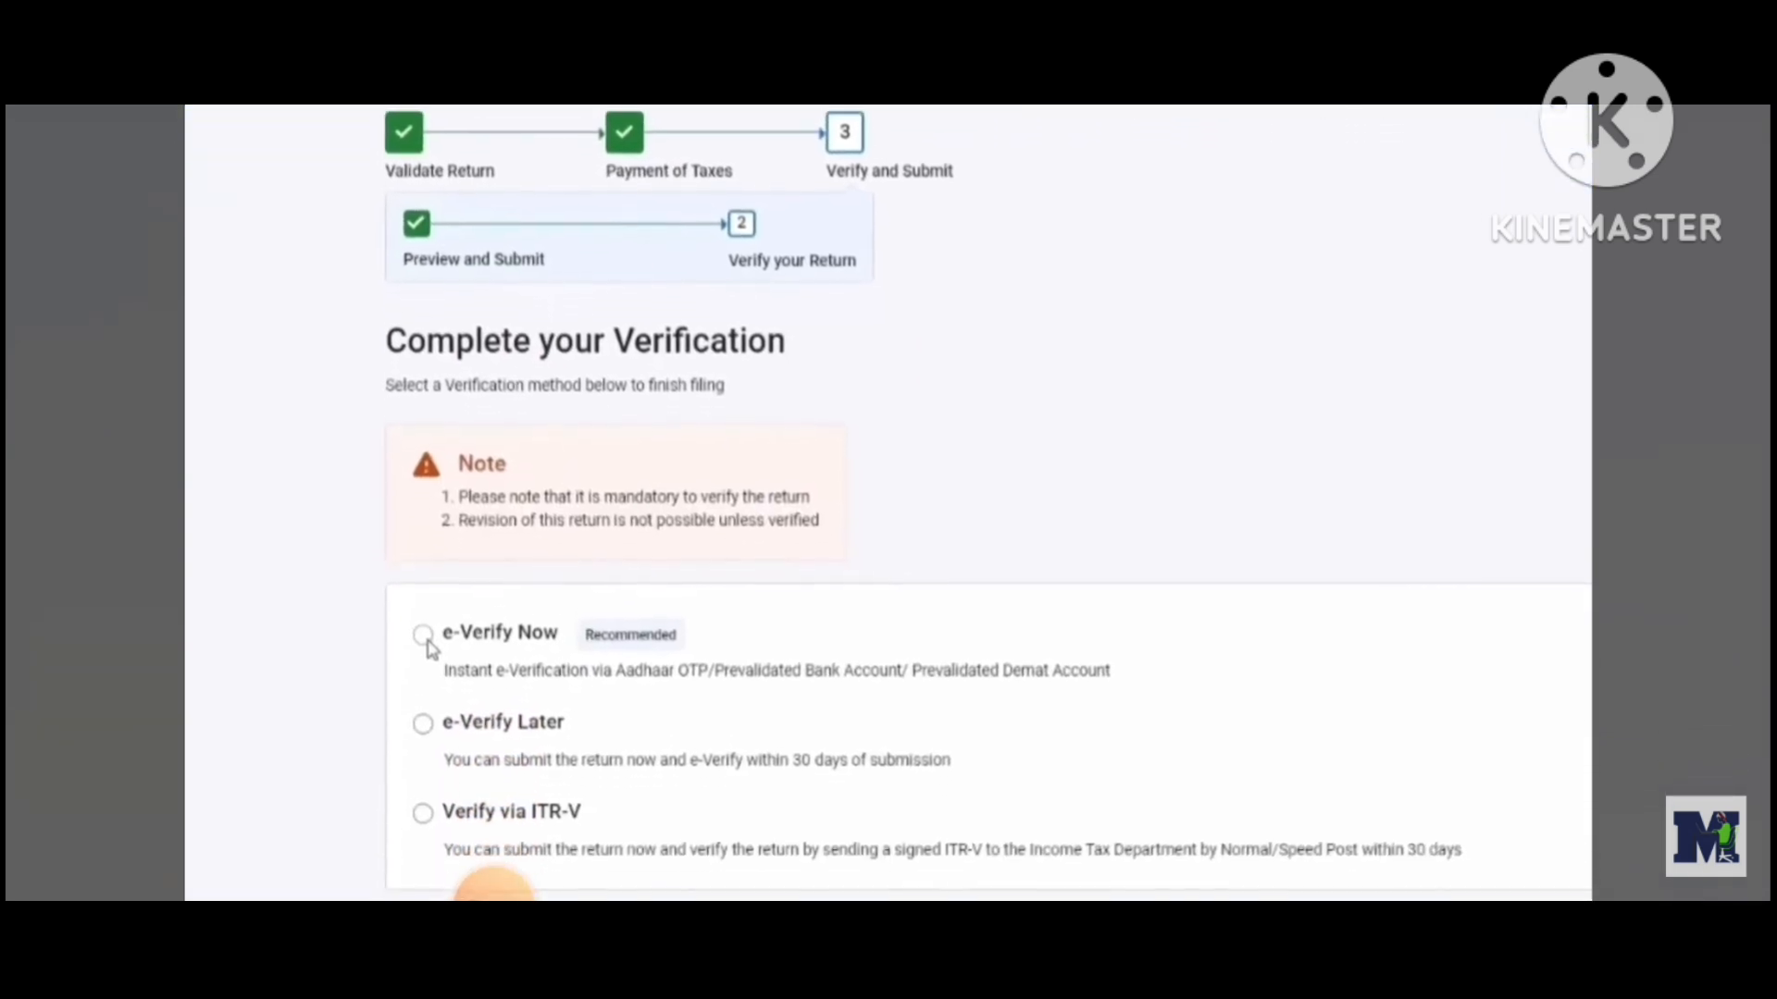
{"action": "left_click", "coordinate": [433, 604]}
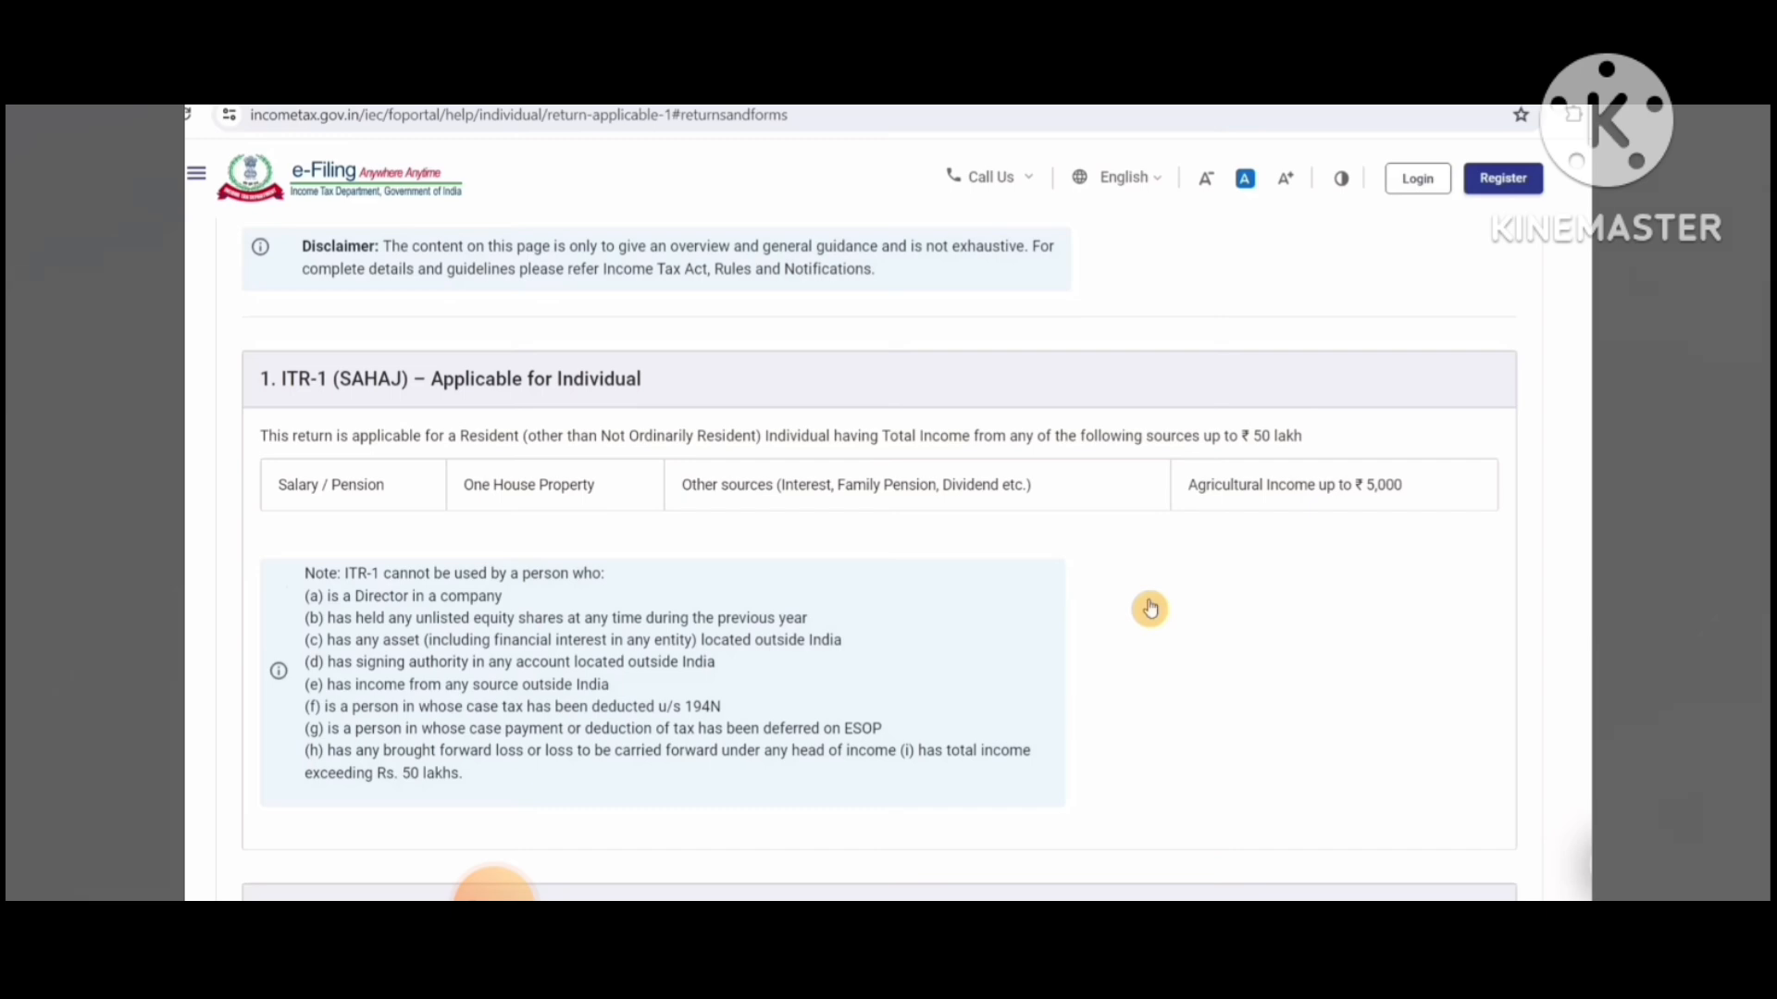
{"action": "scroll", "coordinate": [1150, 608], "scroll_direction": "down", "scroll_amount": 5}
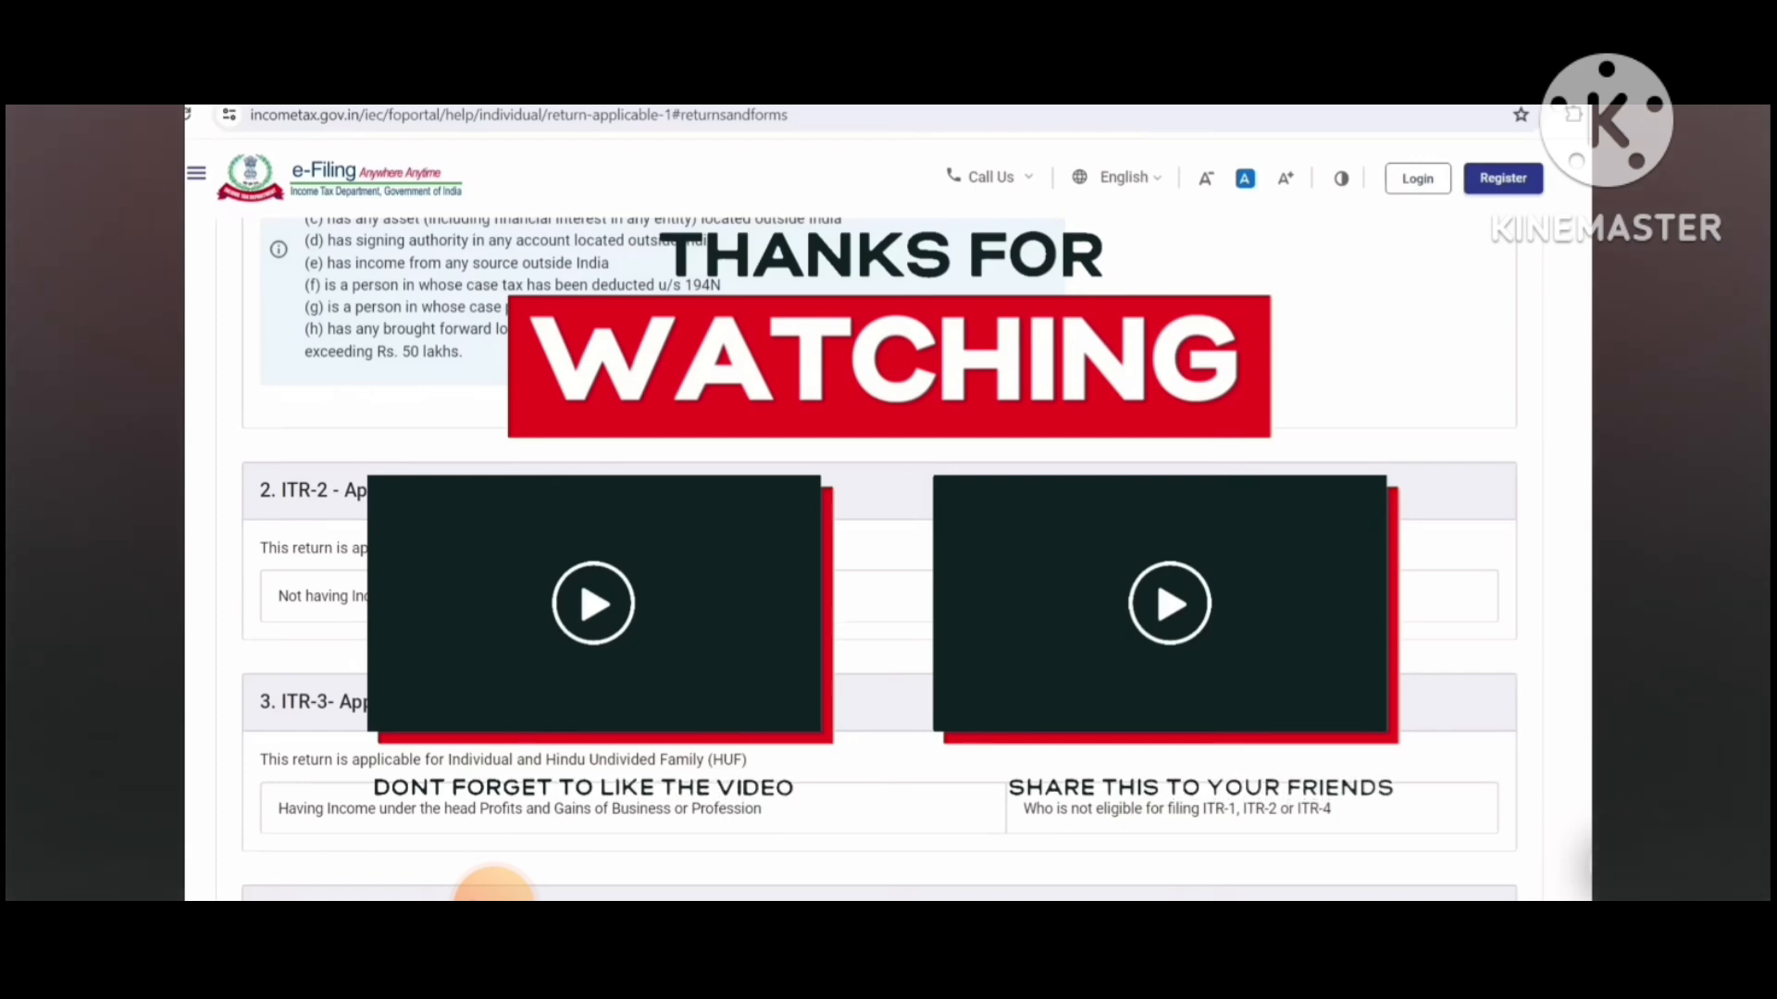
{"action": "scroll", "coordinate": [495, 887], "scroll_direction": "up", "scroll_amount": 10}
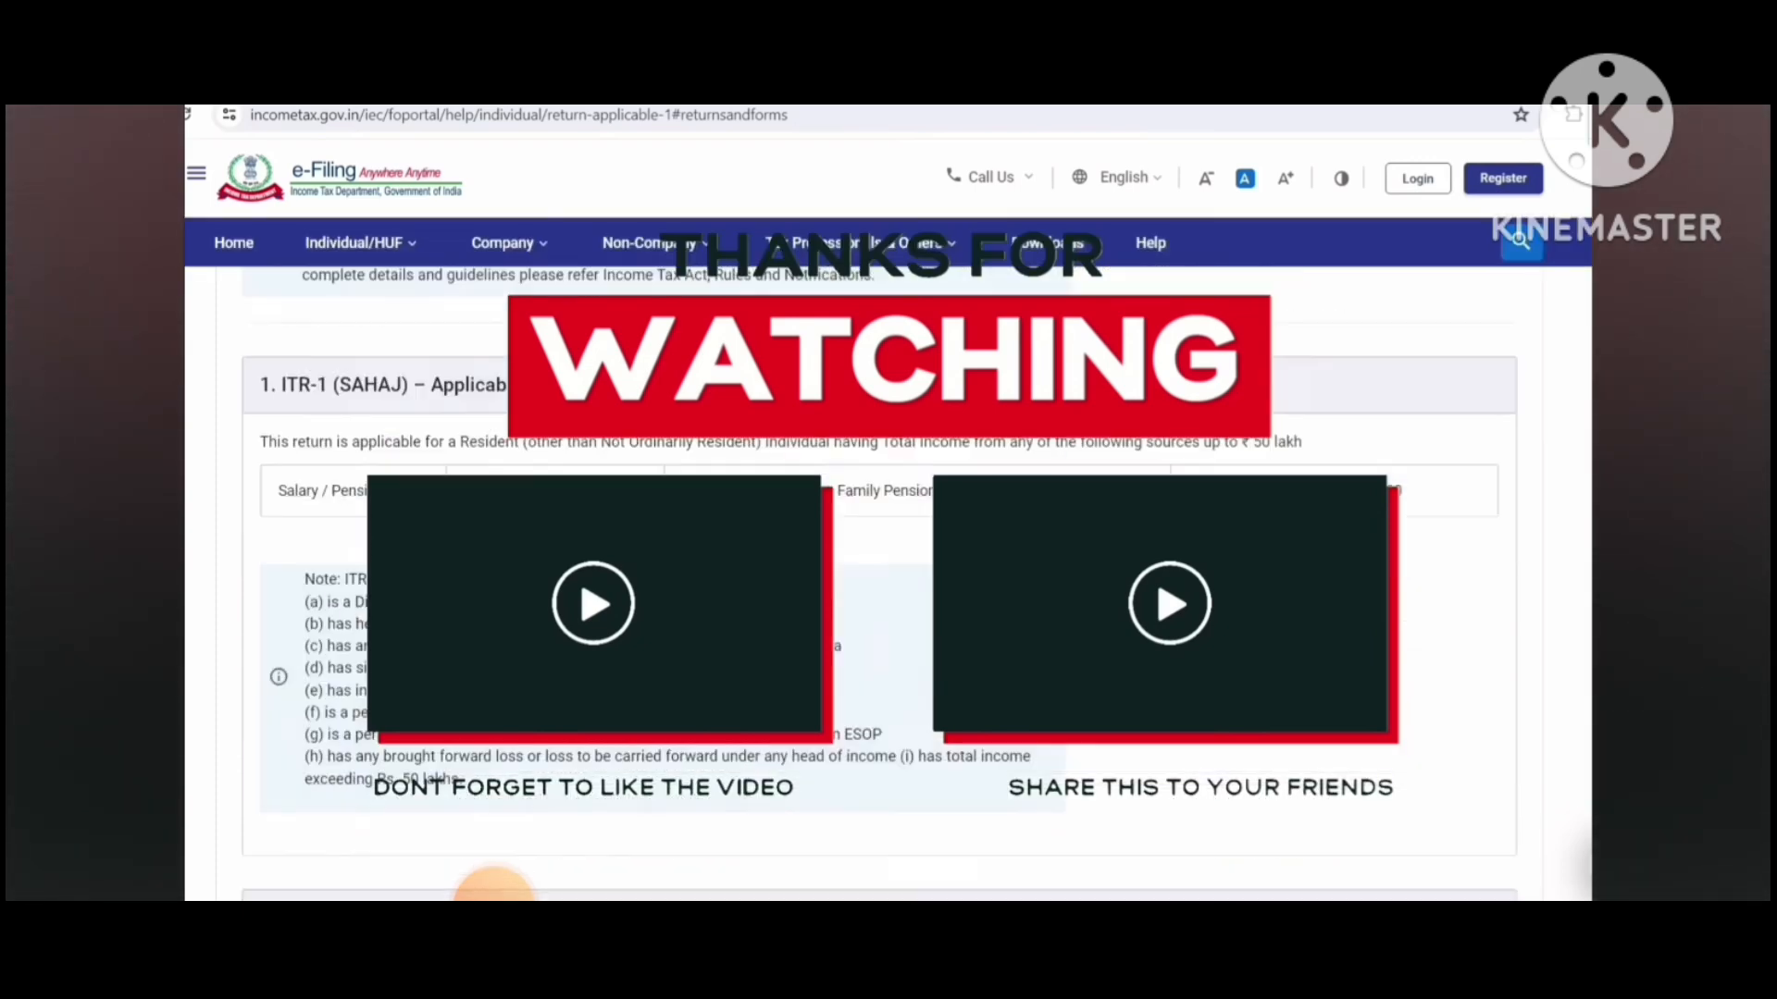